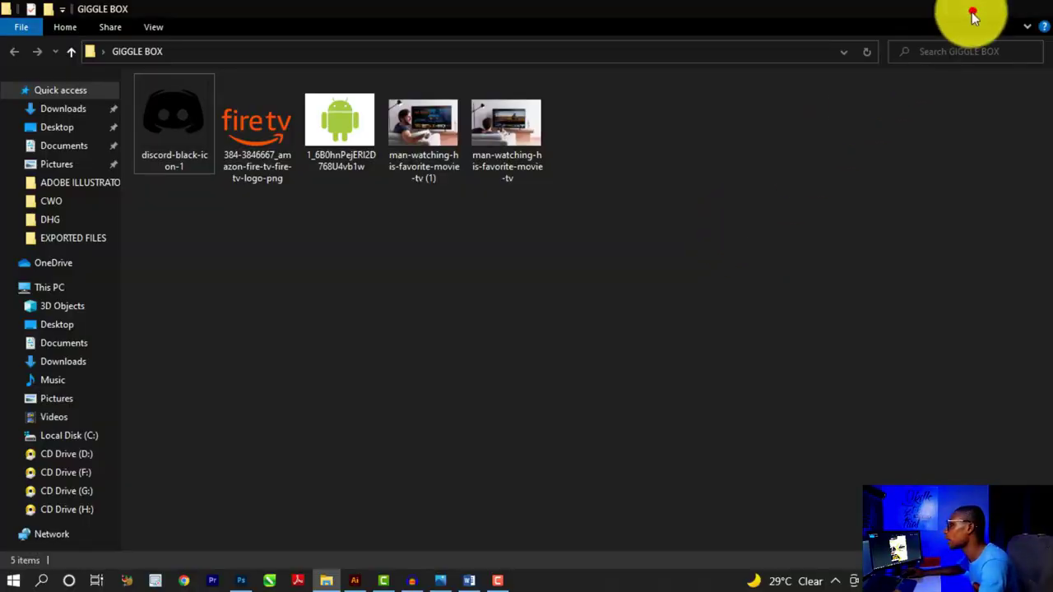
Switch to Illustrator and create a new document named "flyer giggle box" from the A4 print preset
click(973, 16)
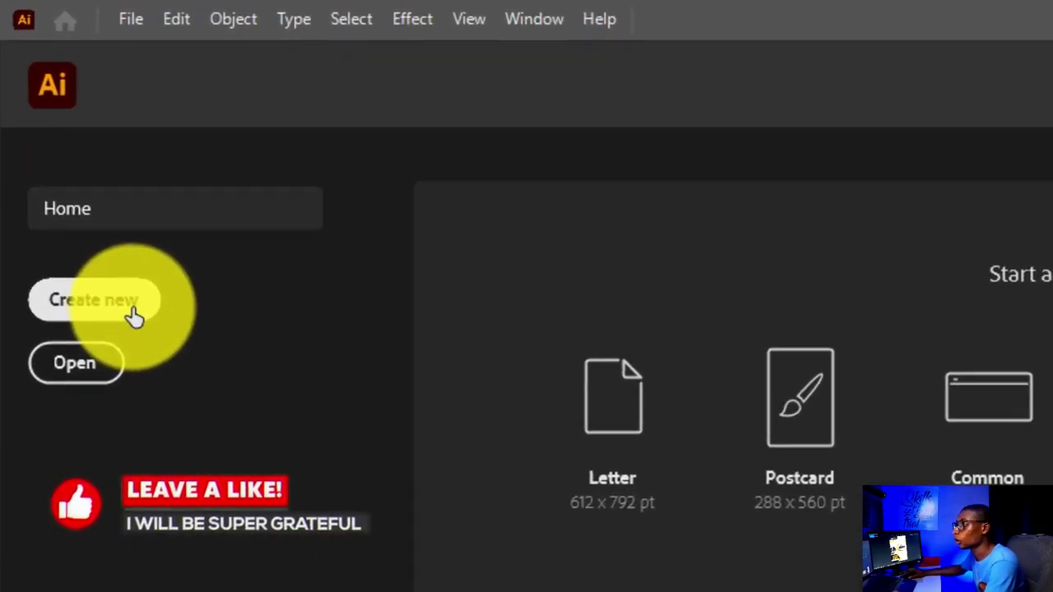
click(77, 178)
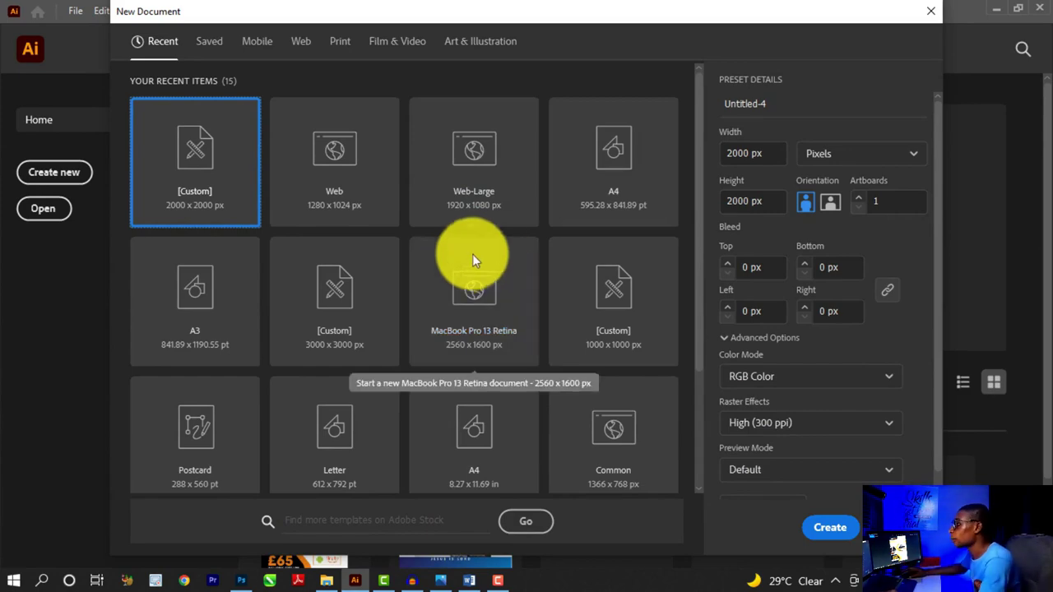
click(749, 101)
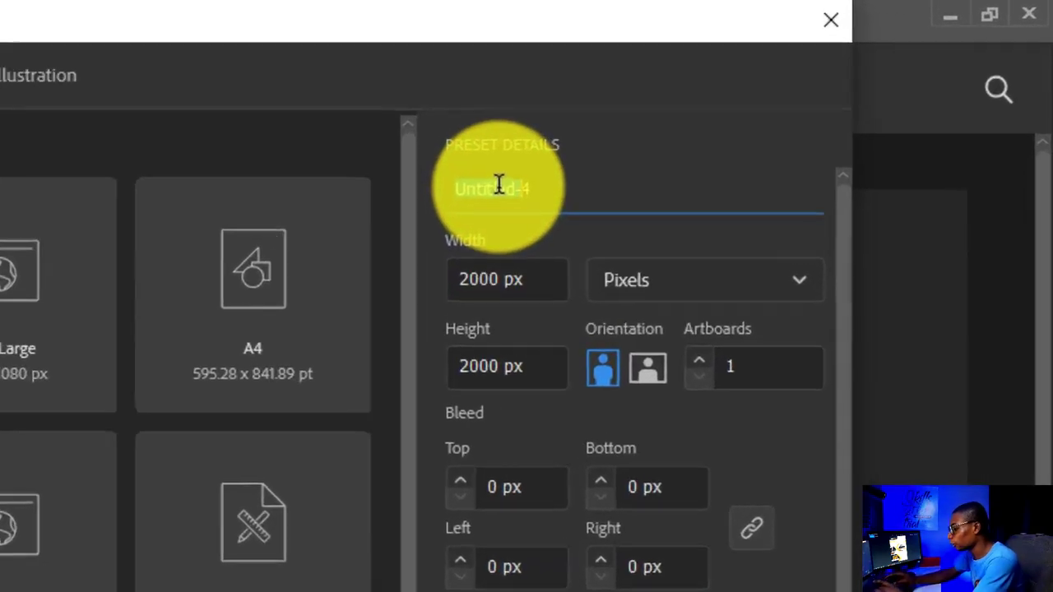
text(flyer giggle box)
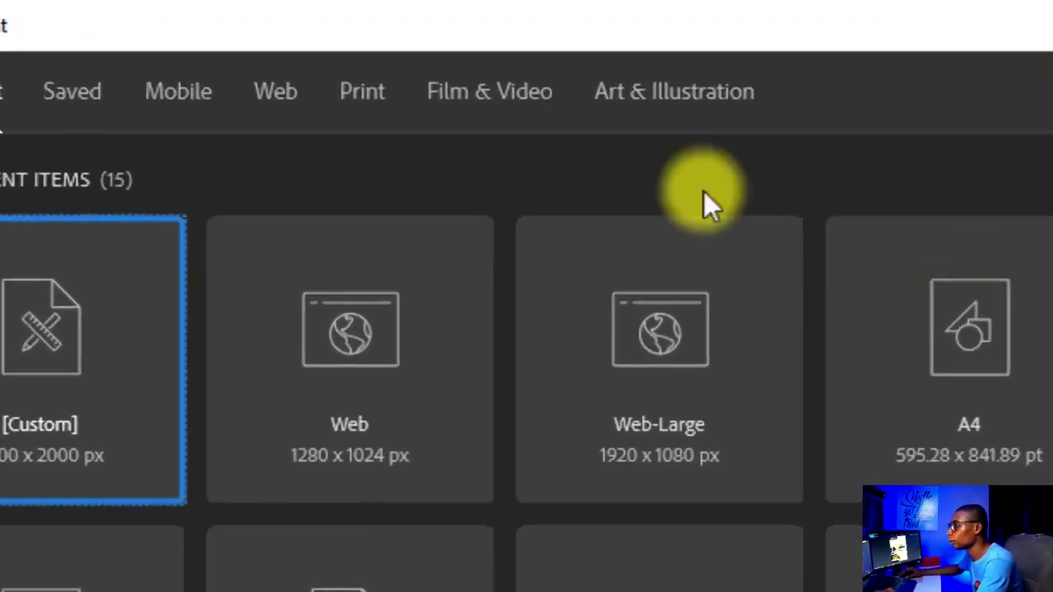
click(341, 42)
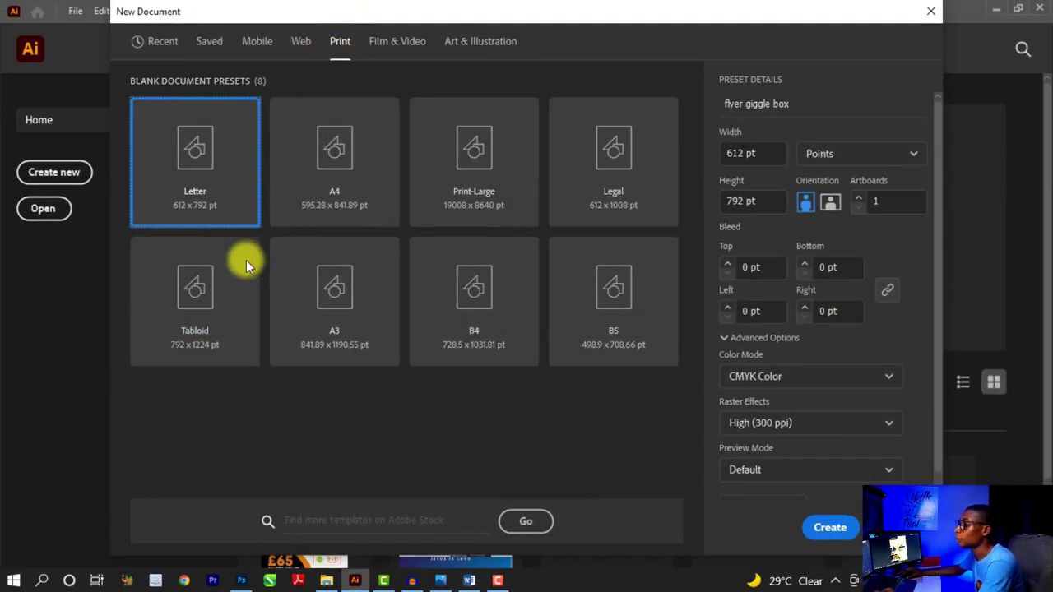
click(335, 163)
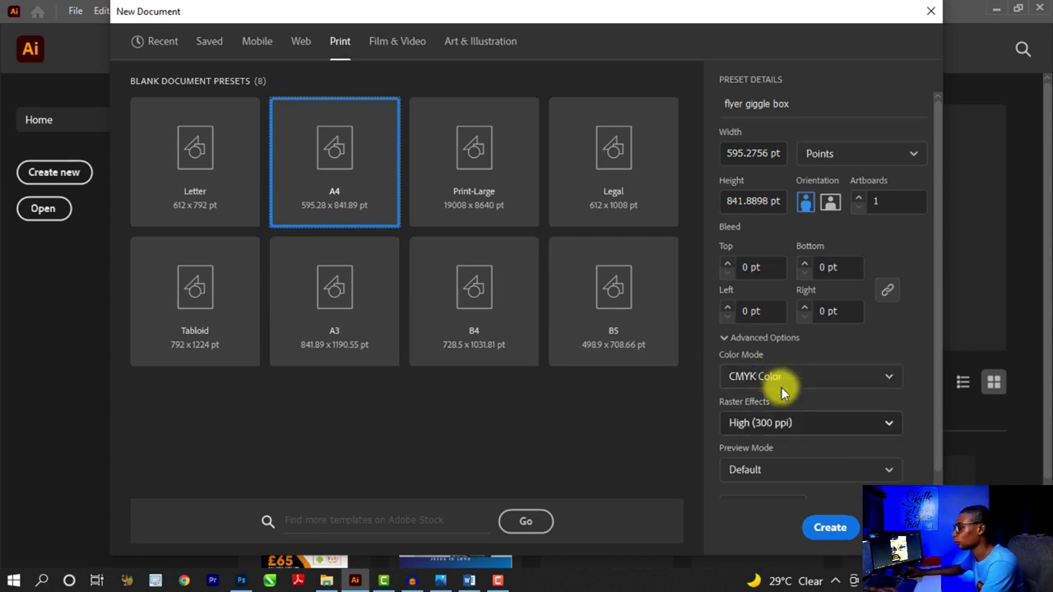
click(829, 527)
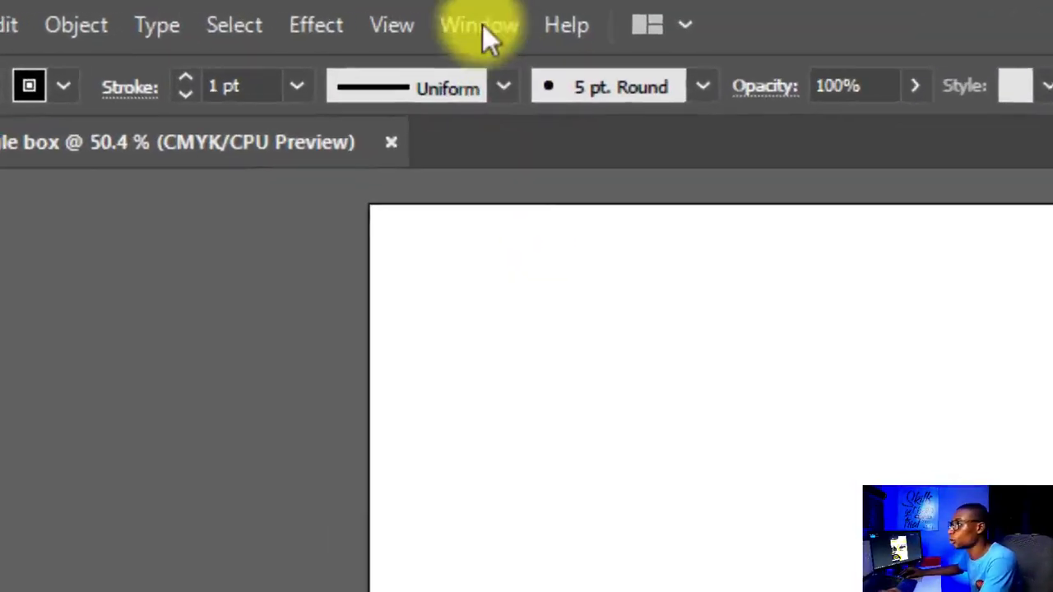
Reset the Essentials Classic workspace to its default layout
click(305, 9)
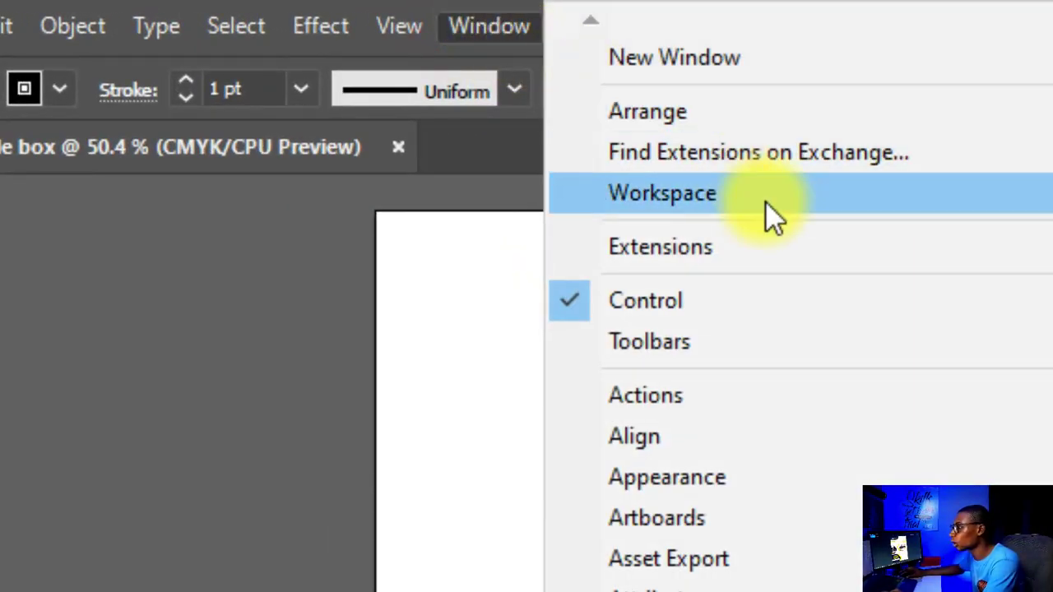
mouse_move(766, 204)
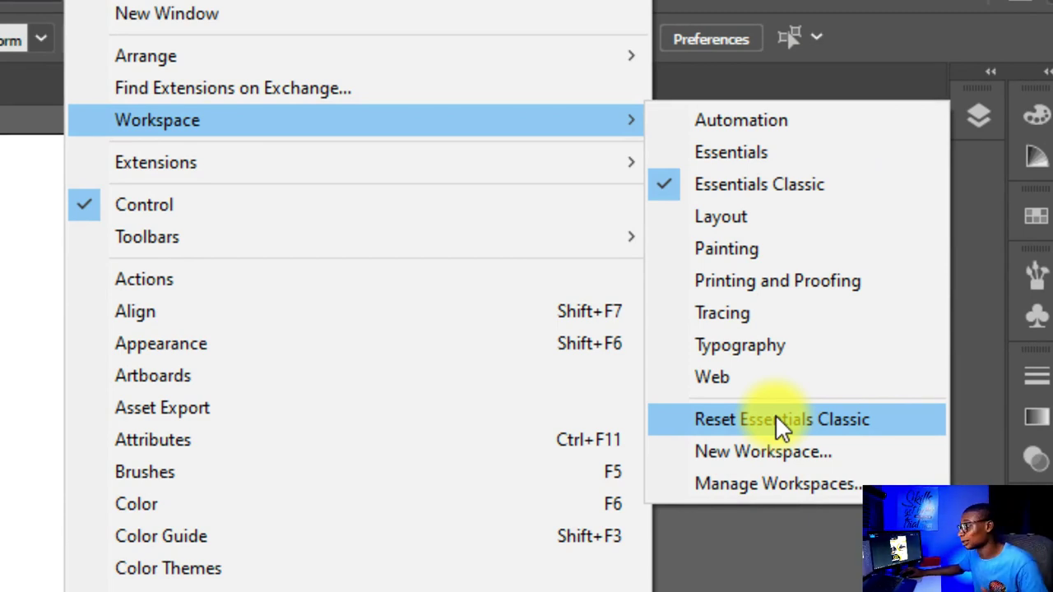
click(774, 414)
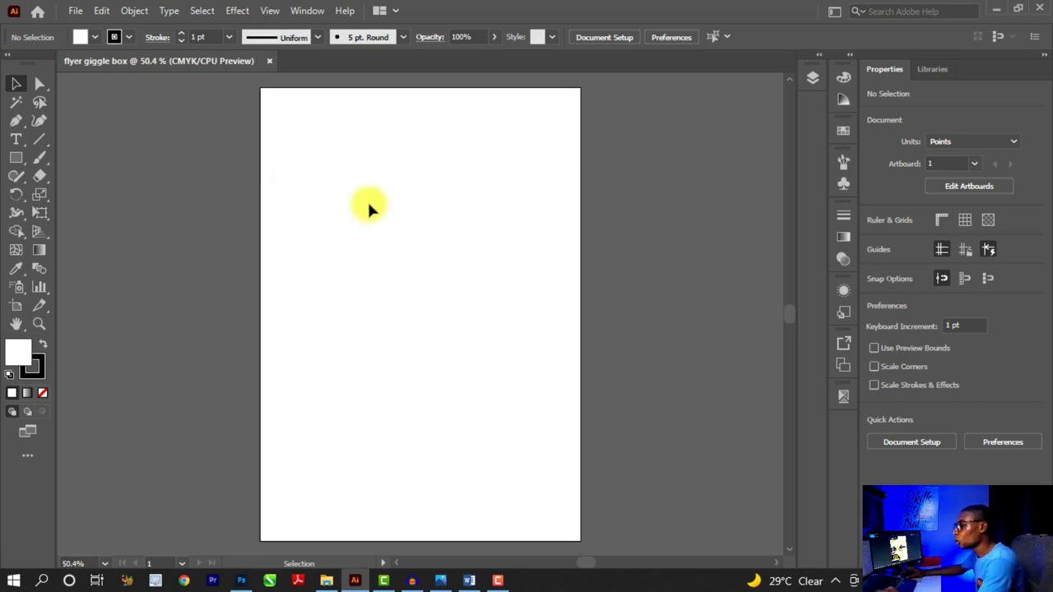
Start editing the A4 artboard and change its orientation to landscape
scroll(364, 208, down, 1)
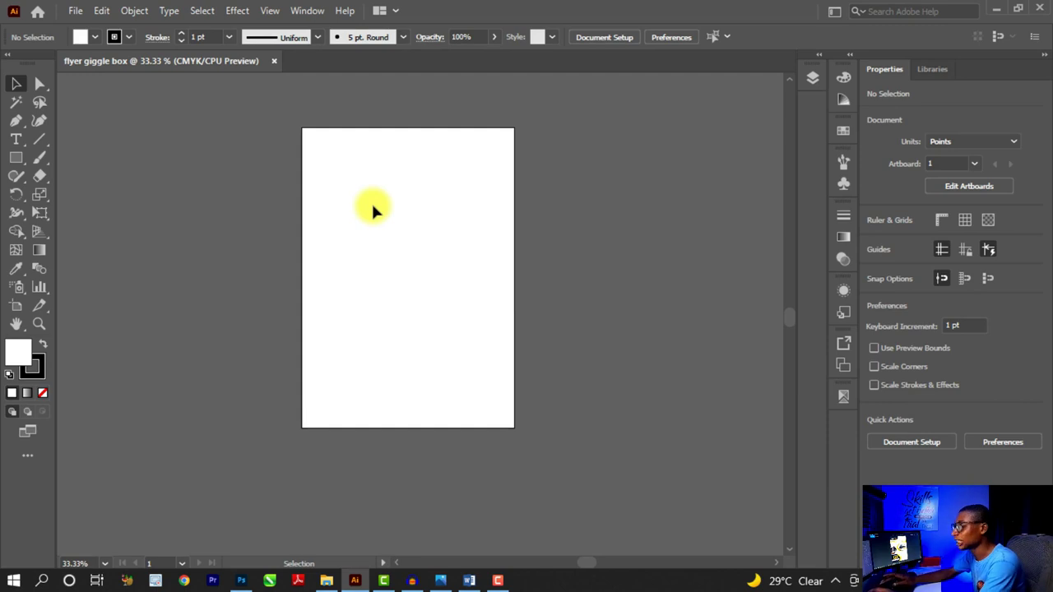
key(shift+o)
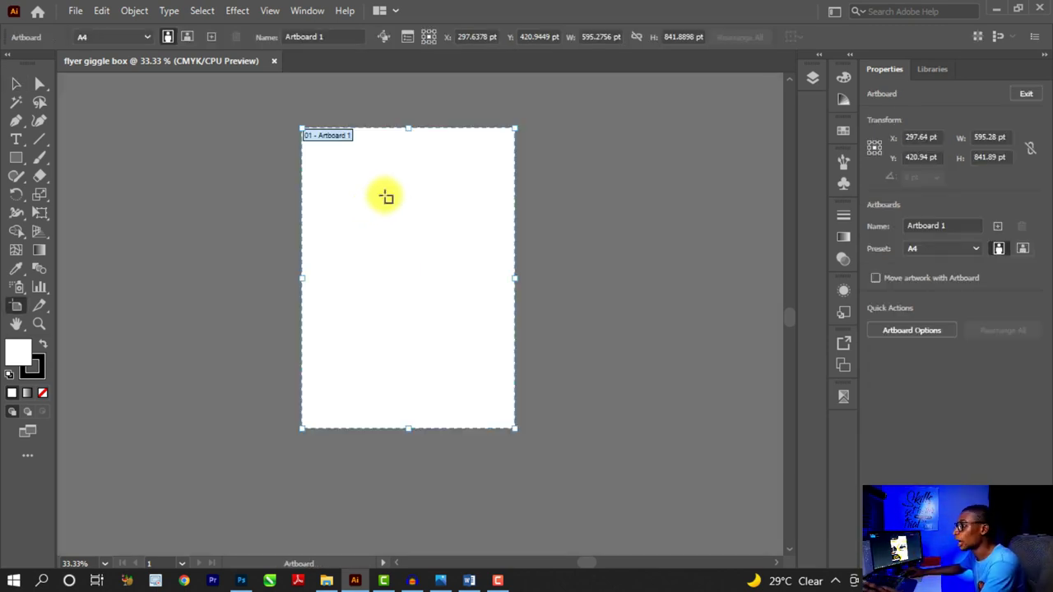
scroll(383, 193, up, 1)
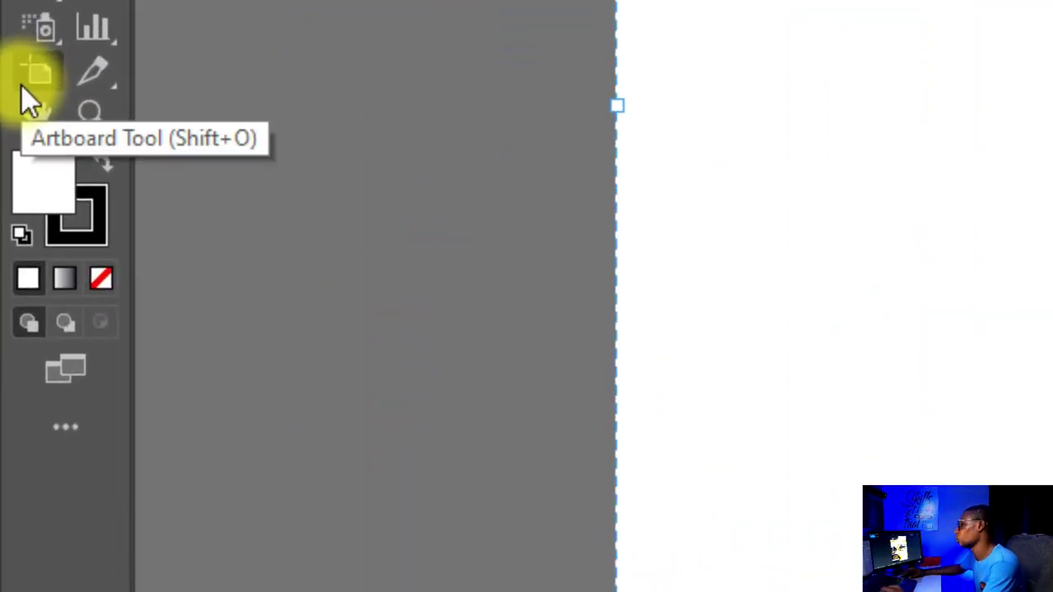
click(25, 85)
key(ctrl+minus)
key(ctrl+minus)
key(ctrl+minus)
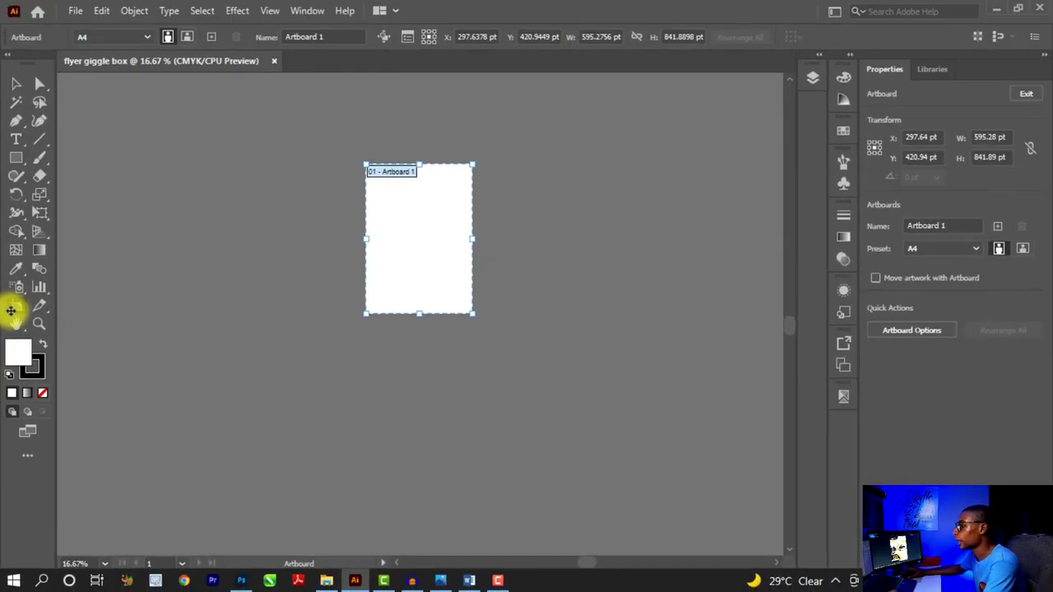
key(ctrl+plus)
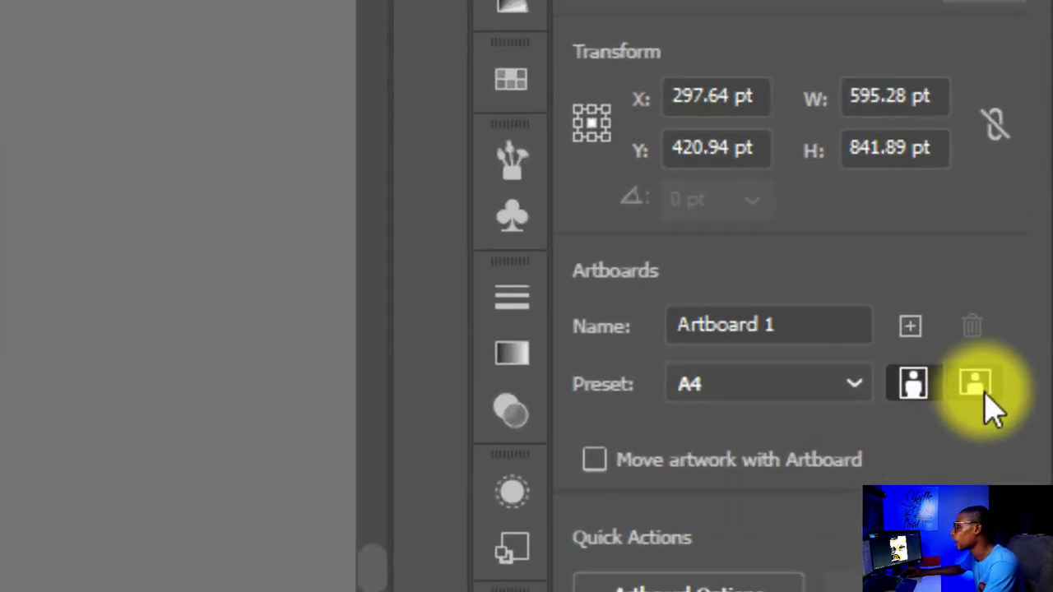
click(986, 394)
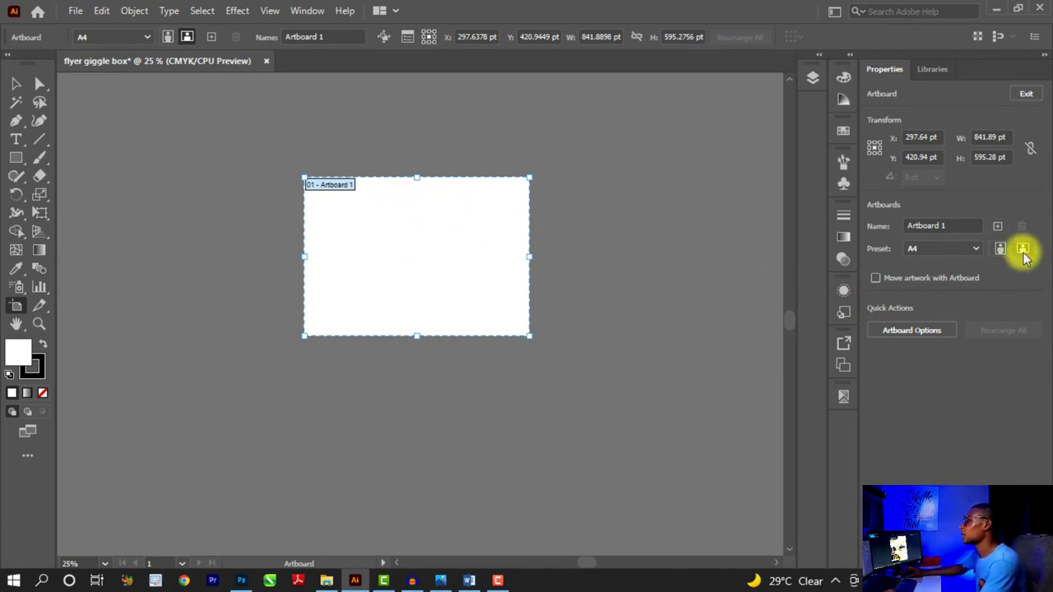
Narrow the artboard from its right edge to its centre, making it 420.94 pt by 595.28 pt, and leave artboard editing
scroll(426, 261, up, 1)
scroll(404, 261, up, 1)
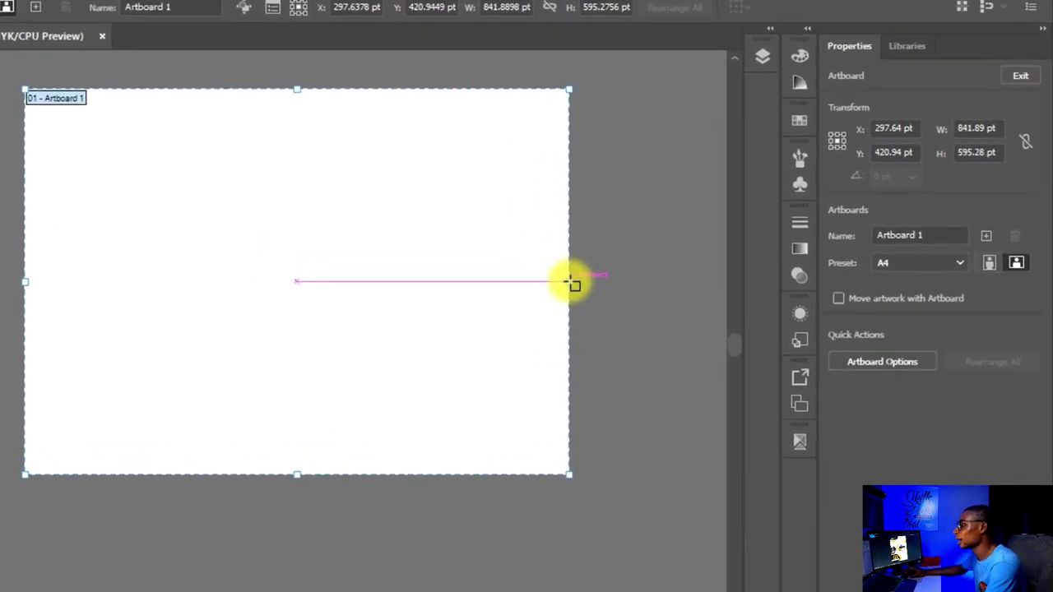
drag(655, 264, 543, 262)
drag(291, 306, 130, 305)
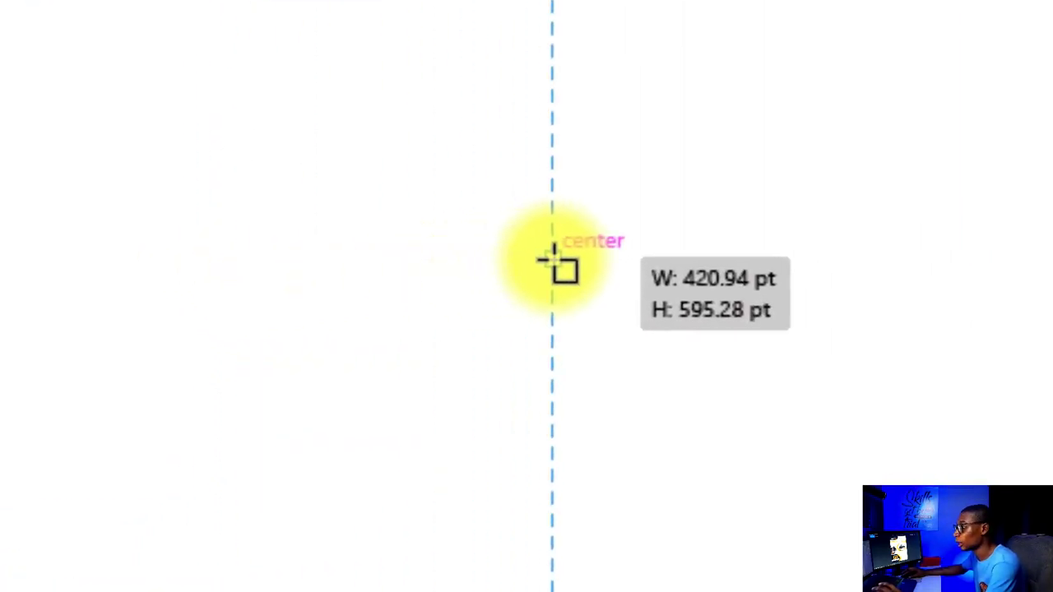
drag(552, 261, 553, 262)
scroll(553, 261, down, 2)
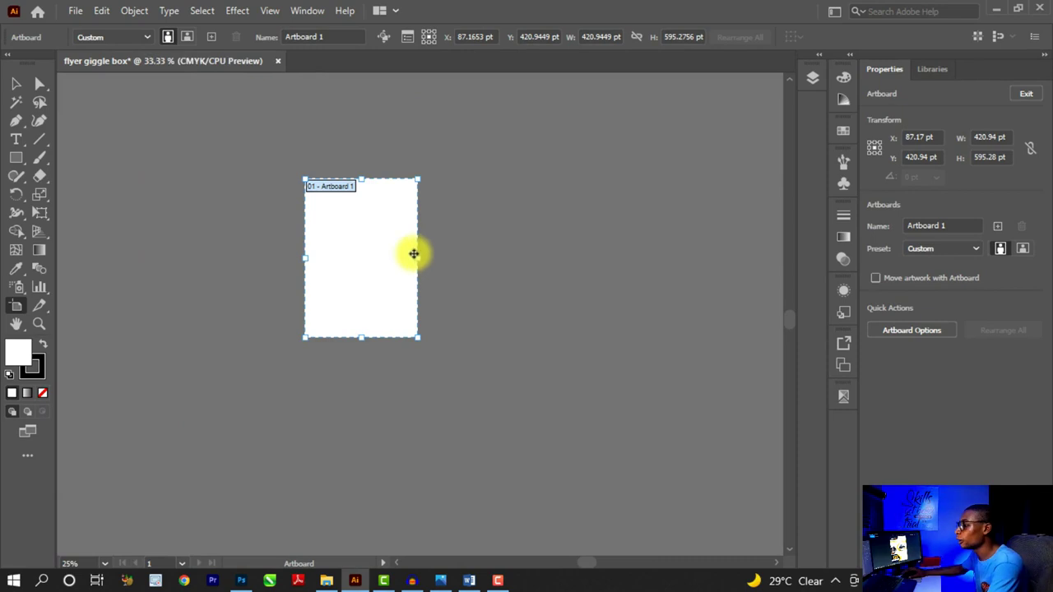
scroll(367, 217, up, 2)
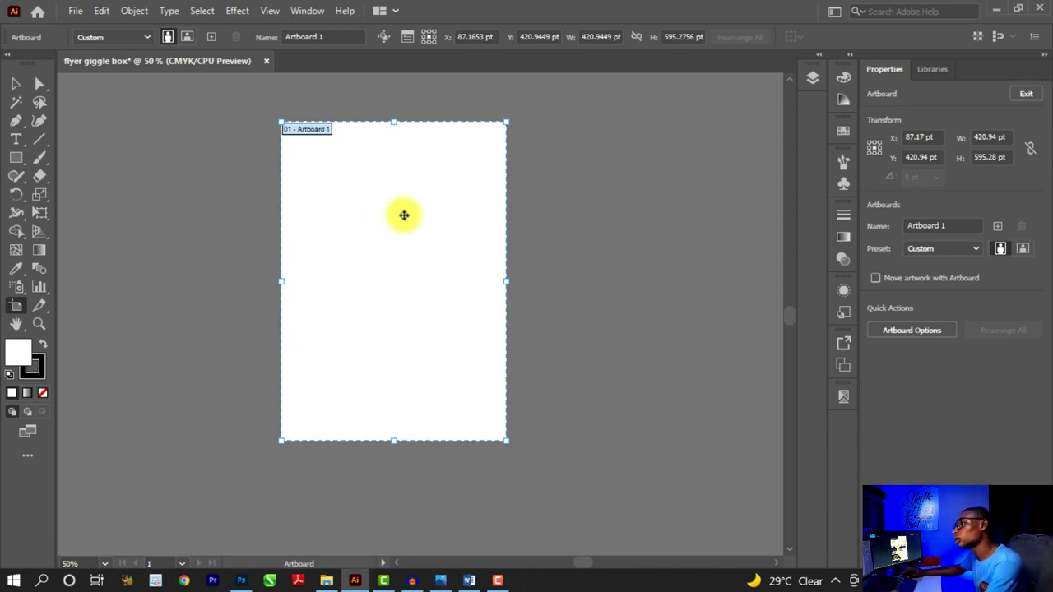
scroll(423, 215, down, 1)
scroll(423, 215, up, 1)
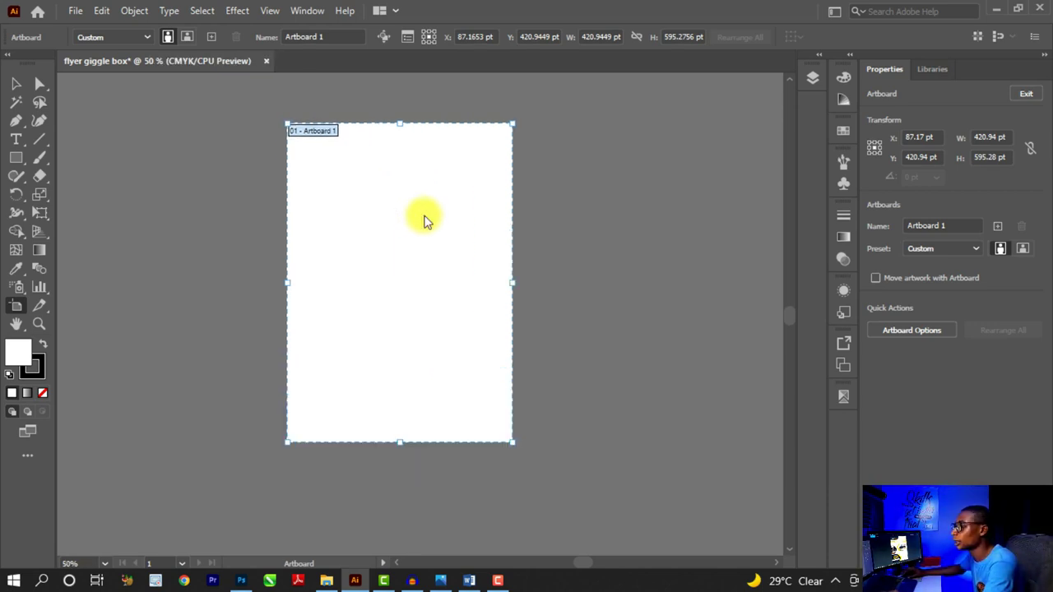
click(1026, 93)
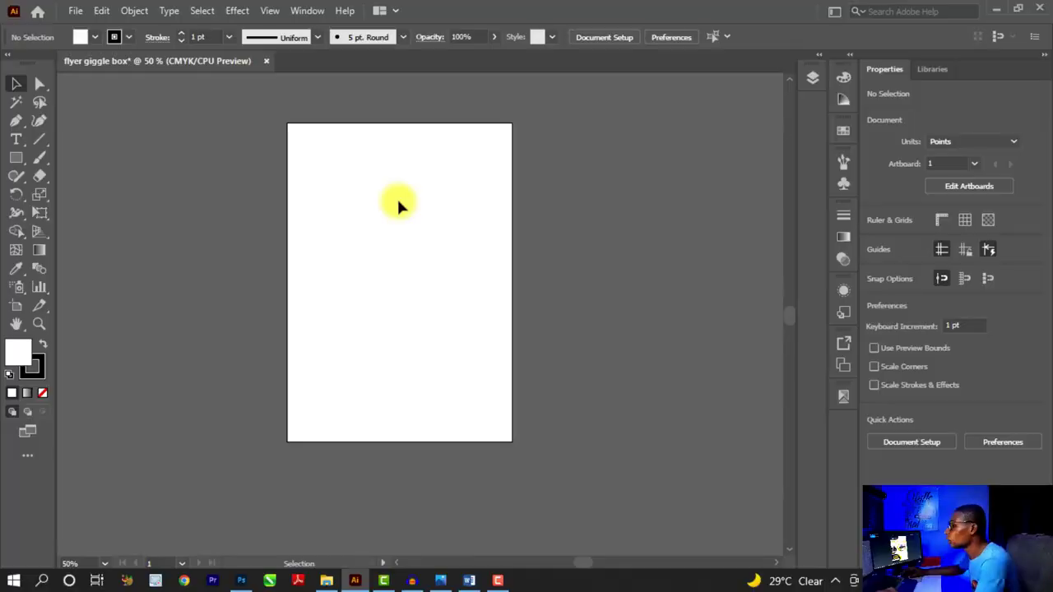
Draw a rectangle about 281 pt wide and 92 pt high overlapping the artboard's upper-left corner
scroll(396, 205, up, 1)
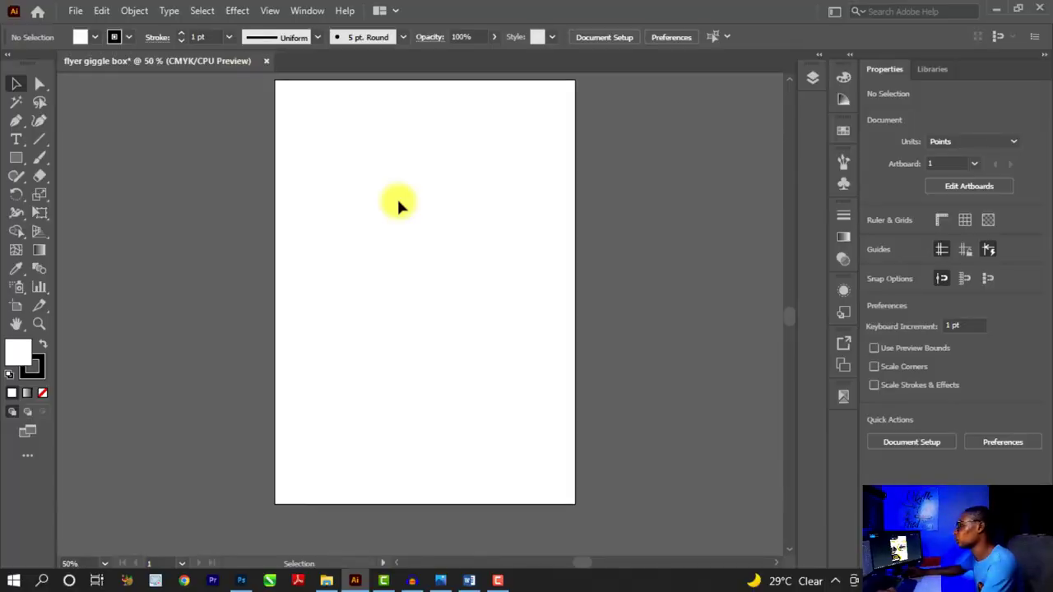
scroll(396, 205, down, 1)
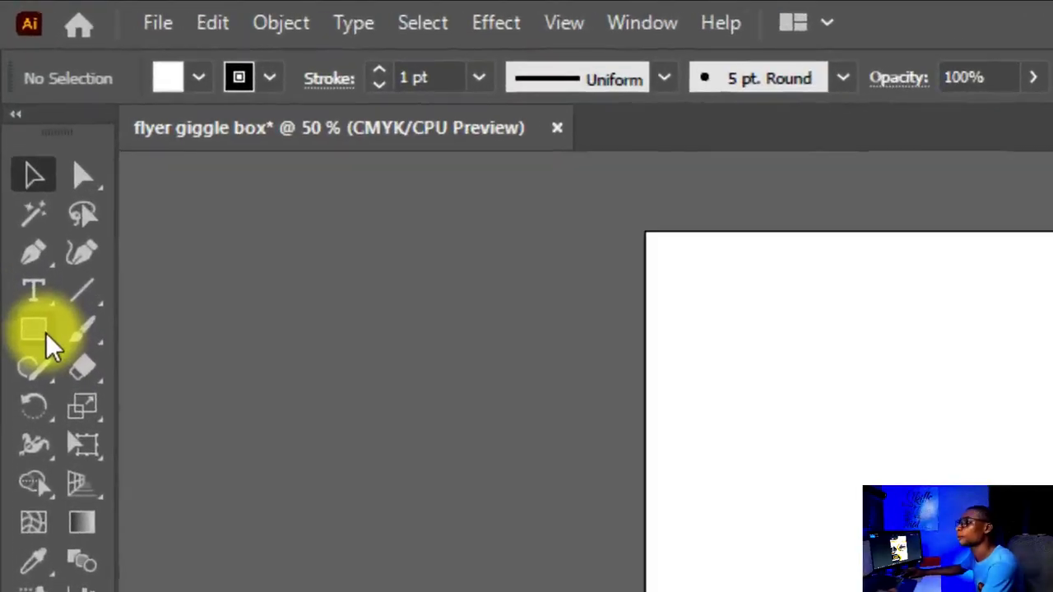
click(43, 333)
key(ctrl+1)
drag(319, 196, 939, 396)
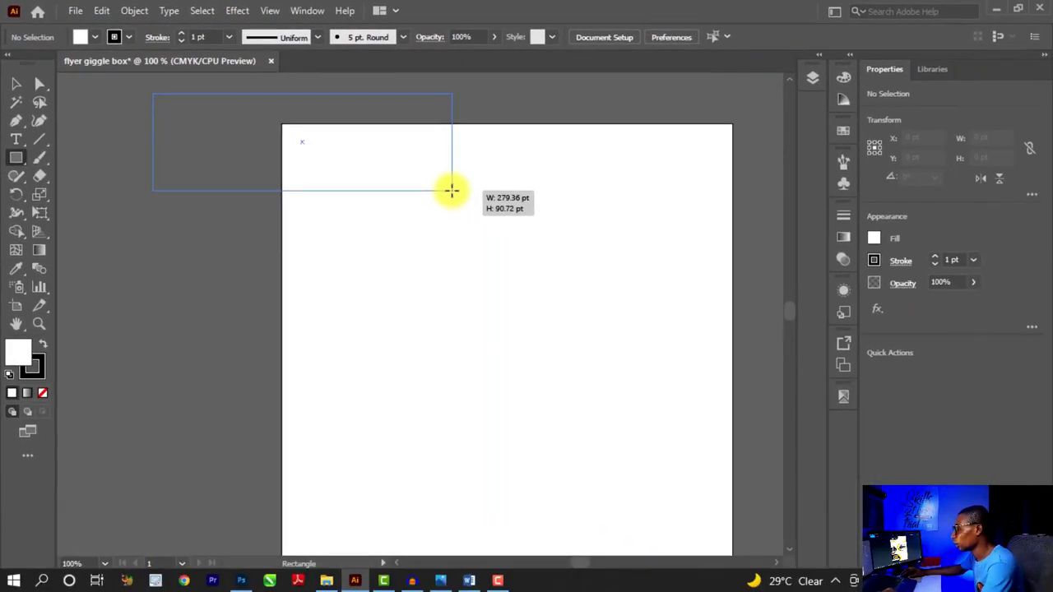
drag(452, 191, 451, 190)
Remove the rectangle's stroke and fill it with black
key(ctrl+=)
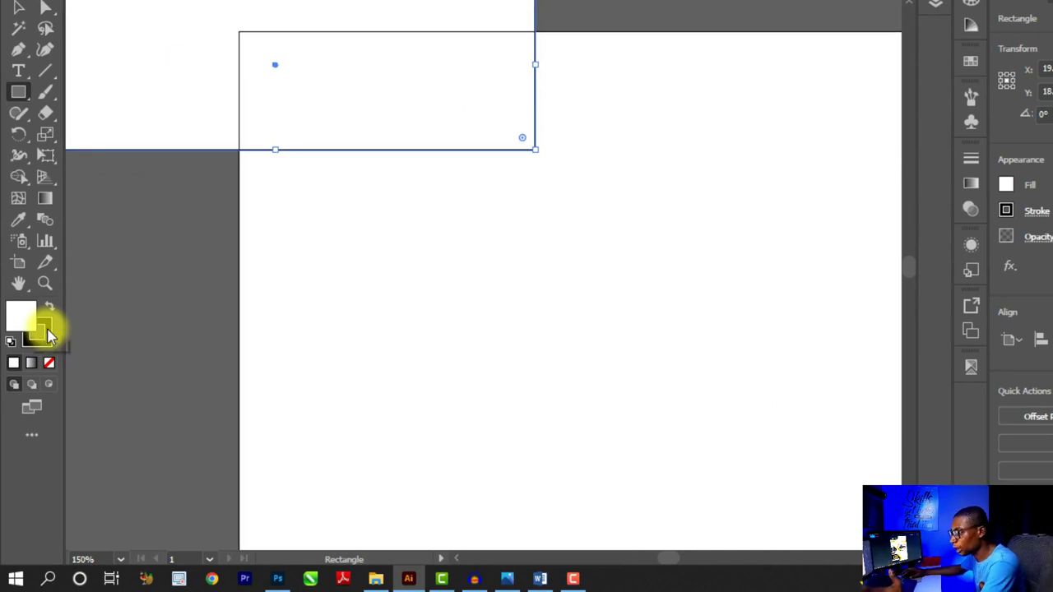
click(48, 333)
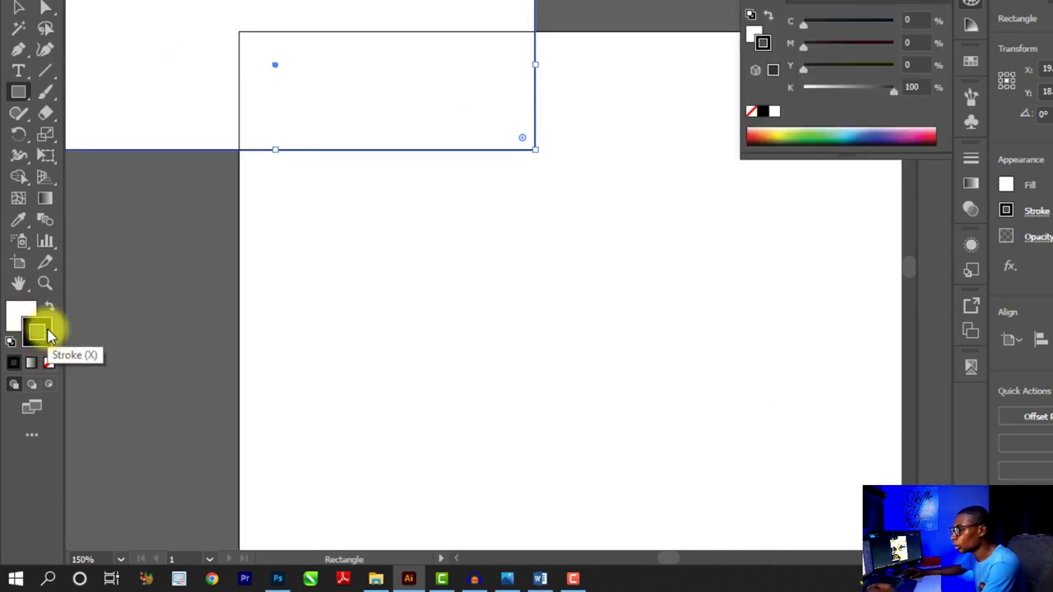
click(51, 364)
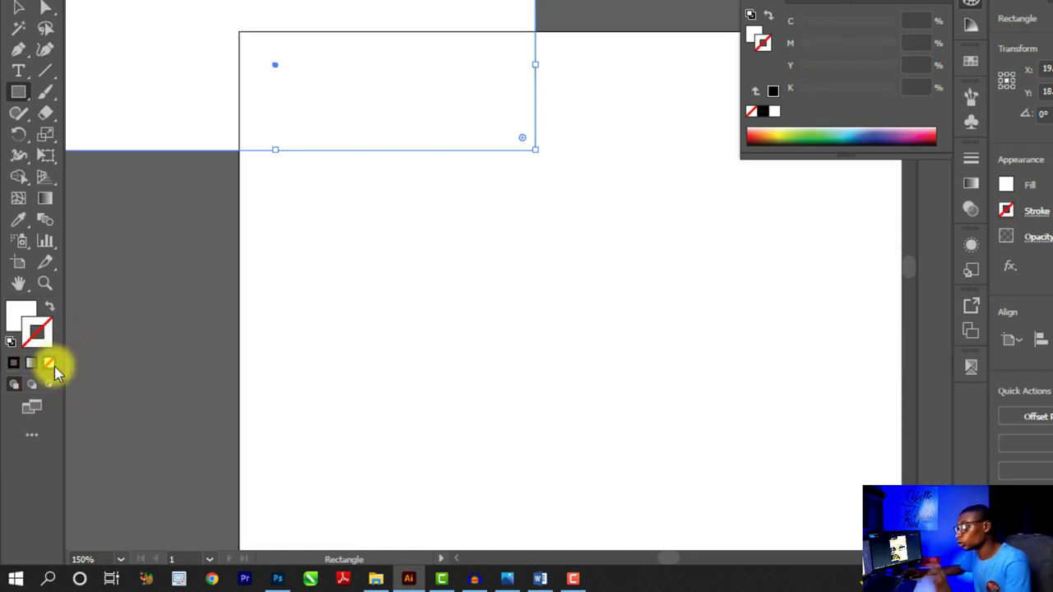
click(30, 312)
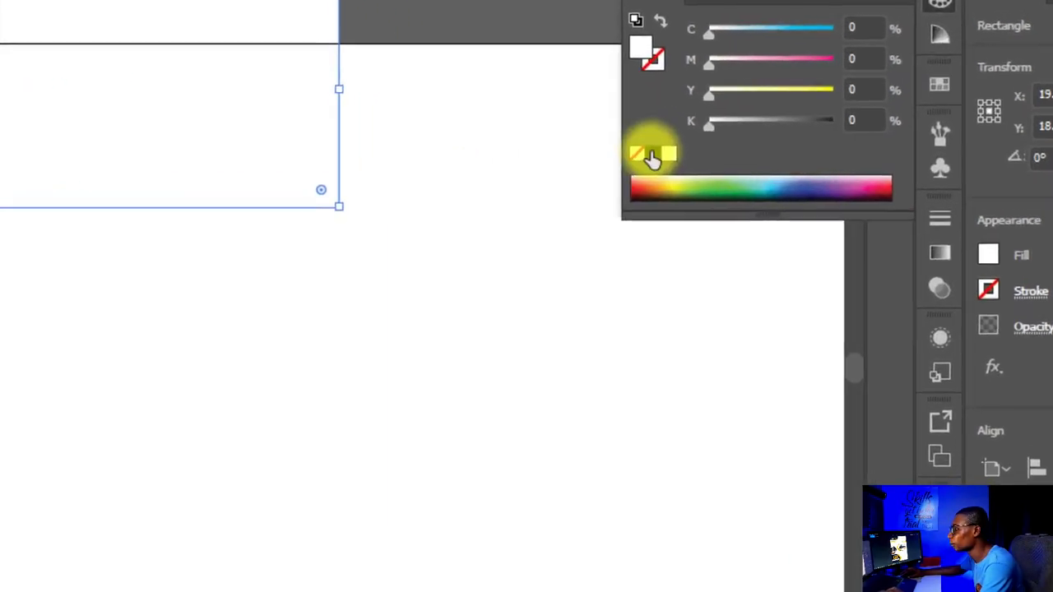
click(649, 156)
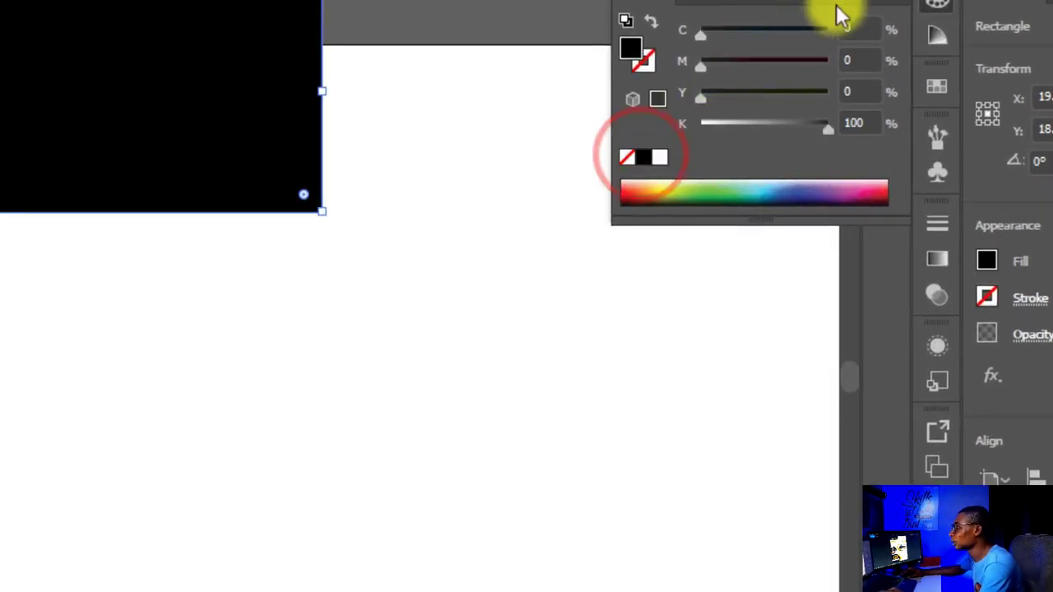
click(857, 2)
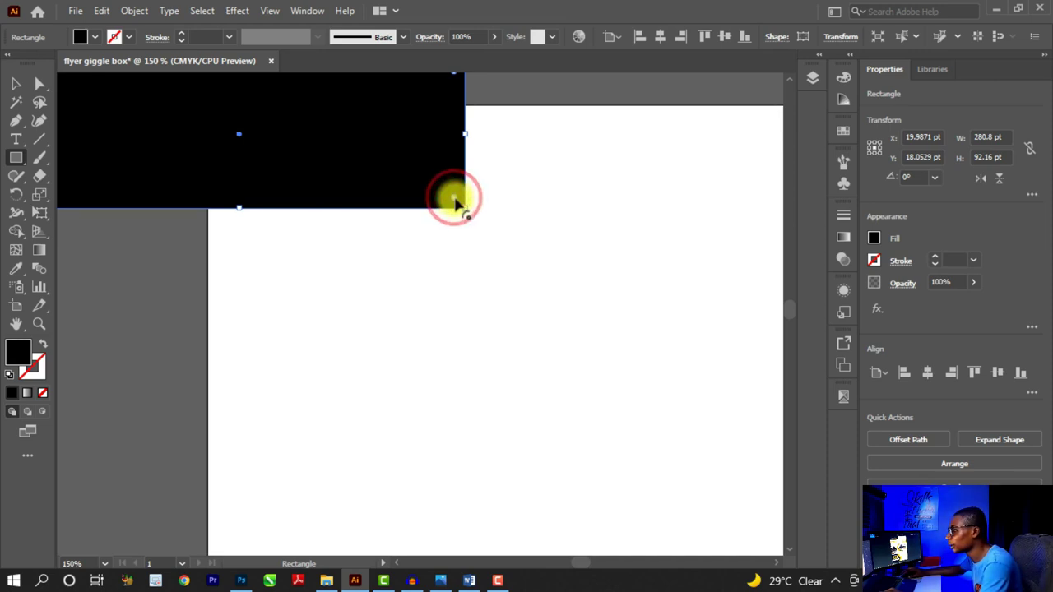
Round only the lower-right corner of the black rectangle into a large curve
drag(454, 199, 359, 166)
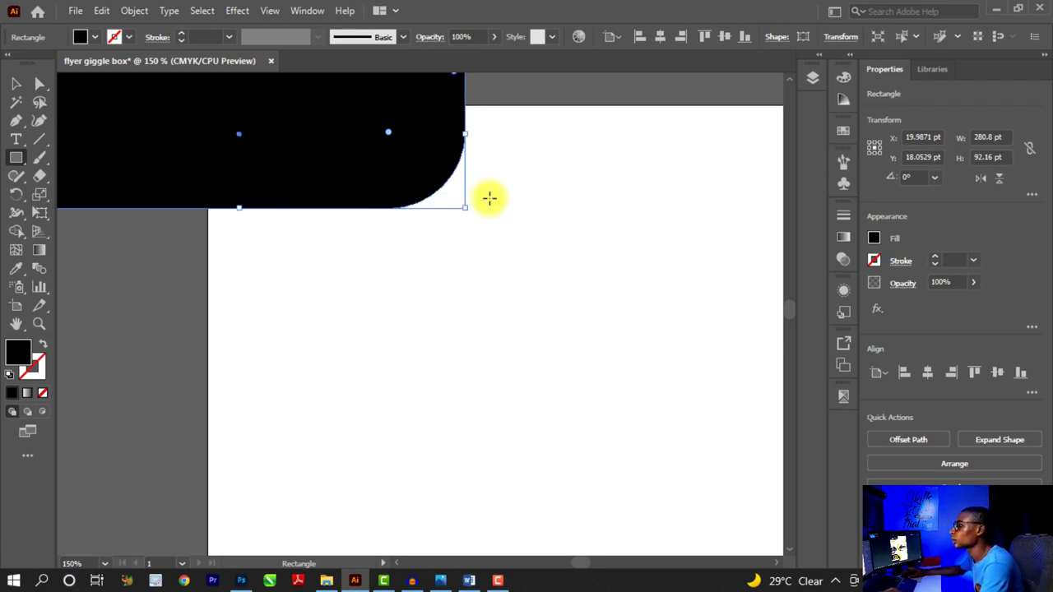
click(388, 131)
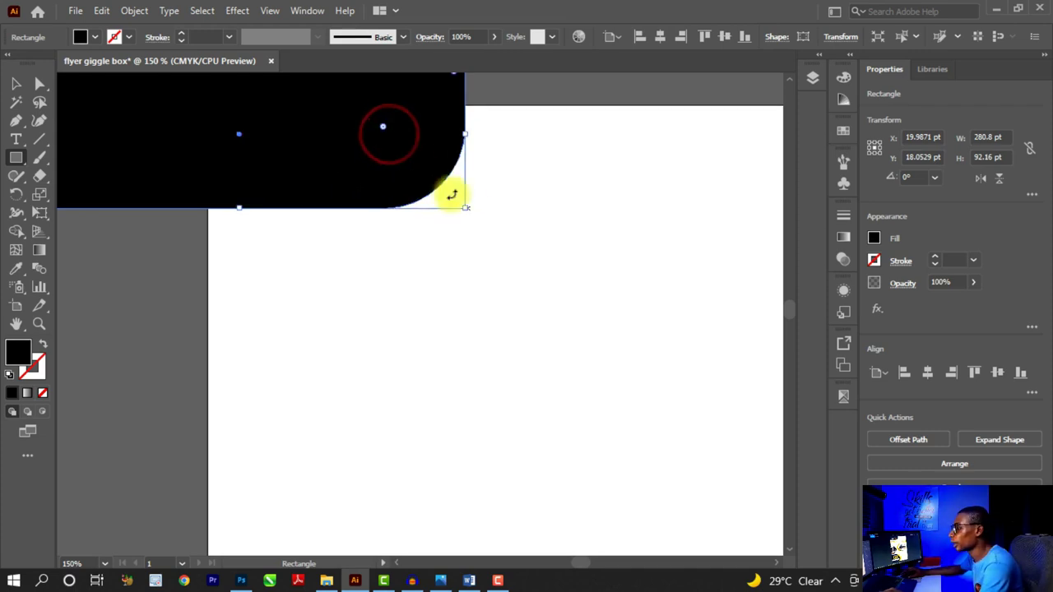
scroll(461, 210, down, 2)
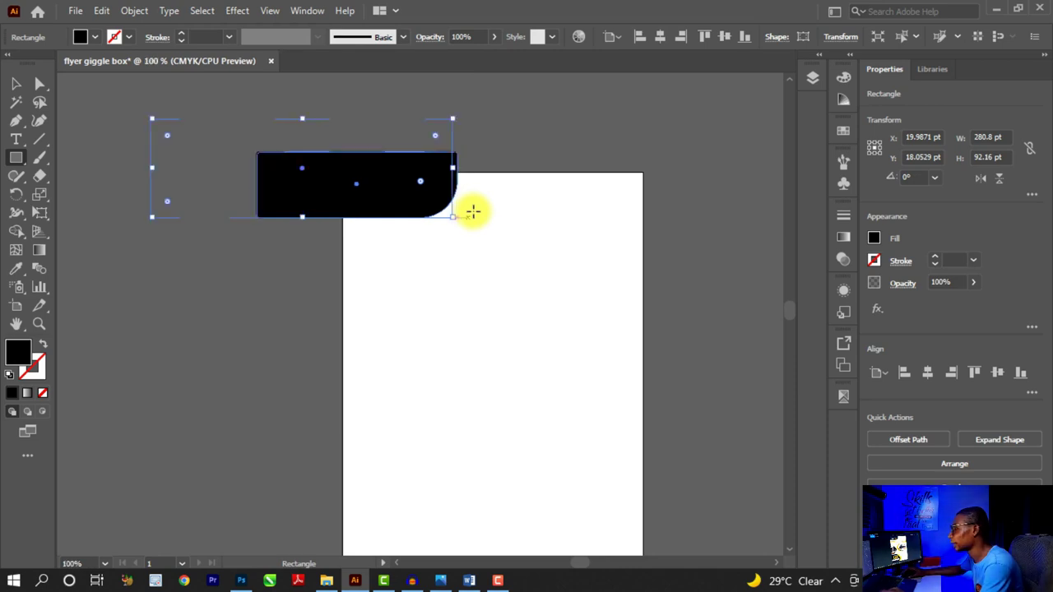
Move the black rectangle slightly right and down over the artboard's upper-left corner, centring it at about X 35 pt, Y 28 pt
scroll(473, 212, up, 1)
click(15, 83)
scroll(346, 176, up, 1)
drag(343, 182, 360, 202)
scroll(354, 202, down, 3)
scroll(360, 208, up, 1)
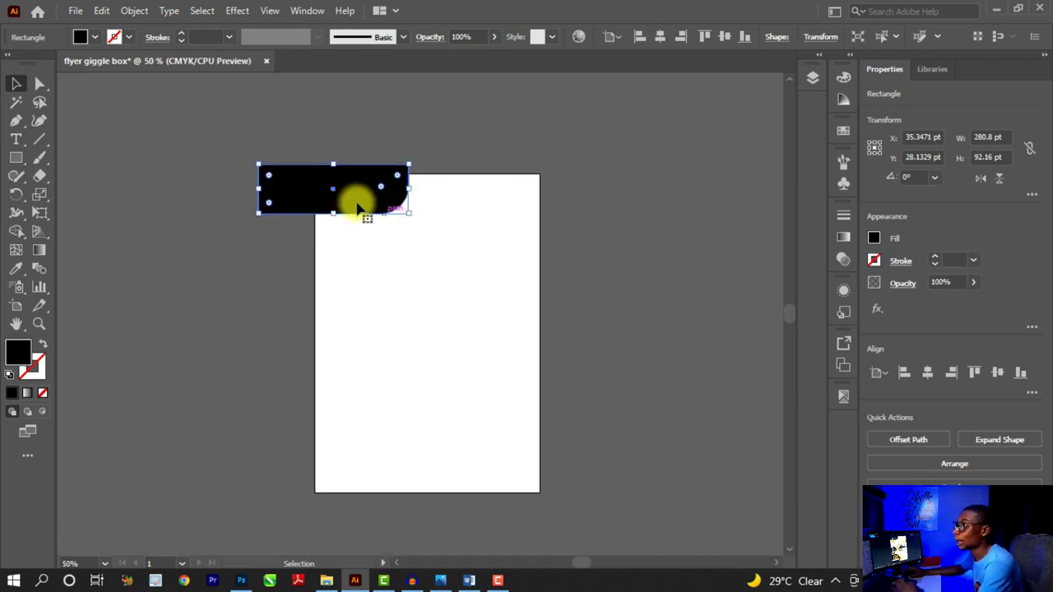
Paste the Giggle Box logo and place it on the black header shape, centred at about X 88 pt, Y 38 pt
scroll(360, 207, up, 1)
click(444, 145)
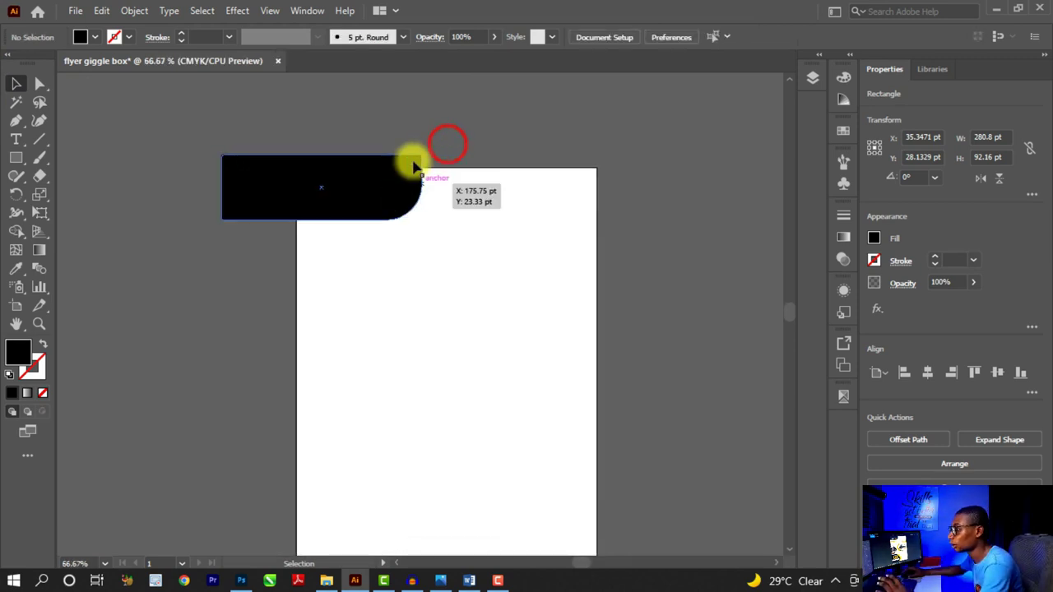
scroll(413, 167, up, 1)
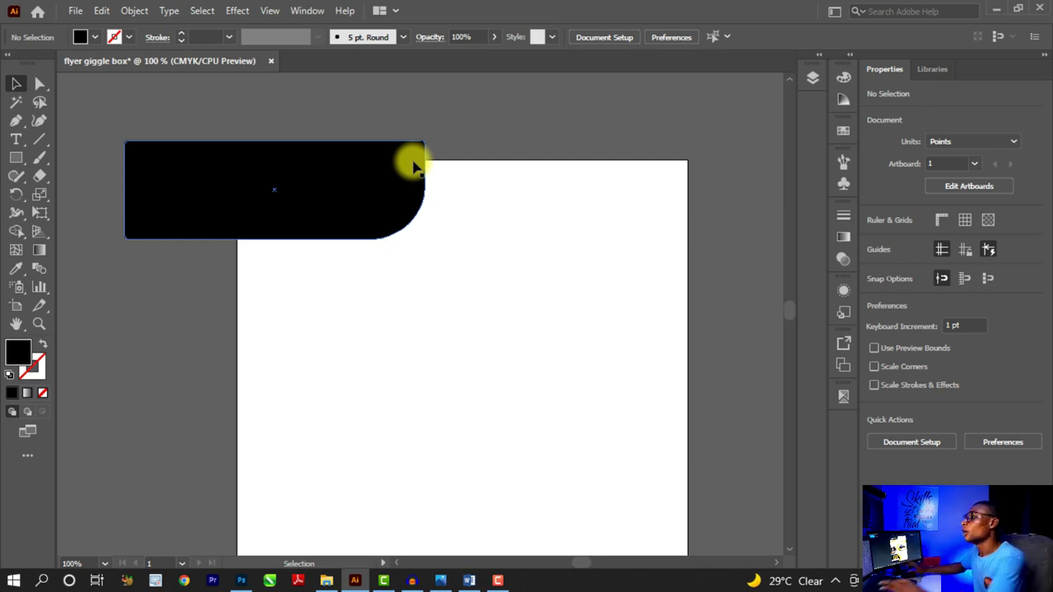
scroll(335, 168, down, 1)
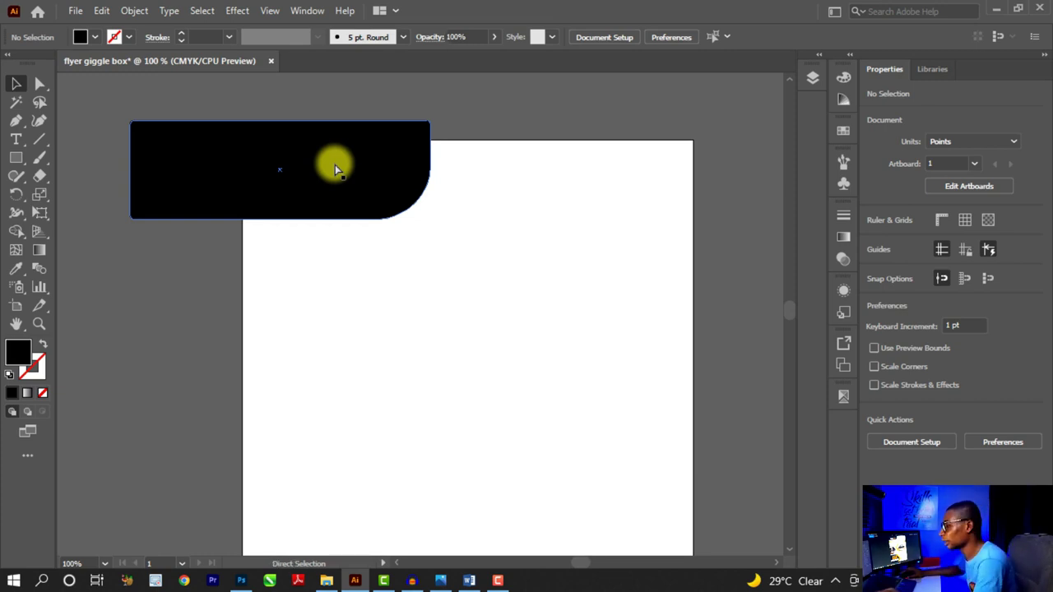
key(ctrl+v)
scroll(345, 176, down, 1)
scroll(426, 307, up, 1)
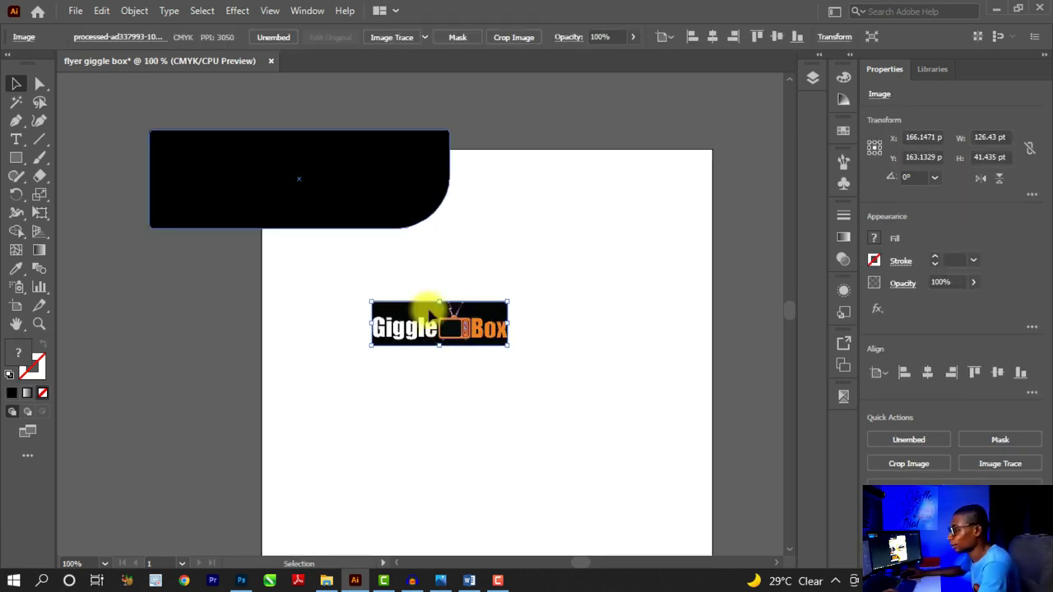
drag(439, 327, 410, 207)
scroll(386, 201, up, 2)
scroll(410, 207, down, 2)
click(501, 130)
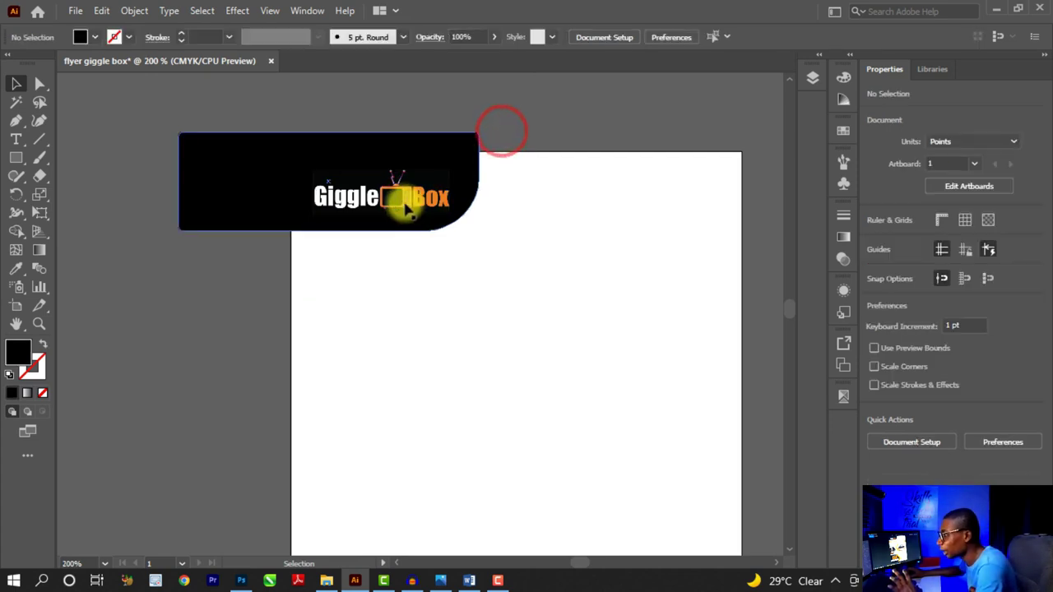
Examine up close how the logo's background colour compares with the black header shape around it
scroll(410, 208, up, 2)
click(438, 183)
scroll(473, 174, up, 2)
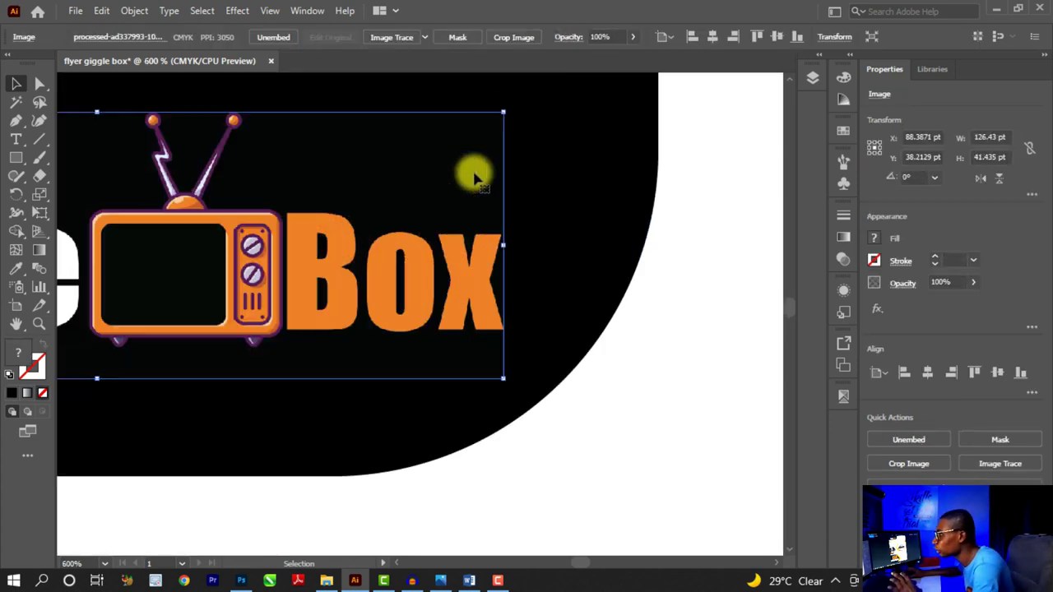
scroll(482, 176, down, 3)
click(579, 200)
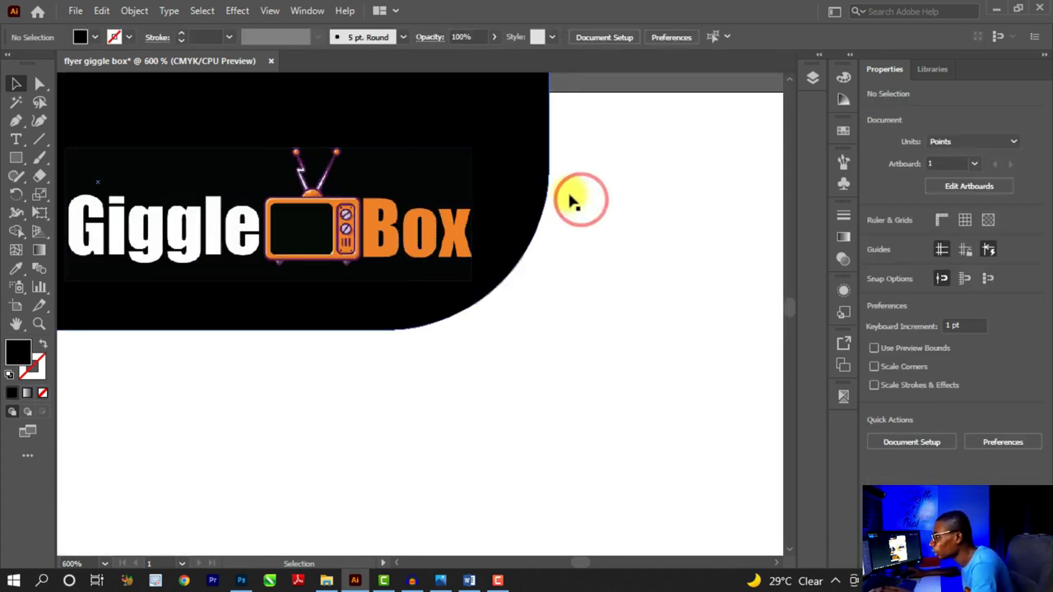
scroll(570, 202, up, 3)
click(549, 183)
click(395, 190)
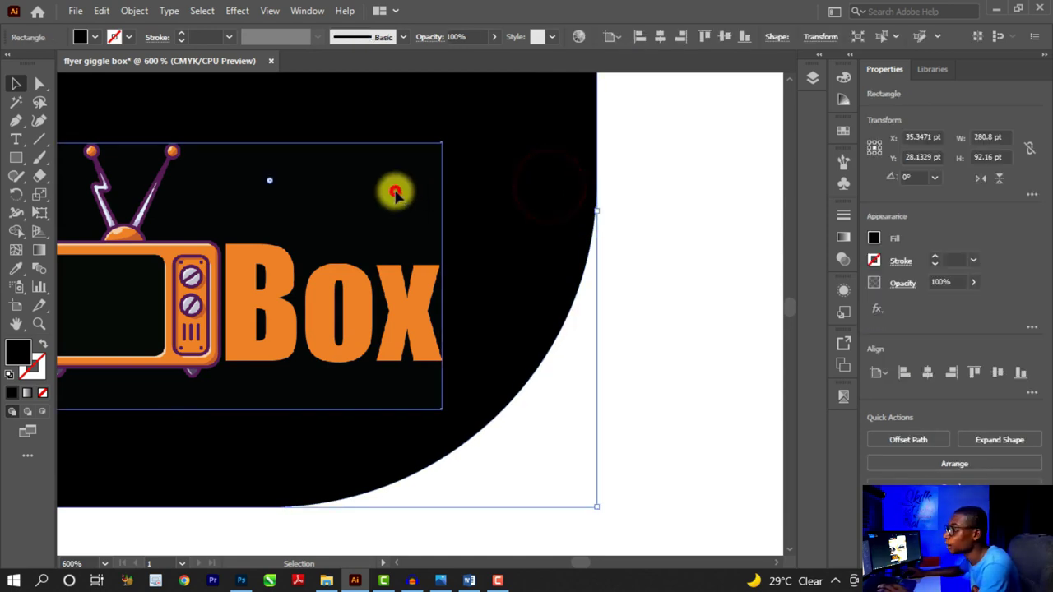
scroll(416, 230, down, 2)
scroll(418, 228, up, 1)
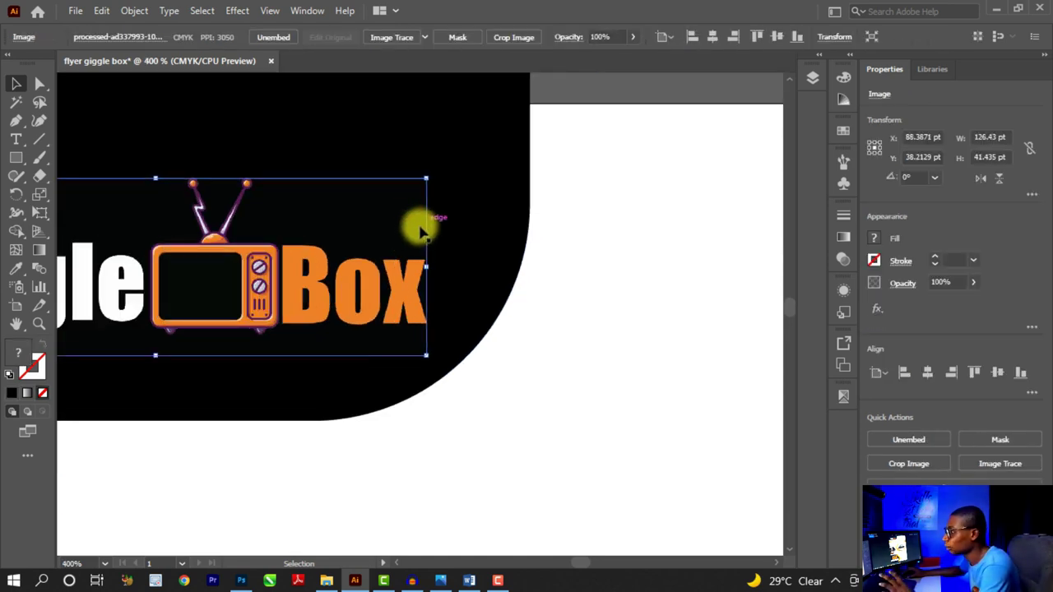
Match the header shape's fill to the logo's background colour with the Eyedropper, and deselect the shape
click(467, 202)
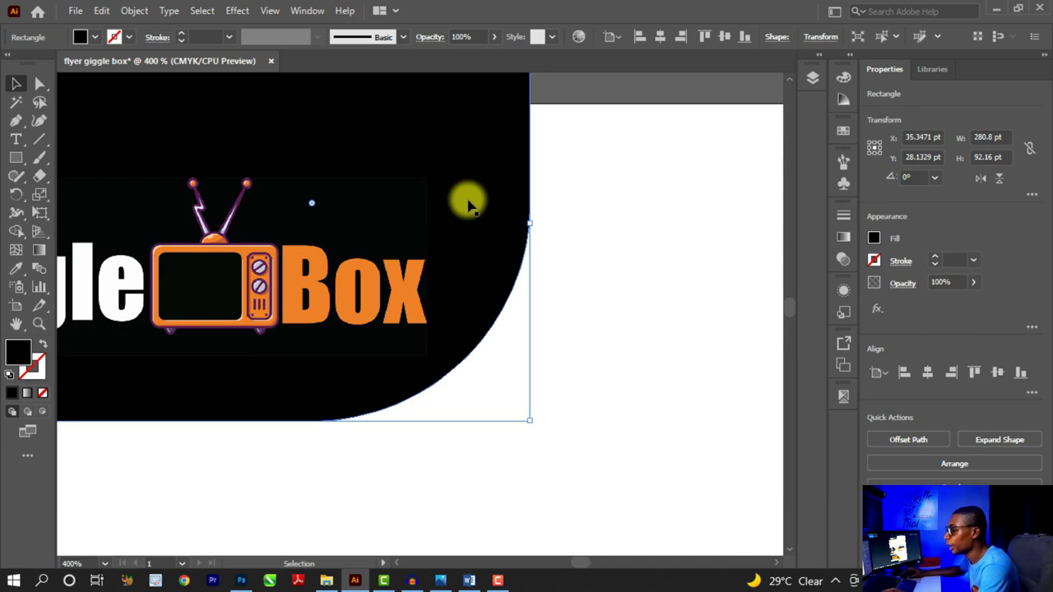
click(18, 270)
click(376, 202)
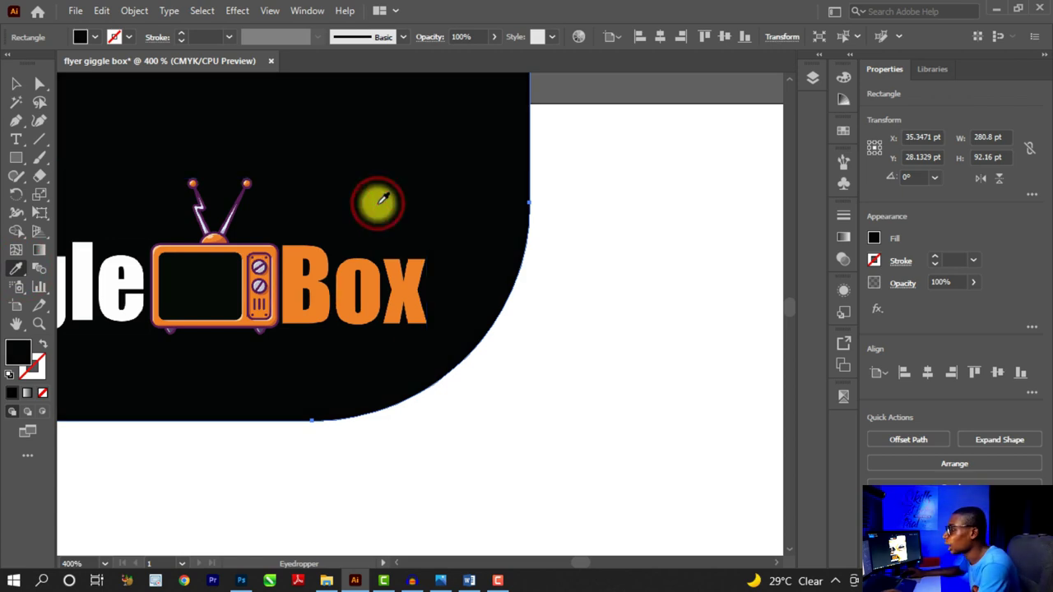
click(19, 86)
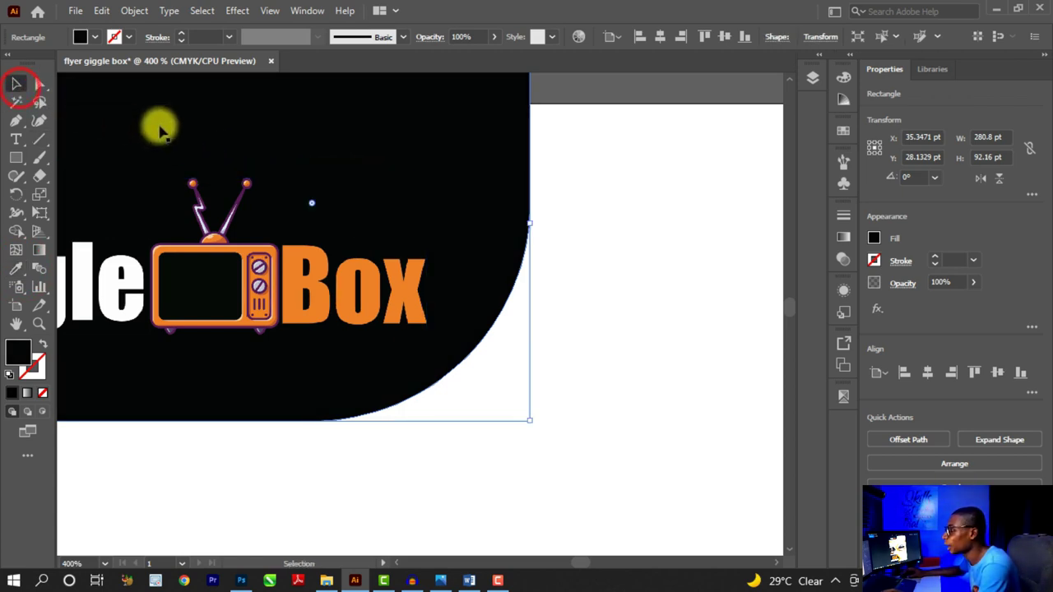
scroll(423, 200, down, 3)
scroll(423, 200, up, 2)
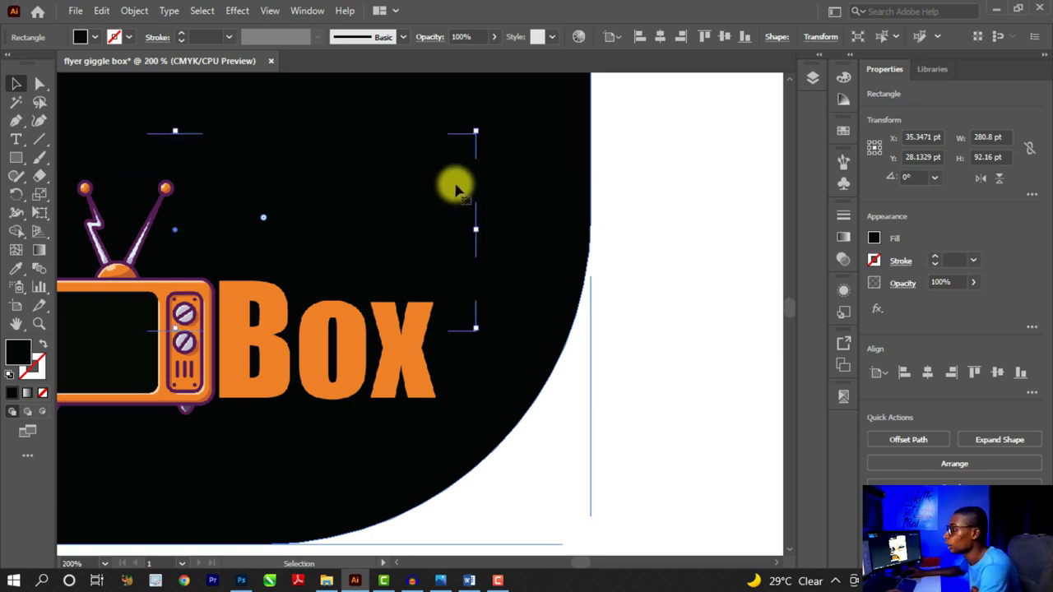
scroll(485, 175, down, 4)
click(526, 164)
scroll(526, 164, down, 2)
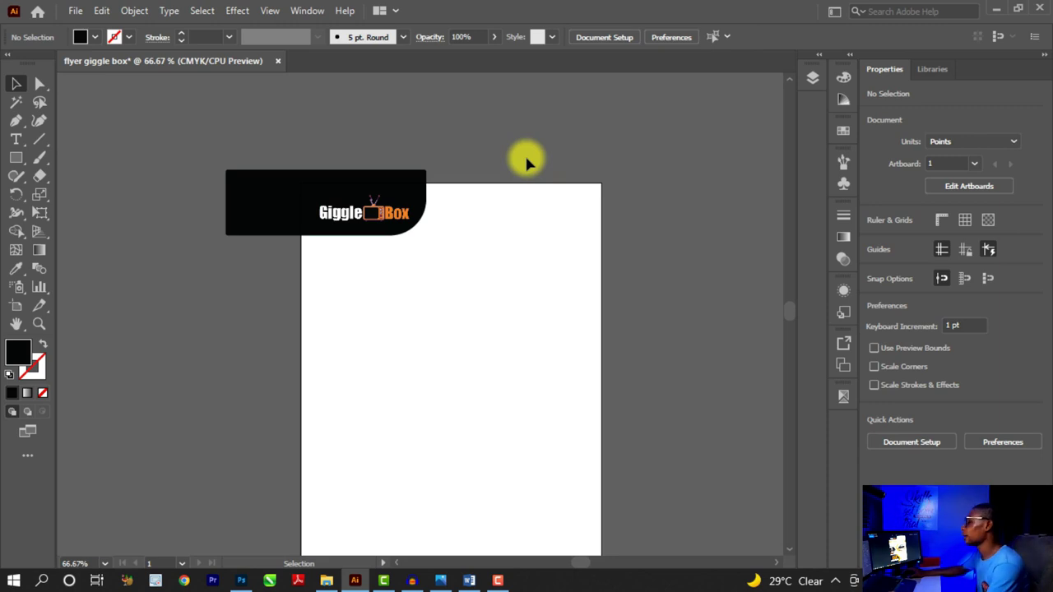
Switch to the Word document, copy the line "WORLDWIDE CHANNELS AVAILABLE 24/7", and return to Illustrator
click(464, 582)
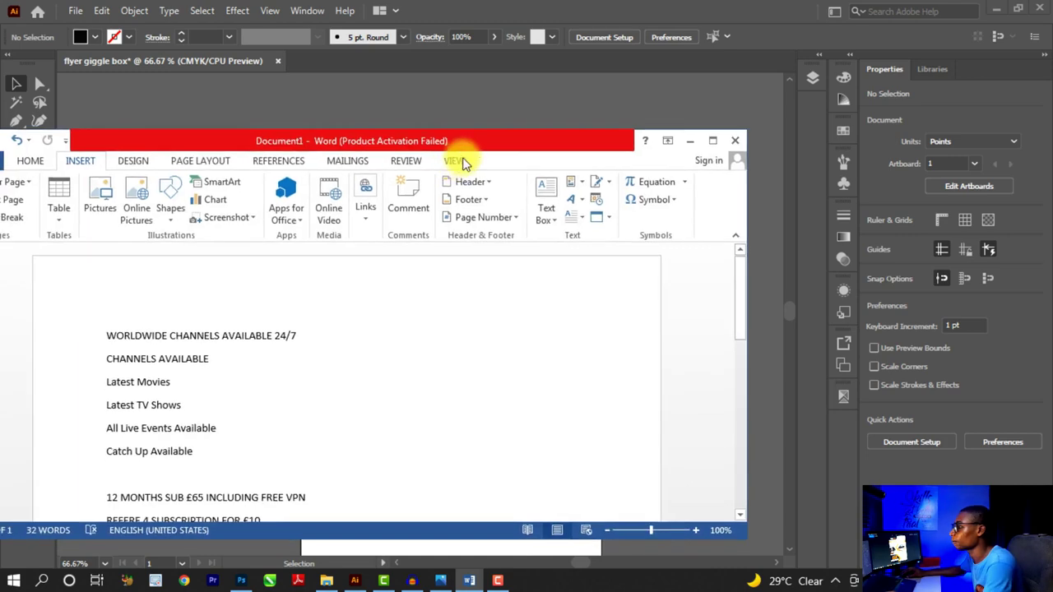
drag(462, 145, 626, 104)
drag(270, 294, 463, 291)
key(ctrl+c)
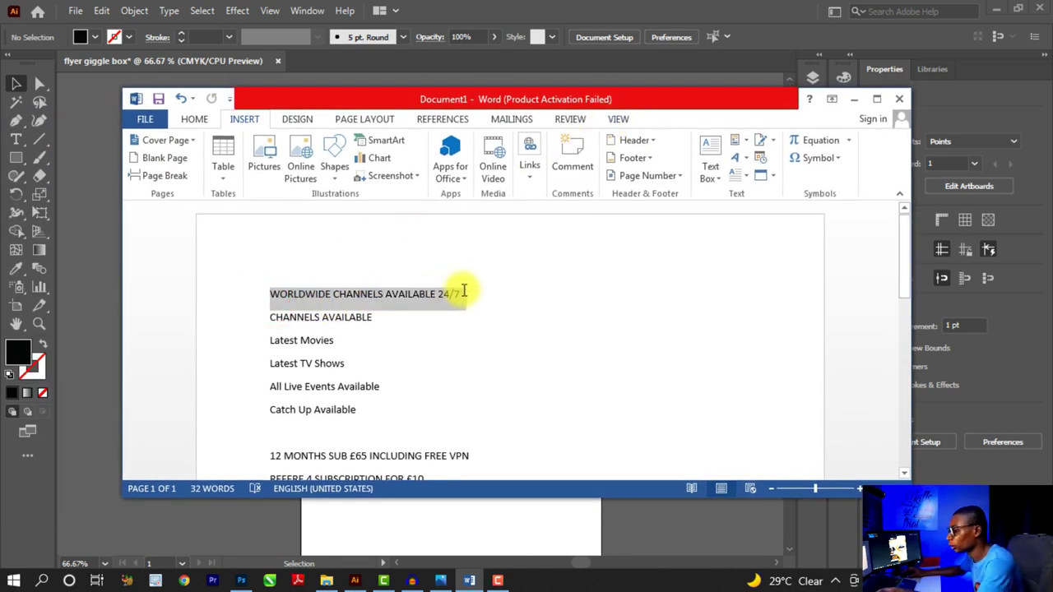
click(856, 100)
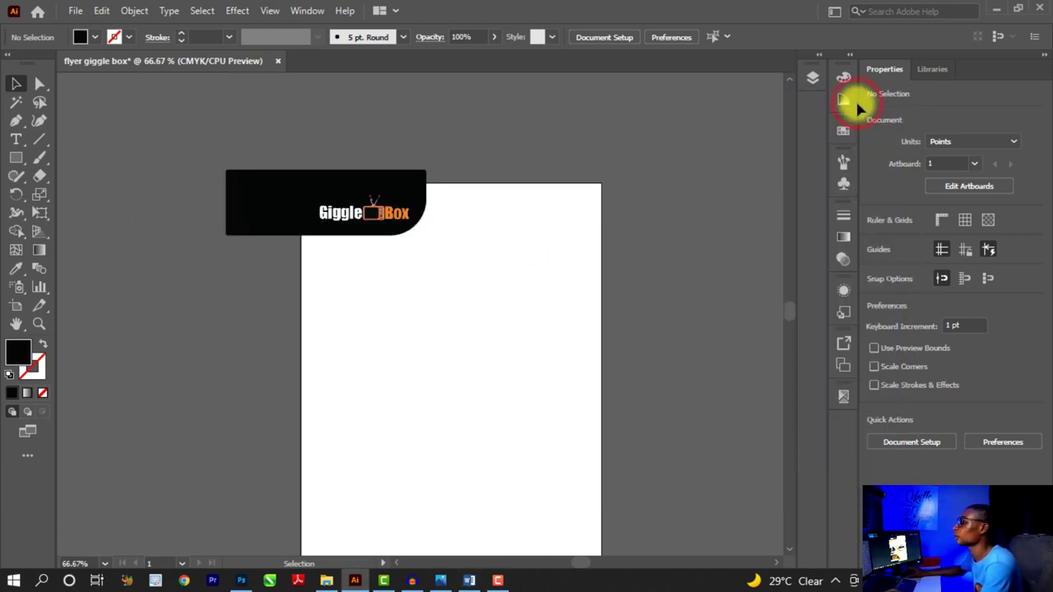
Paste the copied headline as point text on the artboard, just right of the header shape
key(ctrl+1)
click(15, 138)
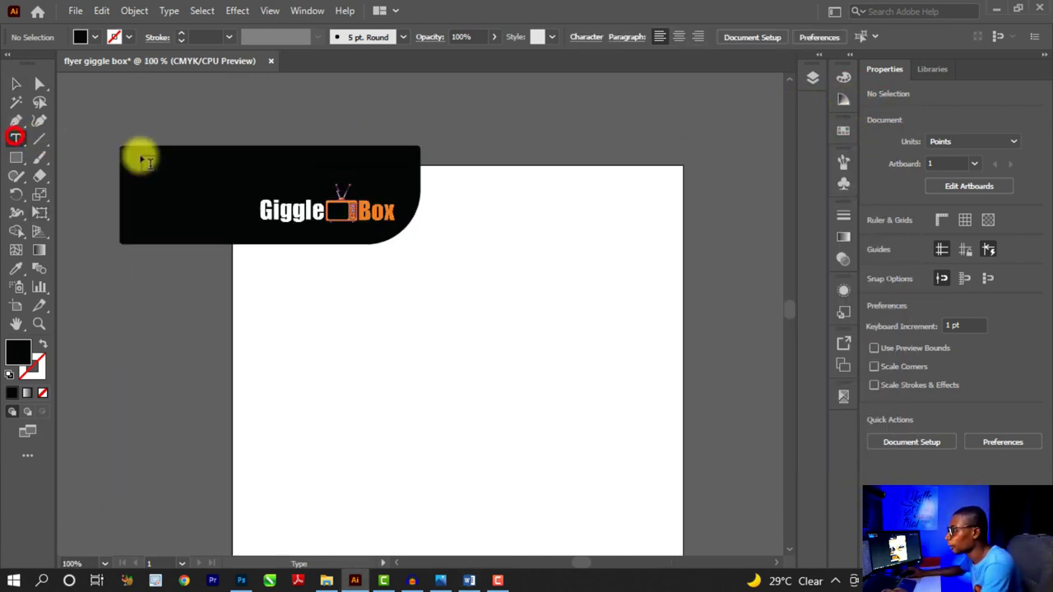
click(482, 211)
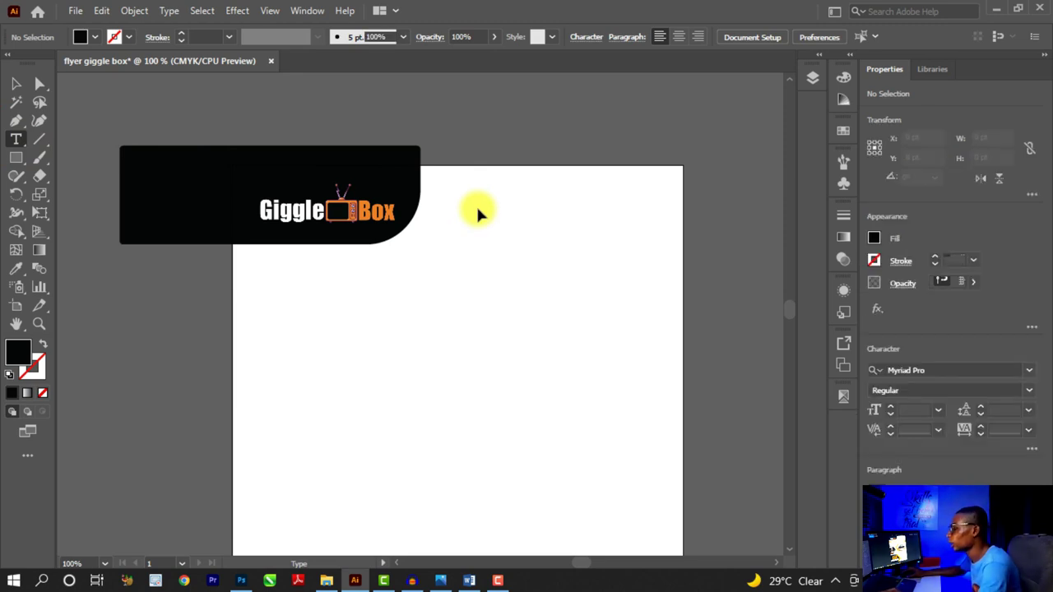
key(ctrl+v)
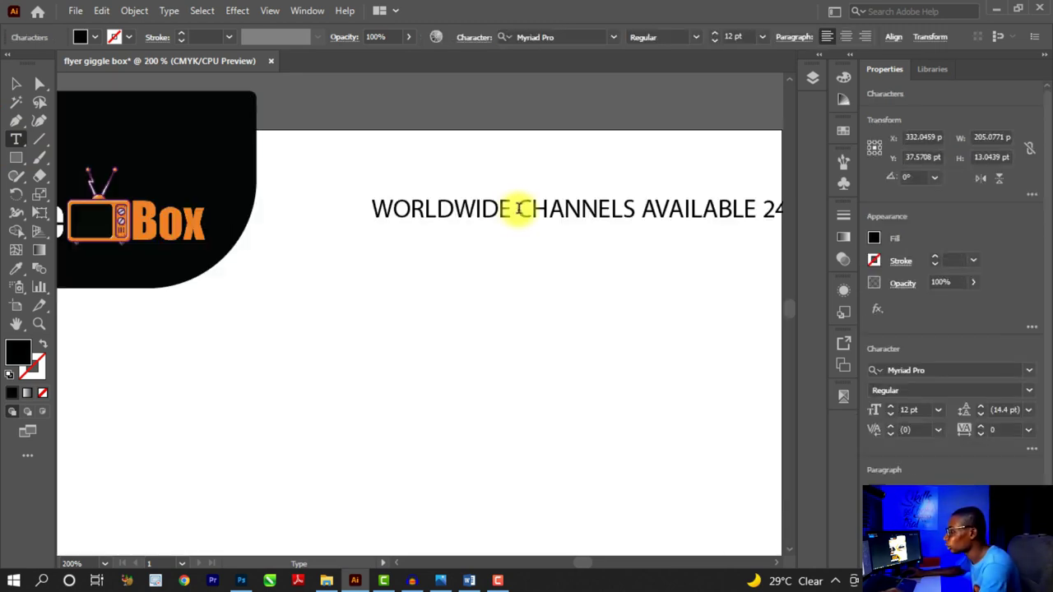
Break the headline into four lines: WORLDWIDE, CHANNELS, AVAILABLE and 24/7
click(520, 209)
key(Return)
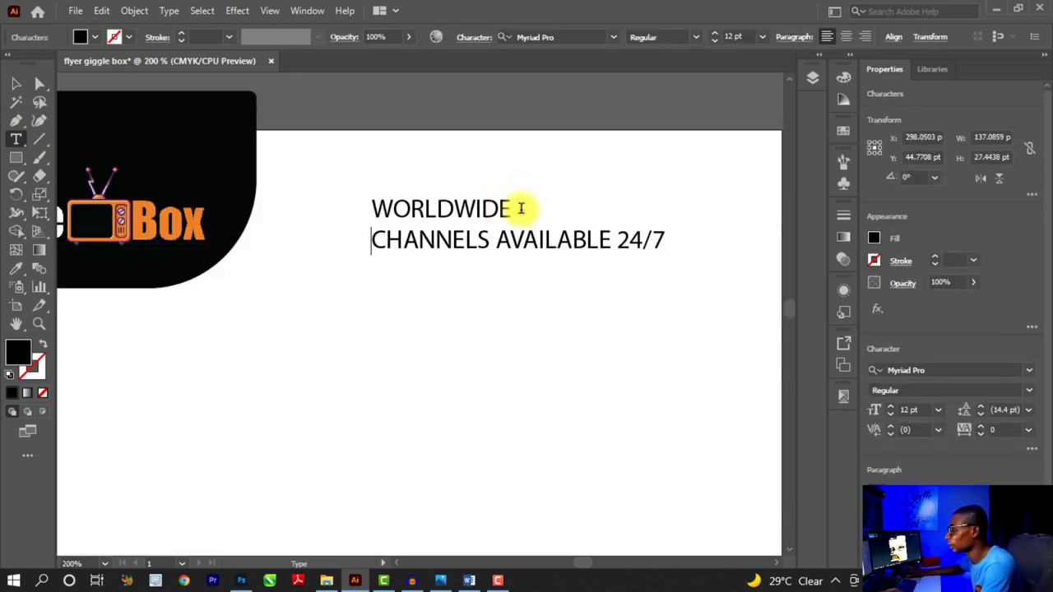
click(497, 240)
key(Return)
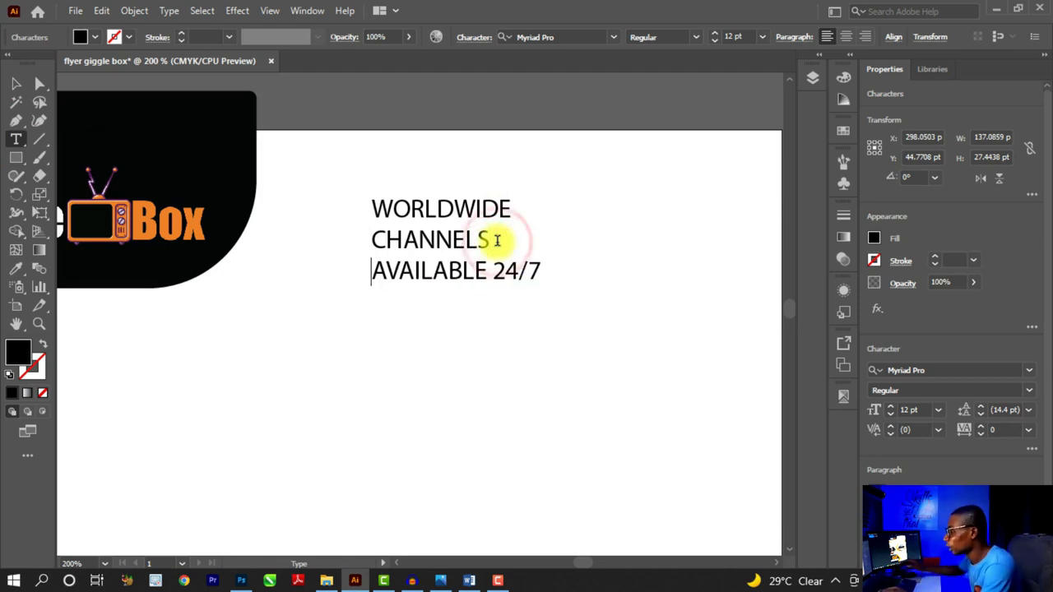
click(496, 271)
key(Return)
key(Escape)
Right-align all four lines of the headline text
click(502, 279)
key(ctrl+a)
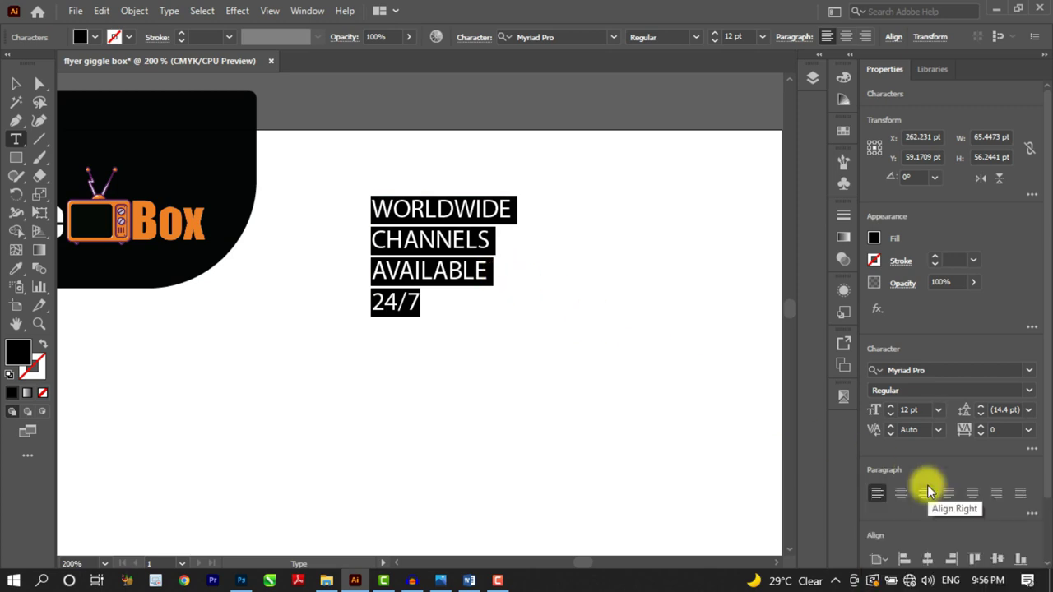
click(927, 491)
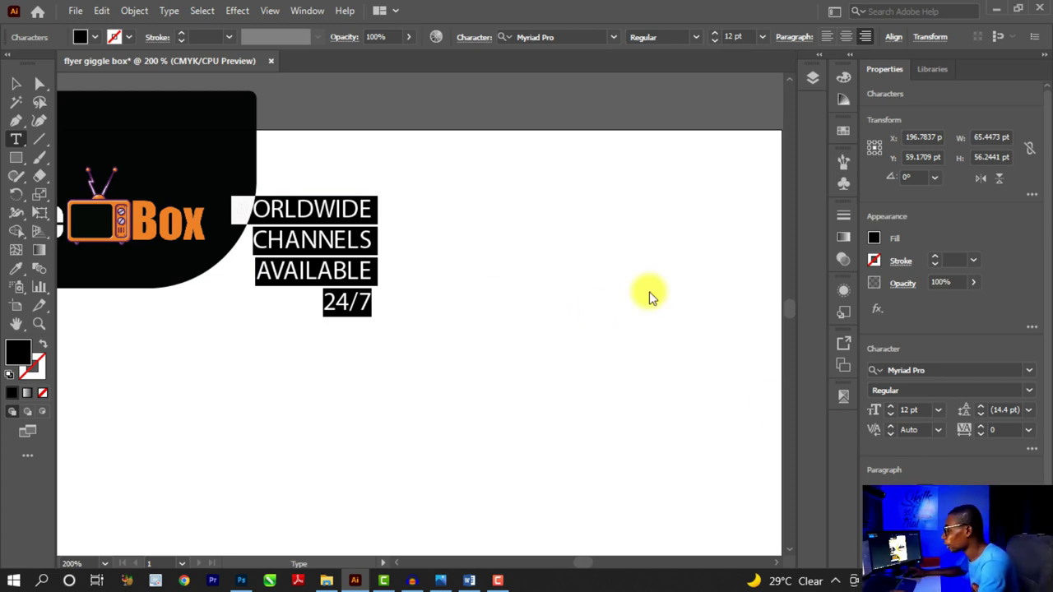
key(ctrl+t)
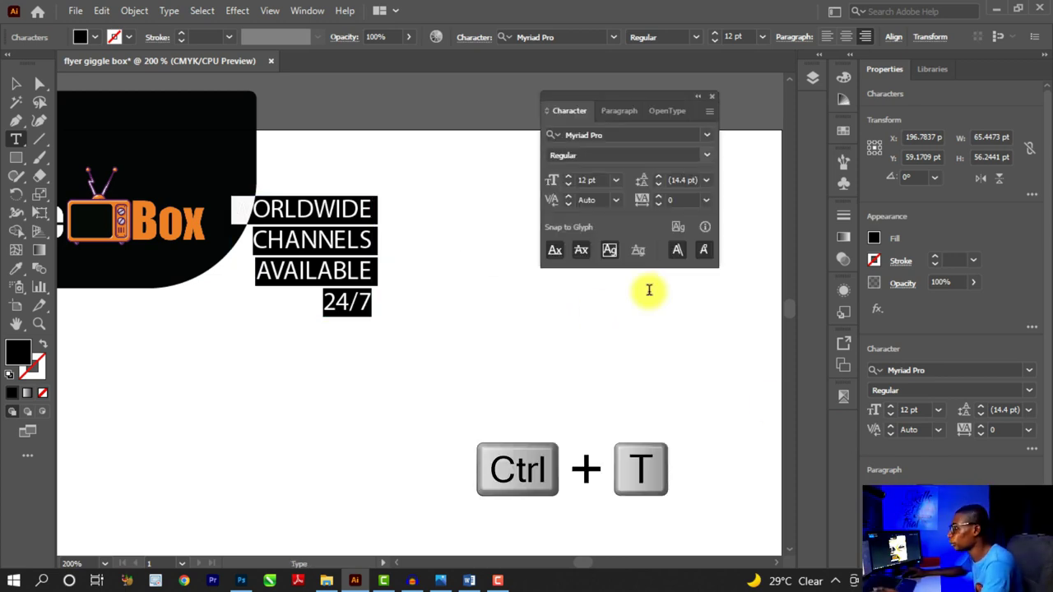
click(618, 110)
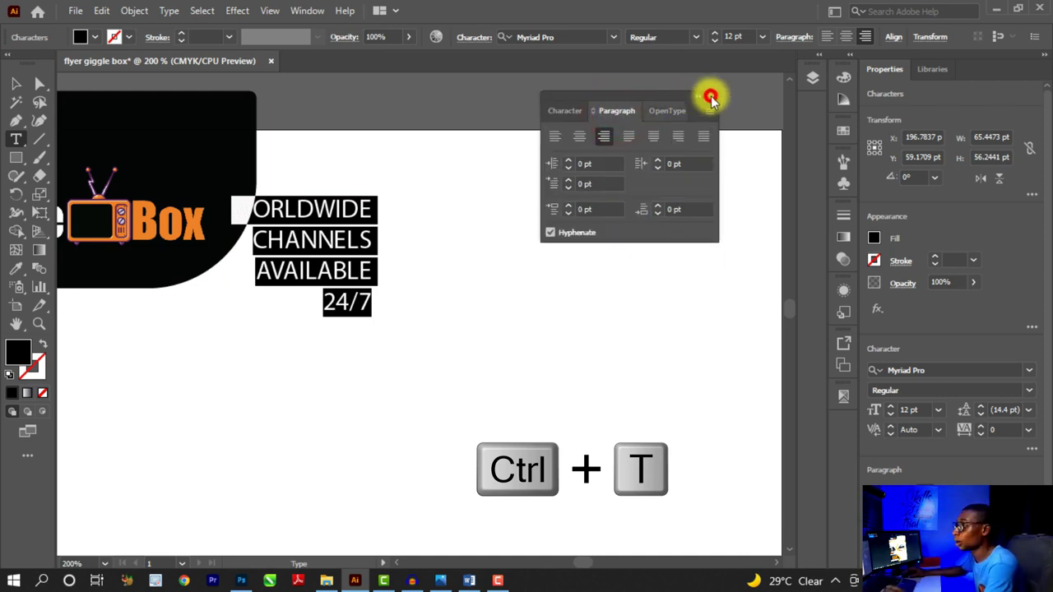
click(711, 98)
Move the headline text to the artboard's upper-right area, centred at about X 331 pt, Y 51 pt
click(21, 82)
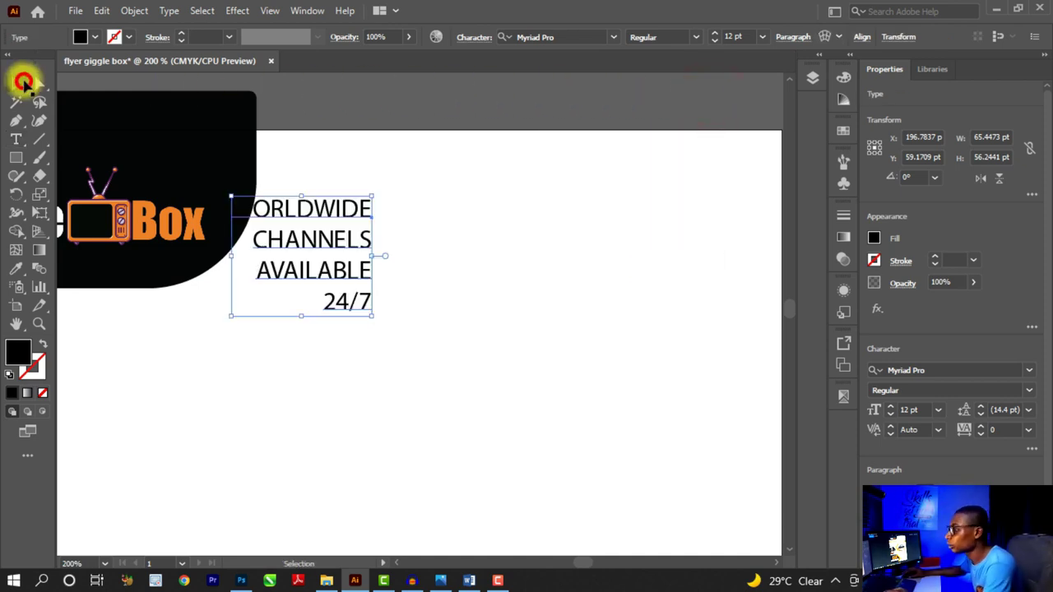
scroll(328, 250, down, 1)
drag(334, 244, 545, 231)
Set the headline's font to Metropolis Medium
click(951, 369)
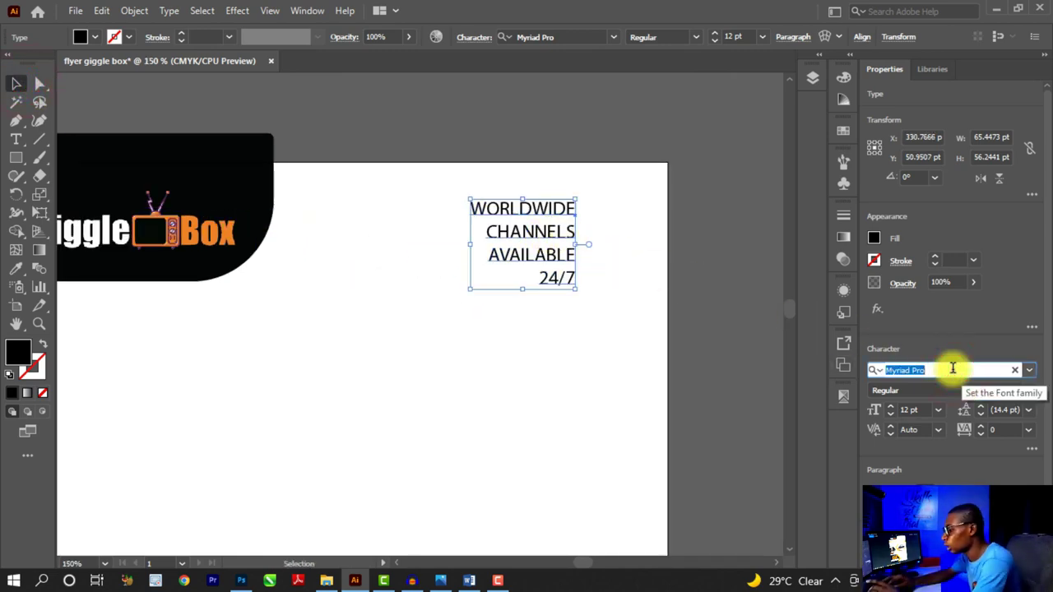
text(megro)
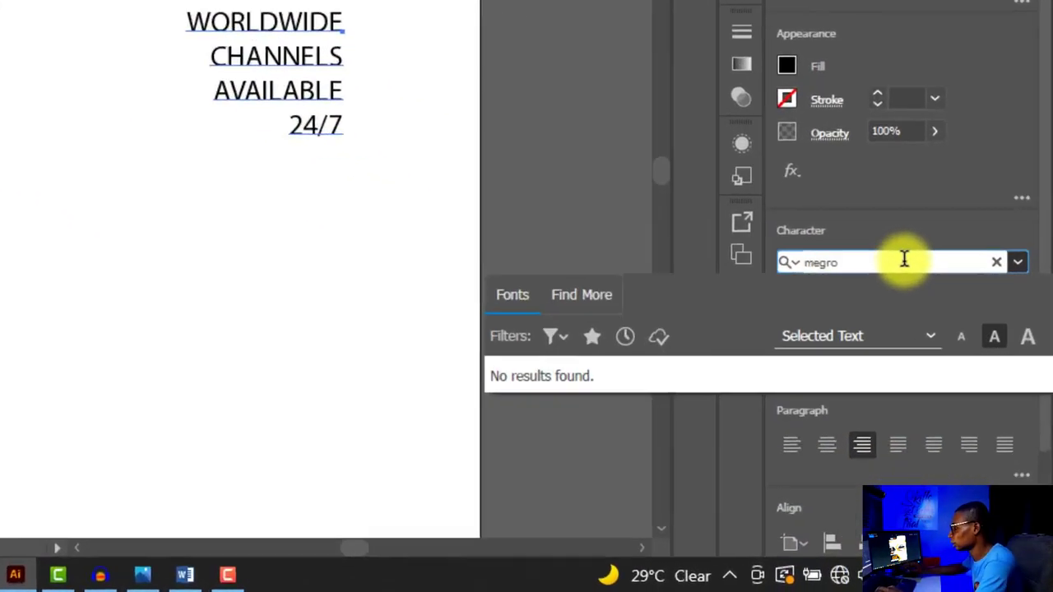
key(BackSpace)
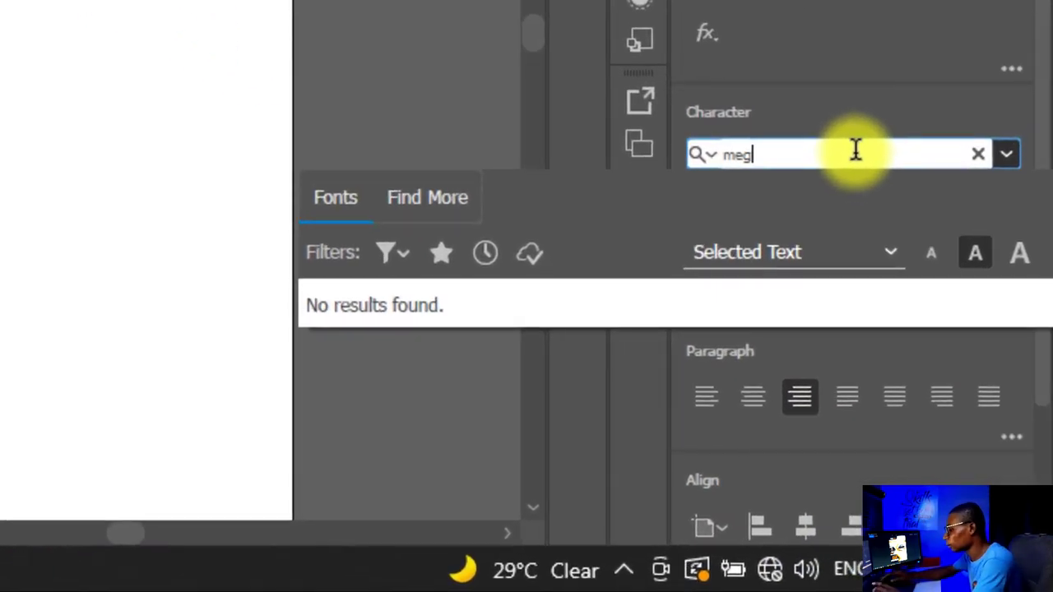
key(BackSpace)
key(BackSpace)
text(tro)
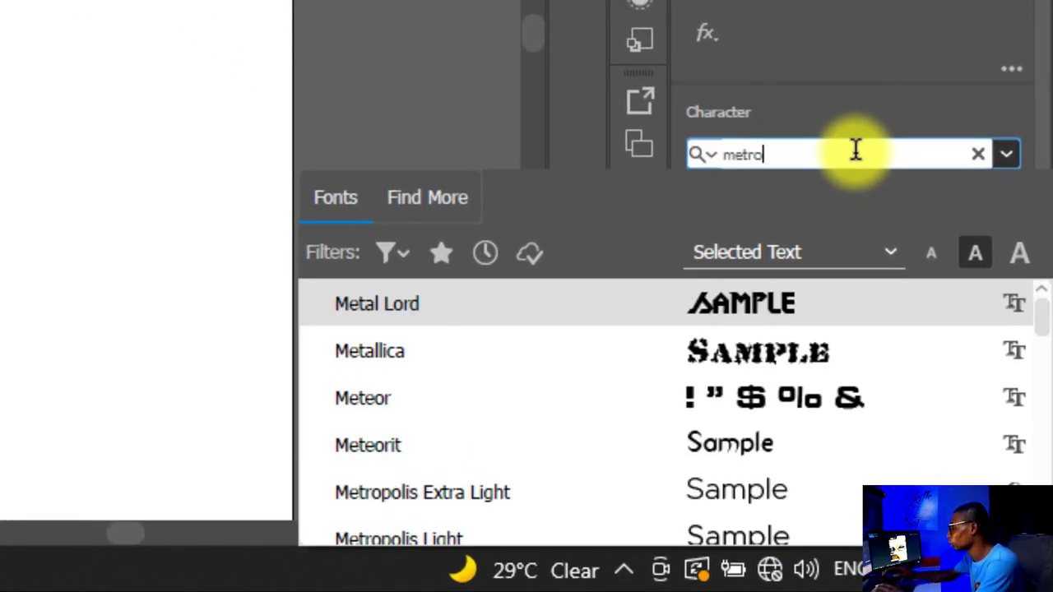
scroll(829, 226, down, 1)
scroll(756, 389, down, 1)
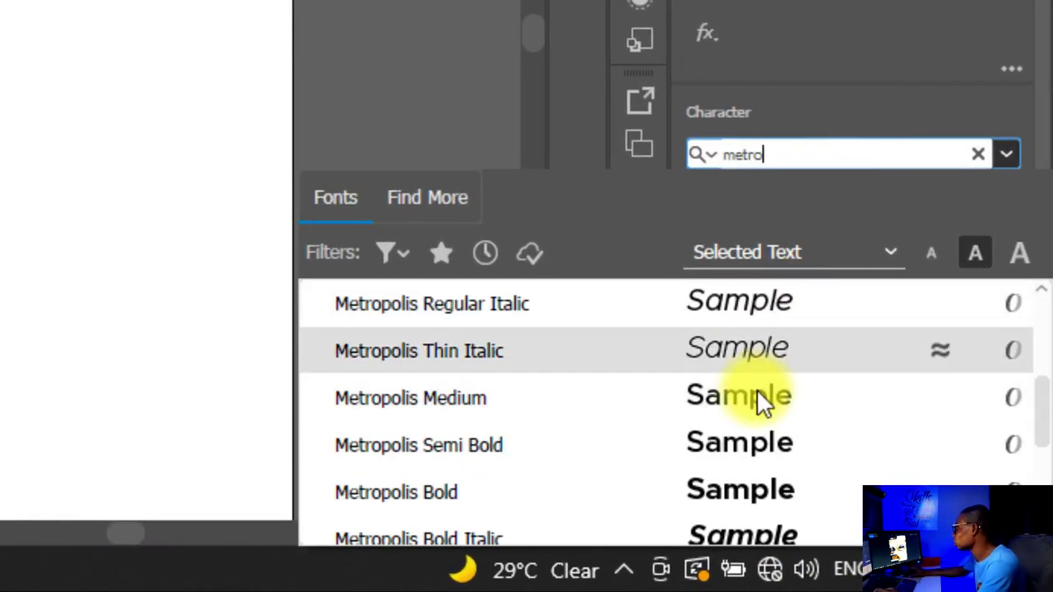
scroll(757, 389, down, 1)
scroll(758, 399, up, 1)
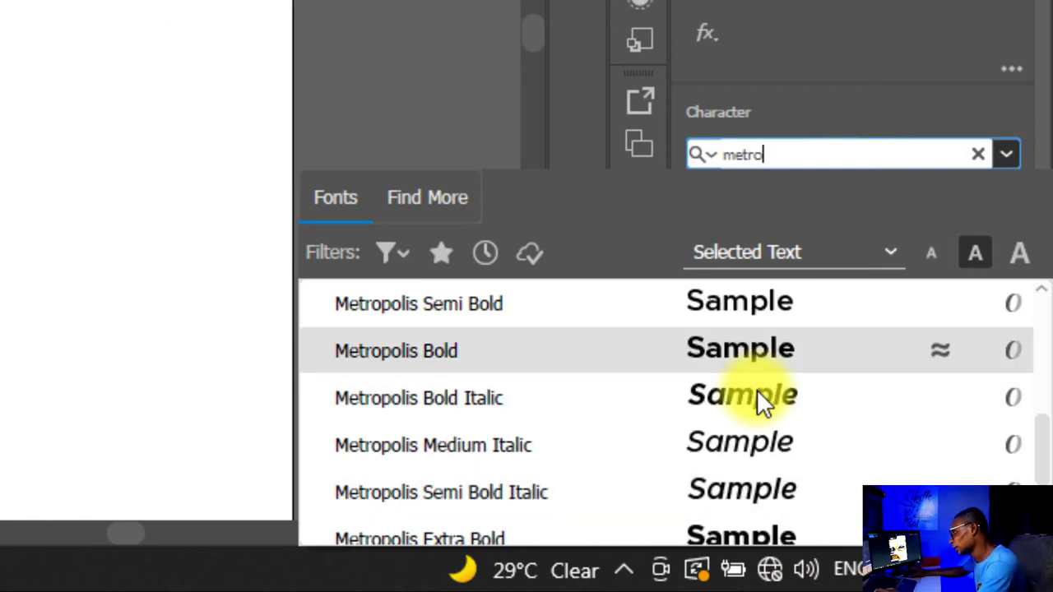
scroll(757, 389, up, 1)
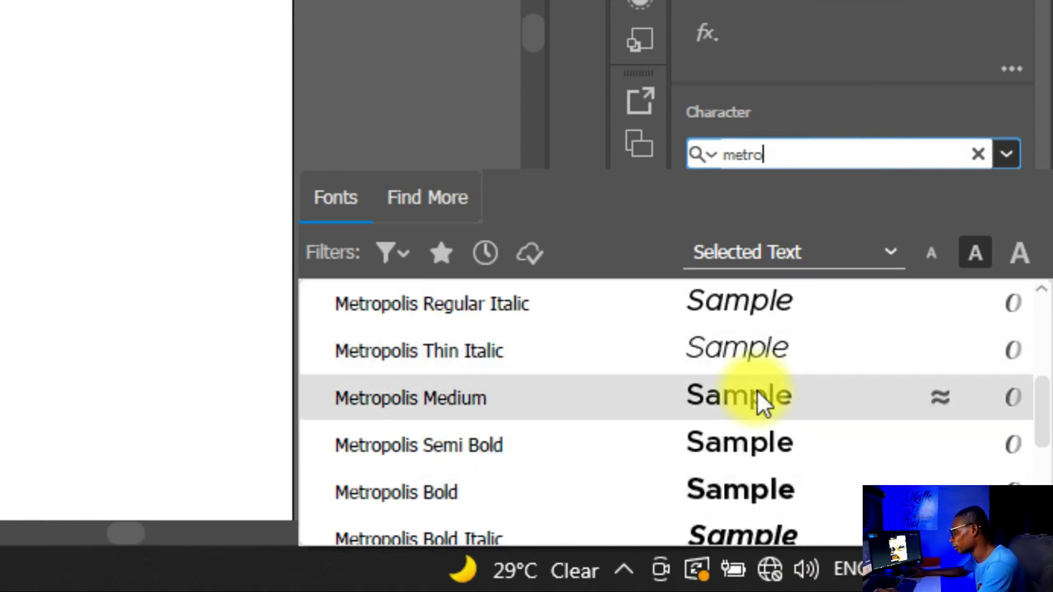
click(721, 393)
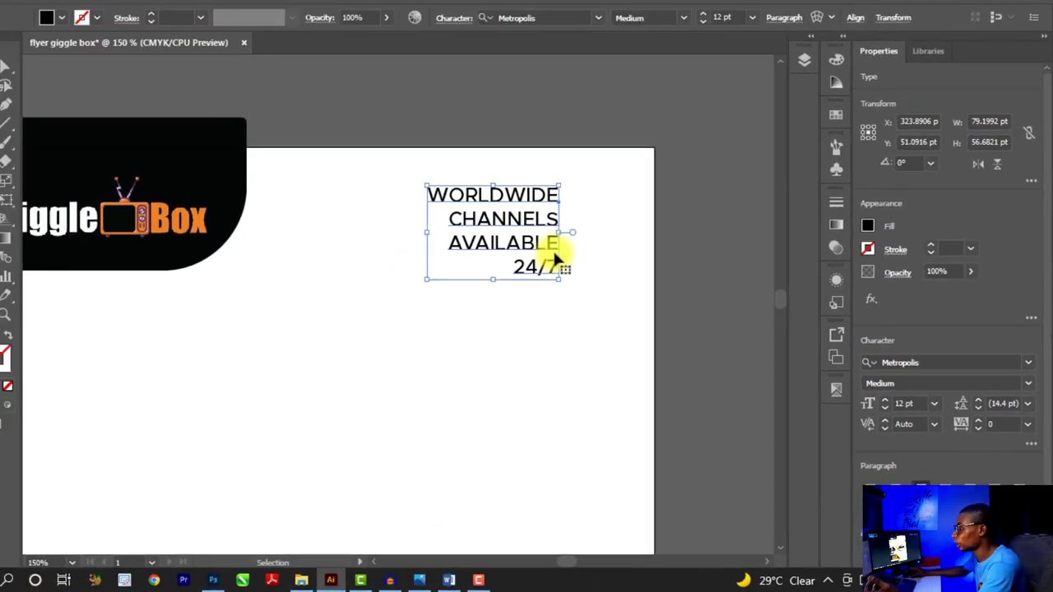
Set the leading of the four-line headline to 12 pt
scroll(234, 41, up, 2)
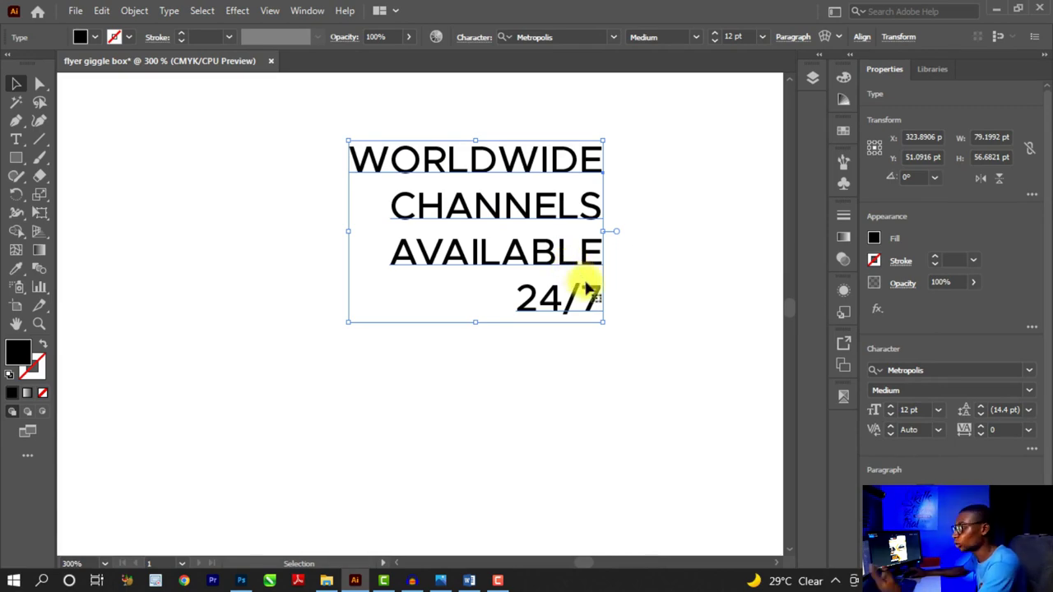
click(1000, 412)
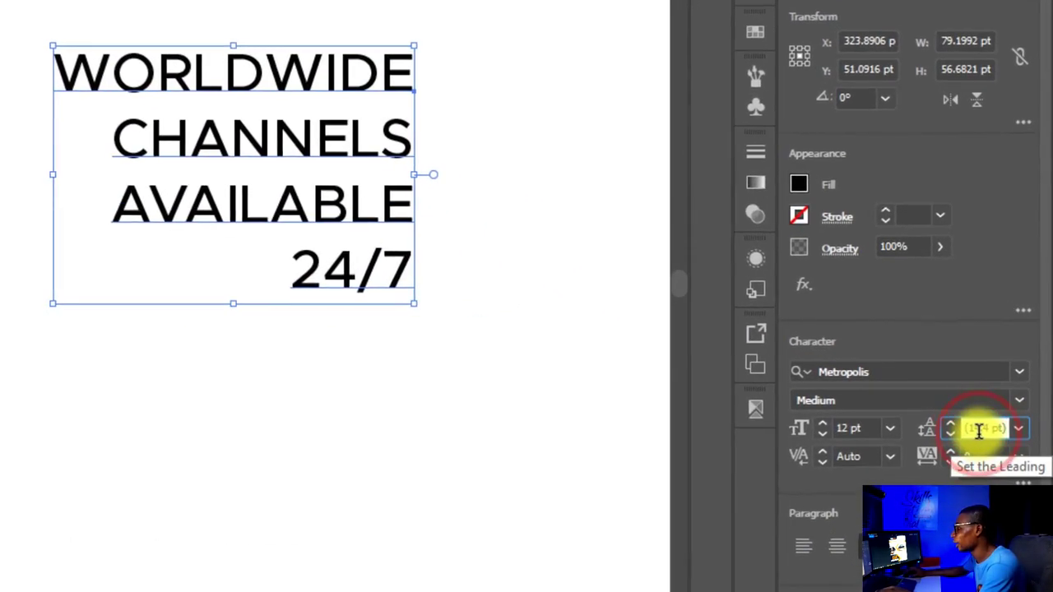
scroll(978, 430, down, 3)
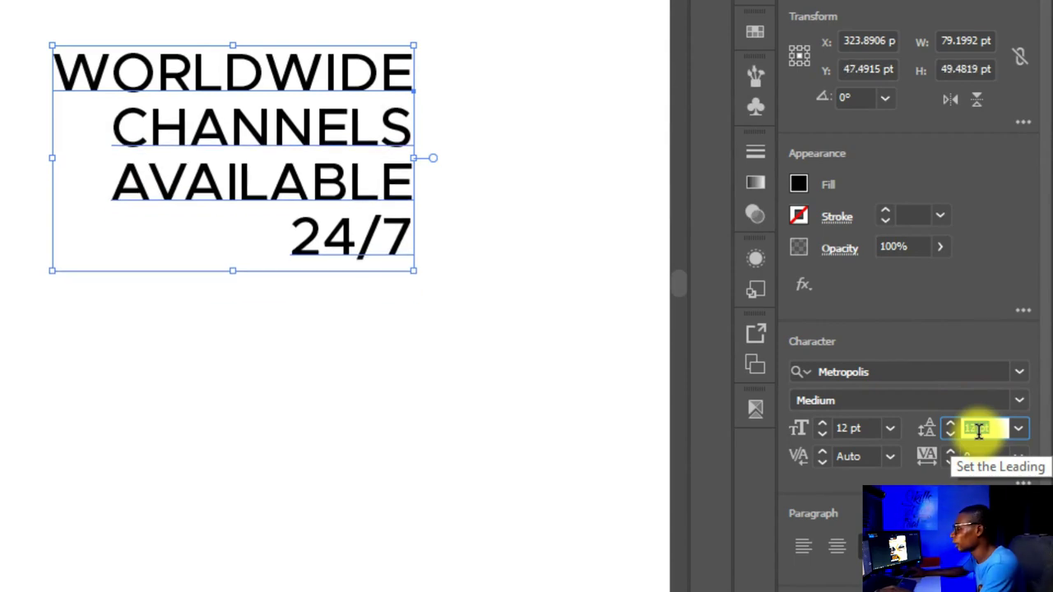
Scale the headline up to about 20.9 pt type, about 138 pt wide, and place it near the artboard's upper-right corner
key(ctrl+minus)
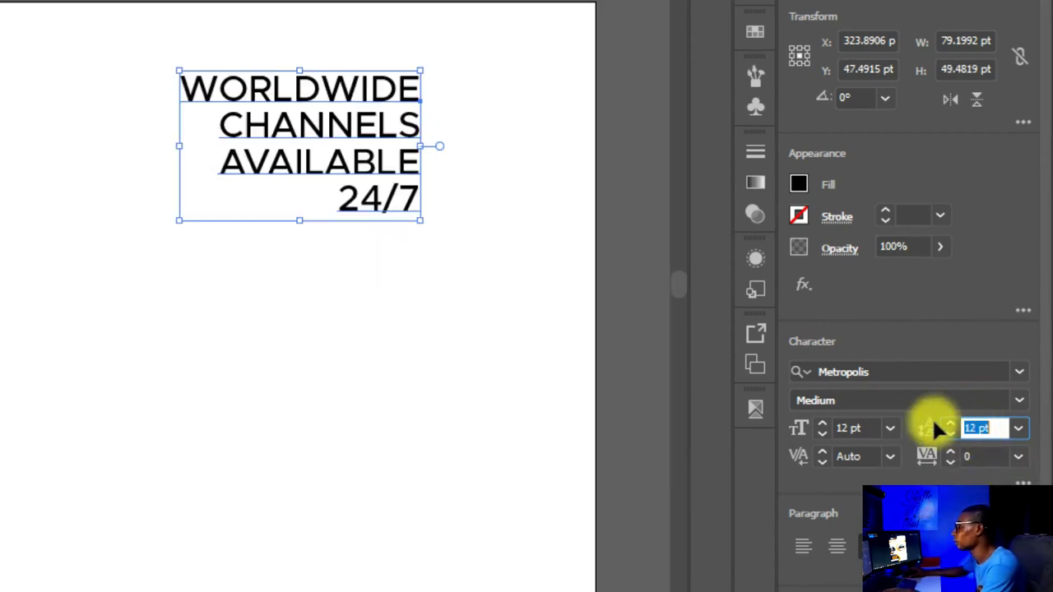
drag(179, 219, 2, 387)
key(ctrl+minus)
key(ctrl+minus)
drag(288, 173, 318, 186)
key(ctrl+minus)
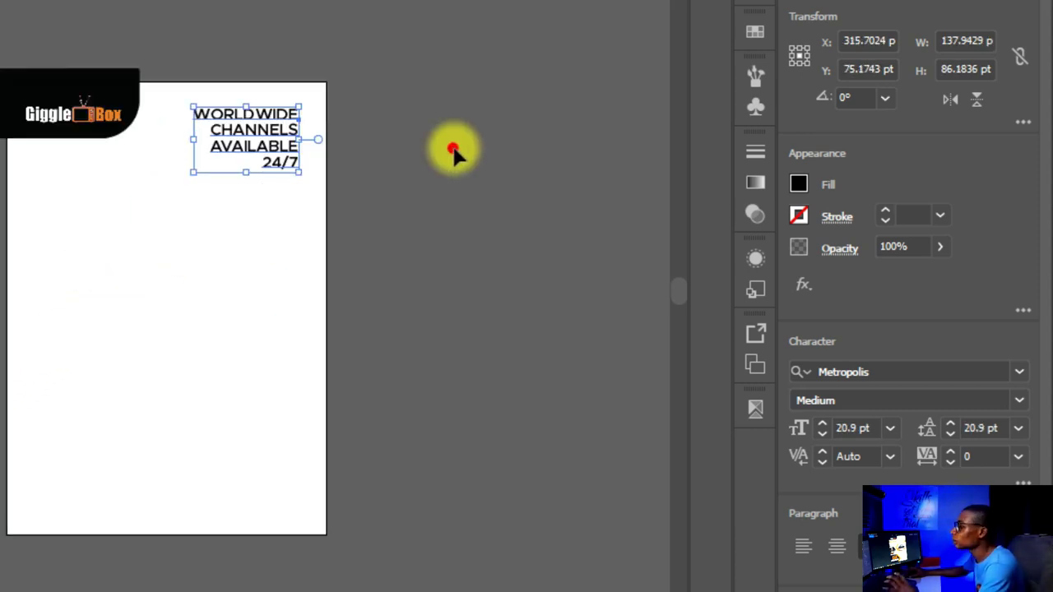
click(454, 155)
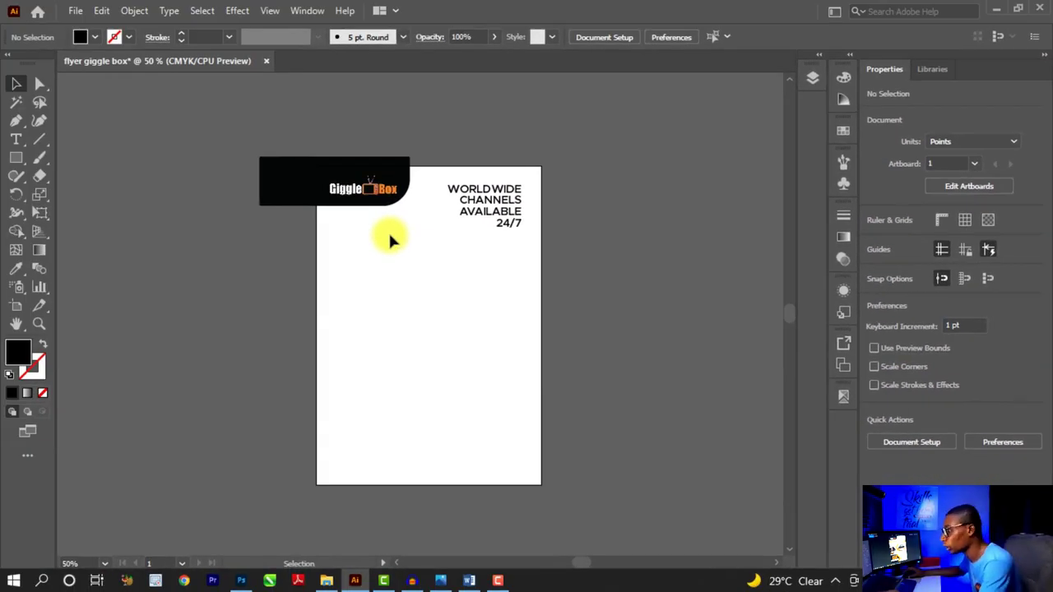
Show the rulers and add a vertical guide along the left edge of the Giggle Box logo
key(ctrl+1)
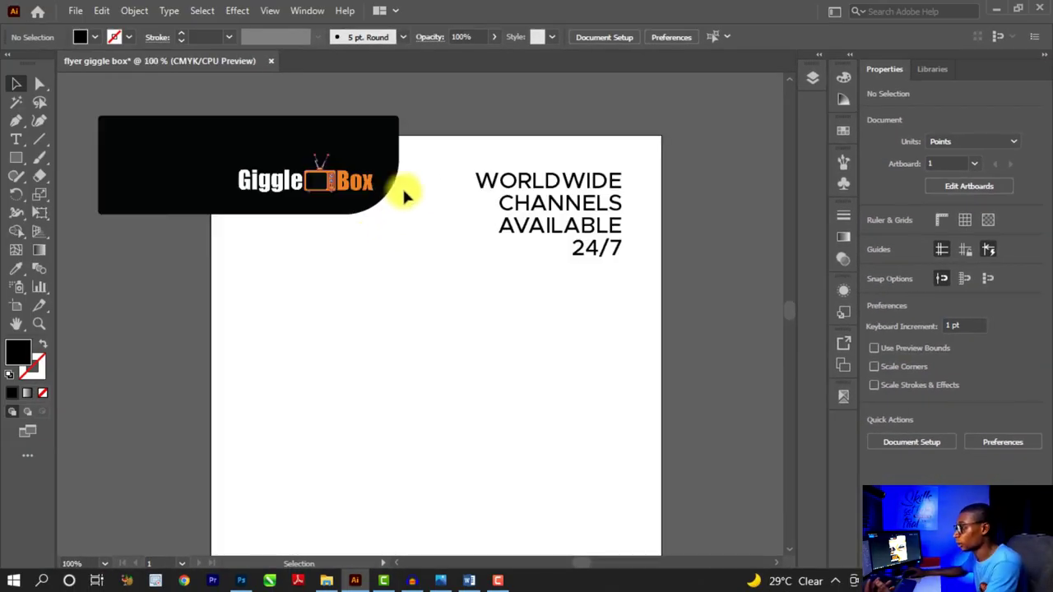
scroll(424, 132, down, 1)
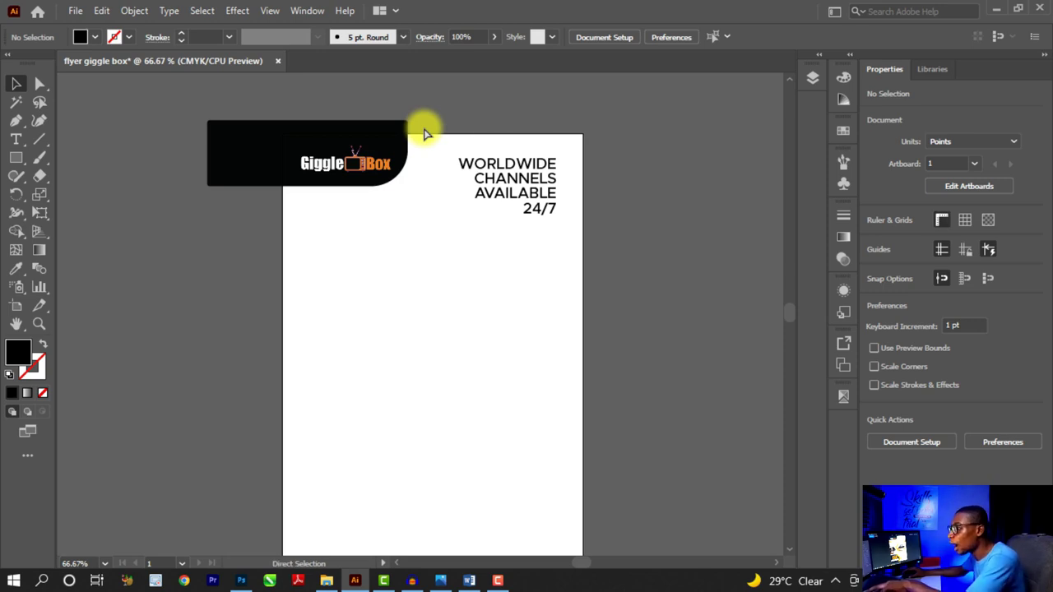
key(ctrl+r)
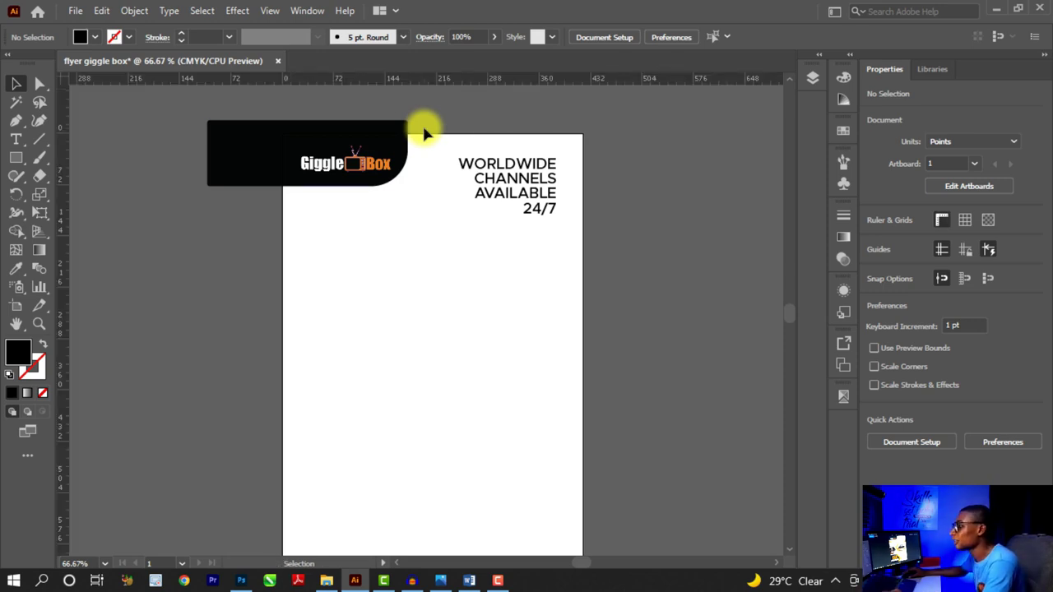
drag(64, 241, 300, 259)
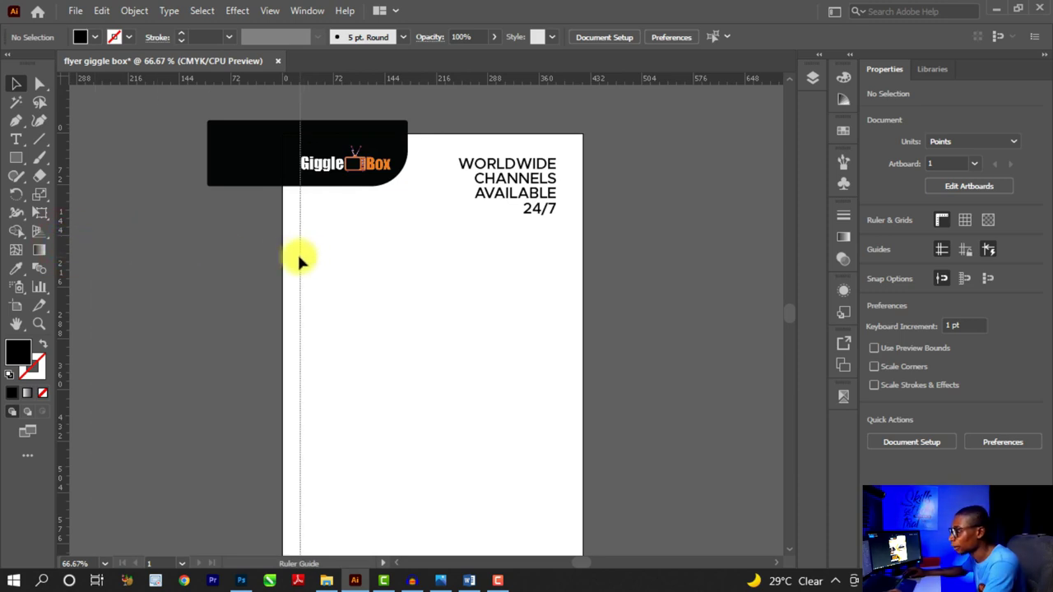
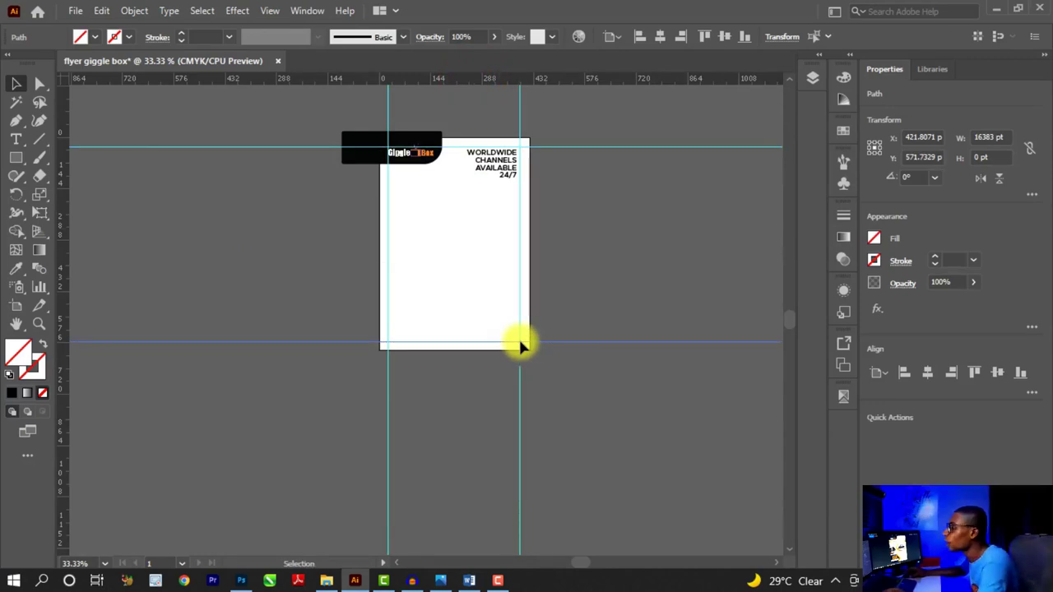
Move the headline so its right edge sits on the right margin guide and its first line meets the top guide
scroll(516, 345, up, 2)
scroll(510, 294, down, 1)
scroll(493, 152, up, 1)
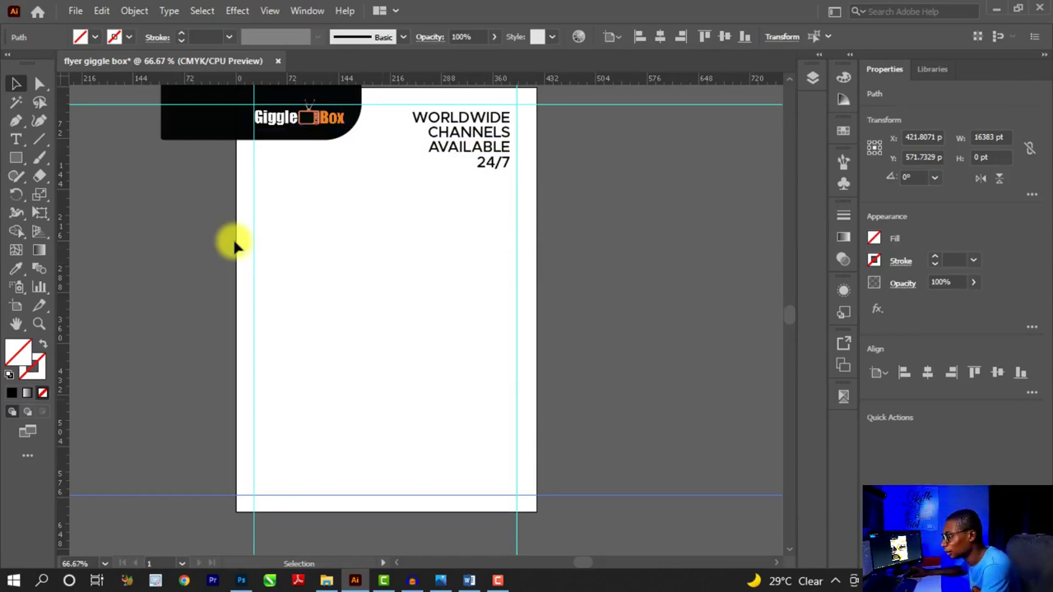
scroll(492, 141, up, 3)
drag(492, 151, 510, 132)
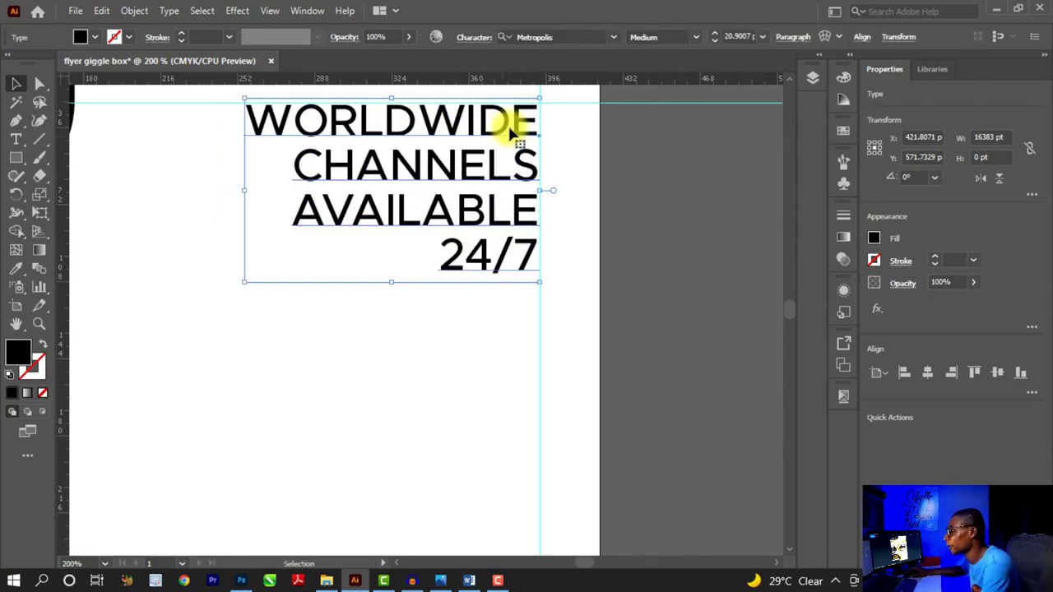
Enlarge the headline to about 150 pt wide, keeping its right edge on the right margin guide
key(ctrl+minus)
key(ctrl+minus)
key(ctrl+minus)
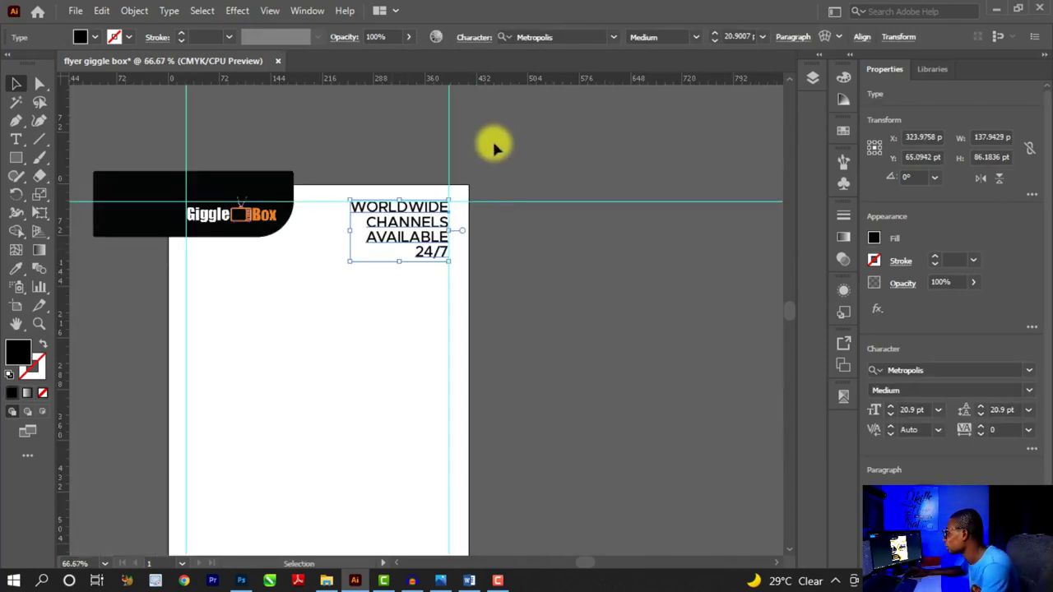
key(ctrl+plus)
drag(365, 267, 555, 262)
key(ctrl+plus)
Set the font size of the headline's 24/7 line to 36 pt
double_click(498, 257)
click(908, 409)
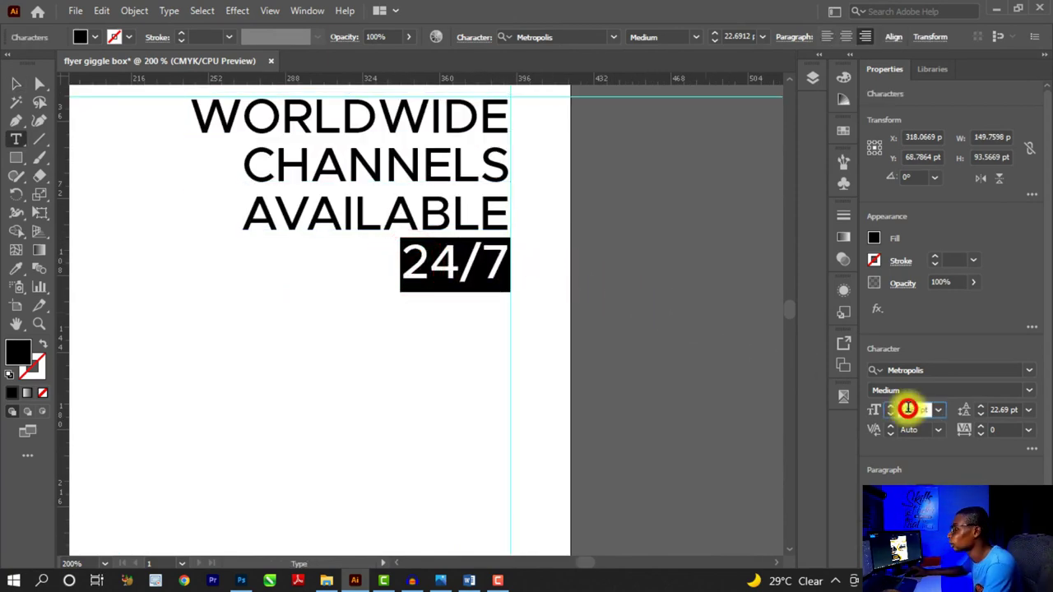
text(27)
key(Return)
key(Up)
key(Up)
key(Up)
key(Up)
key(Up)
key(Up)
key(Up)
key(Up)
key(Up)
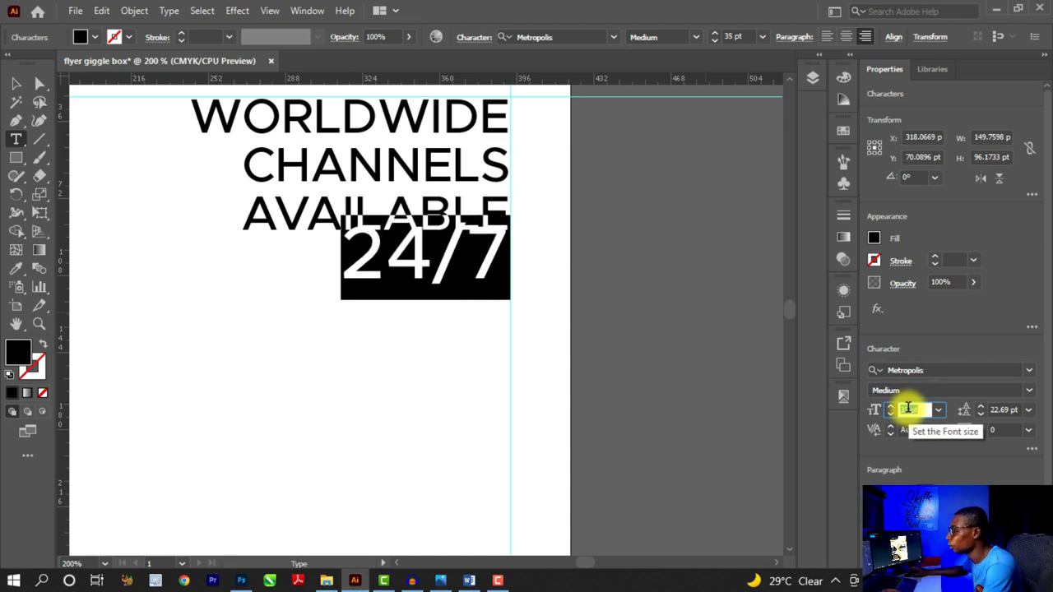
Make the 24/7 line Metropolis Bold and set its leading to 33 pt
click(1028, 390)
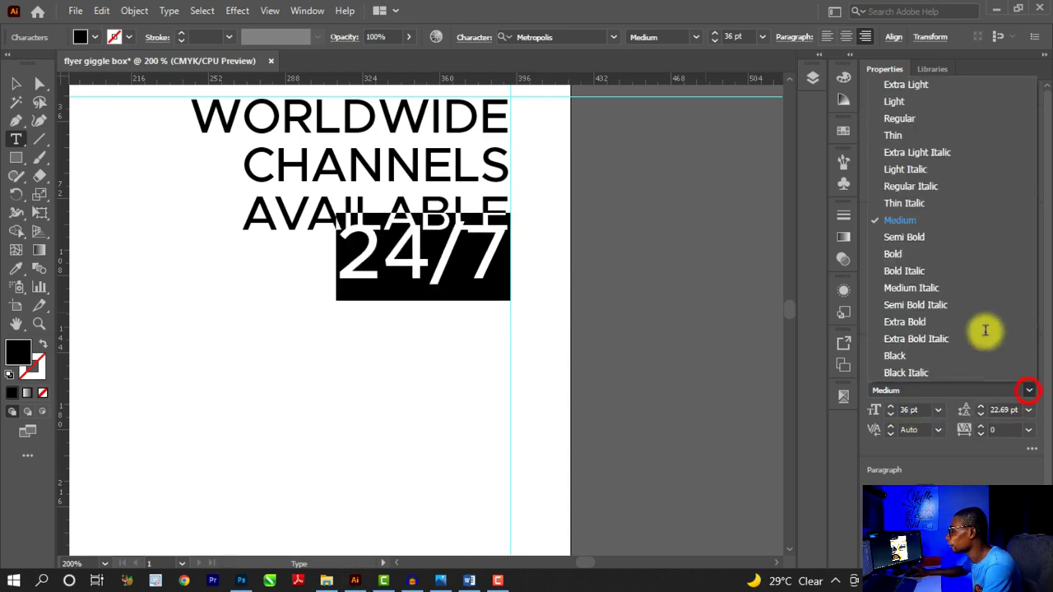
click(930, 255)
click(997, 409)
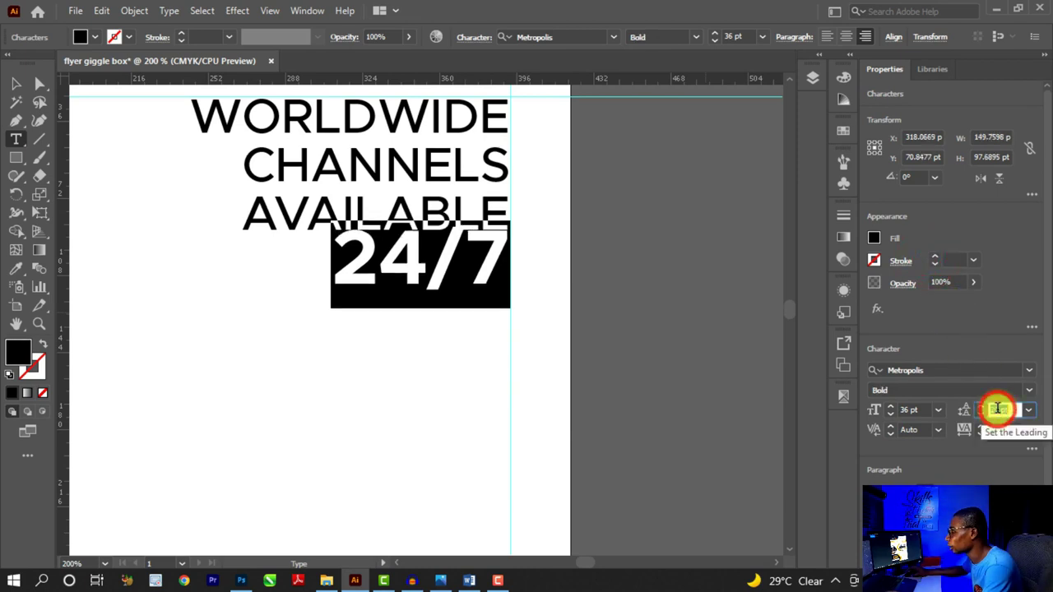
text(50)
key(Return)
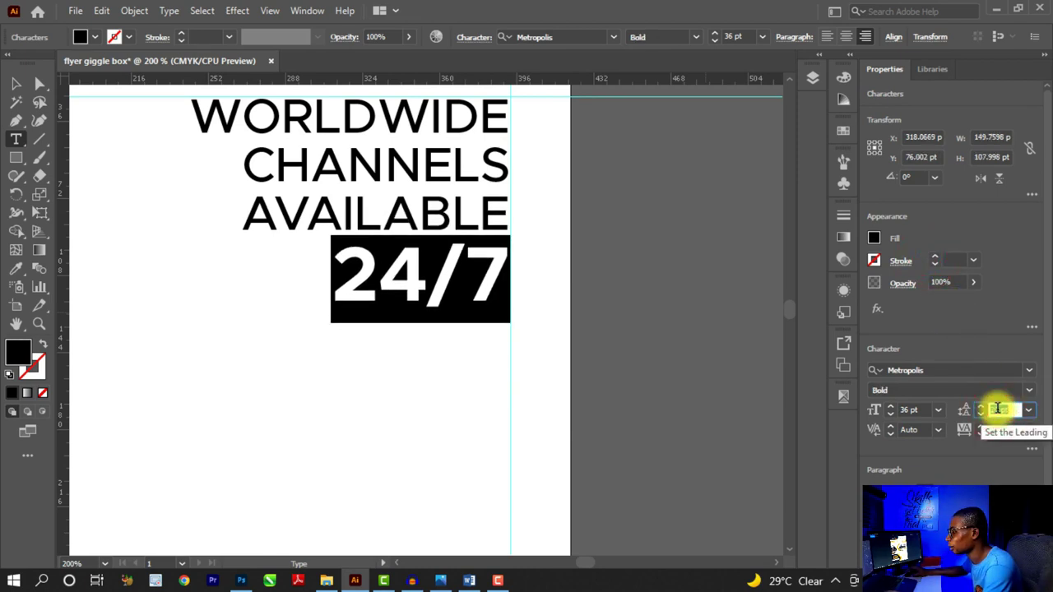
click(16, 83)
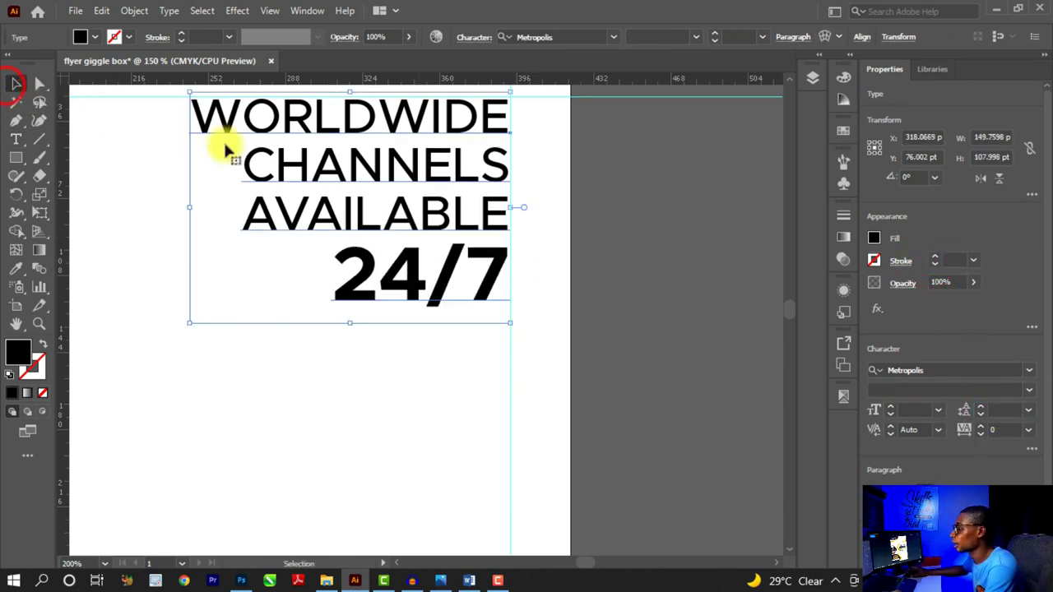
key(ctrl+1)
click(601, 247)
Increase the leading of the 24/7 line to 38 pt
key(ctrl+plus)
key(ctrl+plus)
key(ctrl+plus)
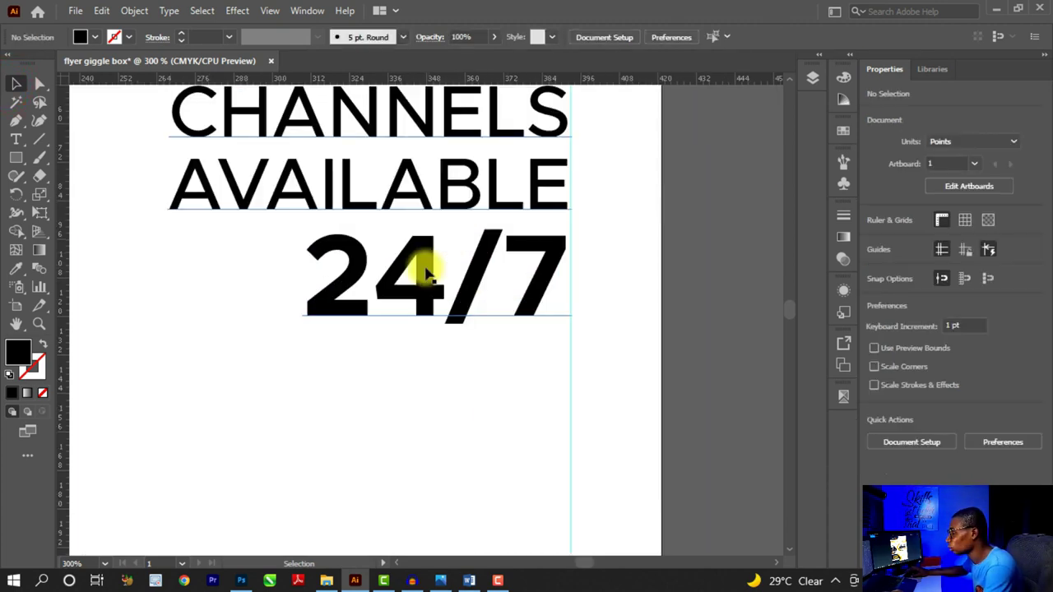
key(t)
click(319, 263)
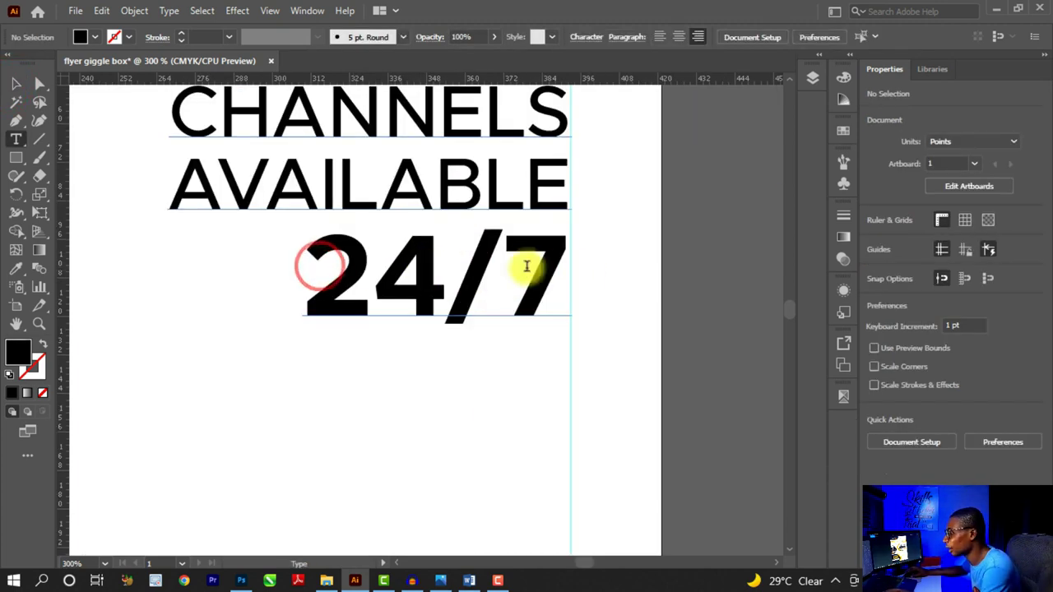
drag(314, 248, 595, 246)
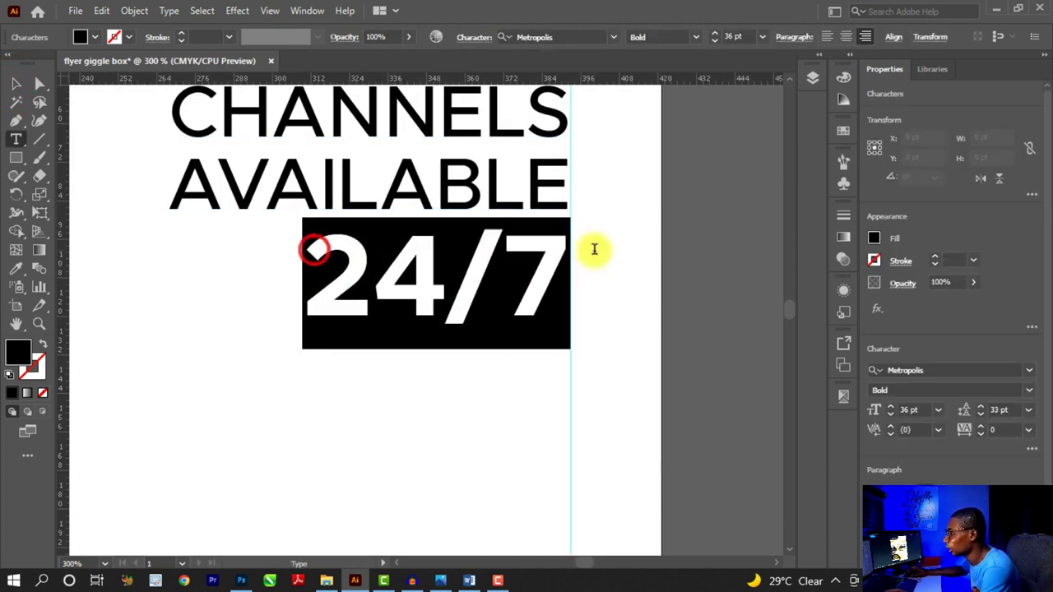
click(995, 409)
key(Up)
key(Up)
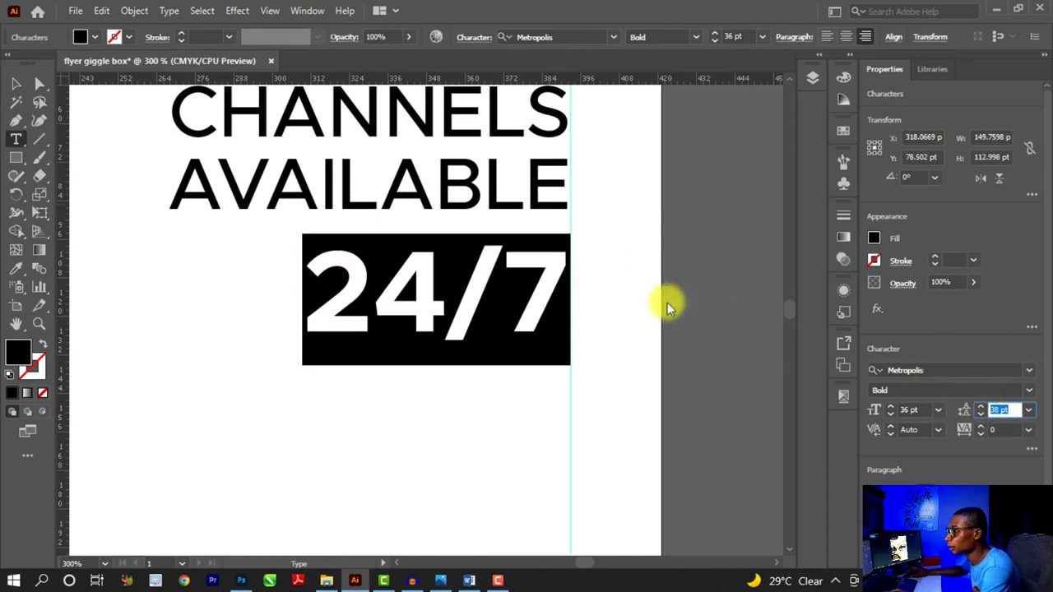
click(16, 83)
key(ctrl+minus)
click(636, 258)
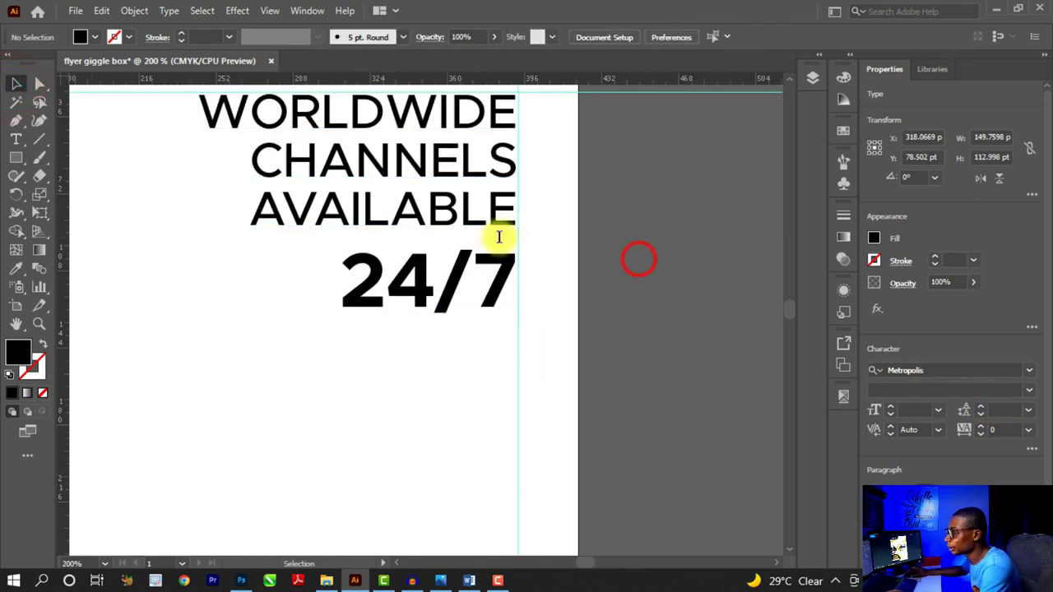
Draw a black rectangle about 155 by 44 pt over the 24/7 line, extending past the artboard's right edge, and fully round its left corners
click(15, 157)
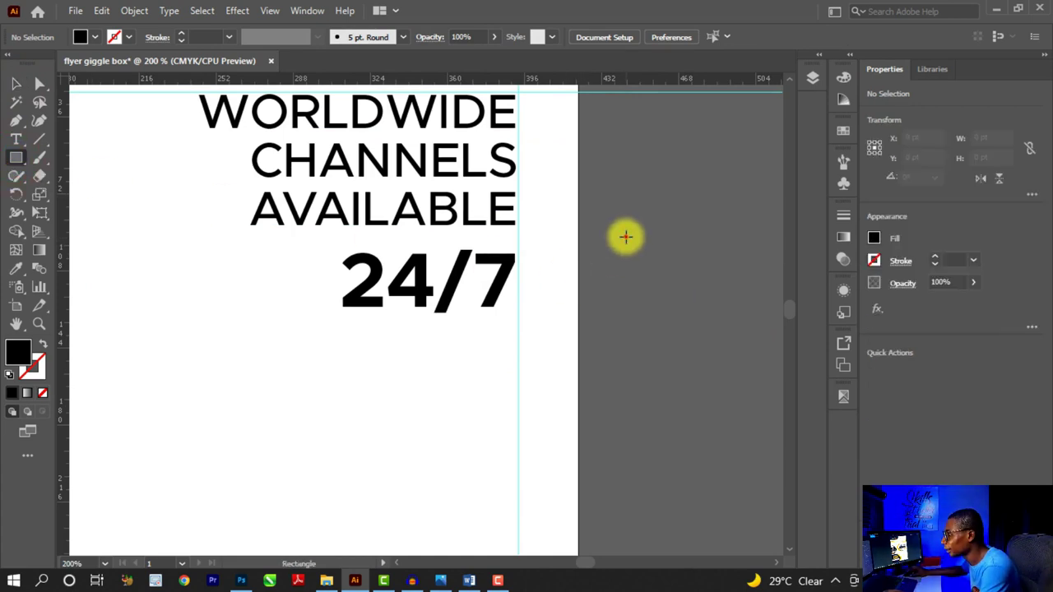
drag(625, 237, 294, 329)
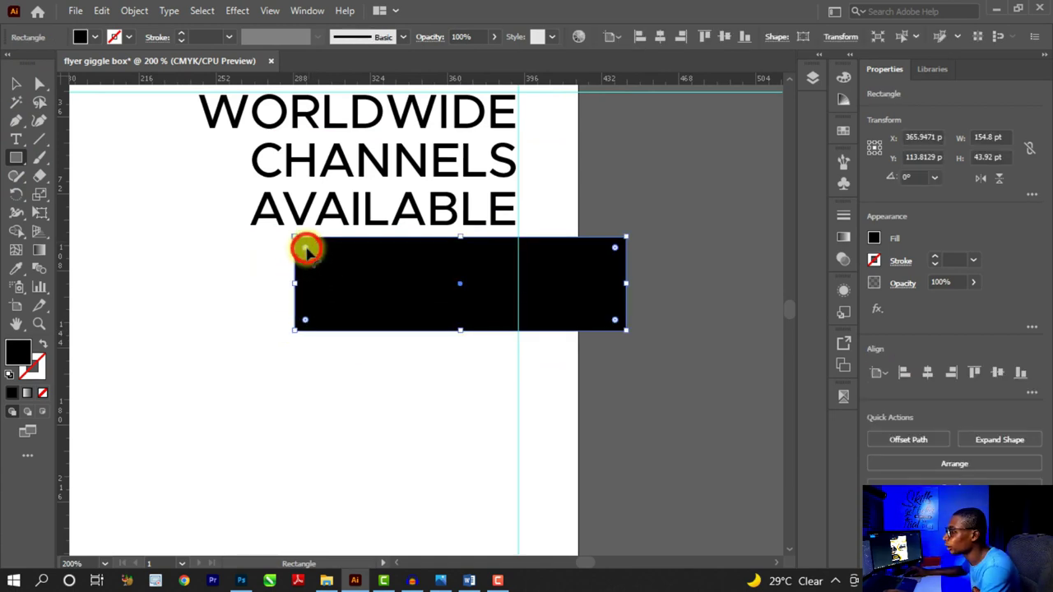
scroll(306, 248, up, 2)
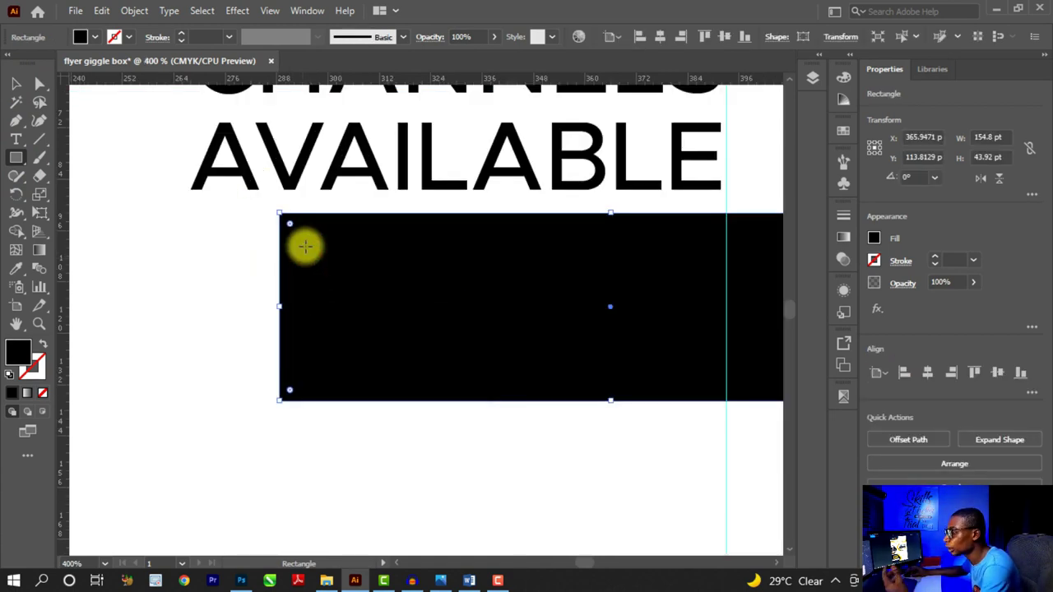
click(290, 225)
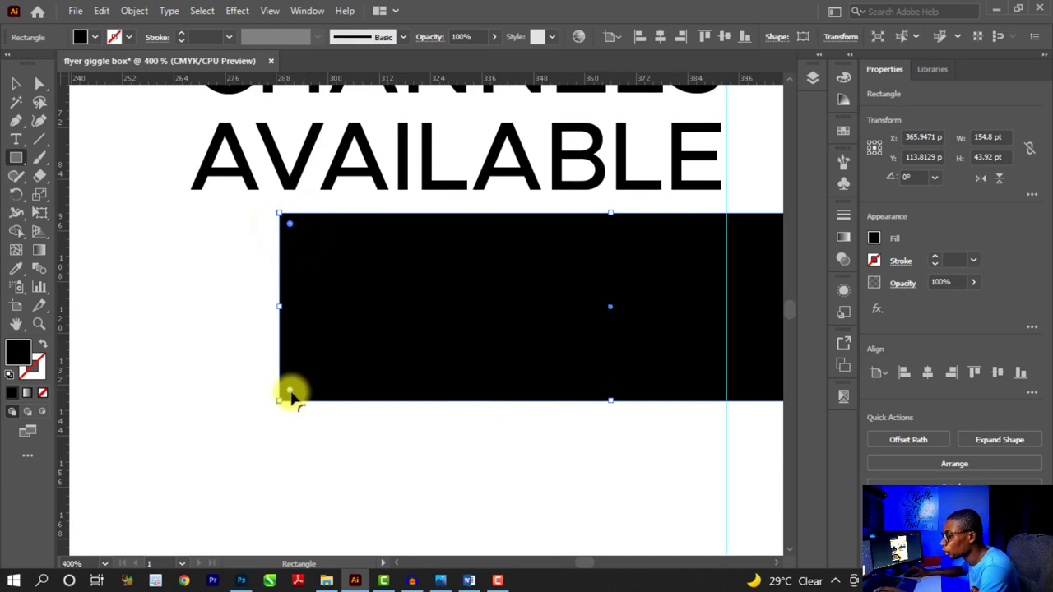
scroll(292, 386, down, 2)
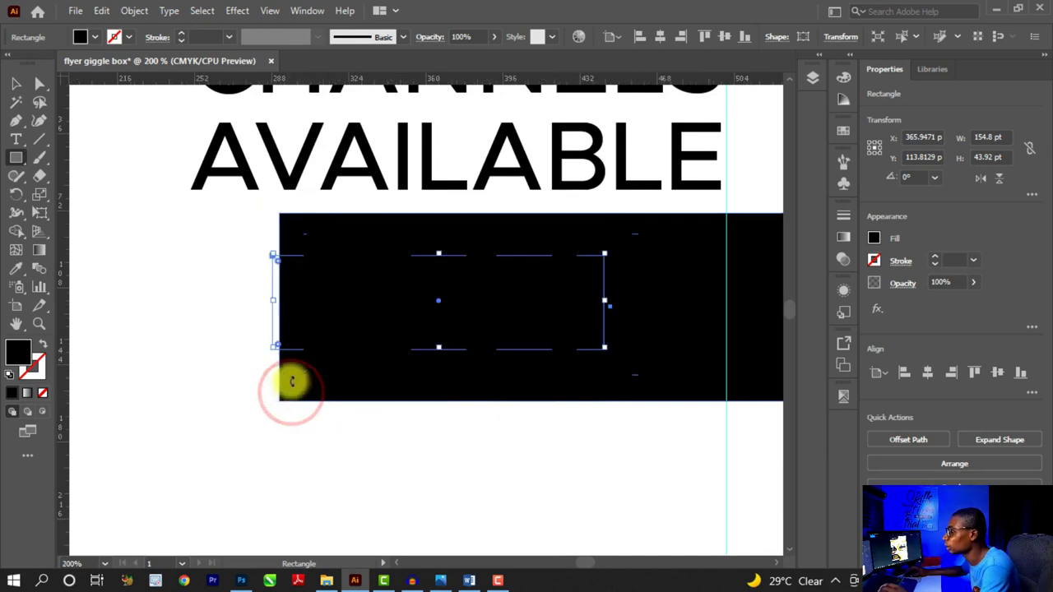
scroll(292, 381, down, 2)
scroll(287, 275, up, 3)
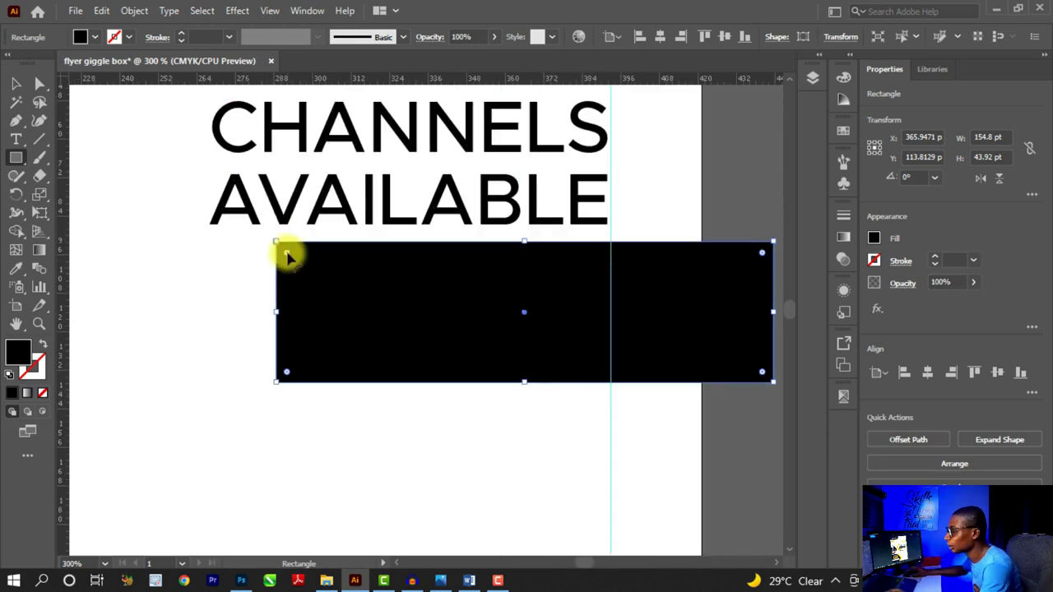
click(287, 254)
click(287, 372)
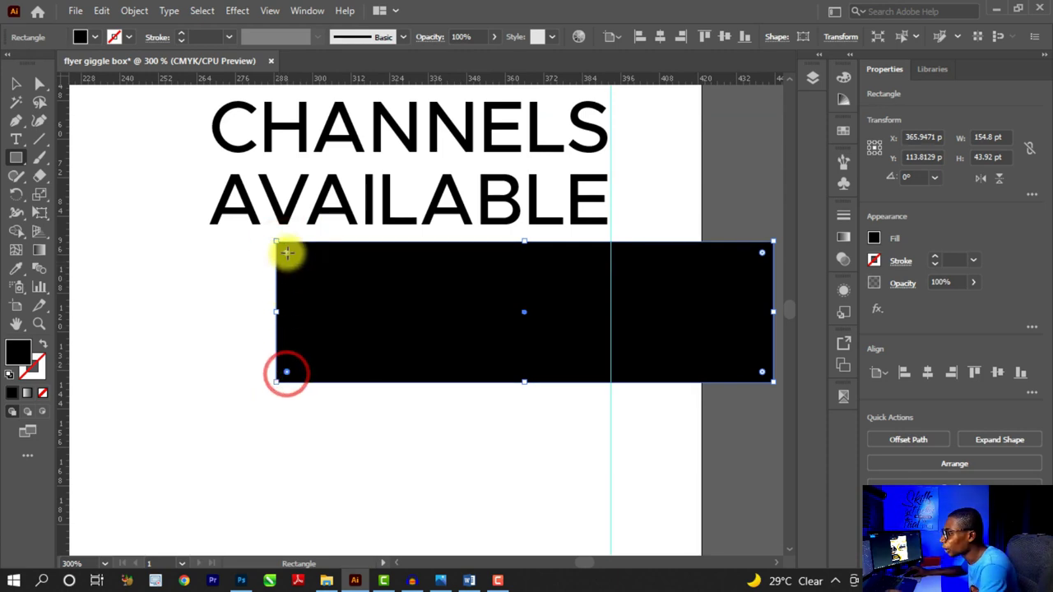
drag(287, 254, 429, 285)
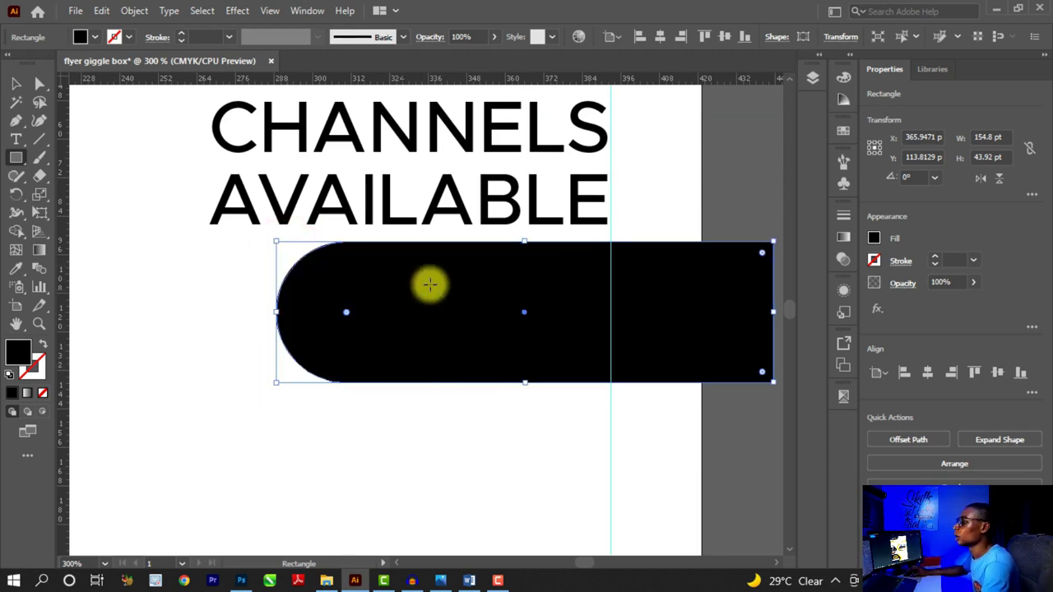
key(ctrl+minus)
key(ctrl+minus)
click(16, 85)
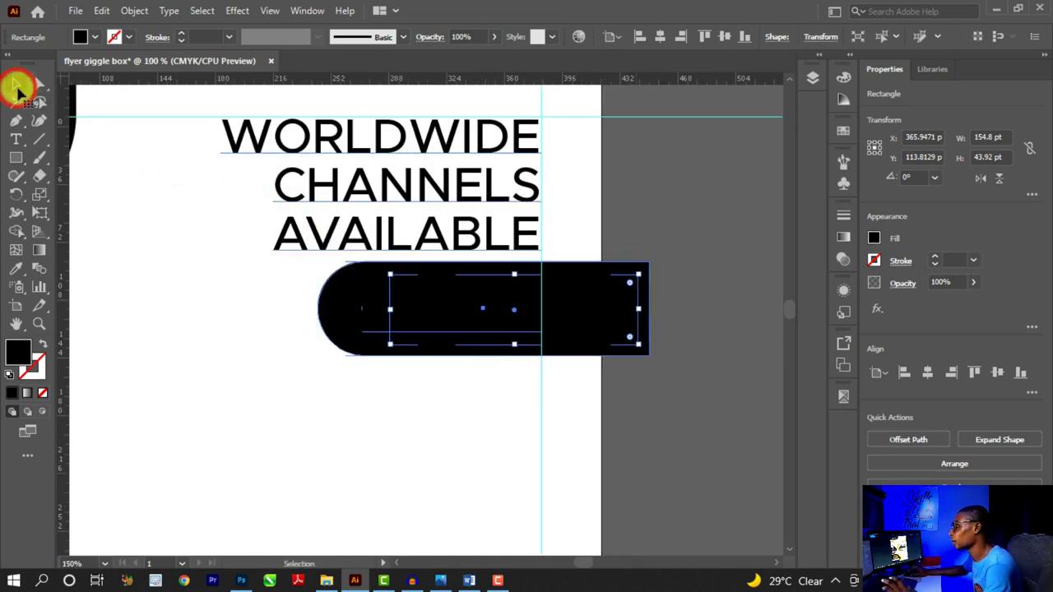
key(ctrl+minus)
key(ctrl+plus)
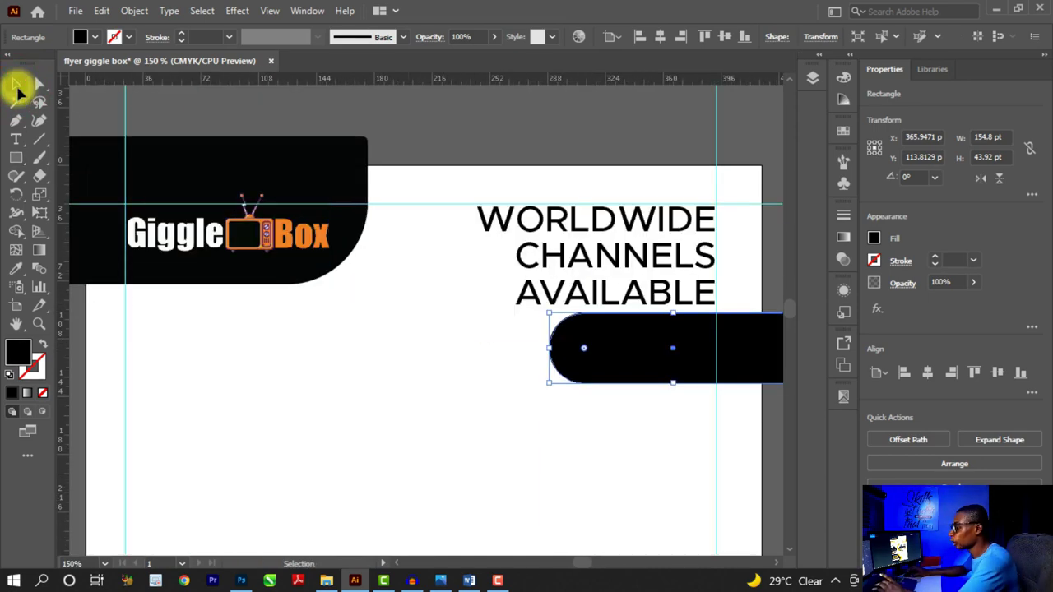
Fill the rounded bar with the orange sampled from the word Box in the logo
key(i)
key(ctrl+plus)
key(ctrl+plus)
key(ctrl+plus)
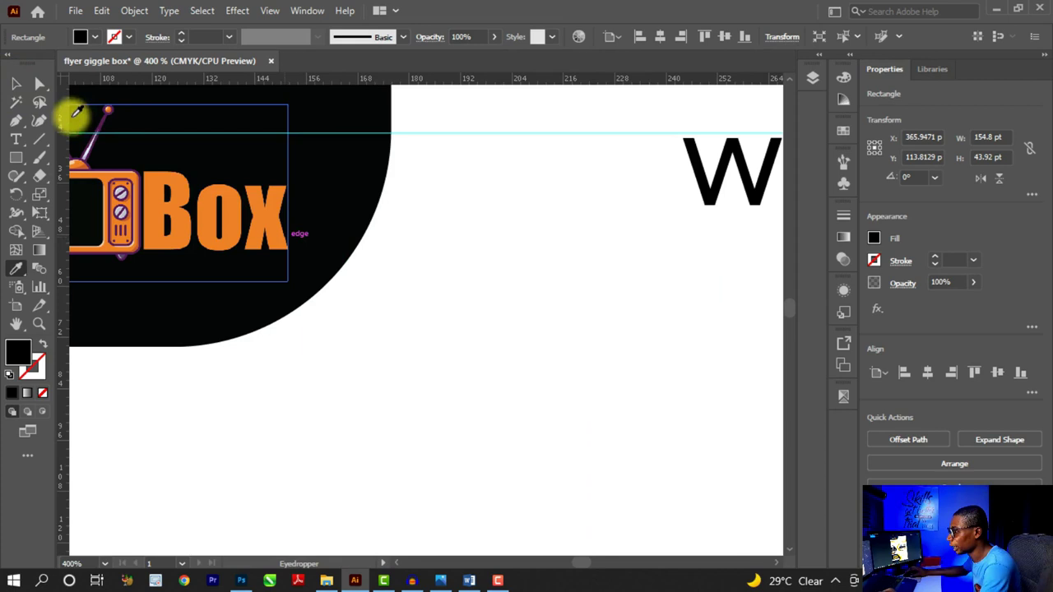
click(262, 212)
key(ctrl+minus)
key(ctrl+minus)
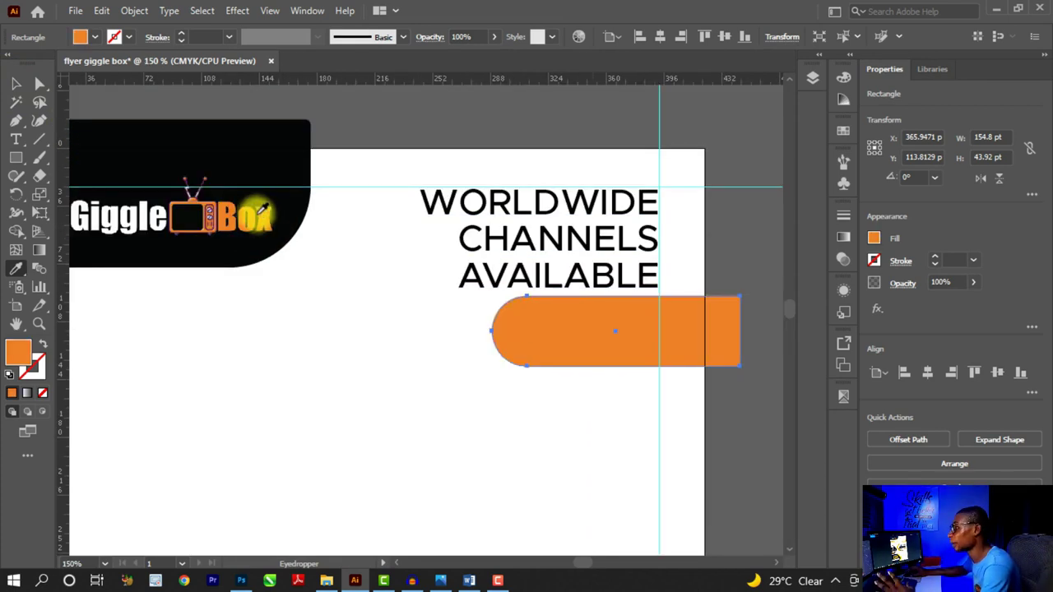
Send the orange bar to the back, behind the 24/7 text
click(20, 84)
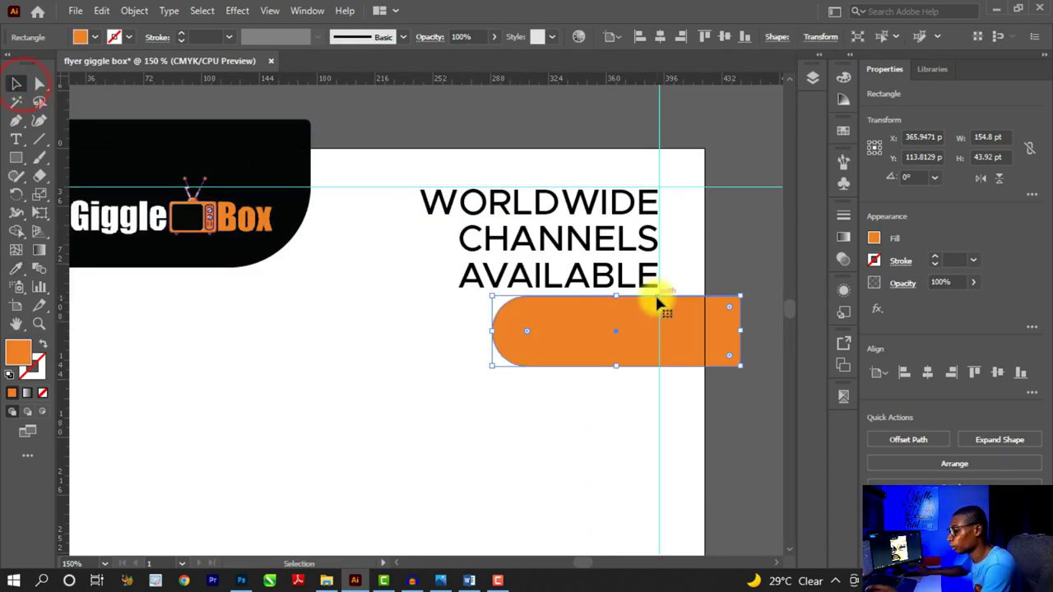
key(a)
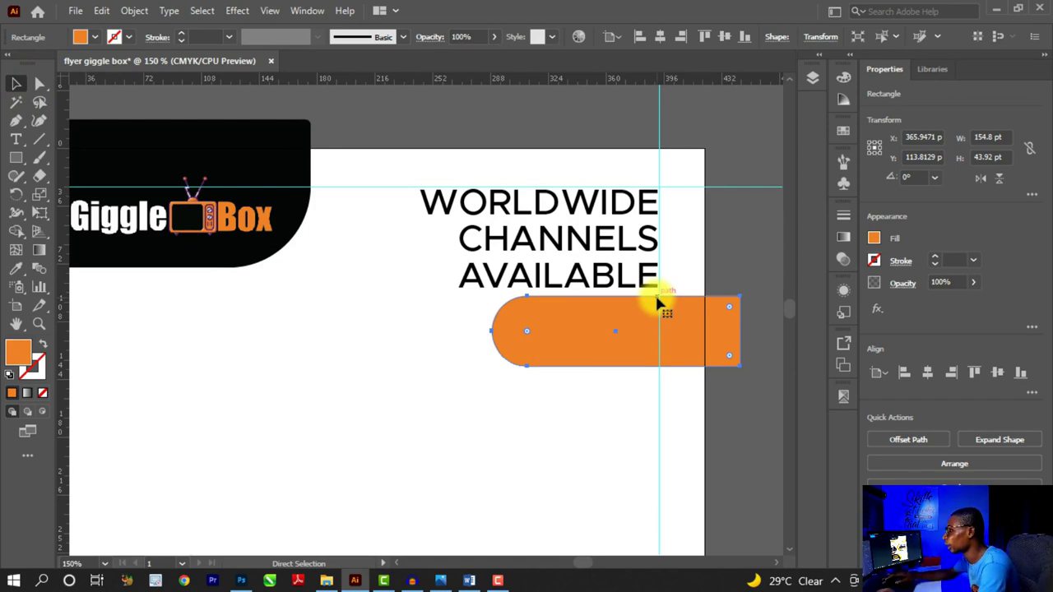
key(ctrl+shift+bracketleft)
key(v)
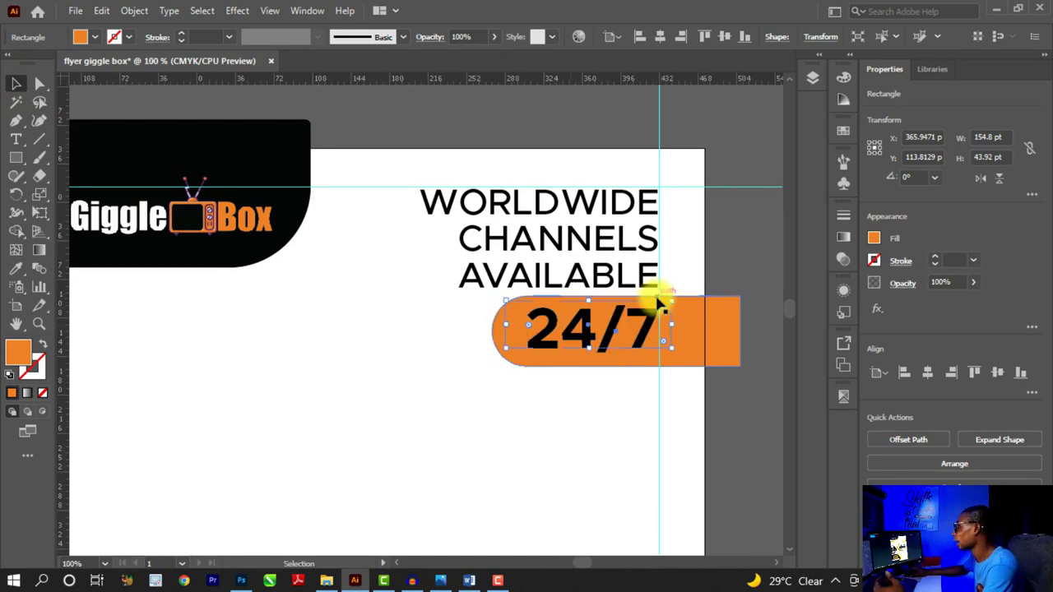
Recolor the 24/7 text white and deselect it
scroll(657, 303, up, 3)
key(t)
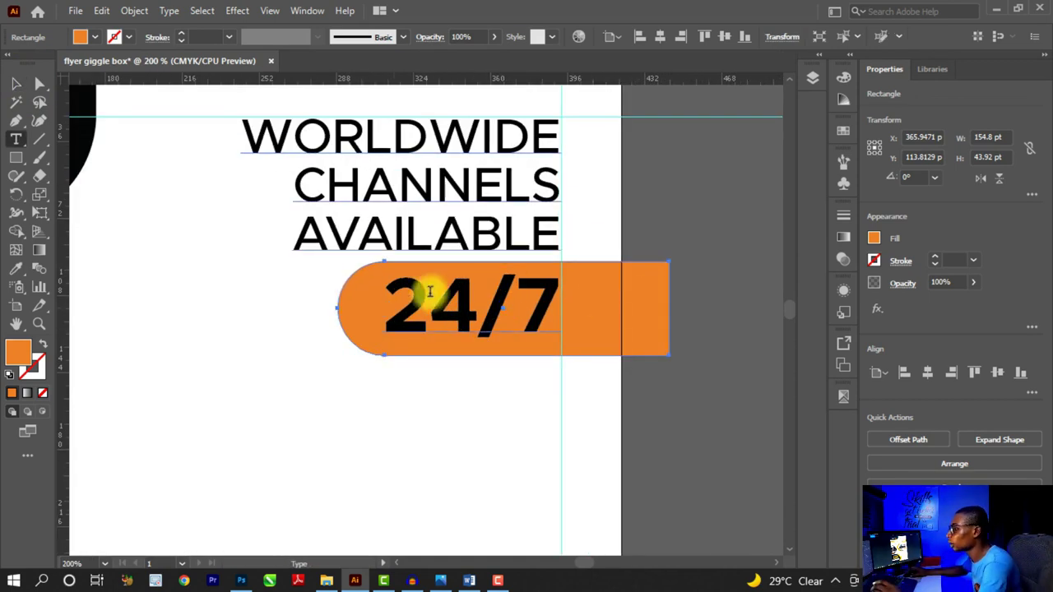
drag(387, 293, 606, 296)
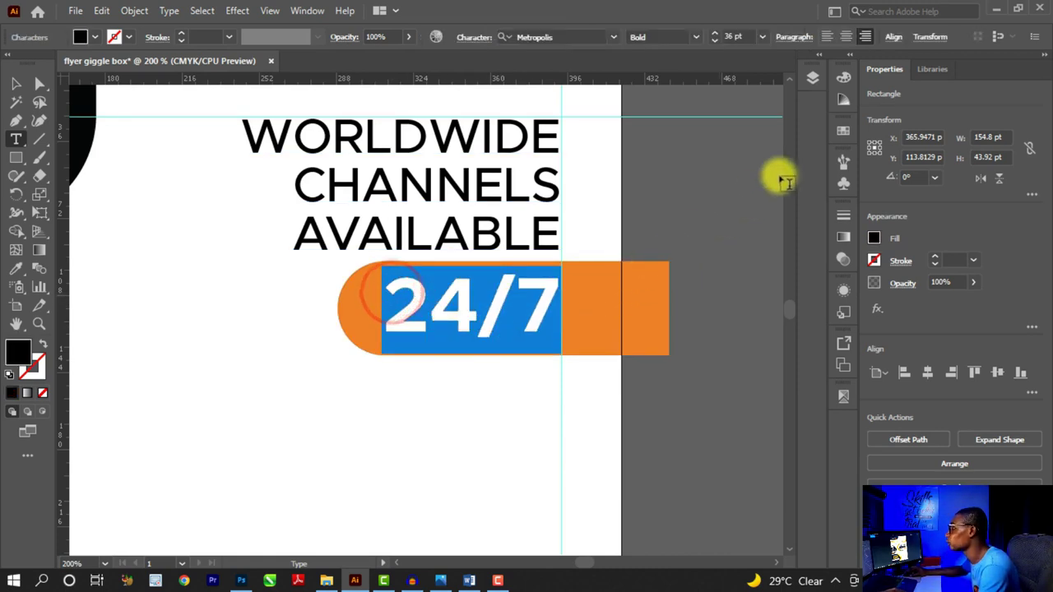
click(843, 130)
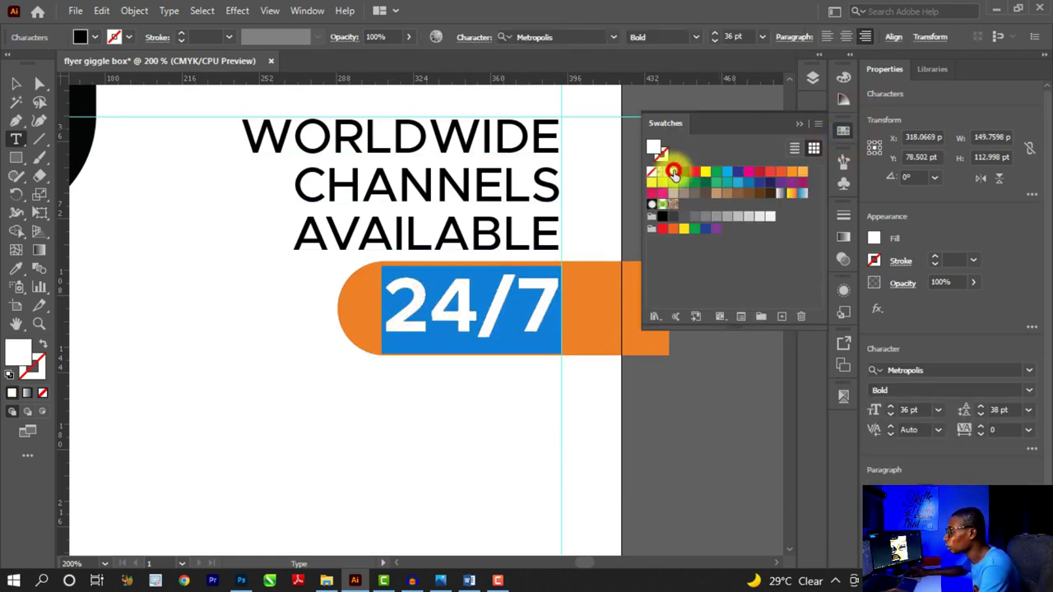
click(668, 171)
click(798, 123)
click(15, 83)
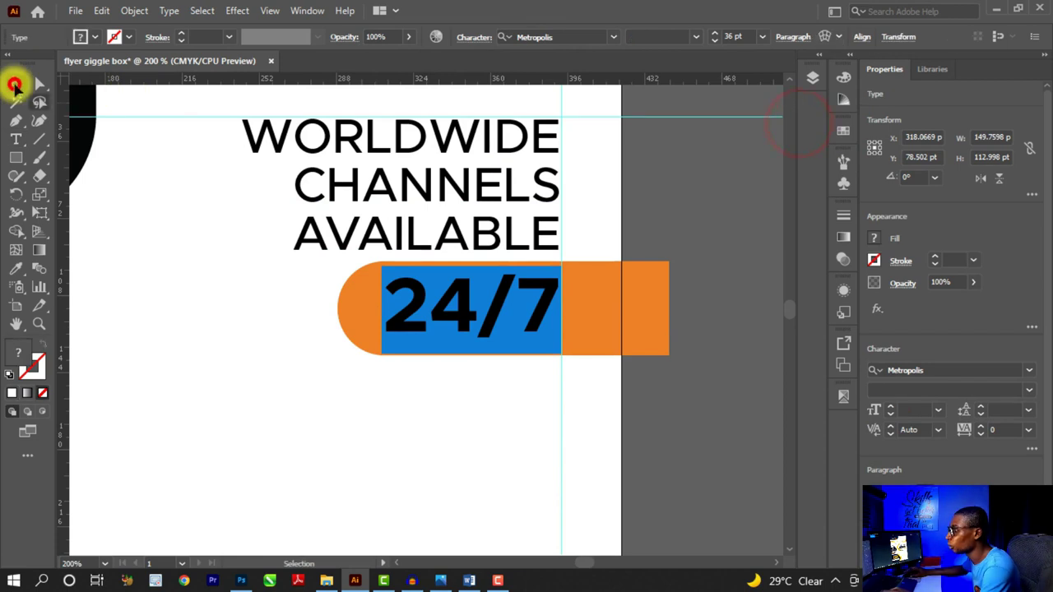
scroll(580, 206, down, 3)
click(677, 223)
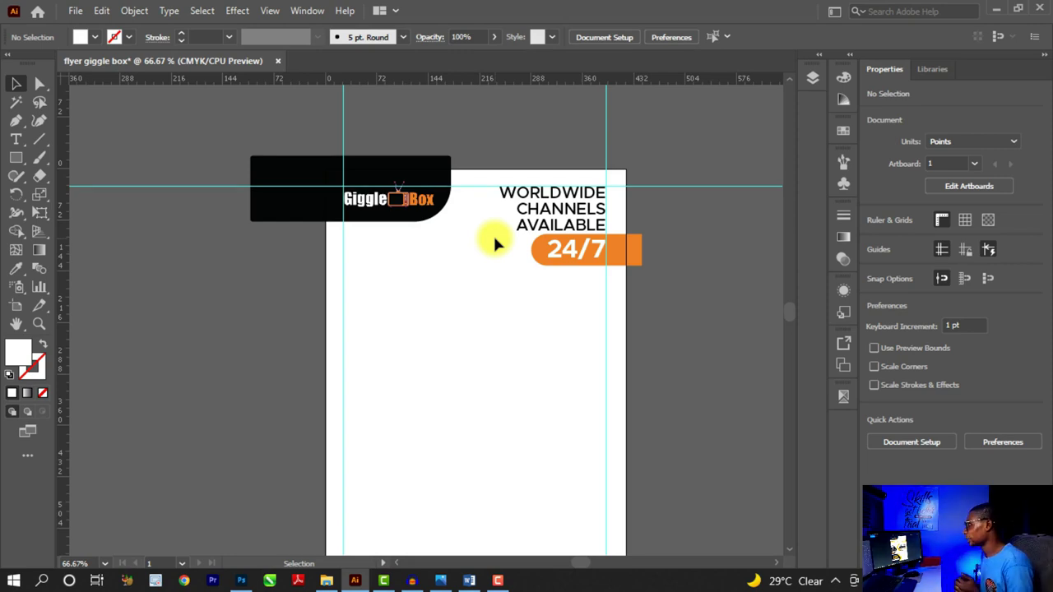
Create a six-sided polygon with a 50 pt radius on the pasteboard, to the left of the artboard
scroll(494, 237, down, 1)
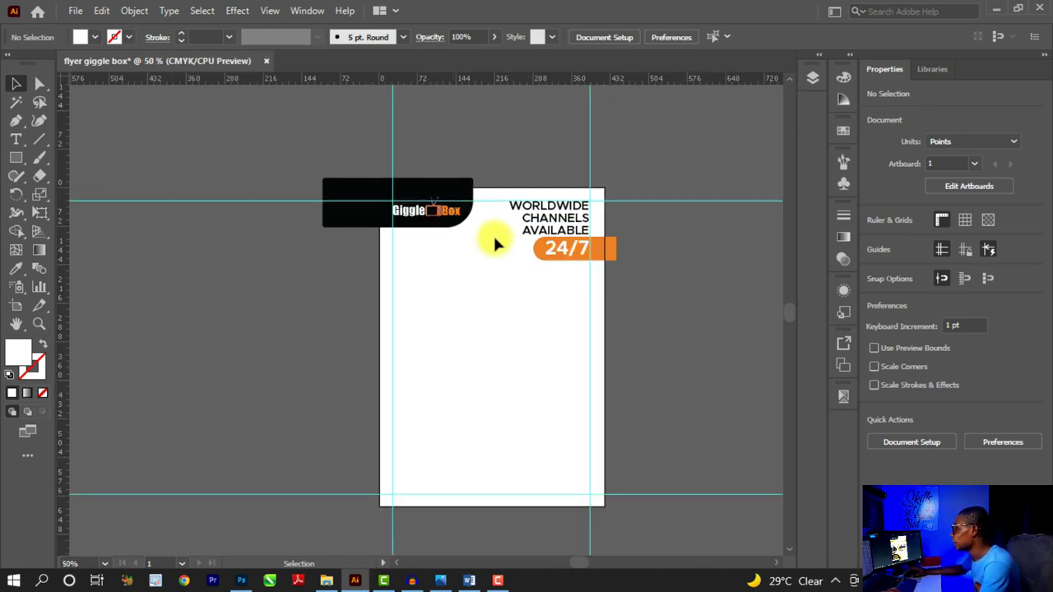
scroll(575, 326, up, 1)
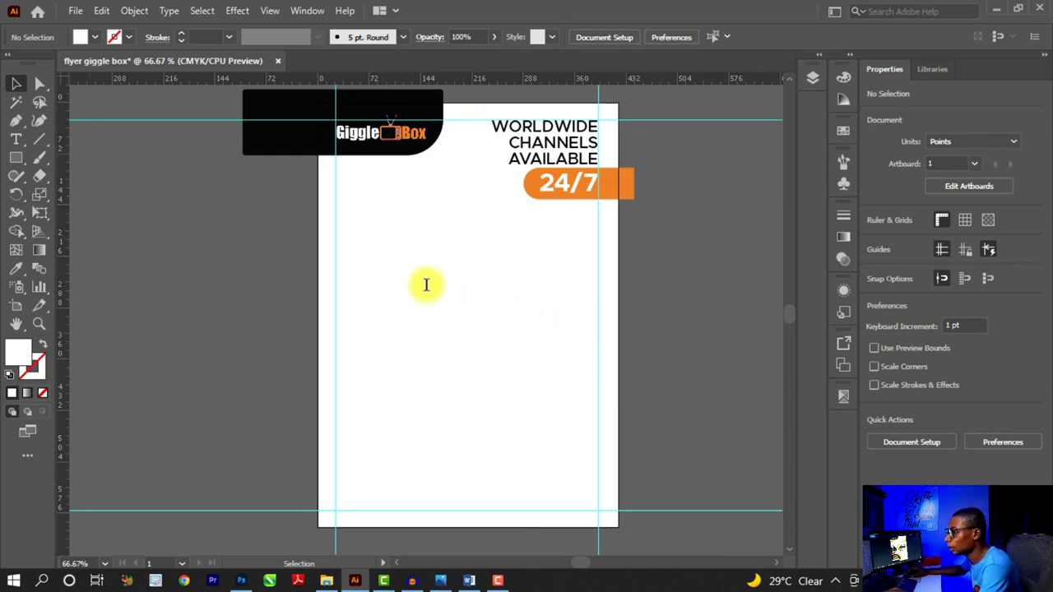
click(16, 157)
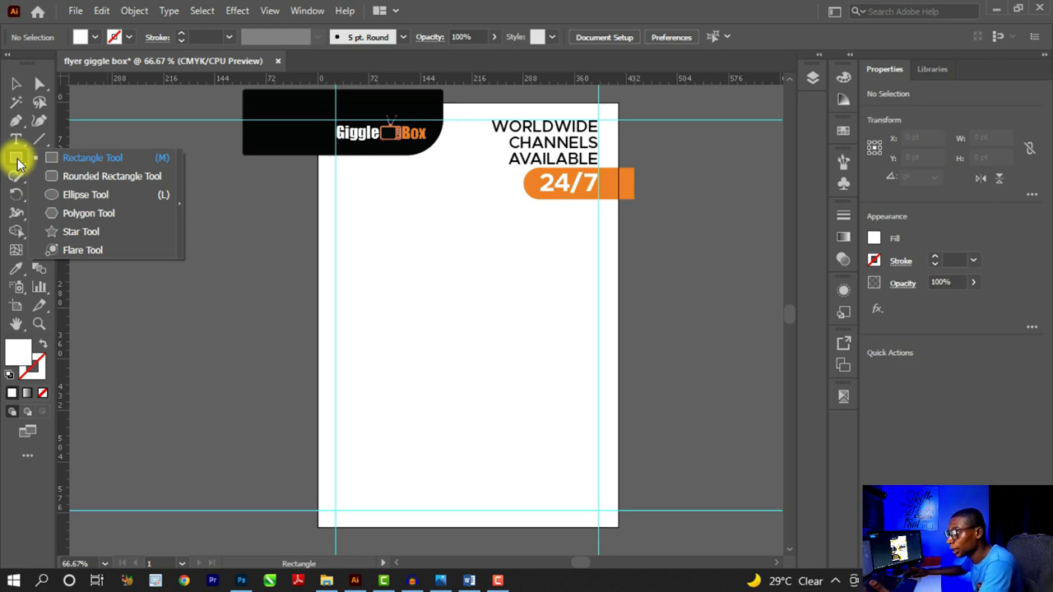
click(87, 218)
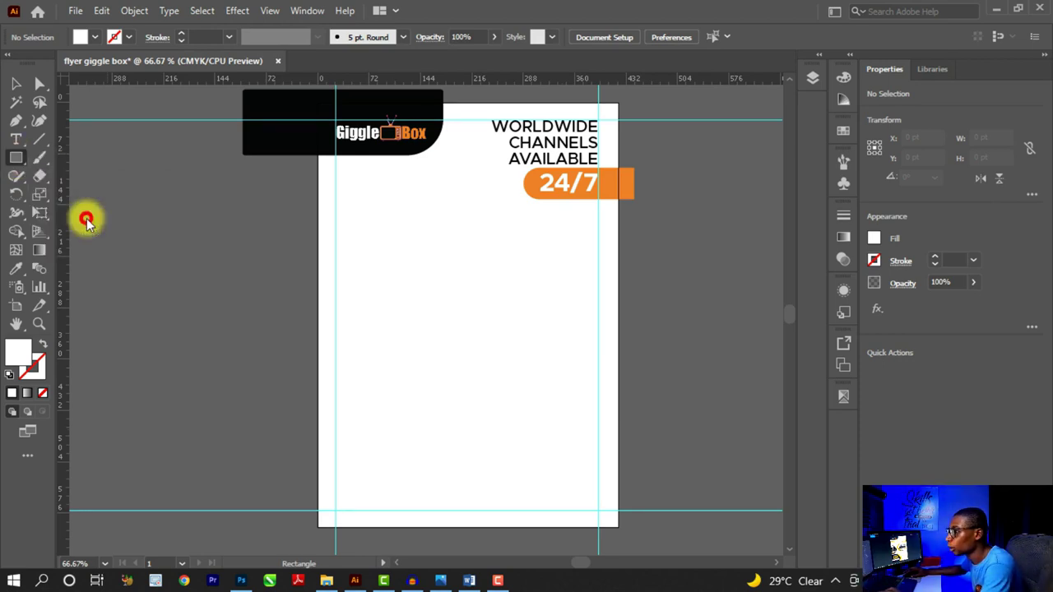
click(258, 240)
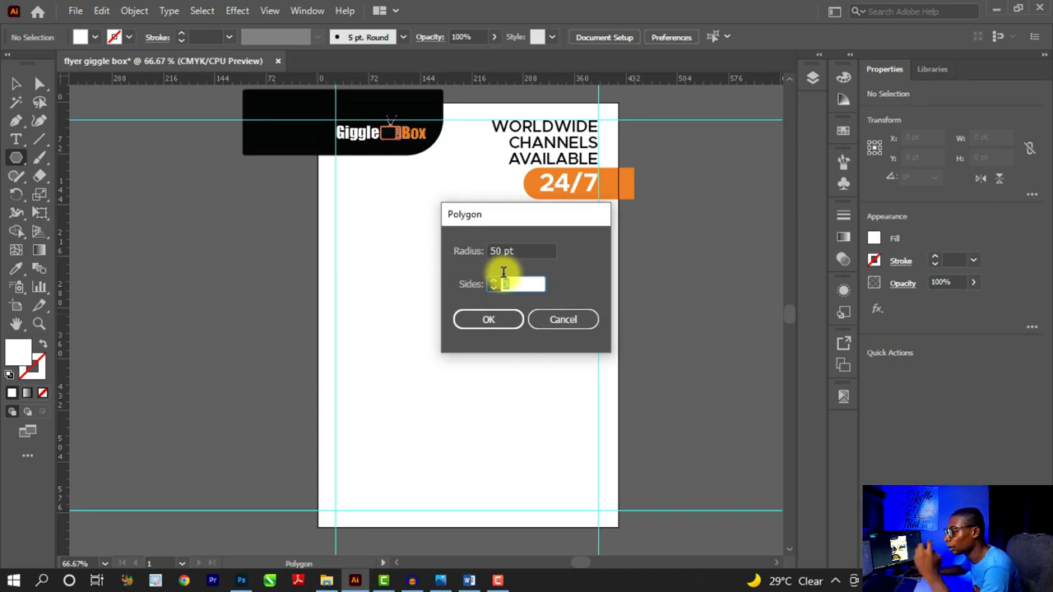
text(6)
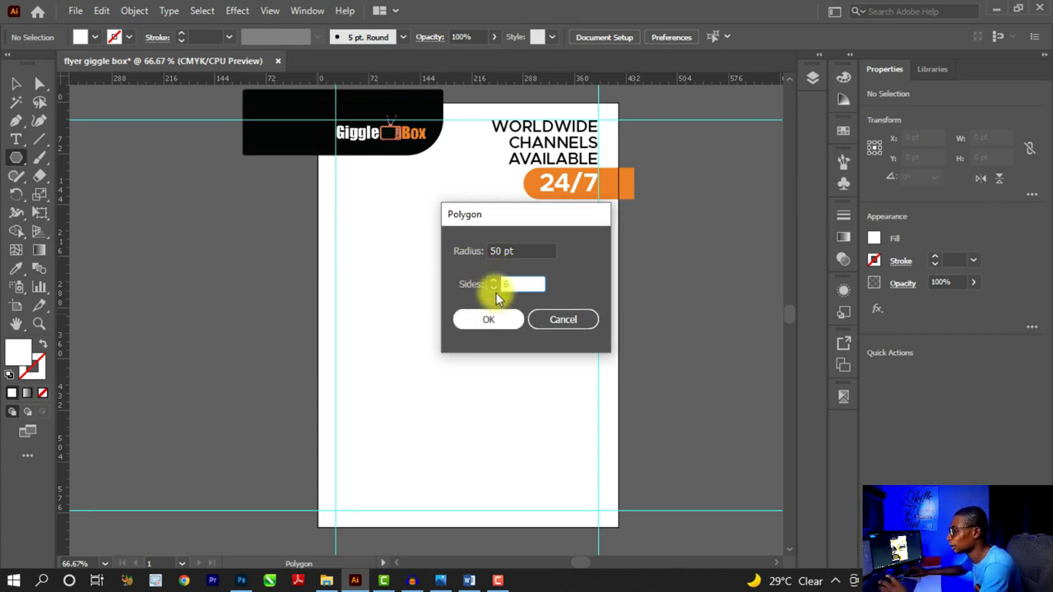
click(485, 322)
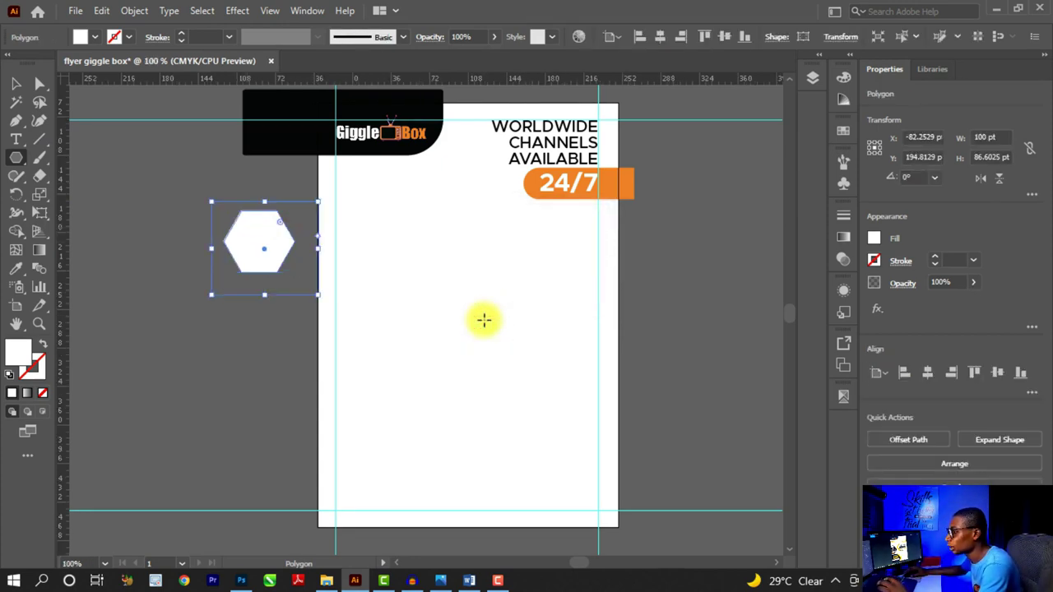
Stretch the hexagon horizontally to about 254 pt wide by moving its three right-hand anchor points
key(ctrl+plus)
key(v)
key(ctrl+shift+a)
key(ctrl+plus)
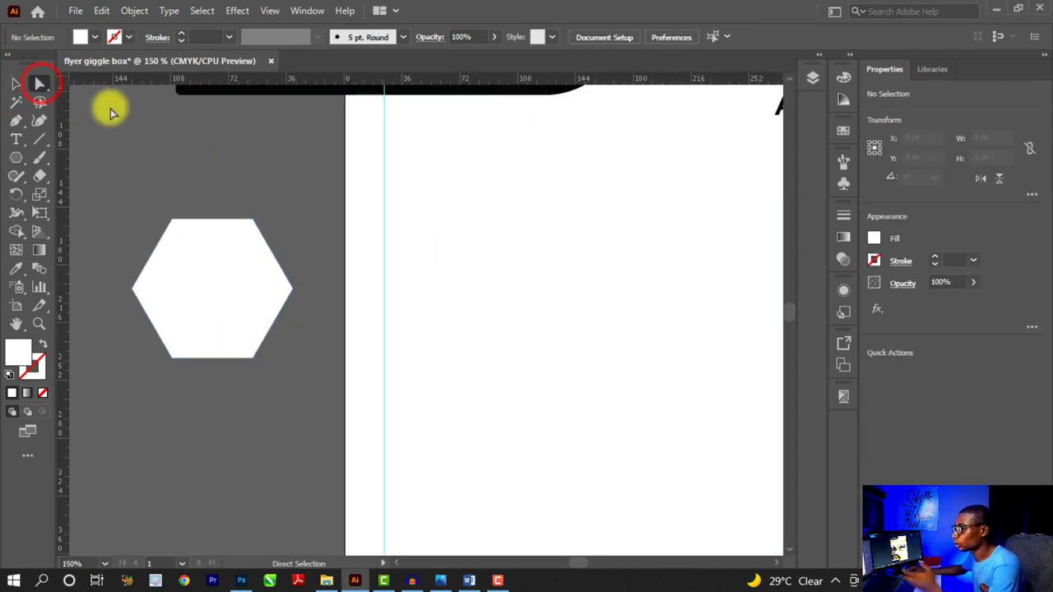
drag(309, 177, 211, 416)
key(ctrl+plus)
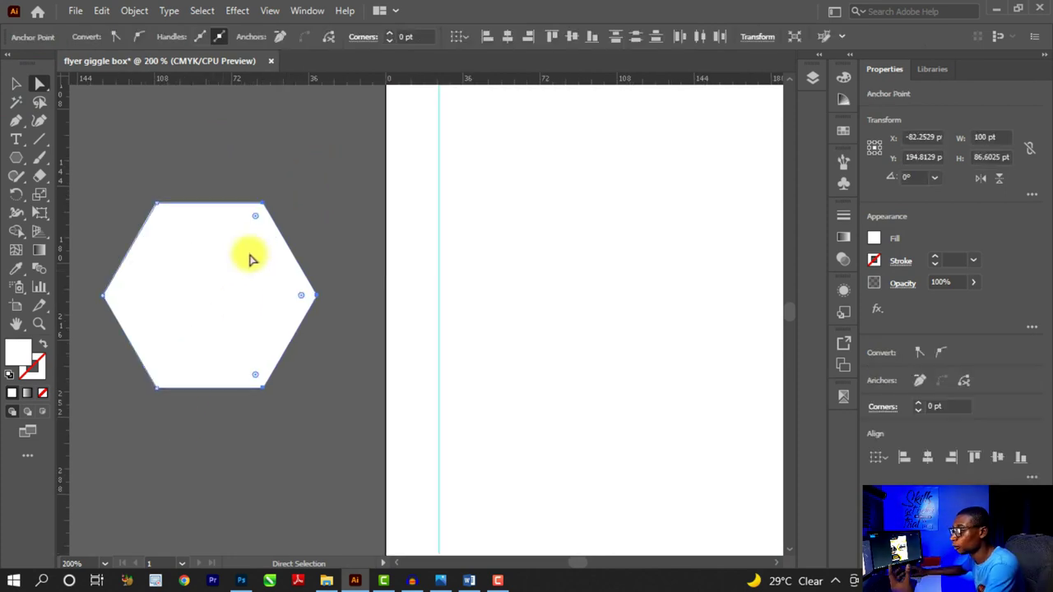
shift+click(263, 205)
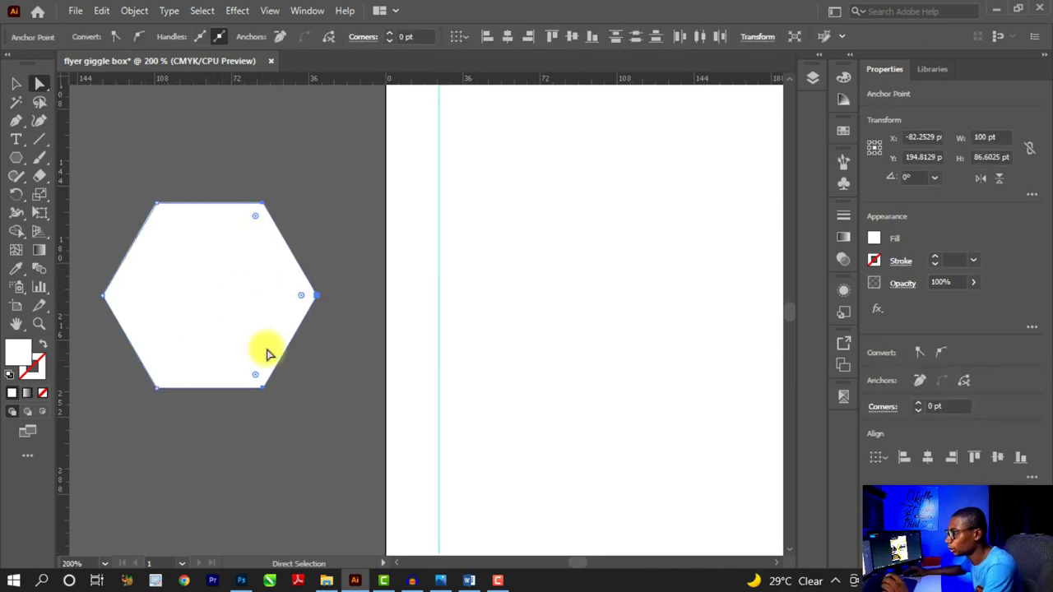
scroll(267, 354, down, 2)
scroll(268, 354, up, 1)
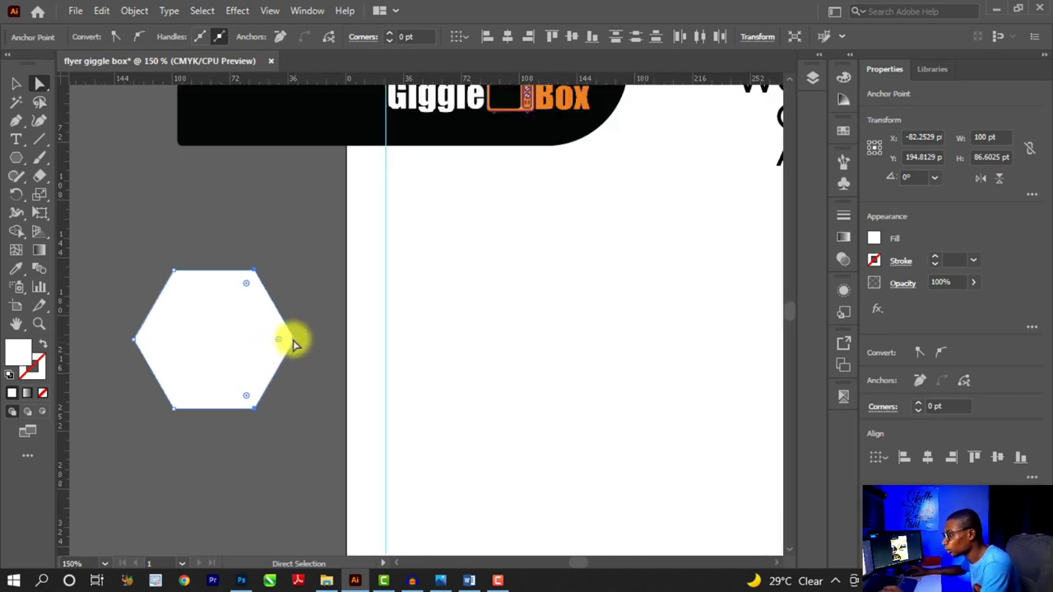
drag(305, 341, 539, 342)
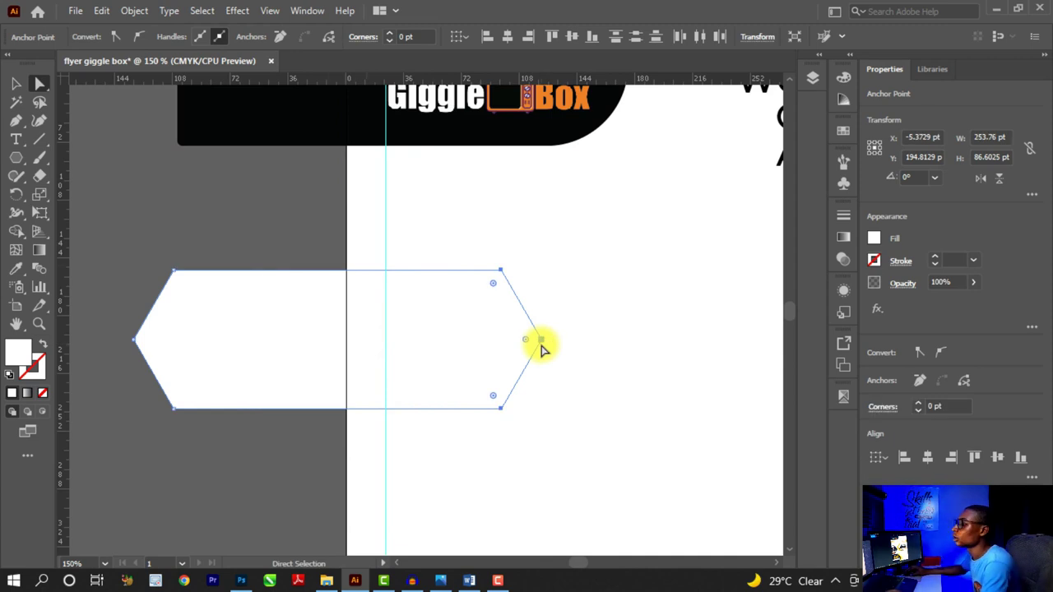
Move the stretched hexagon below the 24/7 bar, across the artboard's right edge, and fill it with the bar's orange
click(16, 83)
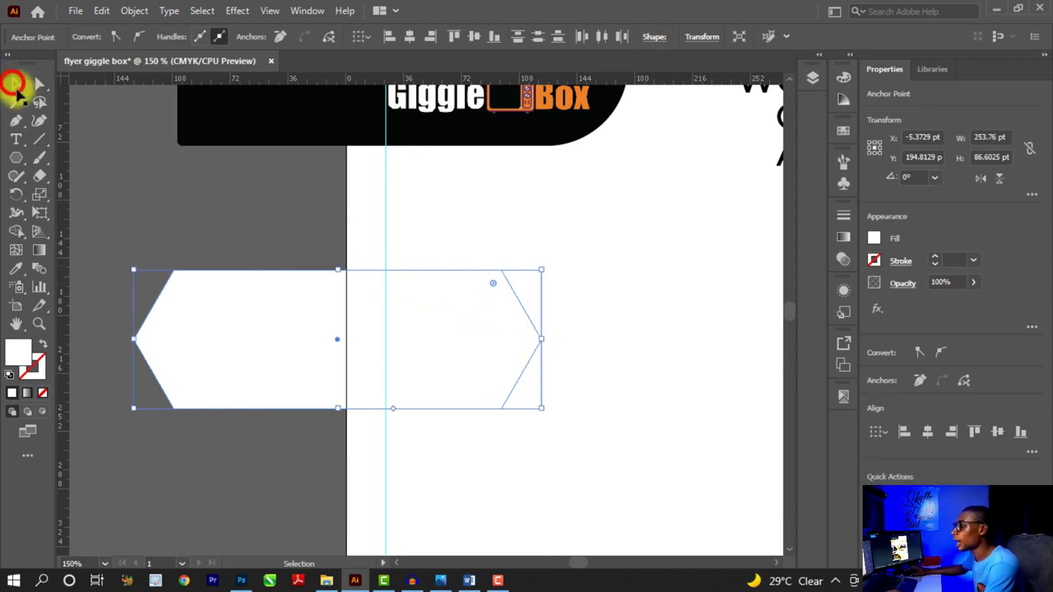
scroll(173, 304, down, 3)
drag(203, 332, 470, 361)
scroll(485, 316, up, 1)
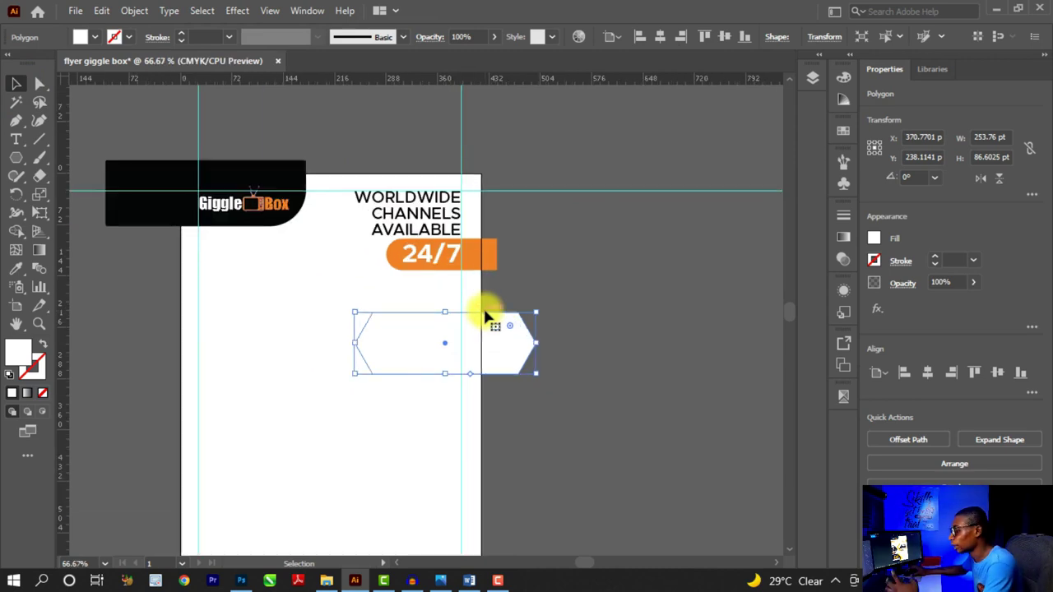
scroll(485, 317, up, 1)
key(i)
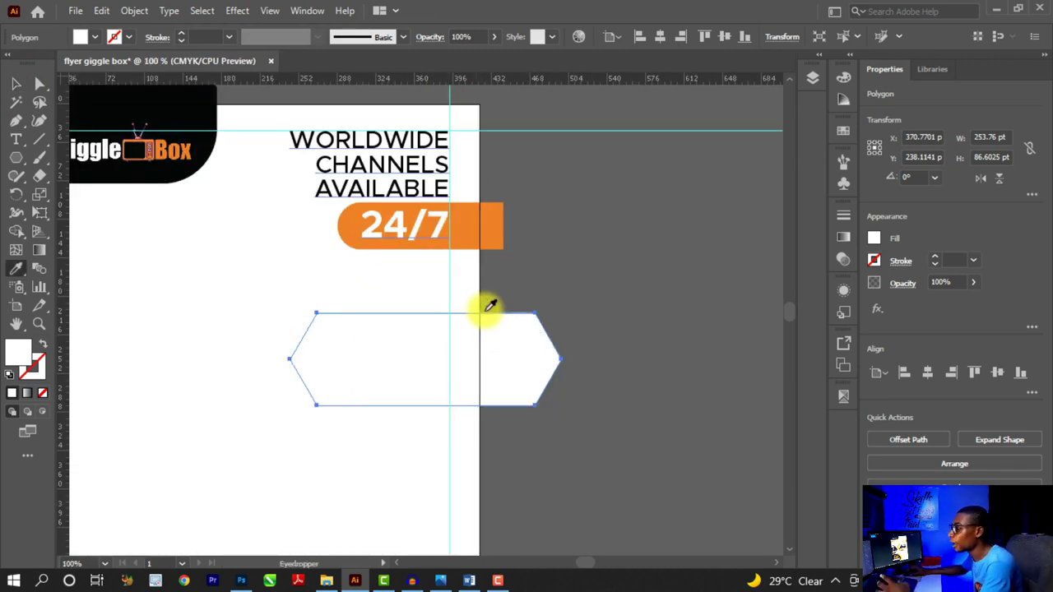
click(474, 221)
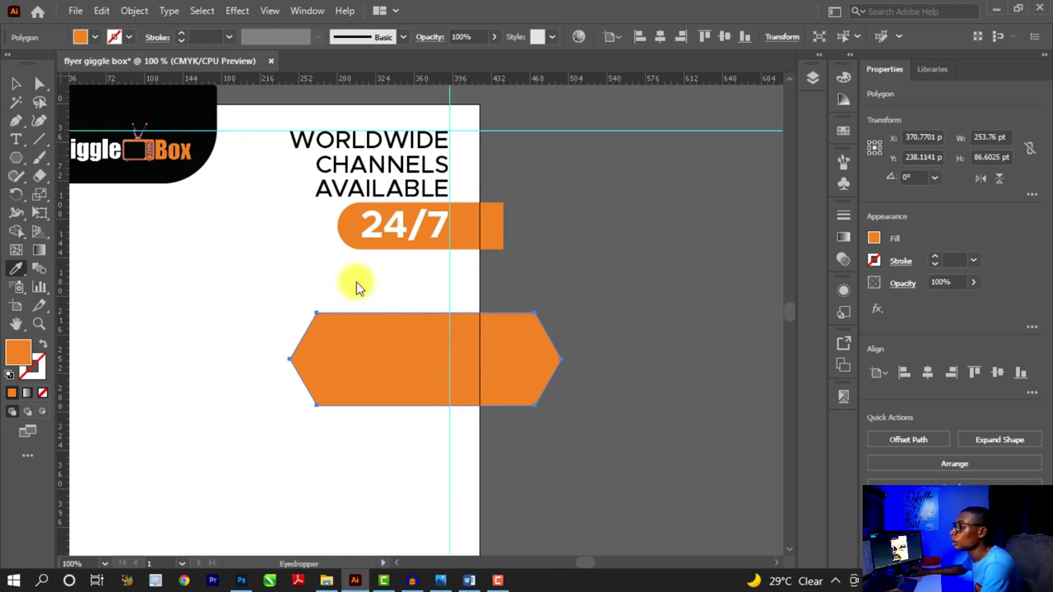
Scale the orange hexagon proportionally to about 621 by 212 pt and place it below the 24/7 bar, extending past the artboard's right edge
click(17, 85)
key(ctrl+minus)
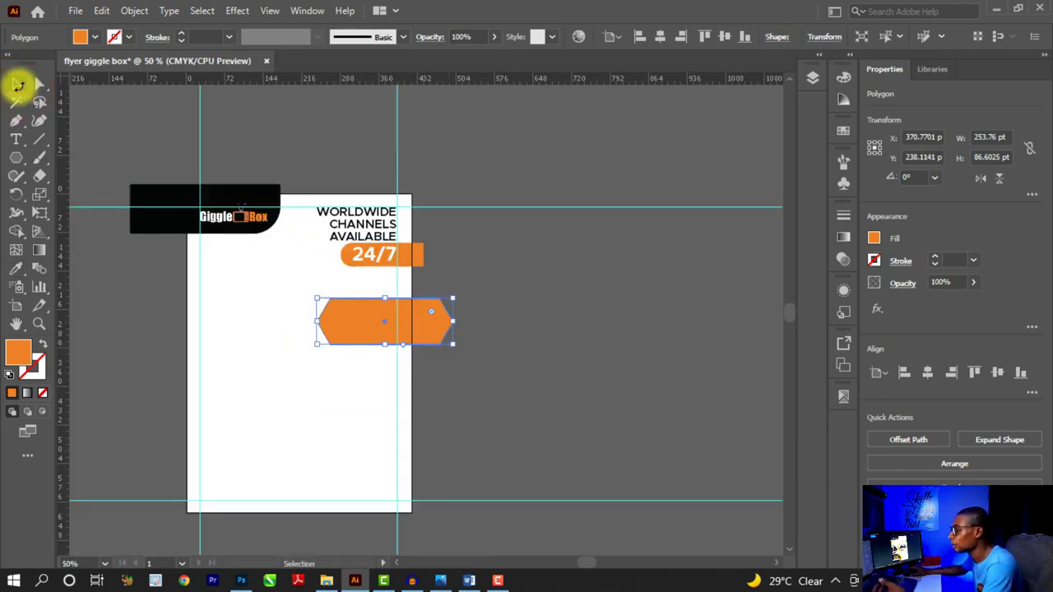
key(ctrl+plus)
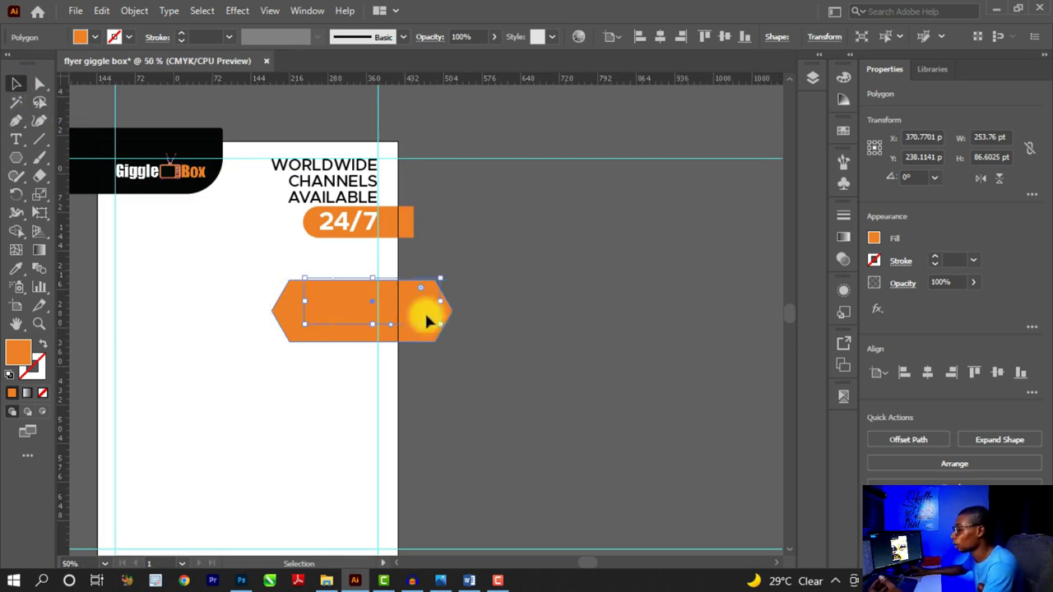
key(ctrl+minus)
drag(443, 326, 637, 432)
key(ctrl+plus)
drag(458, 329, 410, 313)
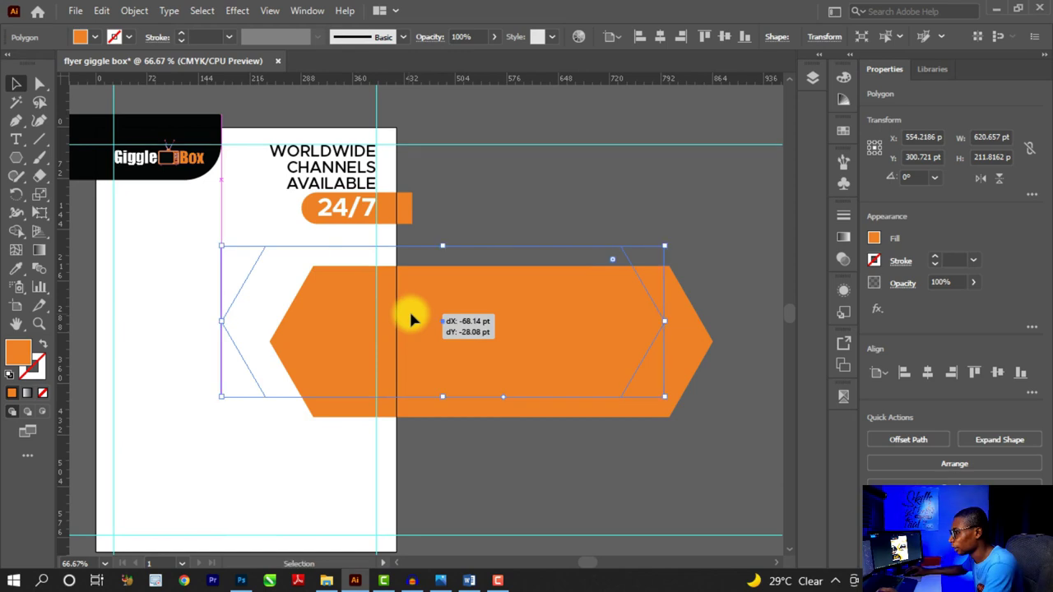
key(ctrl+plus)
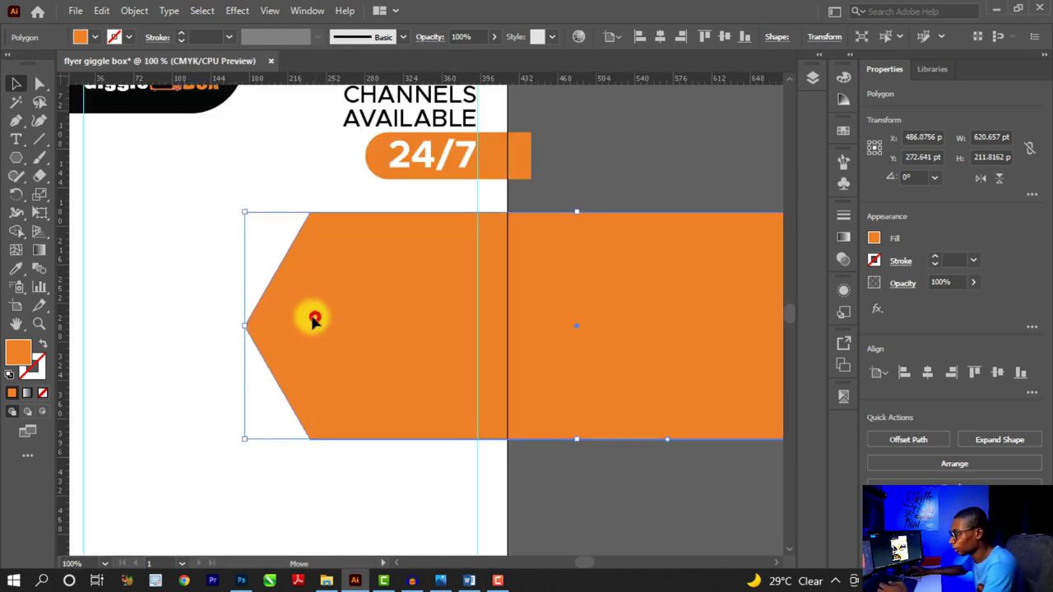
drag(308, 317, 299, 319)
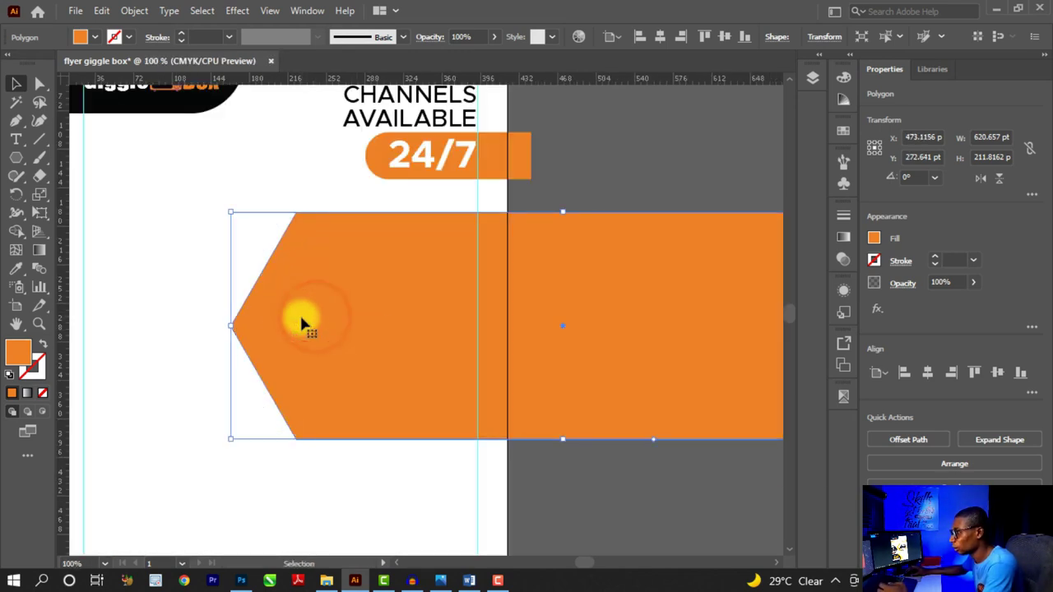
key(ctrl+minus)
key(ctrl+plus)
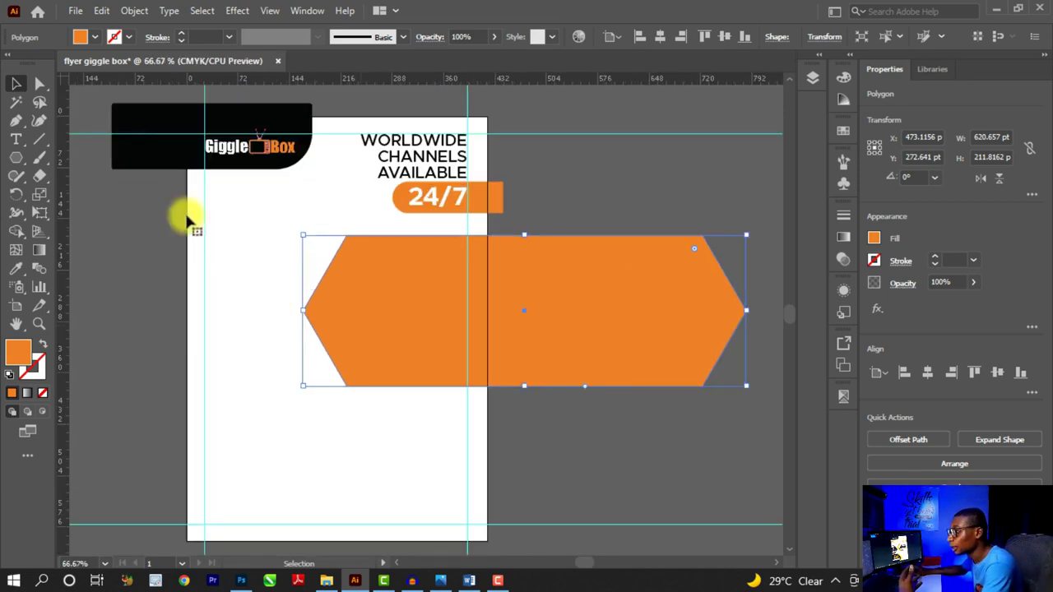
Round the orange hexagon's three left-hand corners to a radius of about 36 pt
click(39, 83)
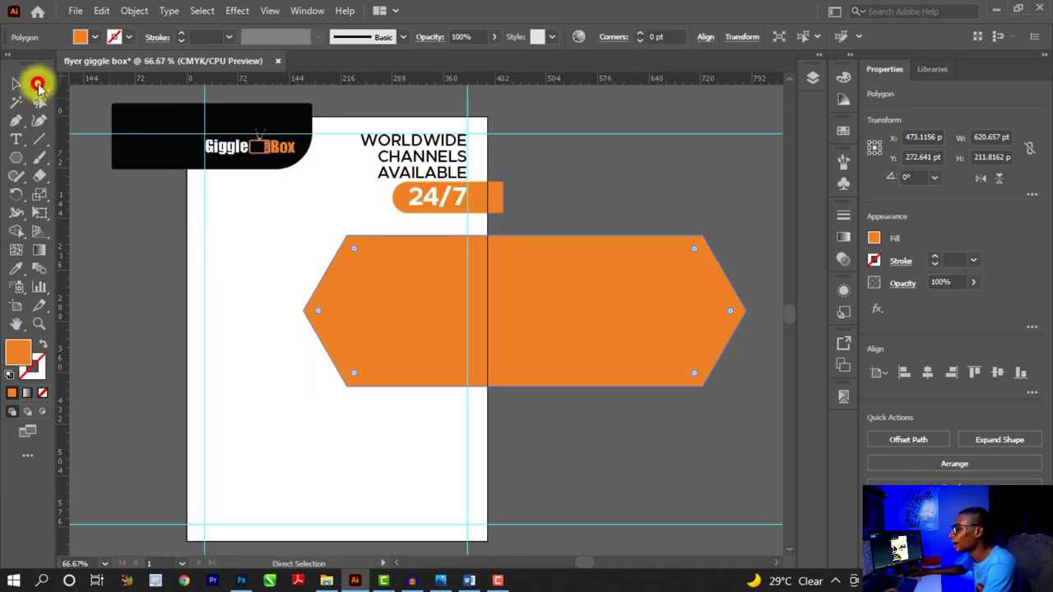
key(ctrl+plus)
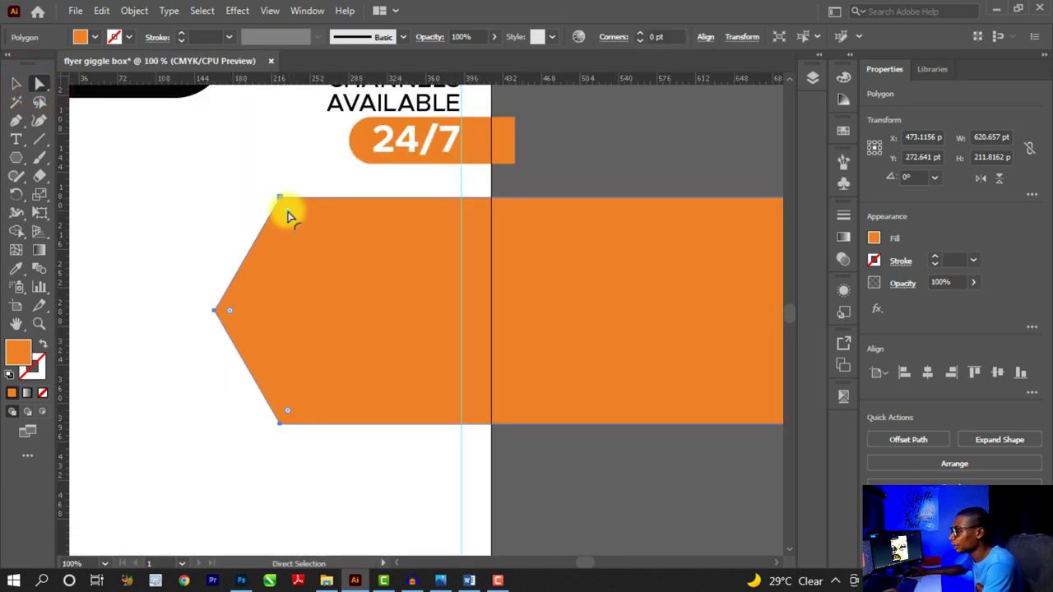
click(287, 212)
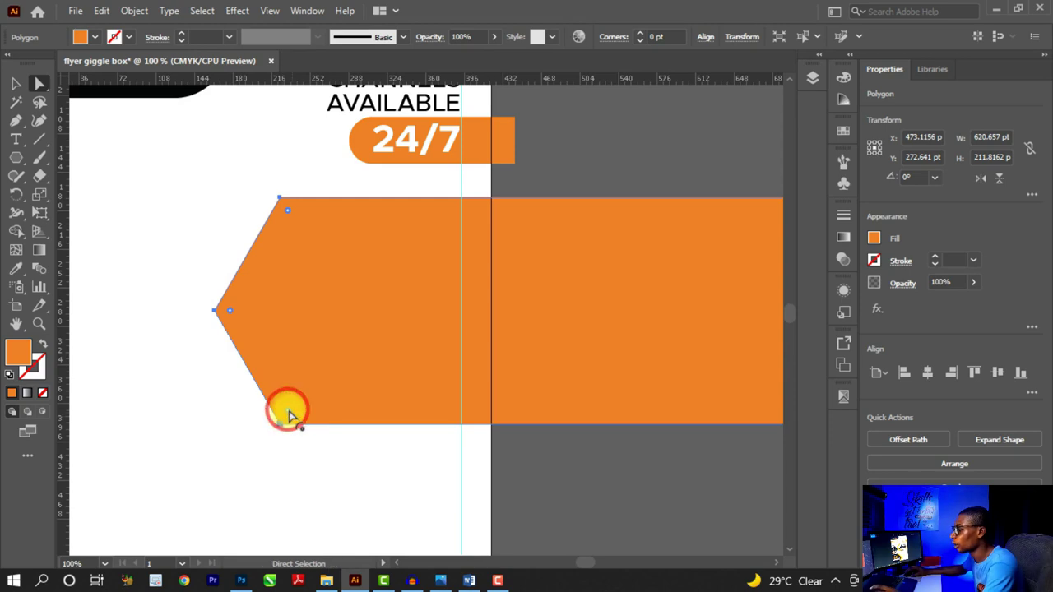
drag(287, 415, 336, 400)
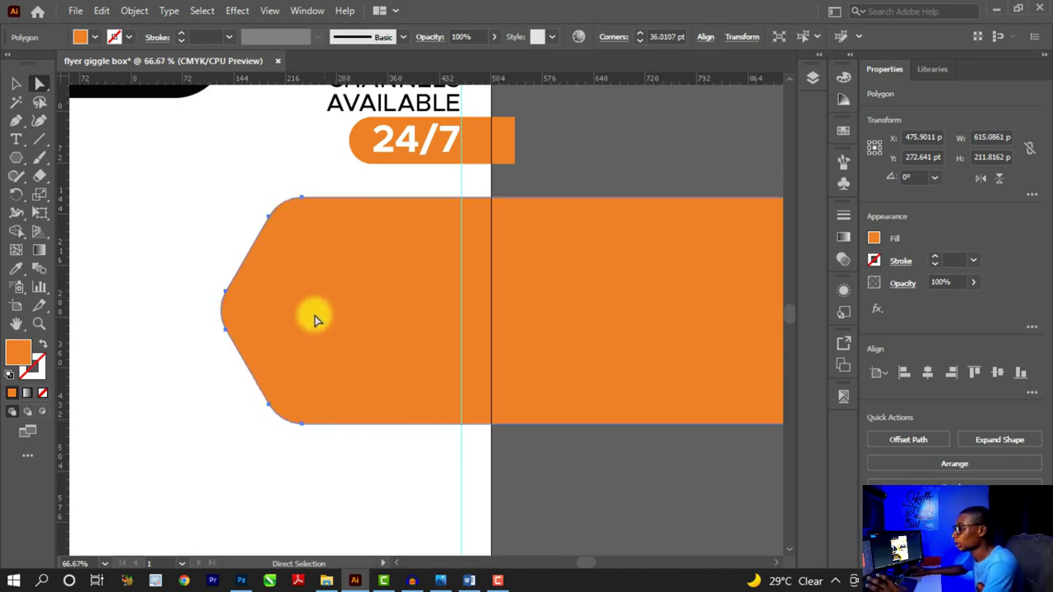
scroll(317, 321, down, 1)
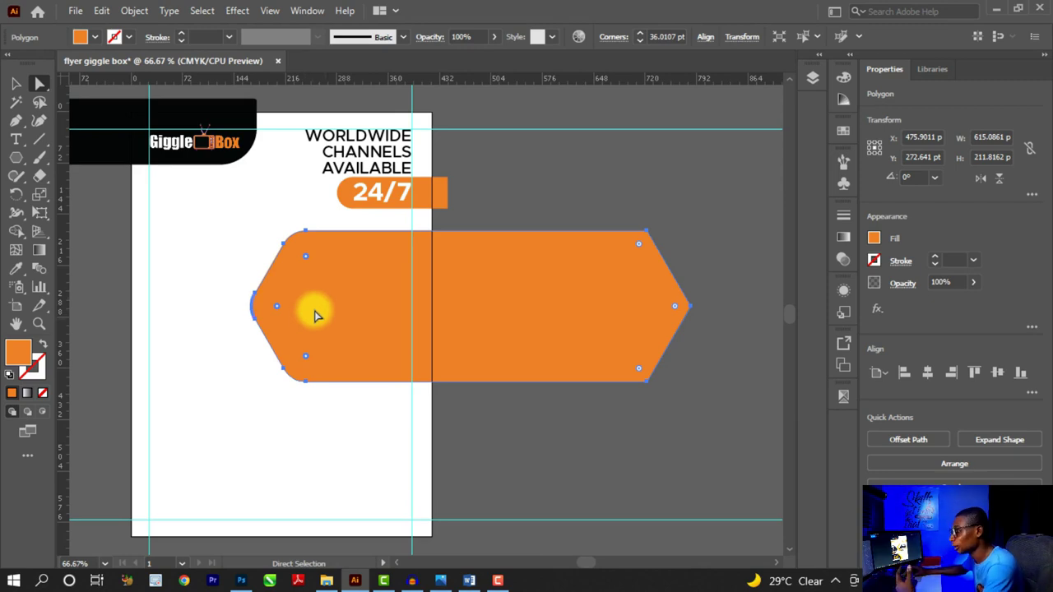
scroll(317, 315, up, 1)
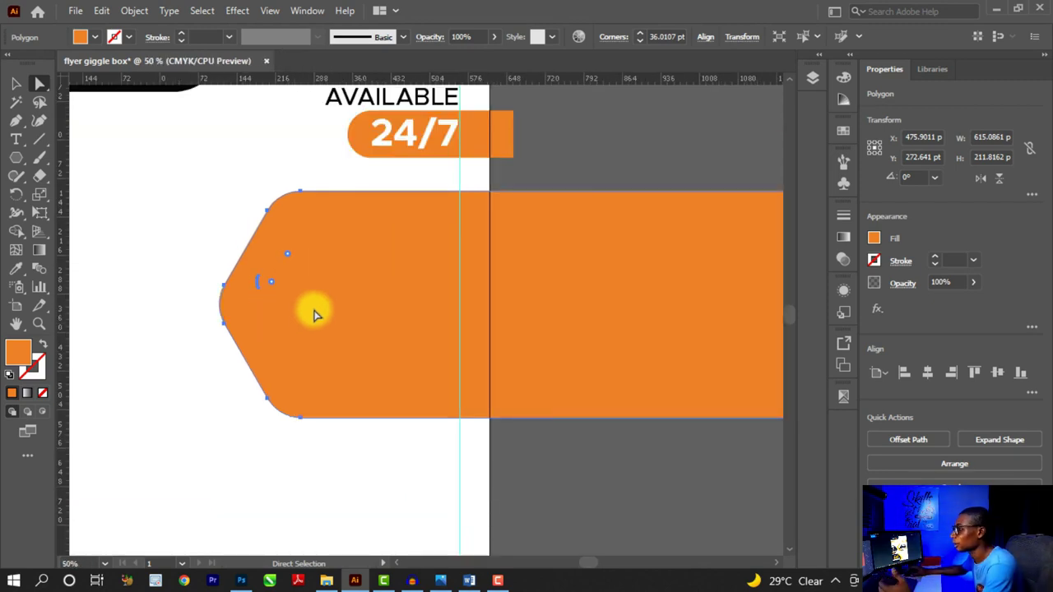
Squash the orange hexagon vertically to about 142 pt high and move it up closer to the 24/7 bar
key(ctrl+minus)
key(ctrl+minus)
click(18, 85)
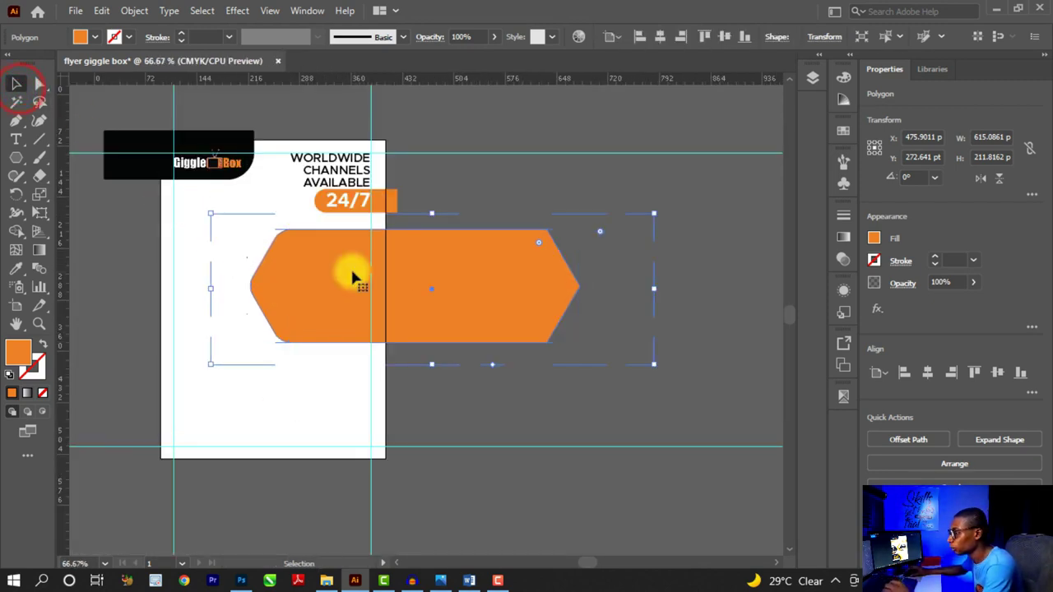
alt+scroll(351, 266, up, 1)
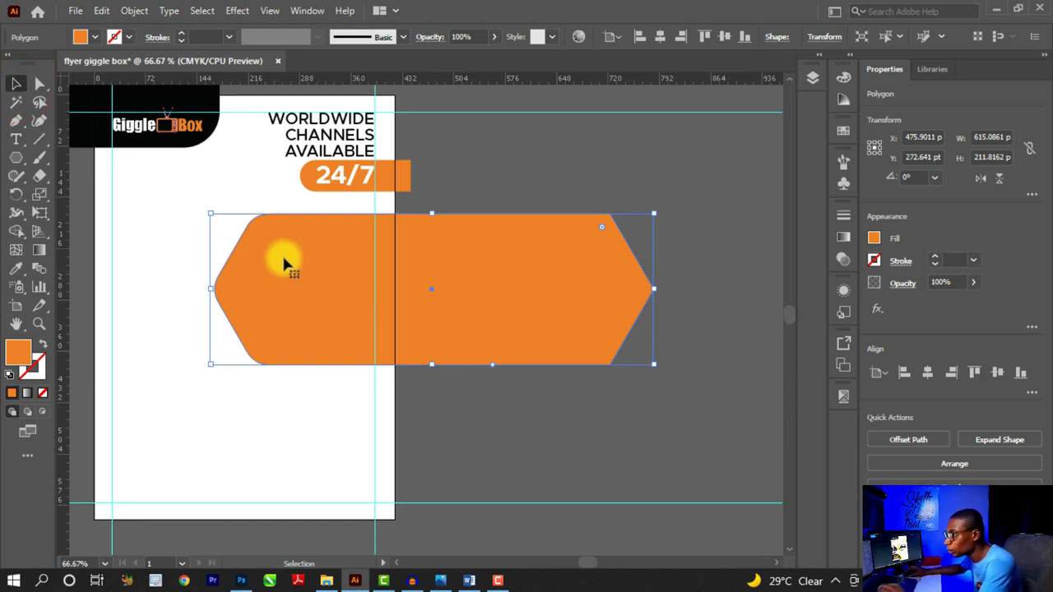
drag(432, 215, 421, 270)
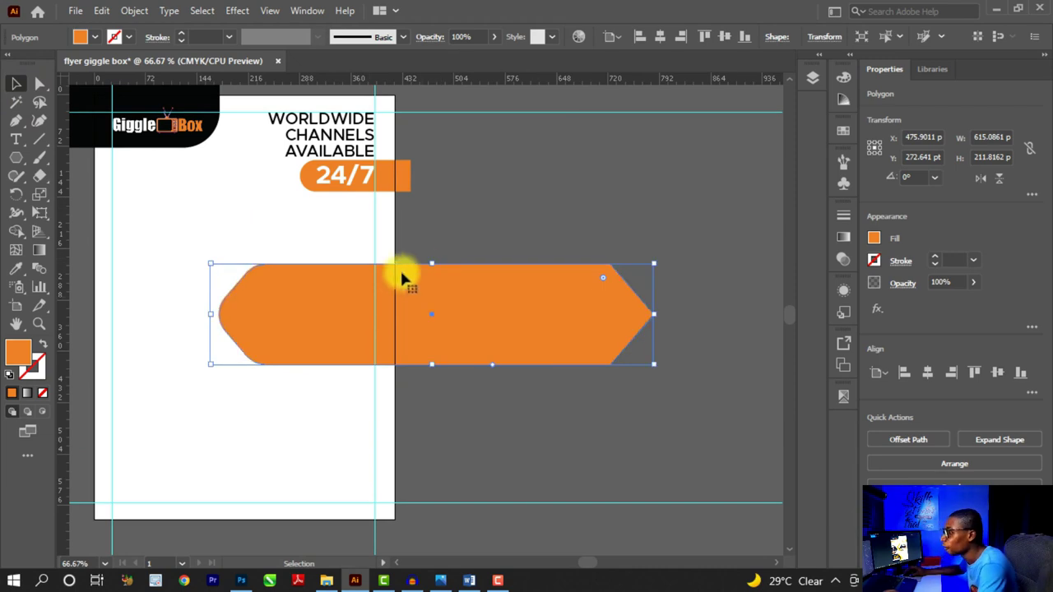
alt+scroll(297, 319, up, 1)
drag(298, 323, 296, 252)
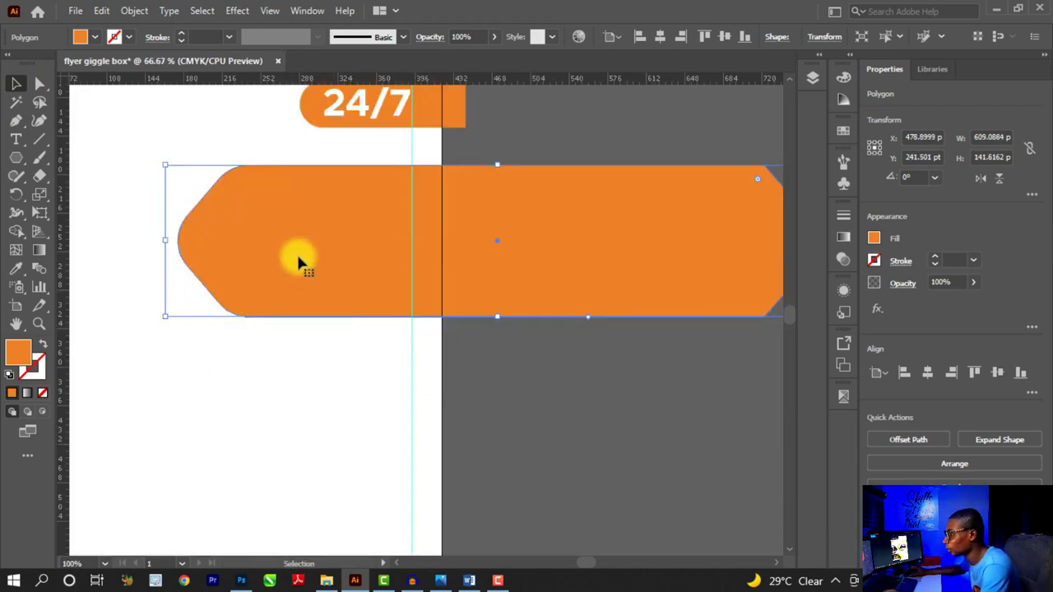
Narrow the orange hexagon from its right end and flatten it further, to about 404 by 92 pt
alt+scroll(296, 252, down, 1)
drag(665, 257, 518, 260)
alt+scroll(516, 259, up, 1)
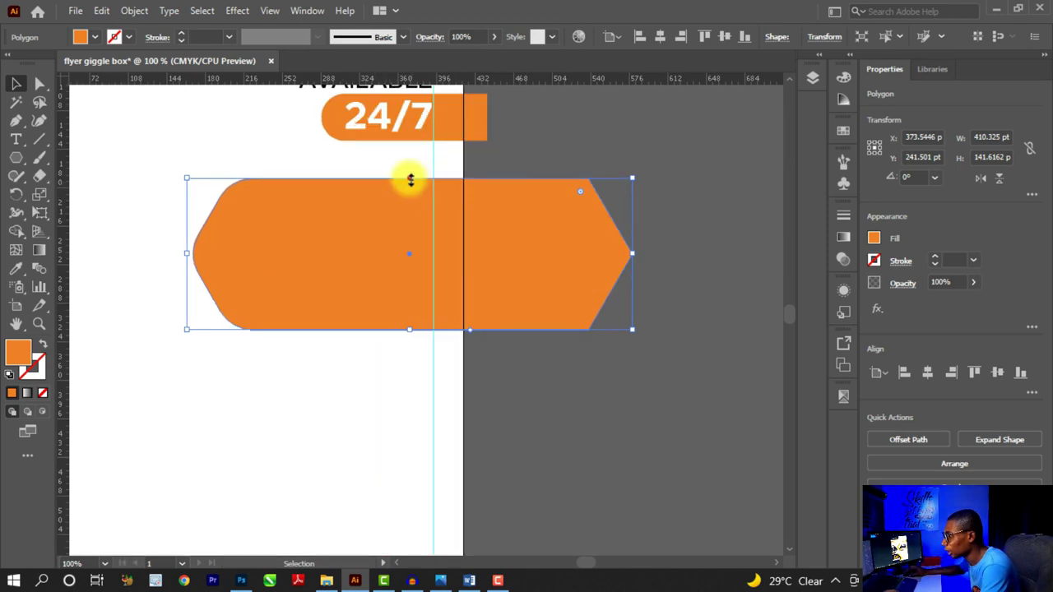
drag(409, 177, 406, 206)
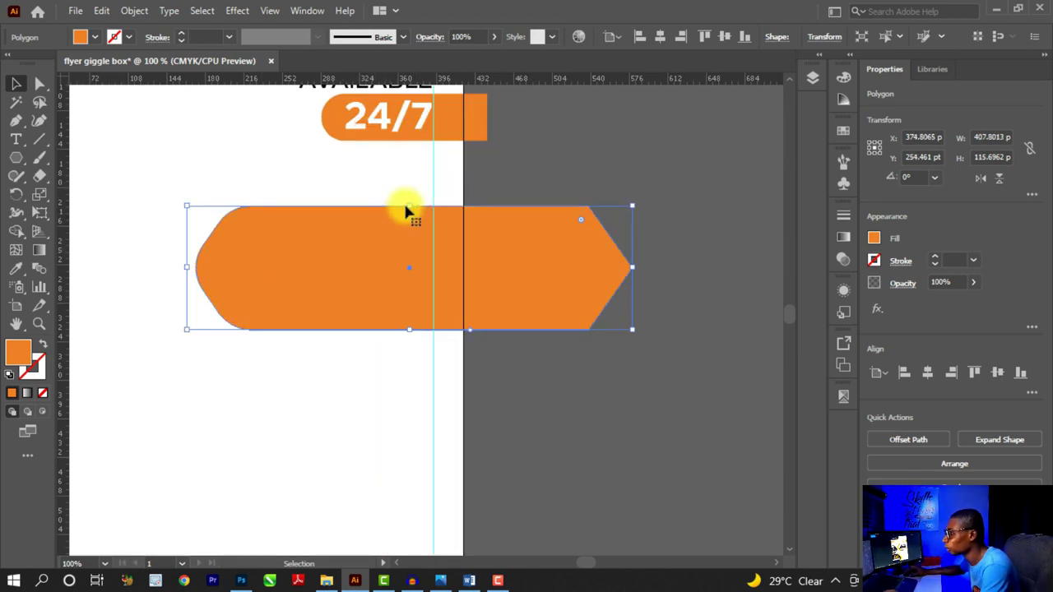
alt+scroll(404, 206, down, 2)
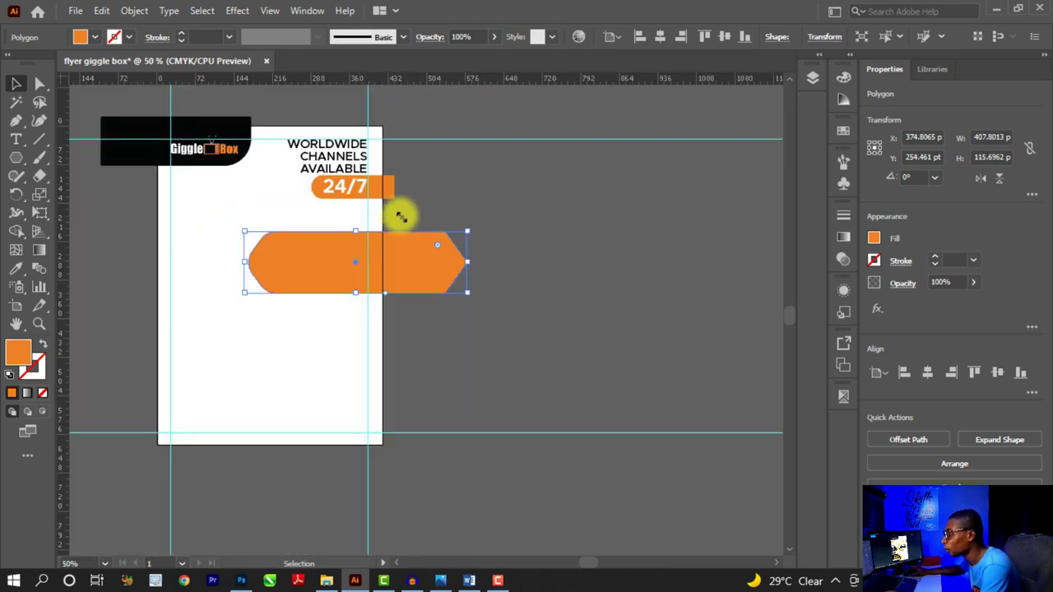
drag(356, 292, 355, 280)
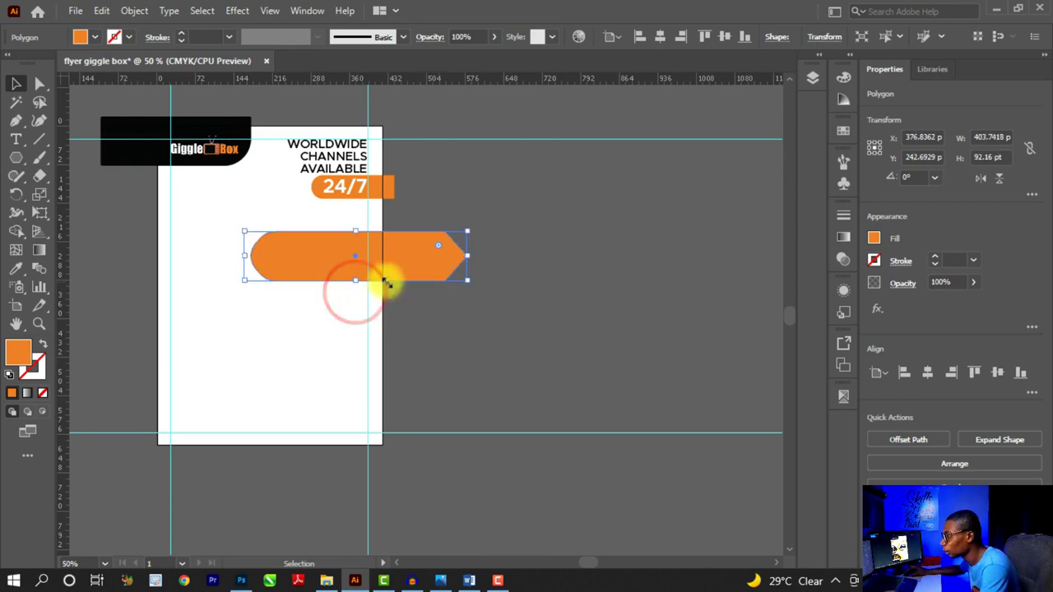
Scale the flattened hexagon proportionally to about 911 by 205 pt, with its left end under the 24/7 bar
drag(466, 282, 653, 366)
drag(312, 264, 316, 237)
scroll(316, 237, down, 2)
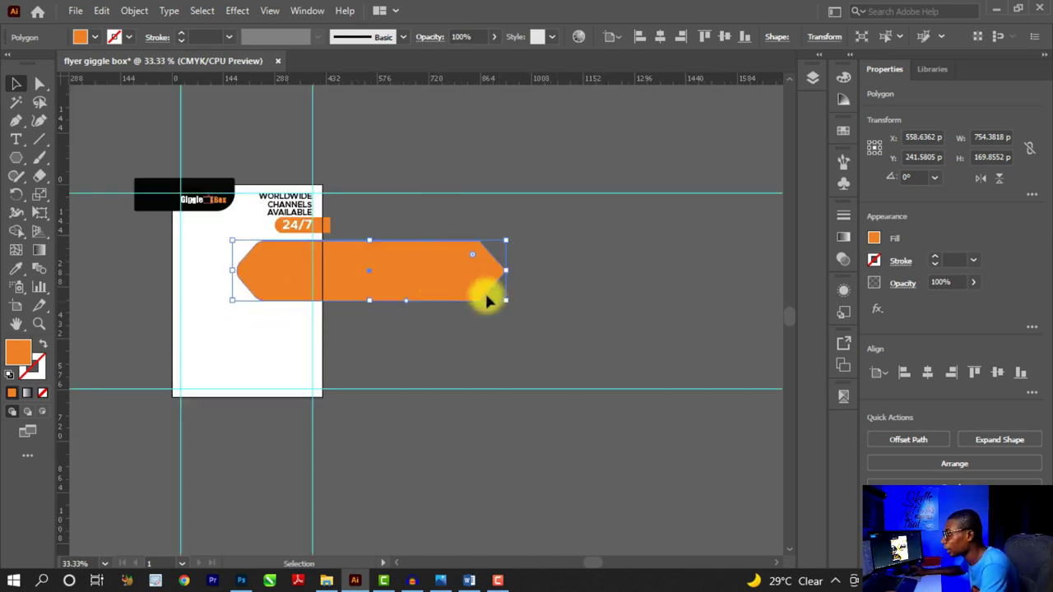
drag(507, 303, 552, 331)
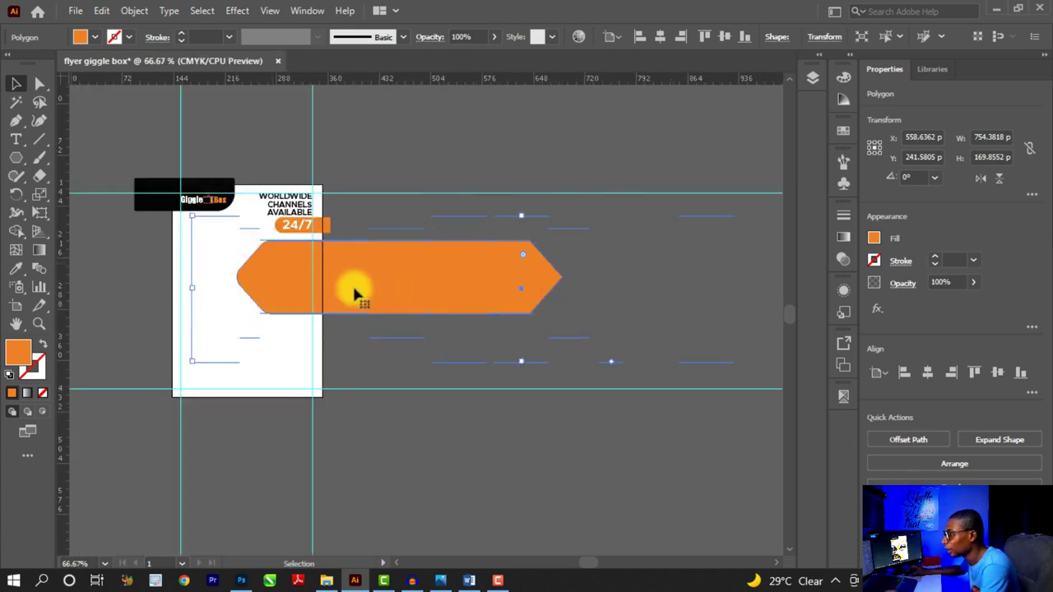
Reposition the enlarged hexagon just below the 24/7 bar, with its centre at about X 631 pt, Y 255 pt
scroll(269, 276, up, 2)
drag(269, 270, 258, 269)
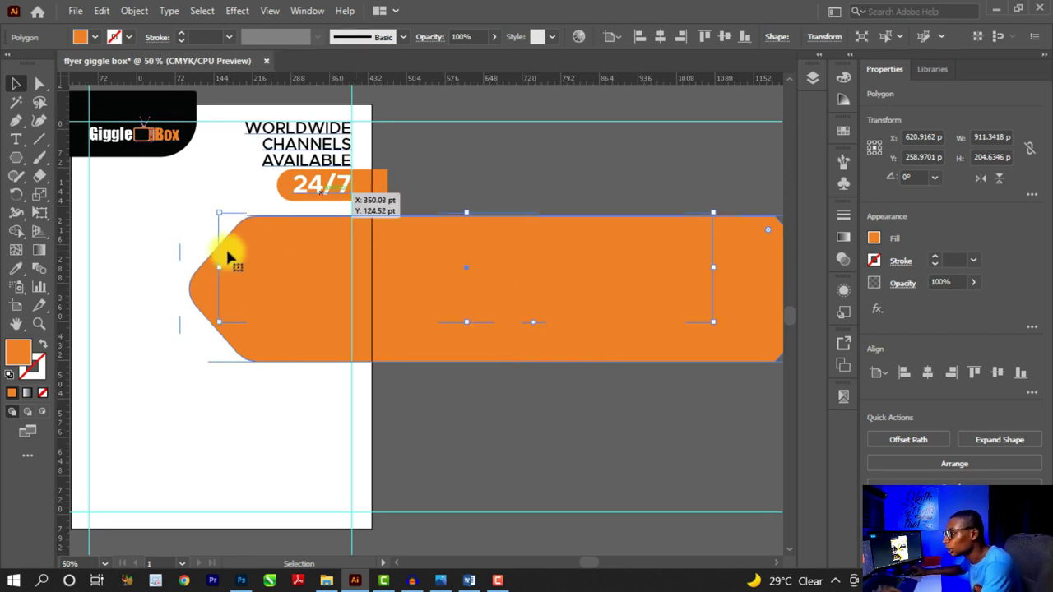
key(h)
drag(227, 249, 228, 252)
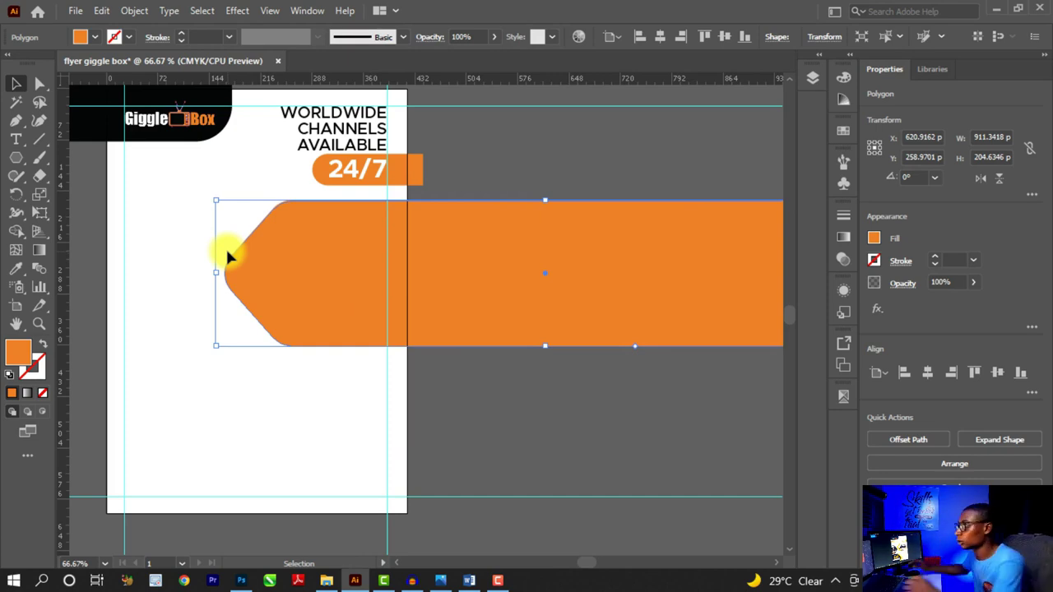
key(ctrl+plus)
drag(299, 261, 310, 257)
key(ctrl+minus)
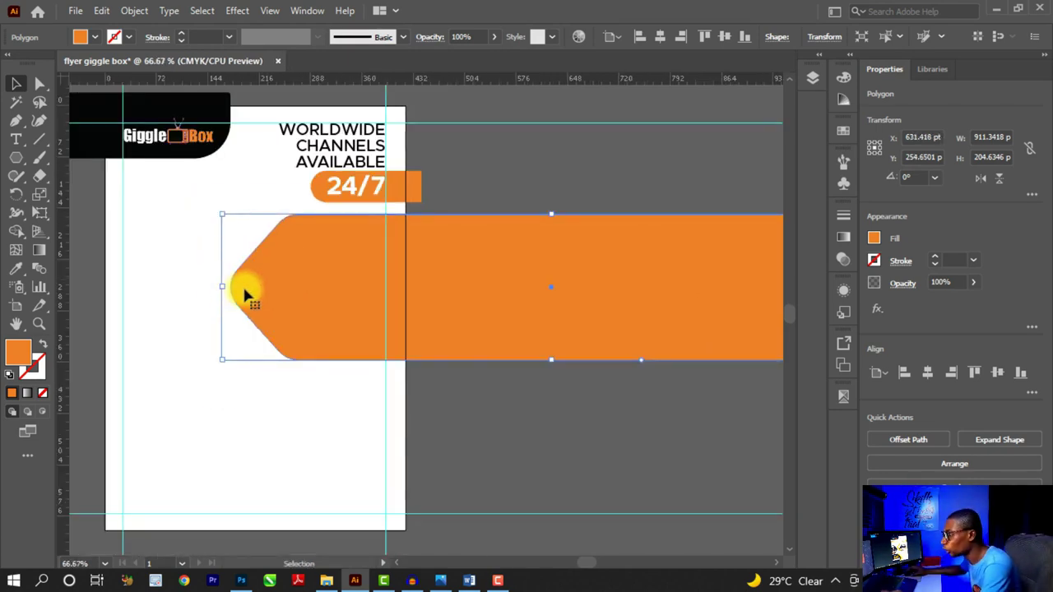
scroll(243, 290, up, 1)
drag(244, 288, 278, 291)
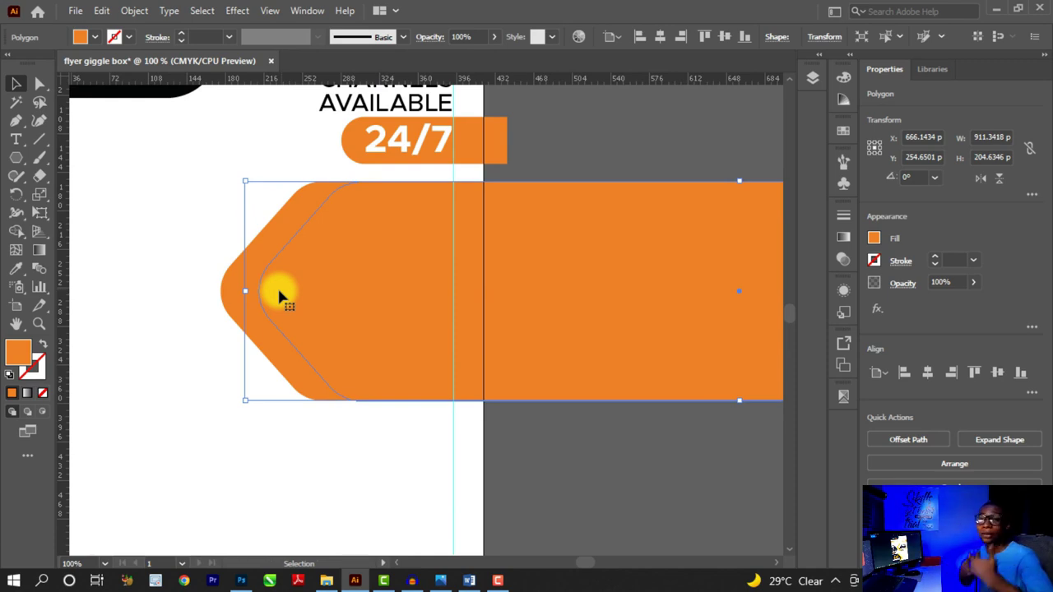
key(ctrl+z)
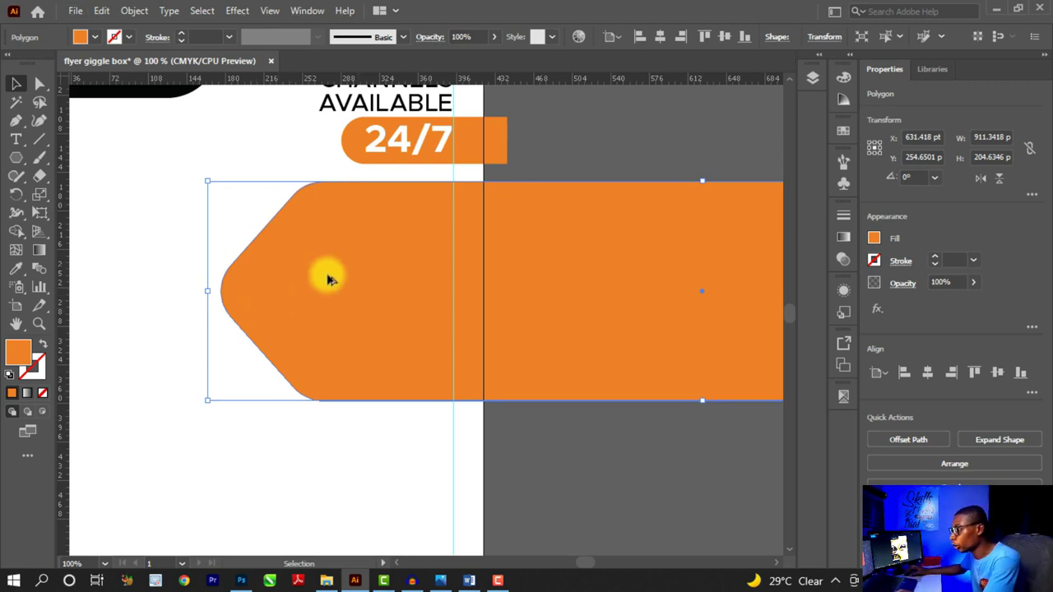
drag(358, 266, 276, 418)
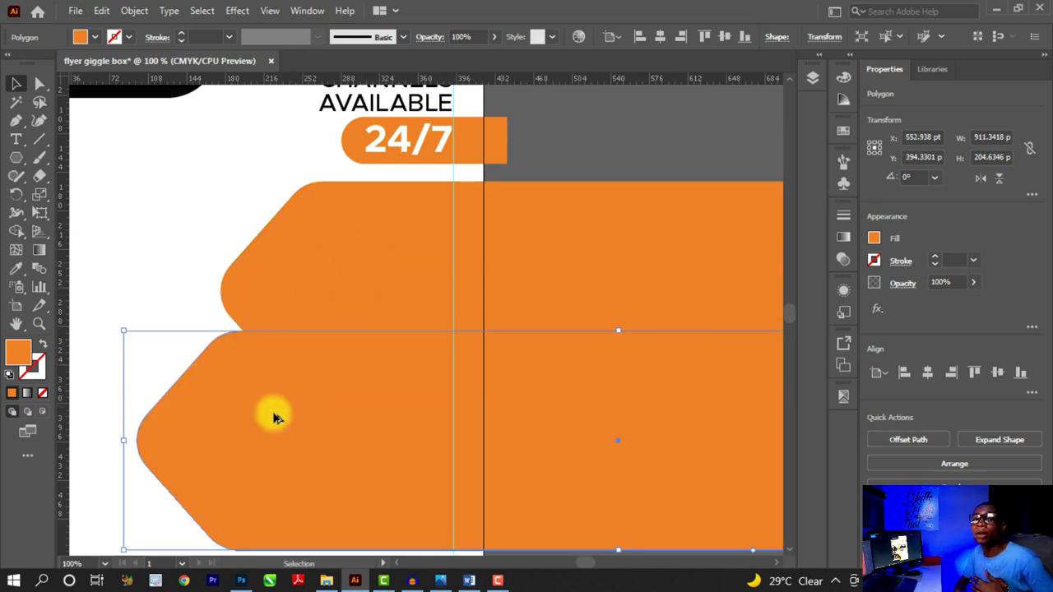
key(ctrl+z)
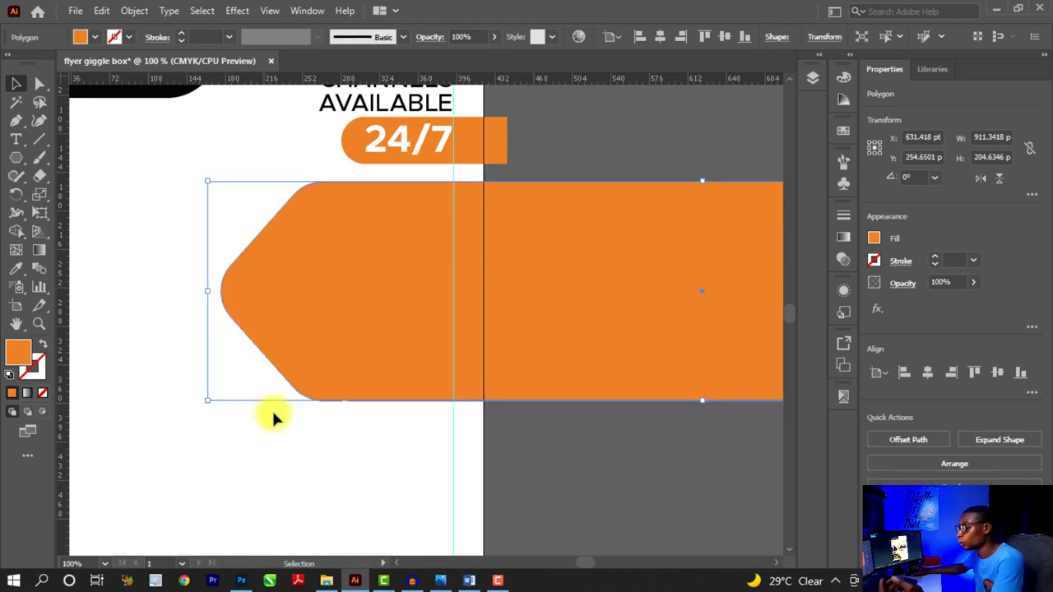
drag(344, 239, 270, 380)
key(ctrl+z)
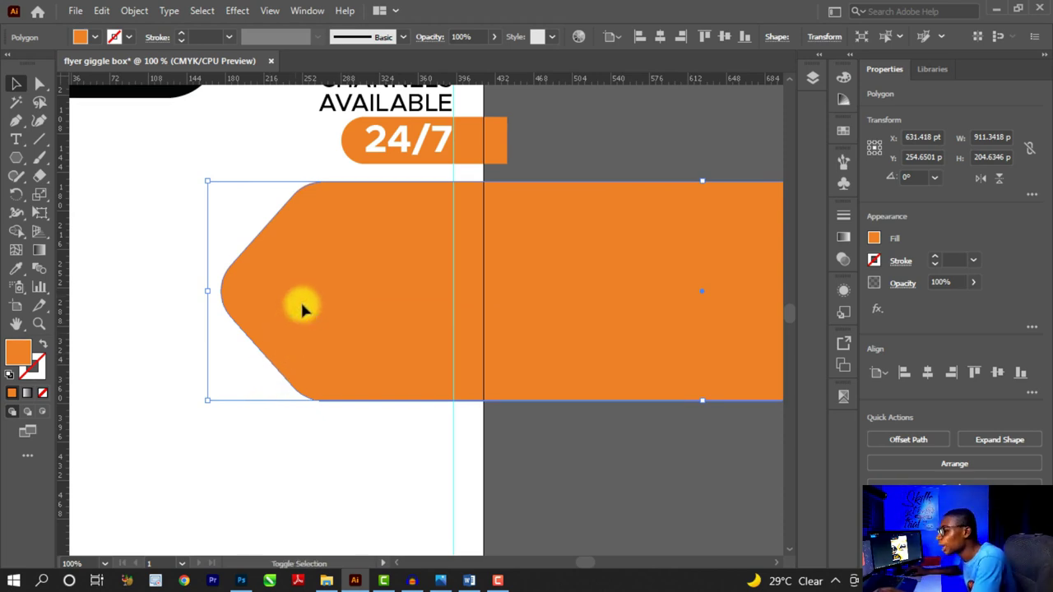
shift+click(258, 294)
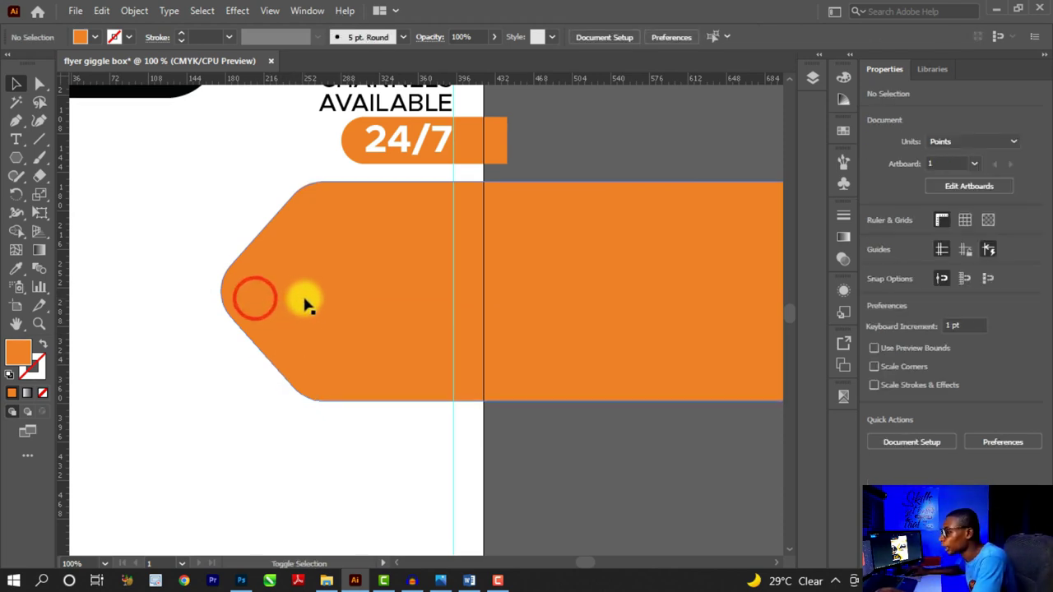
click(288, 298)
drag(277, 294, 320, 301)
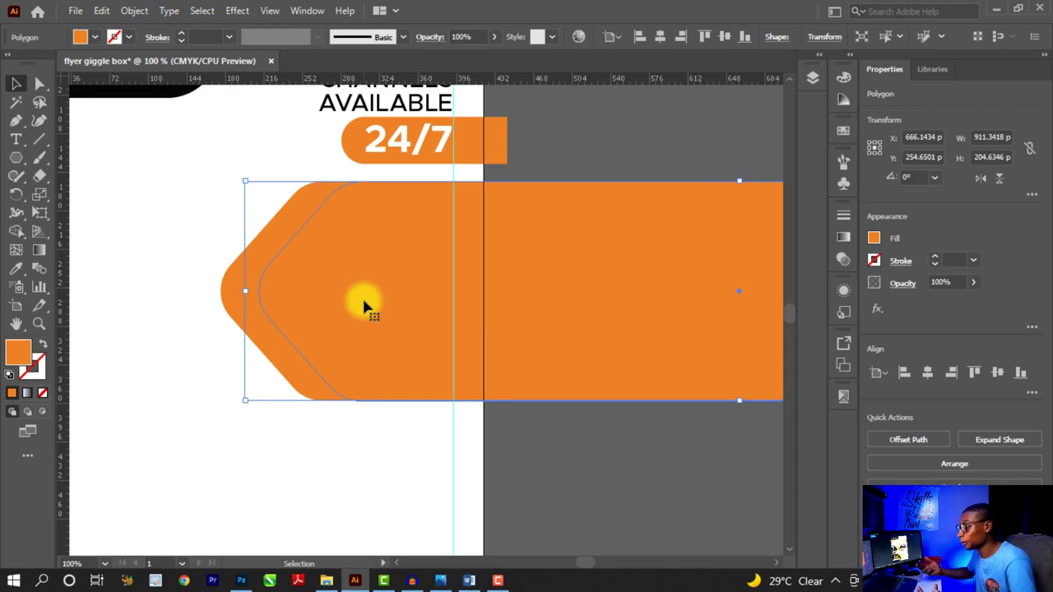
key(ctrl+shift+a)
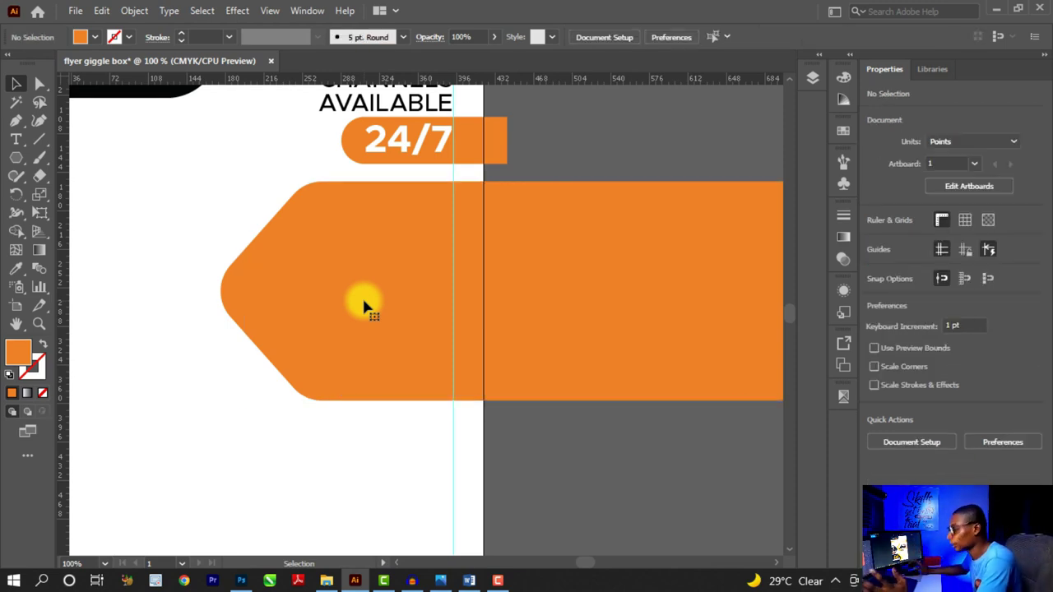
Duplicate the orange hexagon about 40 pt horizontally to the right and fill the copy with black
click(337, 248)
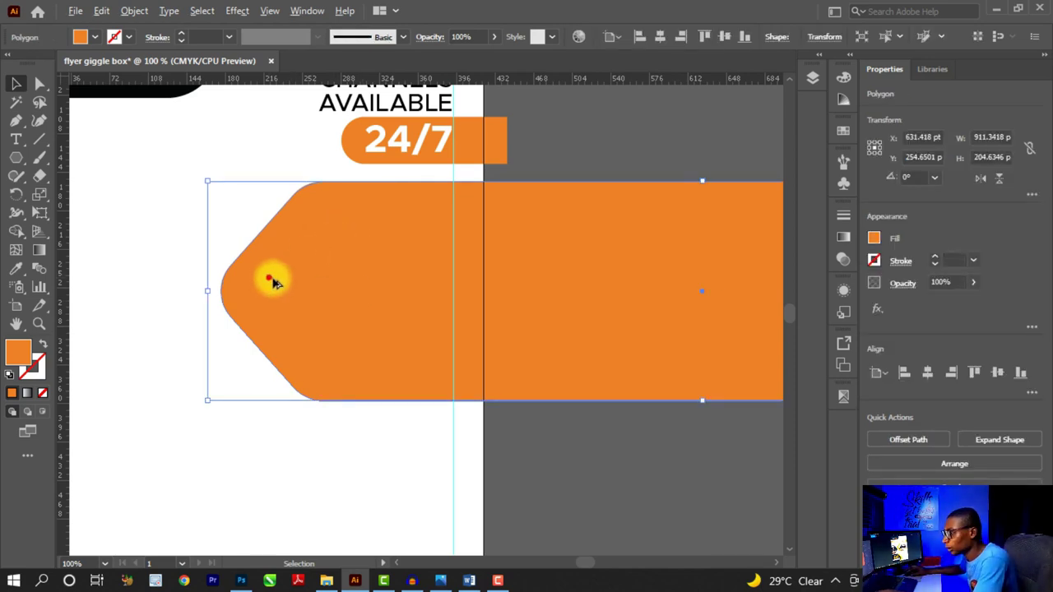
drag(271, 280, 317, 285)
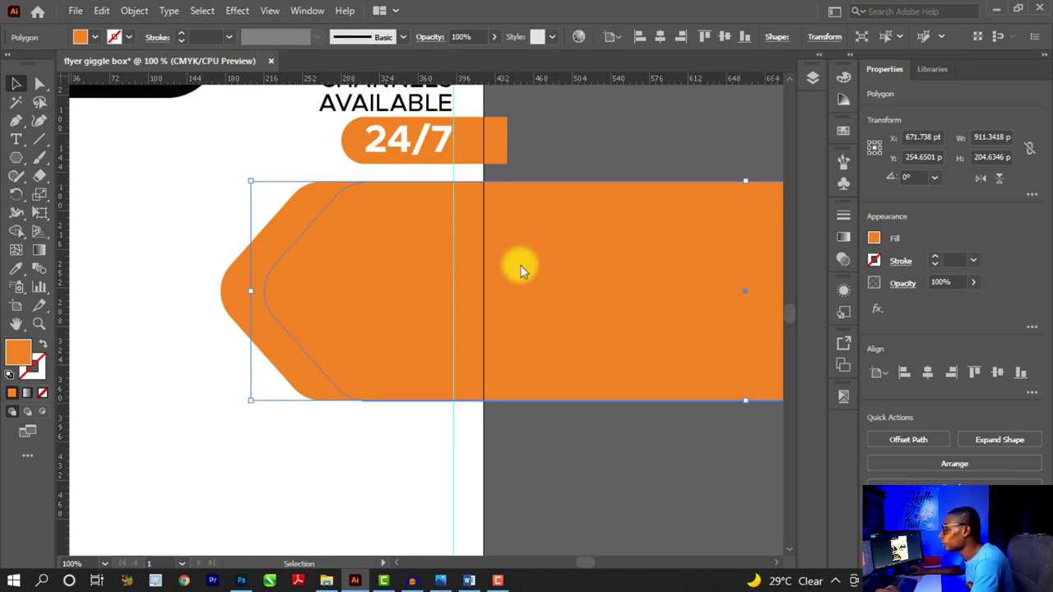
click(843, 129)
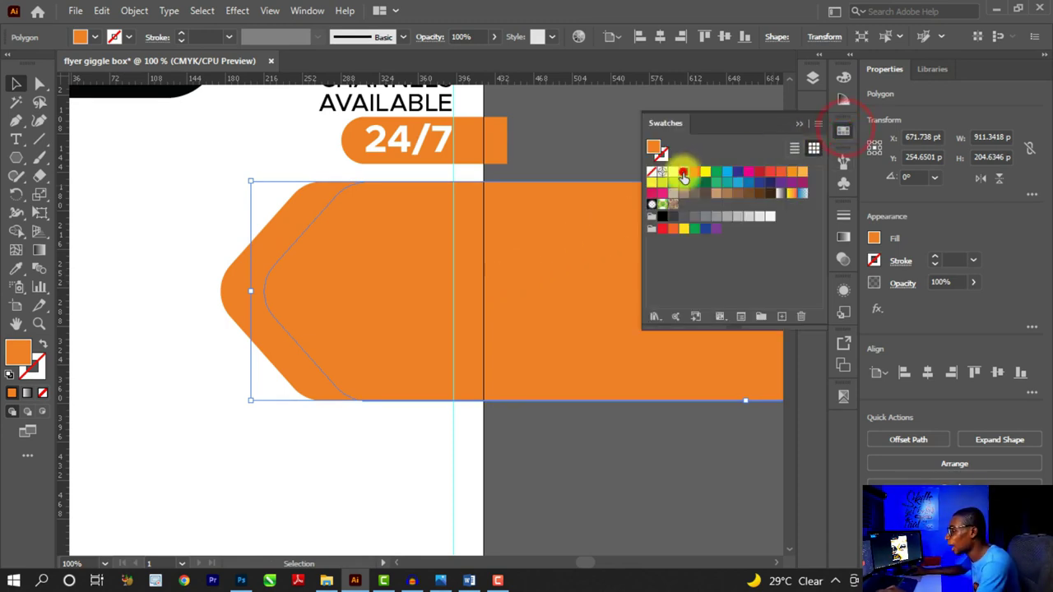
click(684, 171)
click(796, 123)
key(ctrl+minus)
key(ctrl+minus)
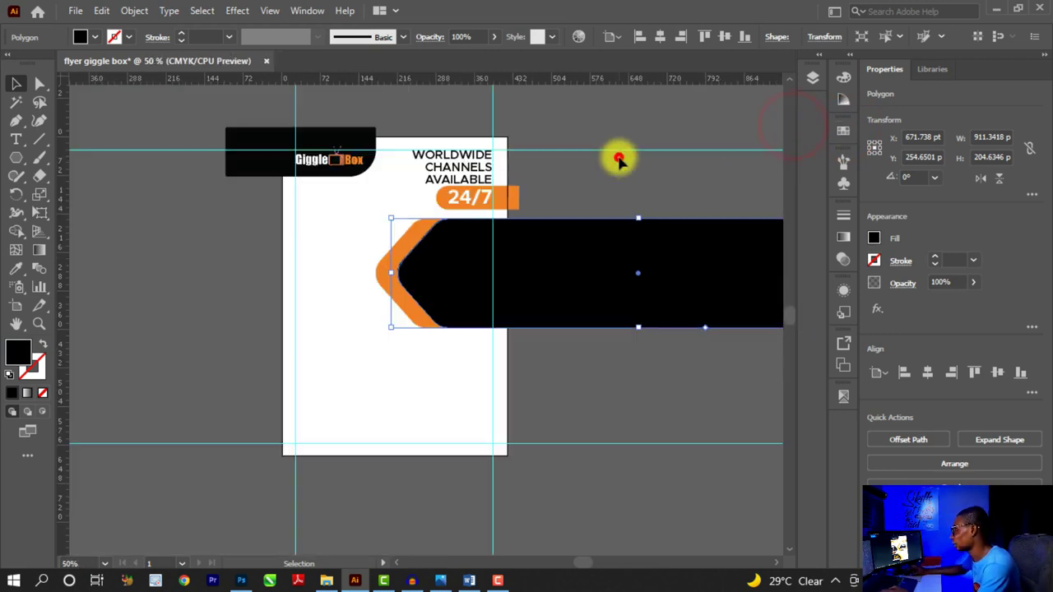
click(618, 157)
key(ctrl+plus)
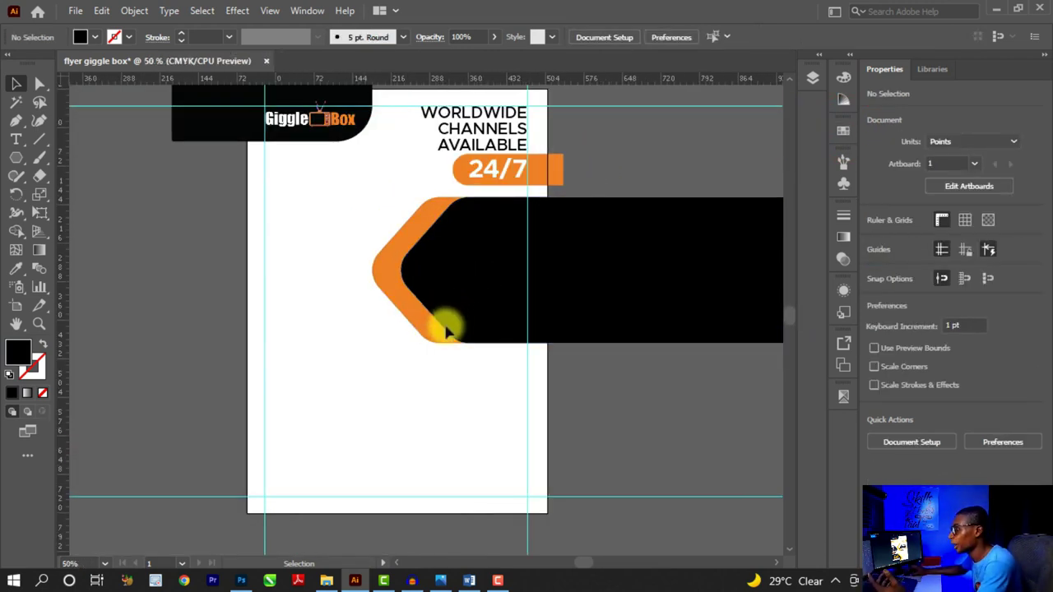
key(ctrl+minus)
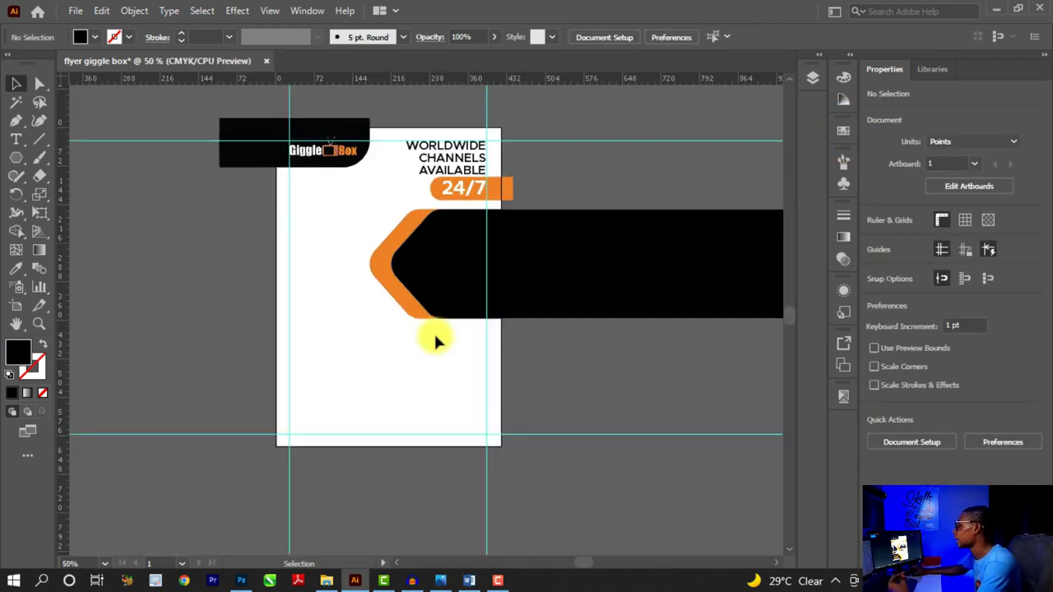
Duplicate the black hexagon to the left side of the flyer, with the copy's centre at about X -294 pt, Y 343 pt
click(519, 260)
drag(587, 269, 66, 280)
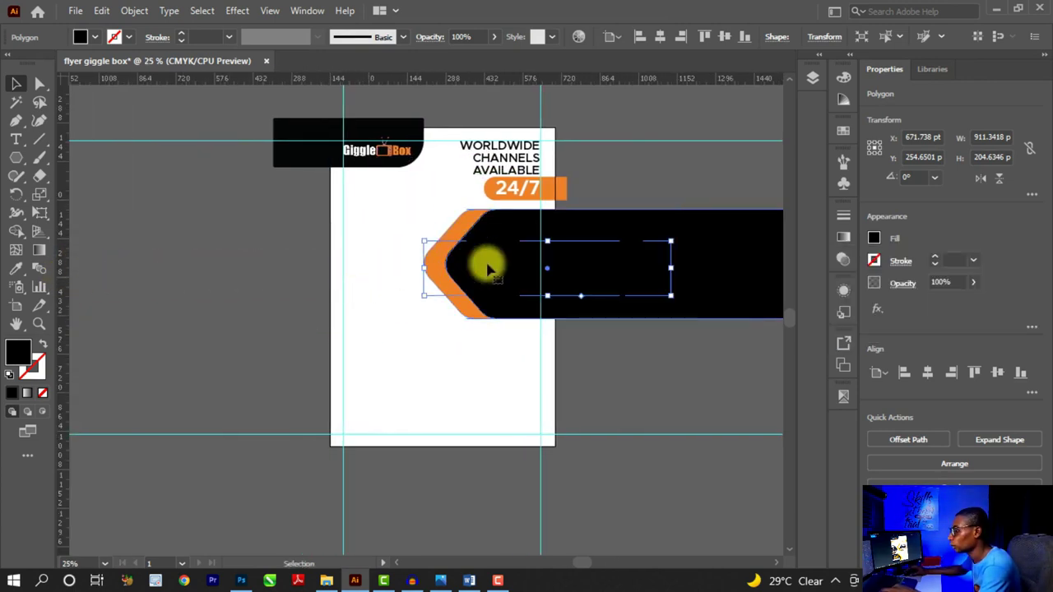
scroll(482, 263, down, 2)
scroll(489, 270, up, 1)
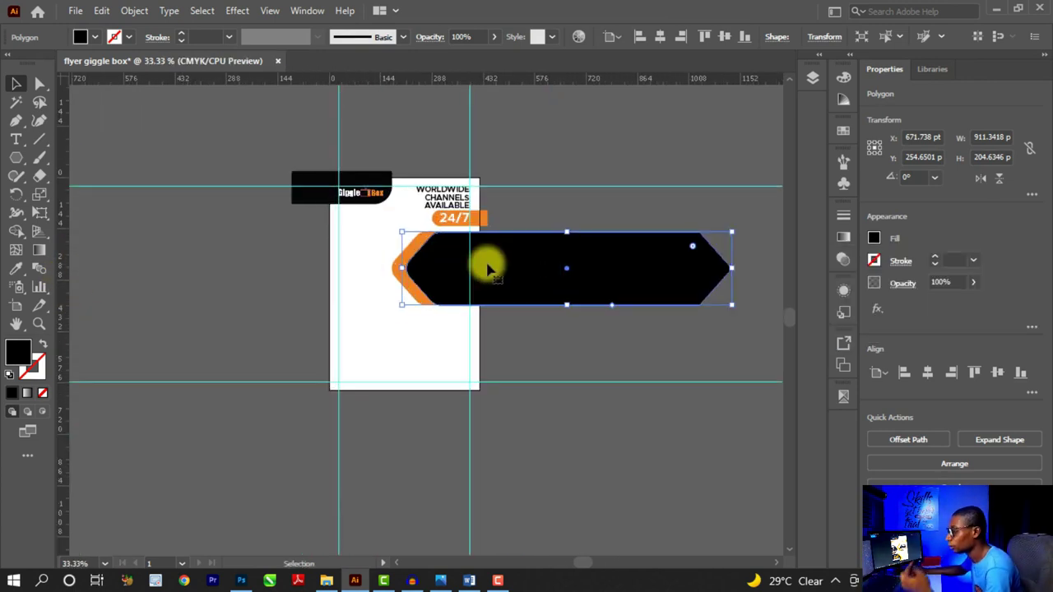
drag(526, 253, 208, 292)
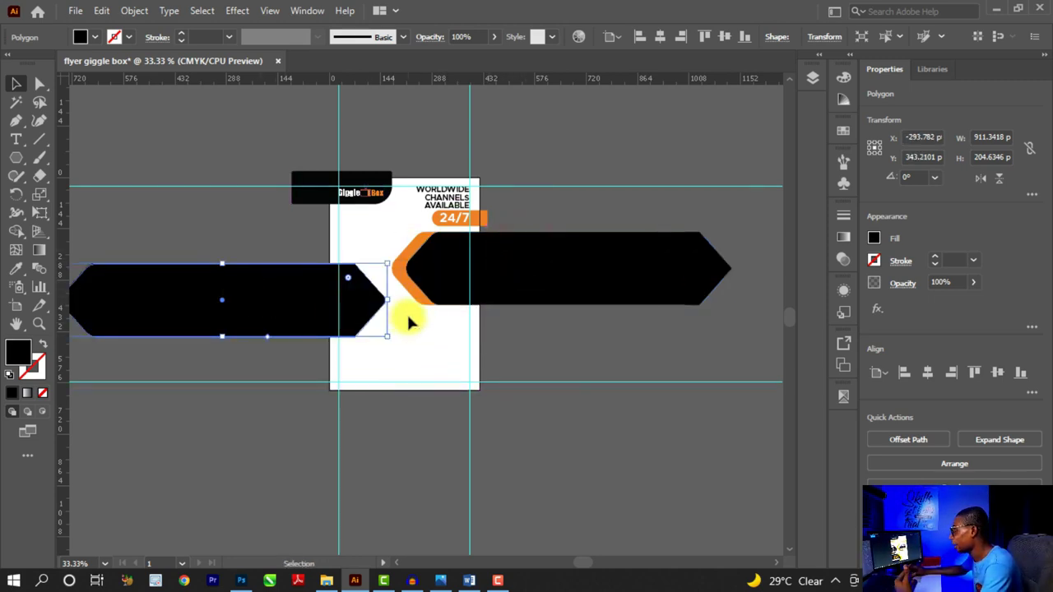
Reflect the copied black hexagon across the vertical axis
right_click(290, 304)
mouse_move(343, 475)
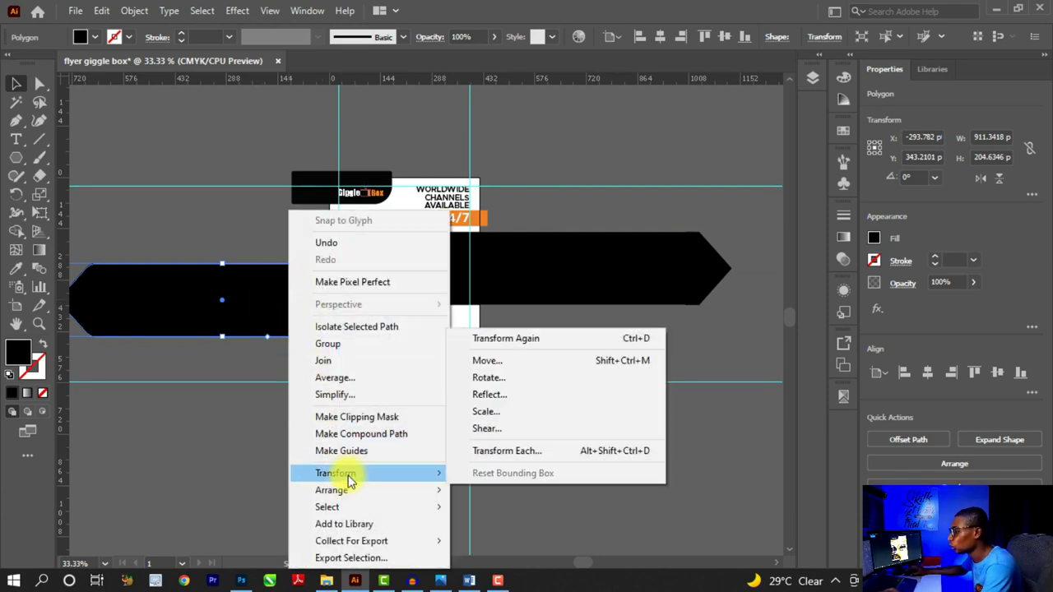
click(489, 394)
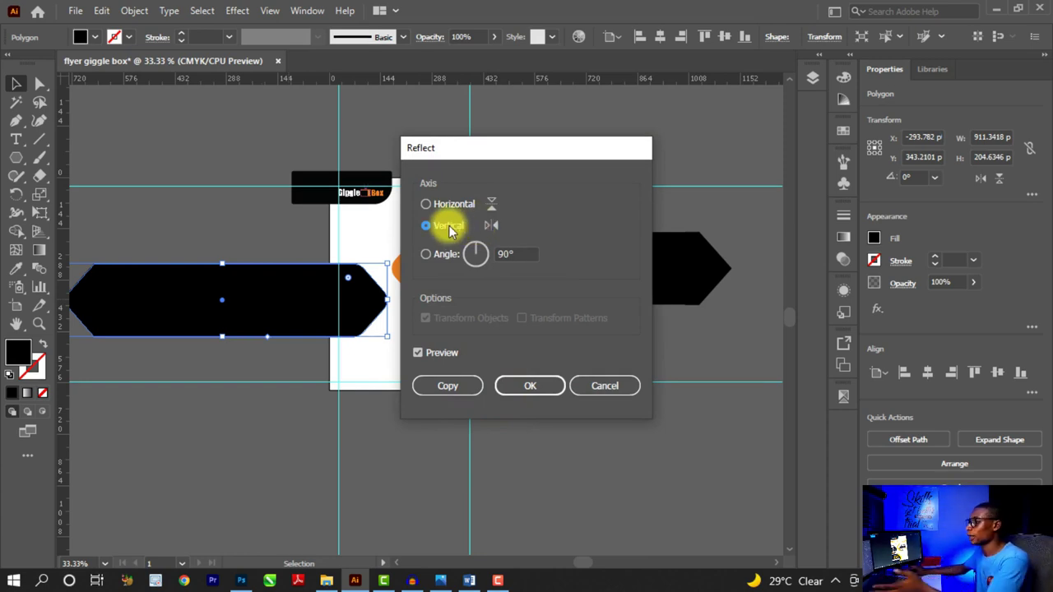
click(525, 385)
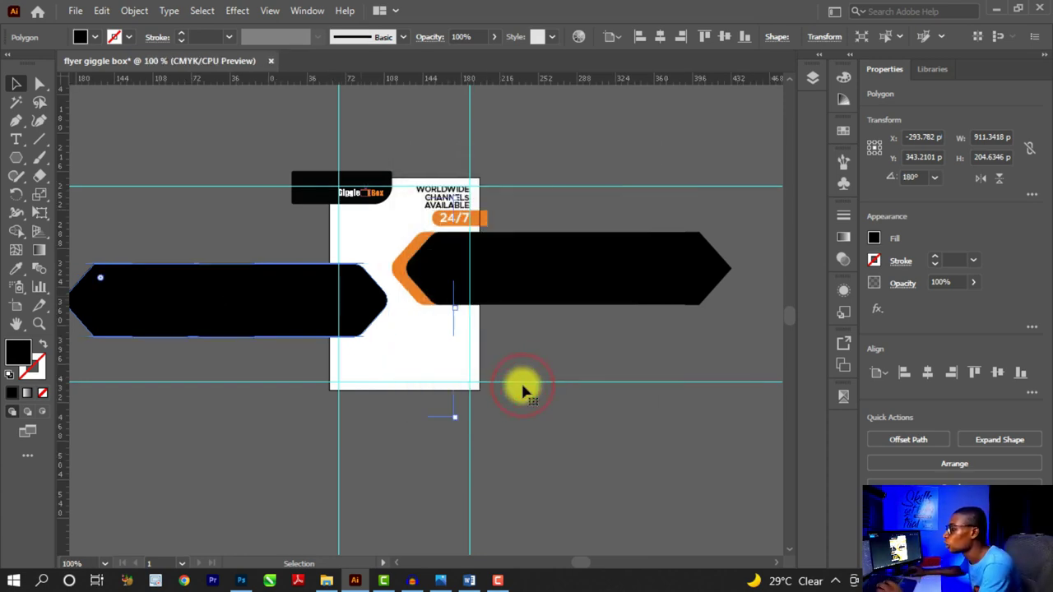
Move the reflected hexagon up, closer to the orange hexagon's tip, with its centre at about X -288 pt, Y 306 pt
key(ctrl+plus)
key(ctrl+plus)
key(ctrl+plus)
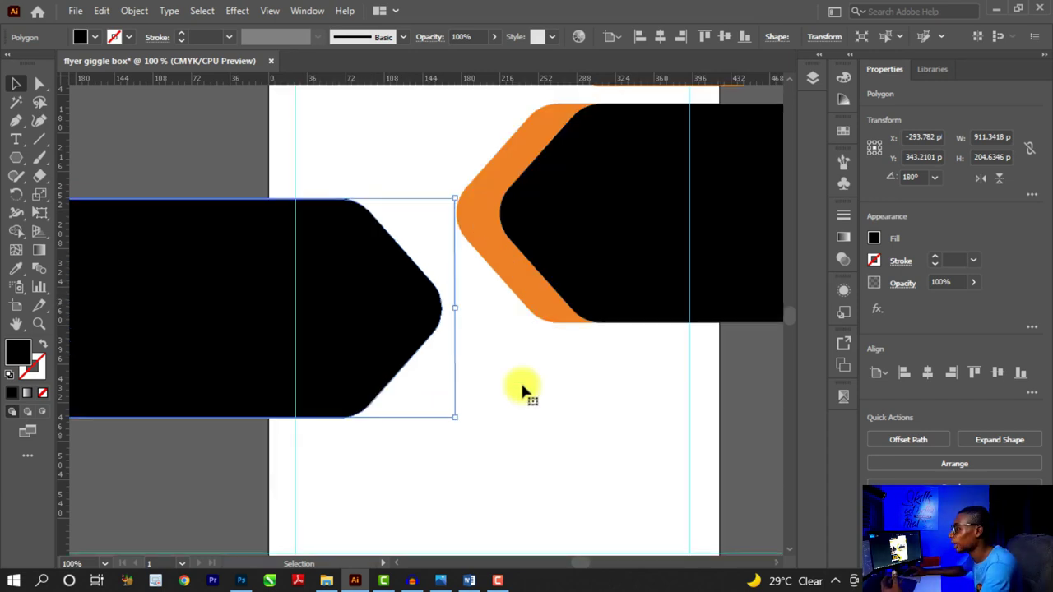
drag(357, 294, 364, 262)
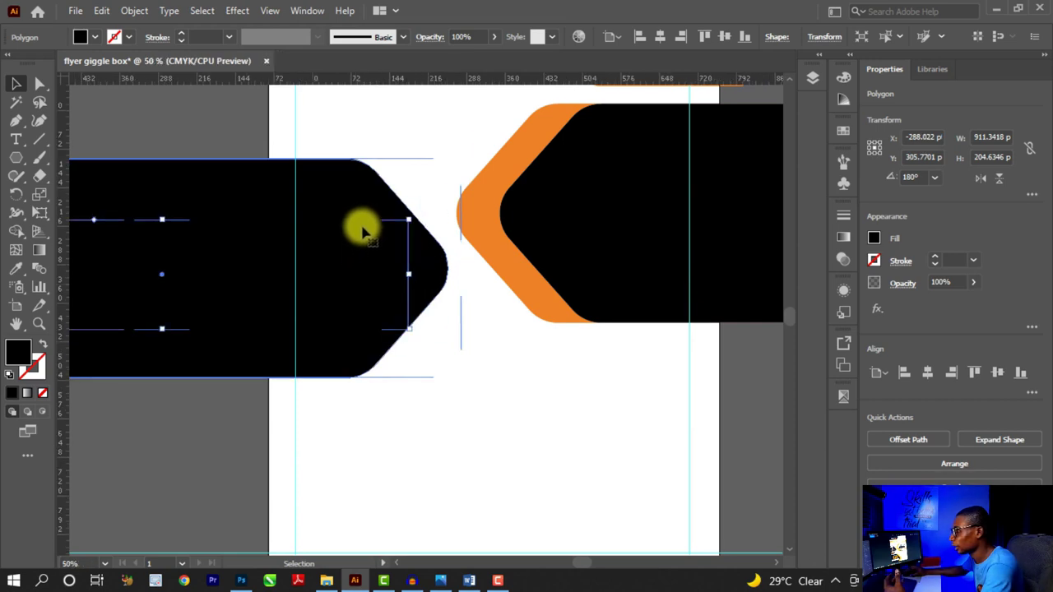
Scale the left black hexagon down proportionally from its outer lower corner to about 820 by 184 pt
key(ctrl+minus)
key(ctrl+minus)
key(ctrl+plus)
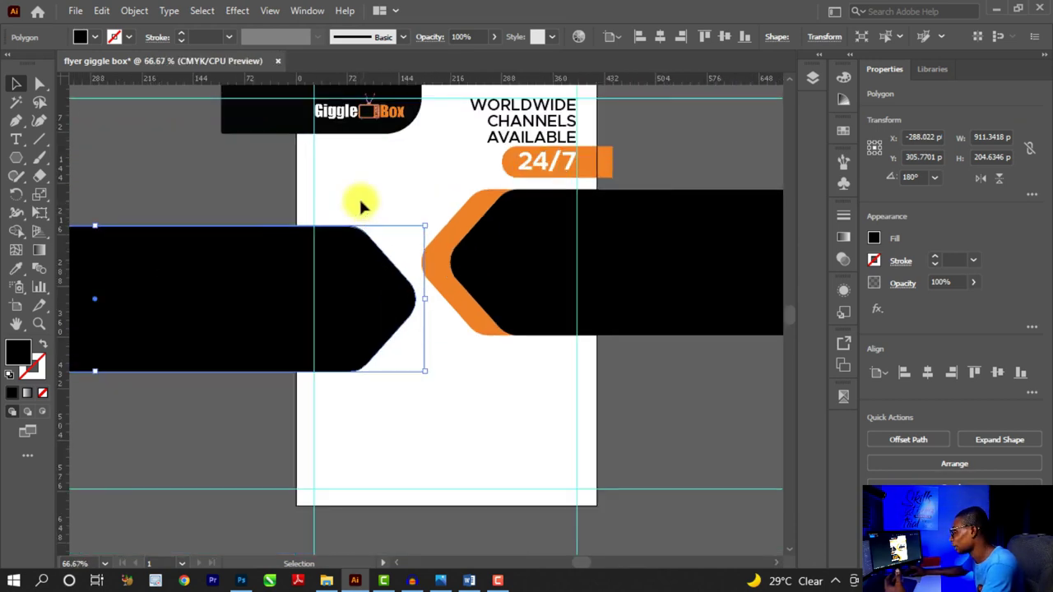
key(ctrl+minus)
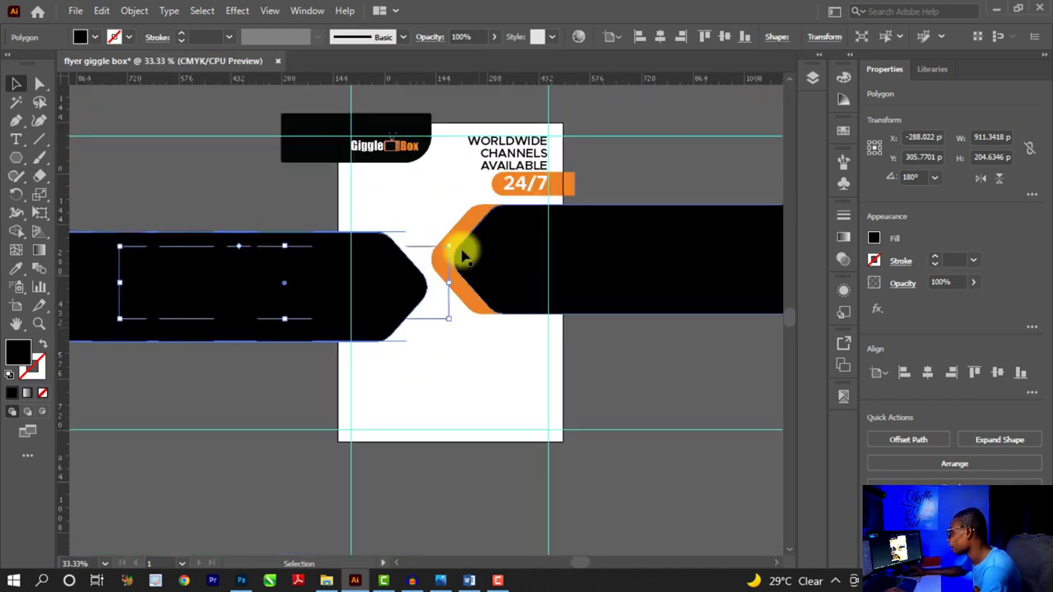
key(ctrl+minus)
scroll(463, 256, down, 1)
scroll(271, 294, up, 1)
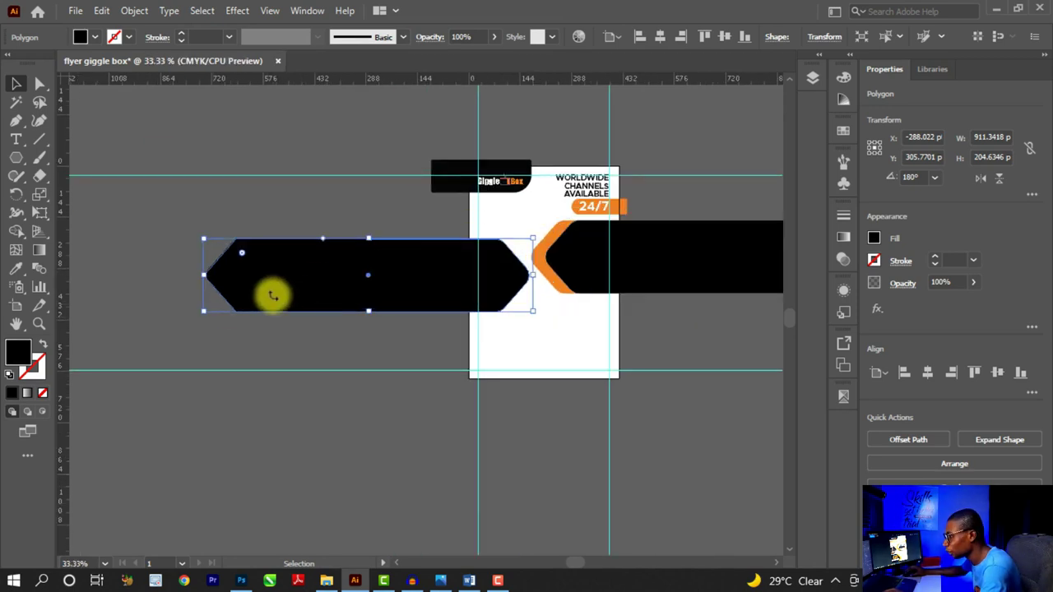
drag(205, 314, 237, 307)
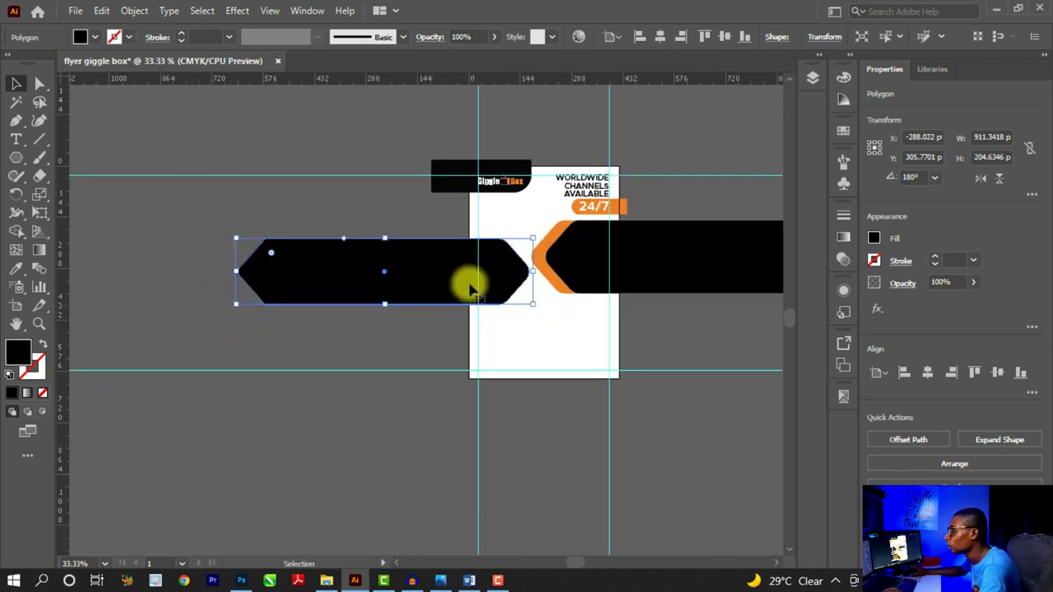
Nudge the left black hexagon slightly away from the orange tip, to about X -247 pt, Y 298 pt, and deselect it
scroll(535, 276, up, 1)
scroll(533, 275, up, 1)
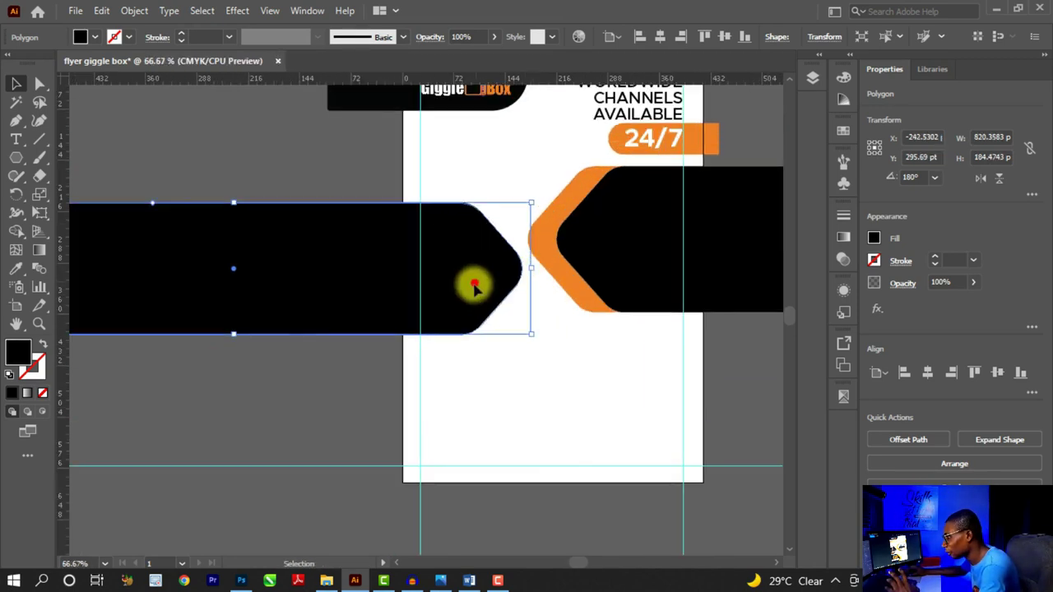
drag(469, 285, 470, 286)
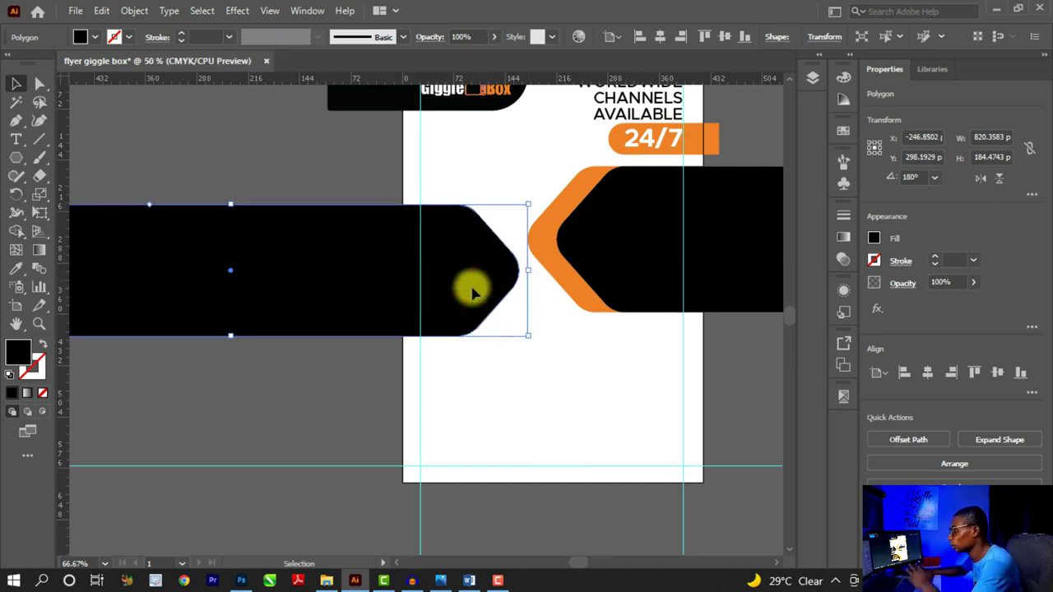
scroll(526, 284, down, 1)
scroll(523, 273, up, 1)
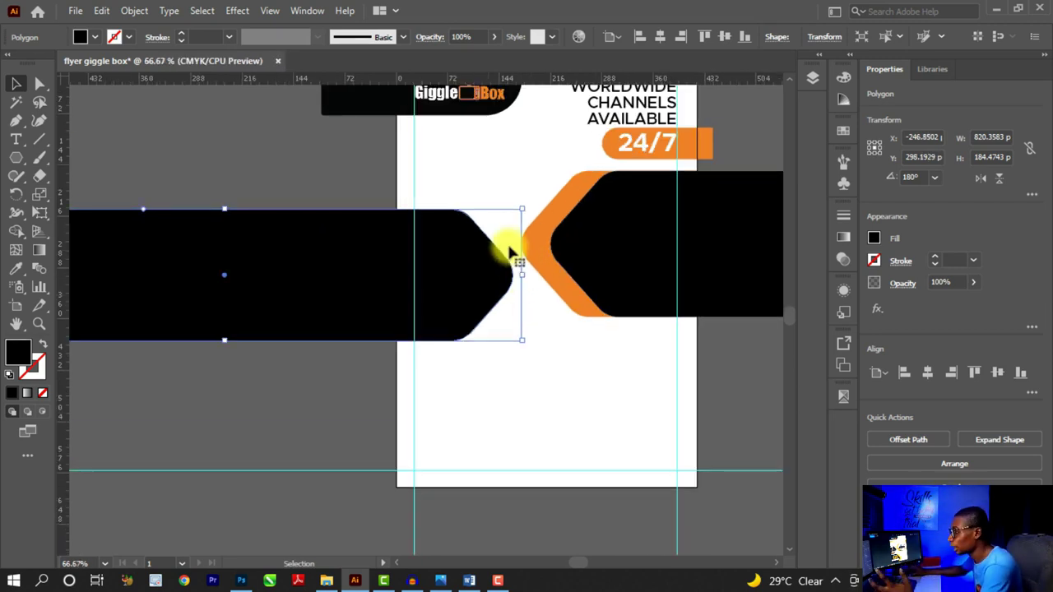
scroll(505, 244, up, 1)
scroll(505, 238, down, 2)
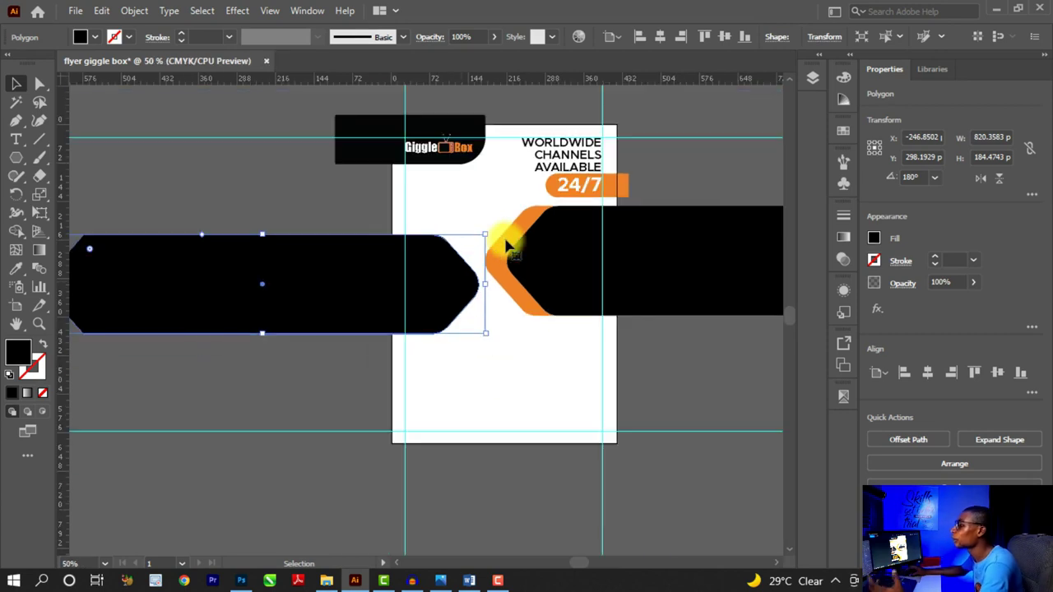
click(324, 196)
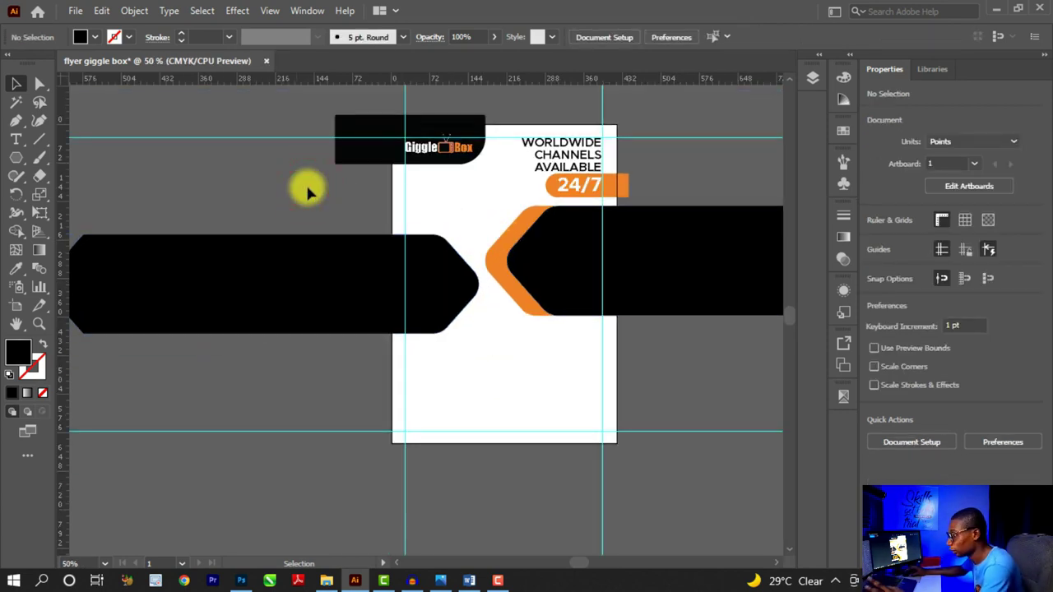
scroll(444, 270, down, 1)
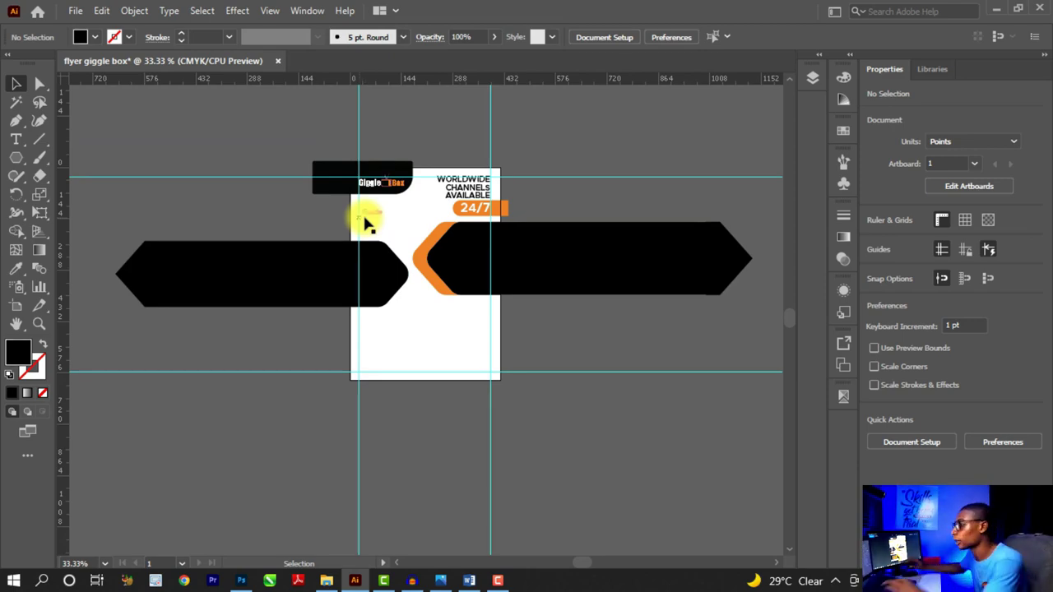
Place the photo of the man watching TV from the GIGGLE BOX folder into the flyer document
key(ctrl+plus)
click(326, 580)
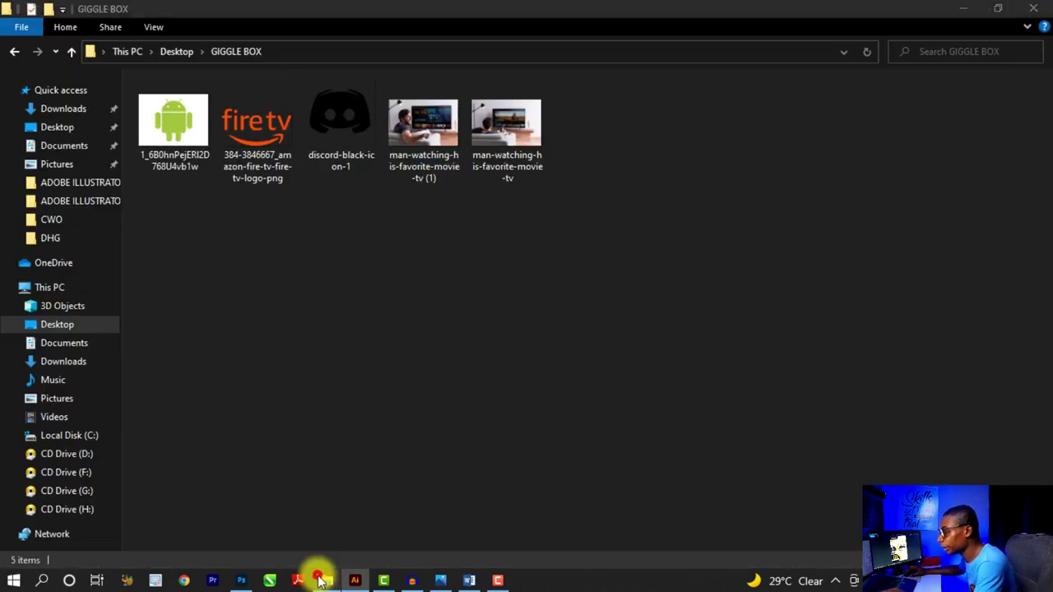
drag(396, 218, 431, 341)
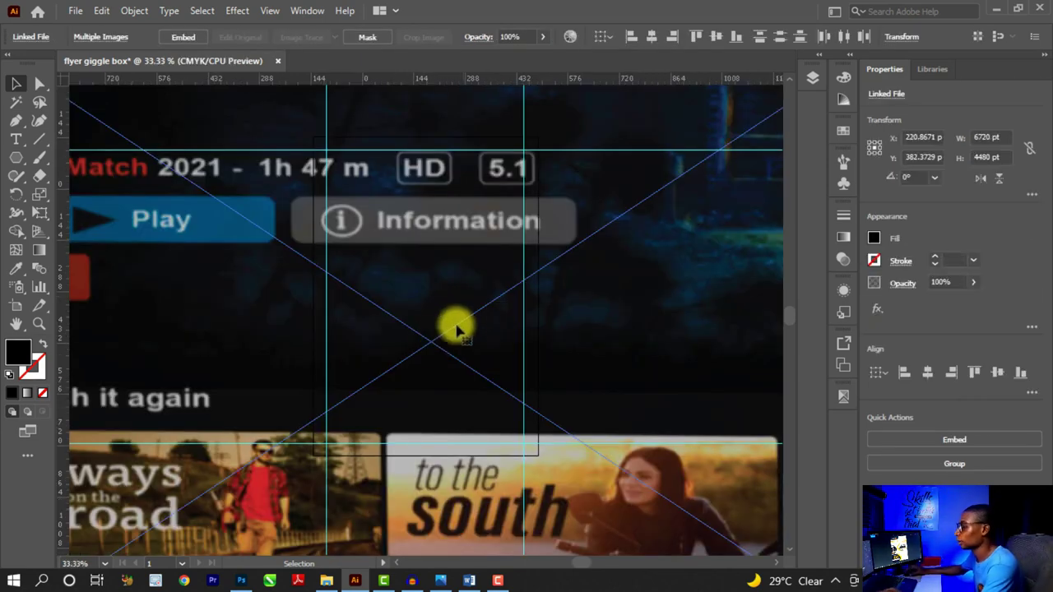
Move the placed photo off the artboard to about X -3837 pt, Y -1858 pt and embed it in the document
scroll(481, 310, down, 3)
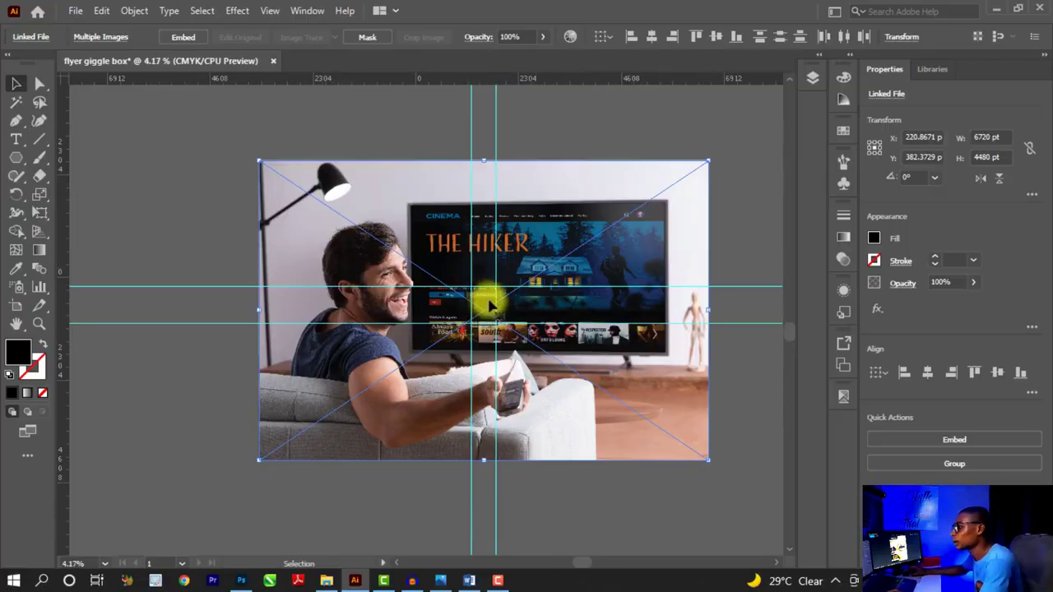
key(ctrl+minus)
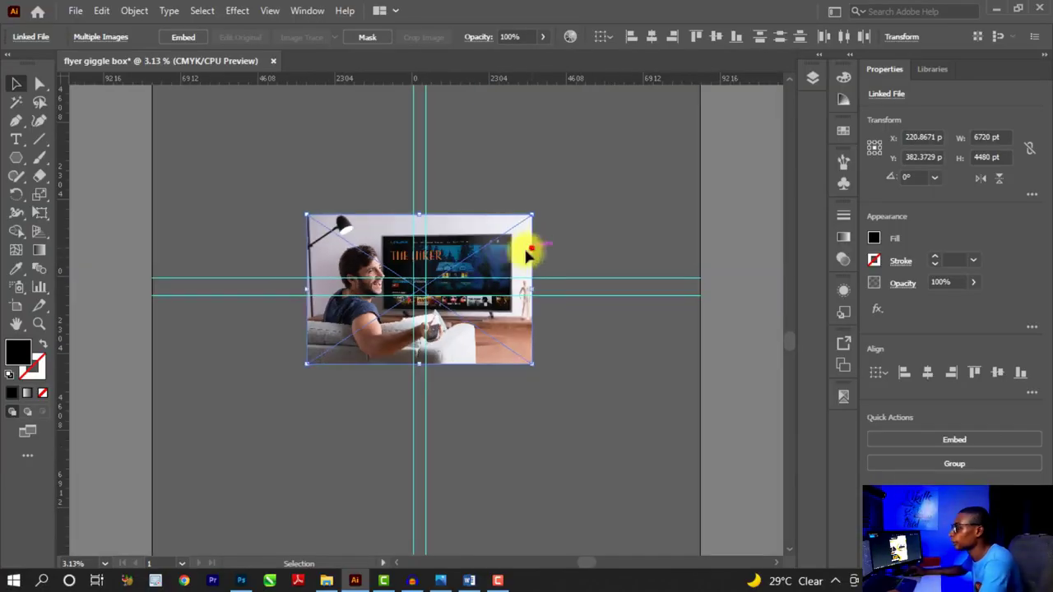
drag(528, 247, 327, 175)
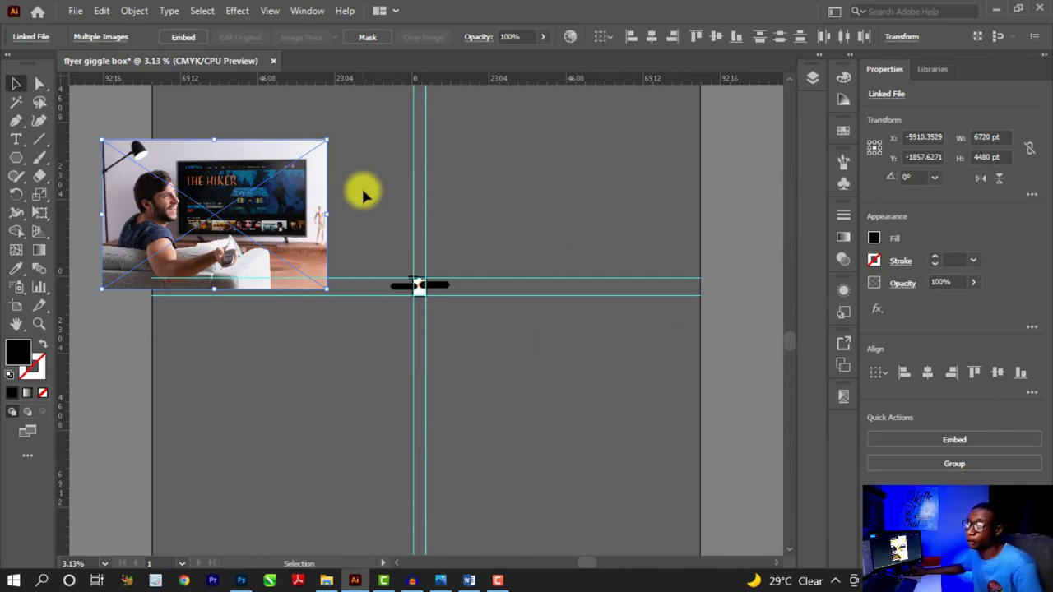
drag(222, 204, 291, 197)
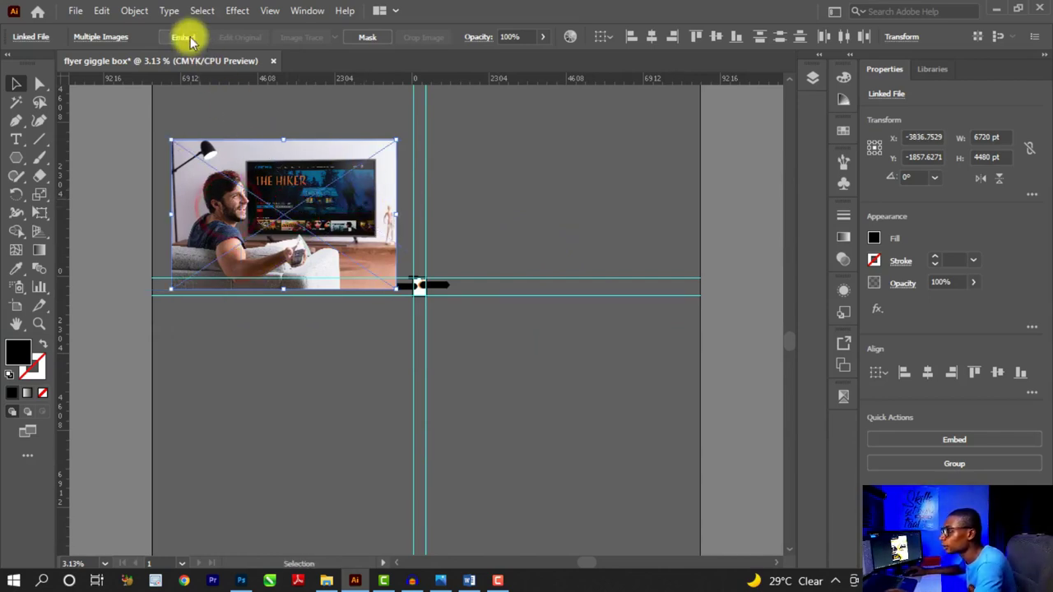
click(184, 37)
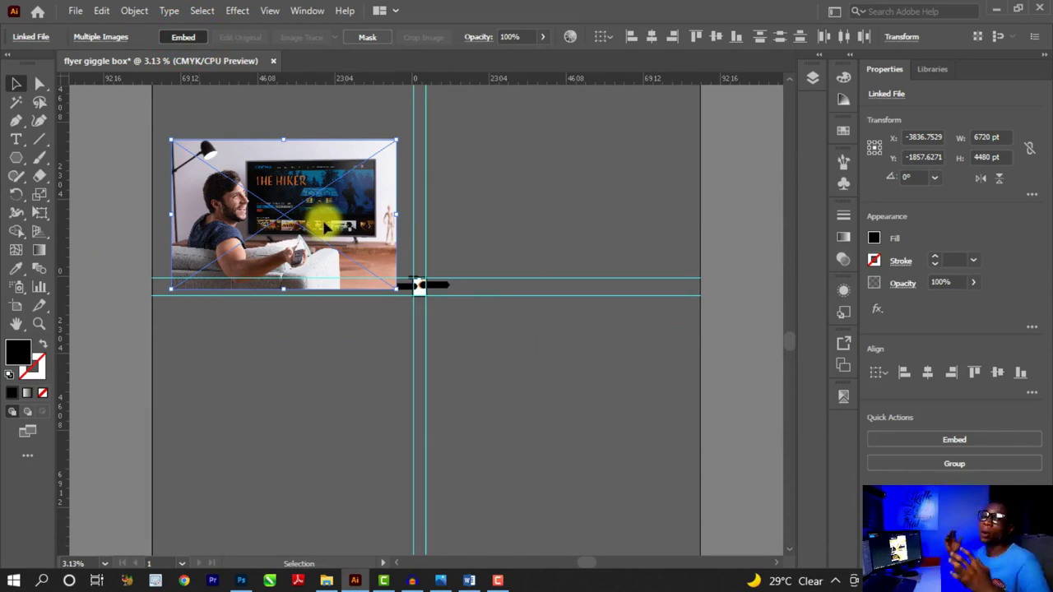
Scale the photo to about 331 by 221 pt and position it over the right black hexagon's pointed end
key(ctrl+plus)
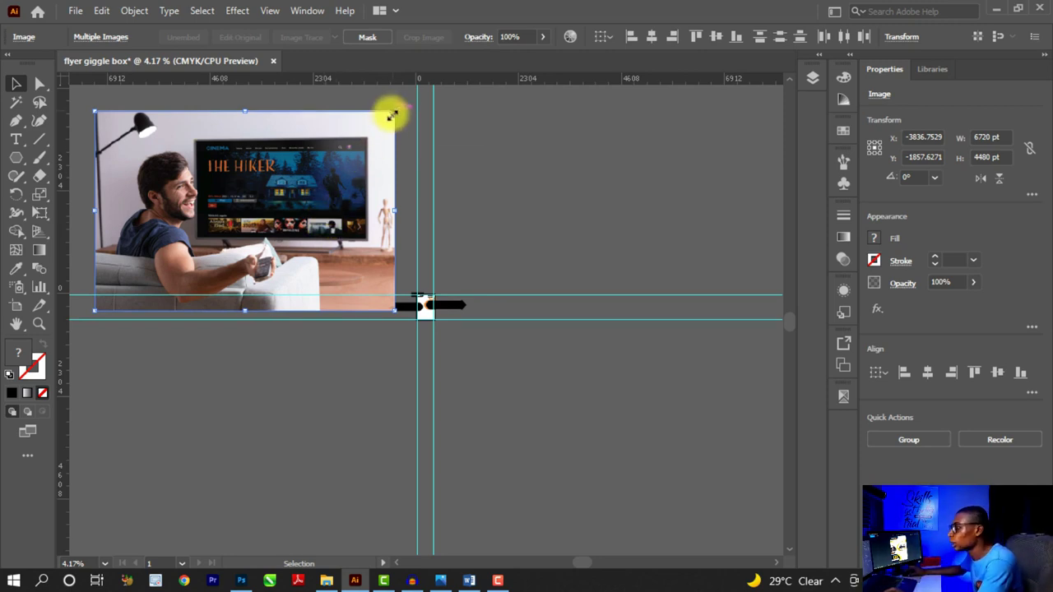
drag(392, 111, 425, 309)
scroll(427, 310, up, 5)
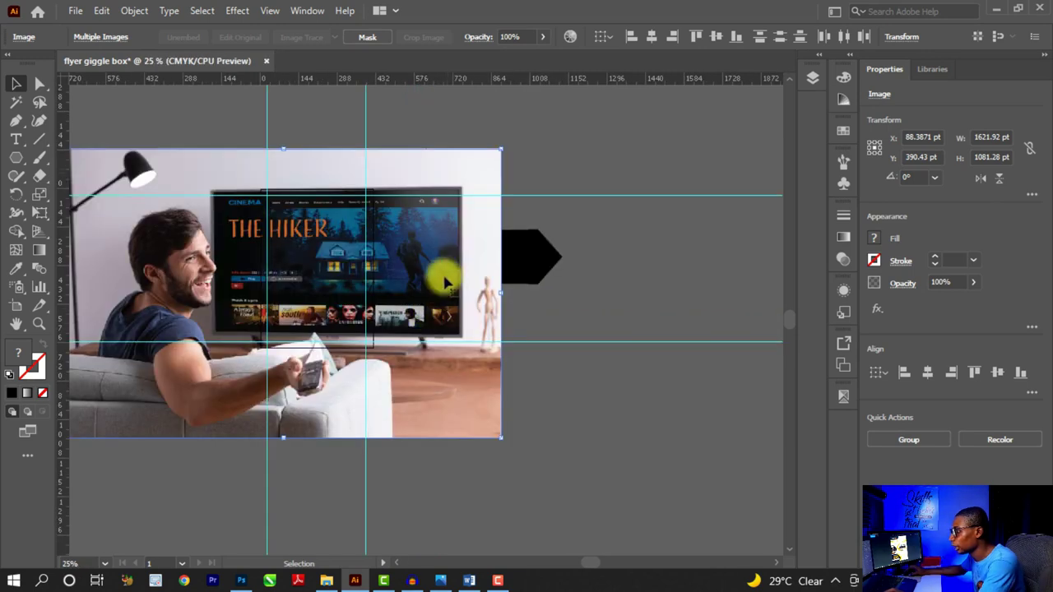
drag(502, 149, 304, 315)
scroll(305, 280, up, 2)
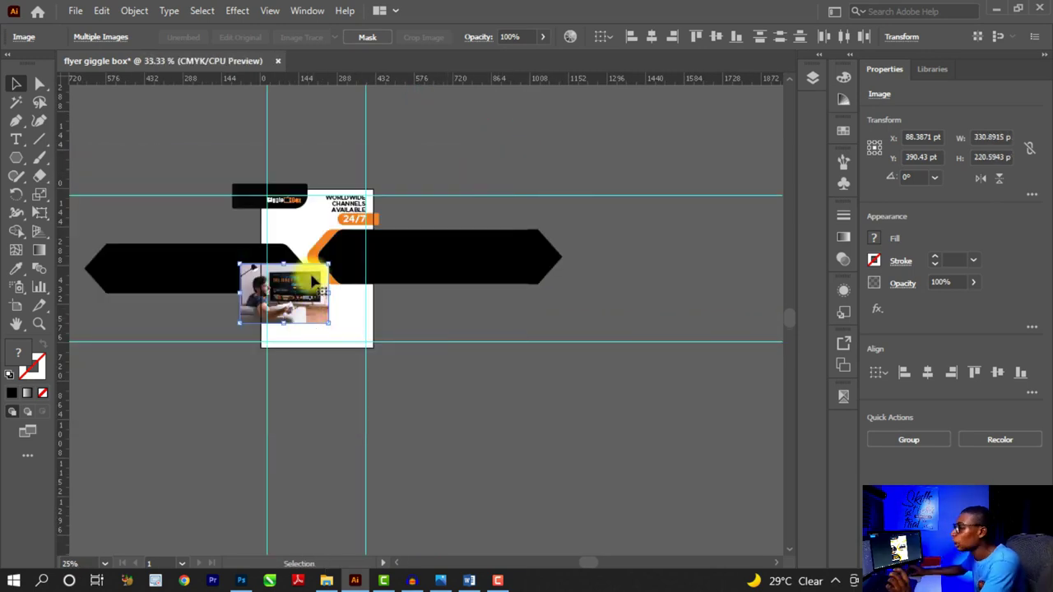
drag(277, 301, 423, 234)
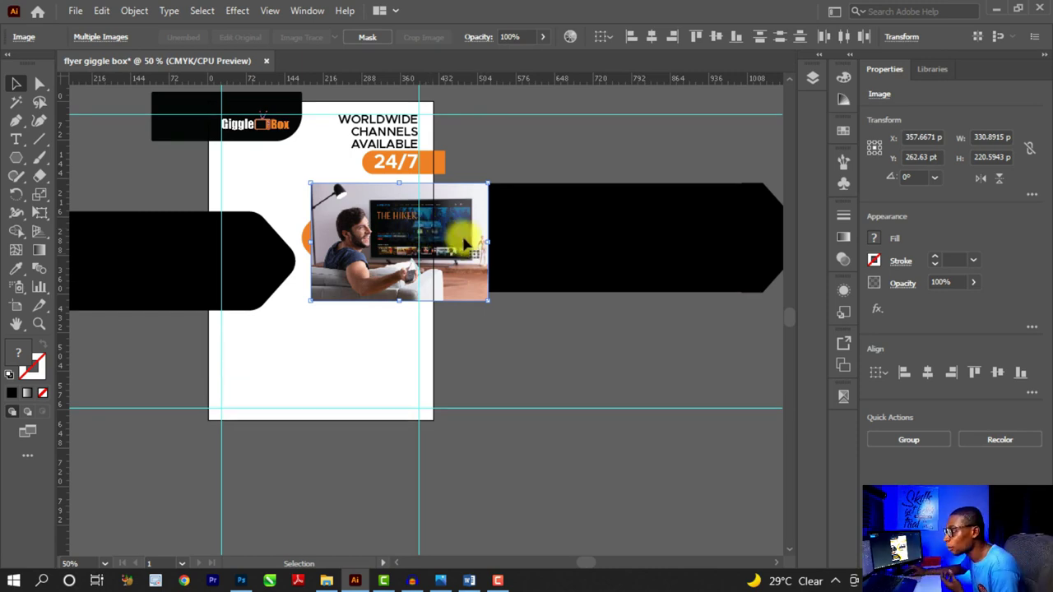
drag(487, 242, 395, 250)
scroll(364, 256, up, 2)
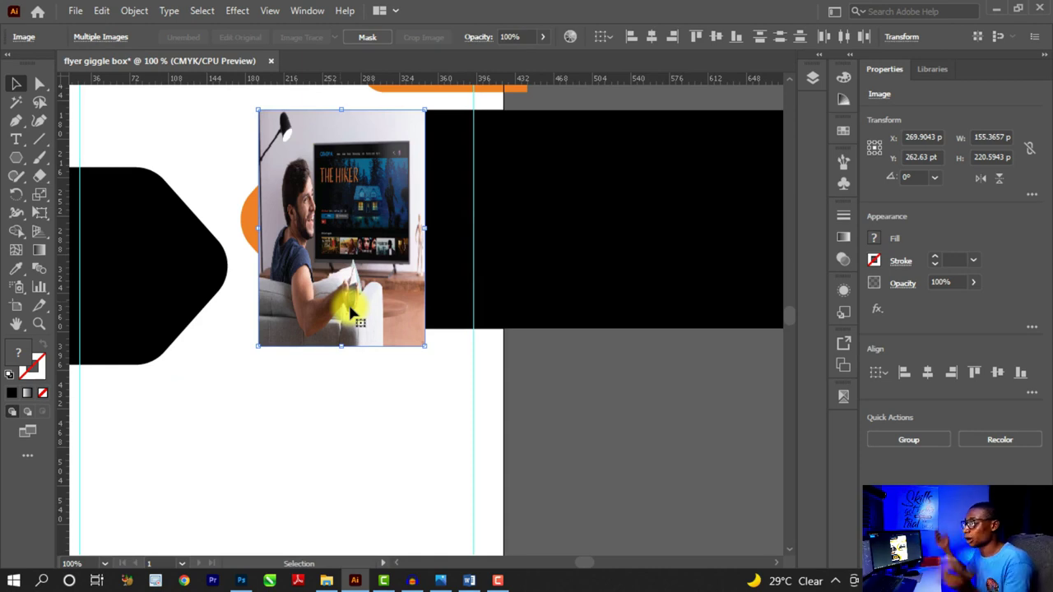
key(ctrl+z)
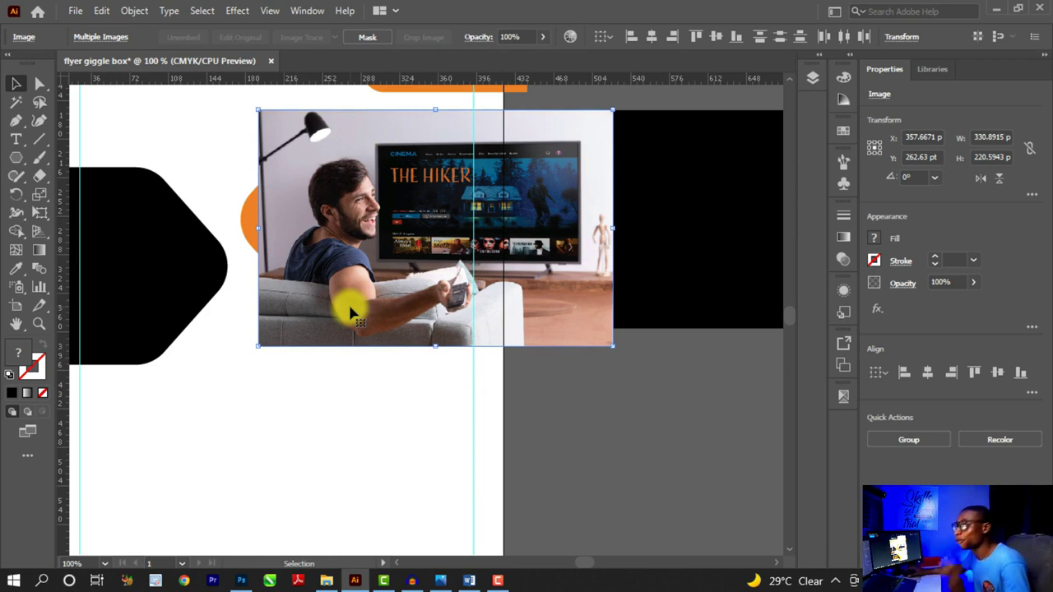
Send the photo to the back and clip it with the right black hexagon using a clipping mask
right_click(415, 221)
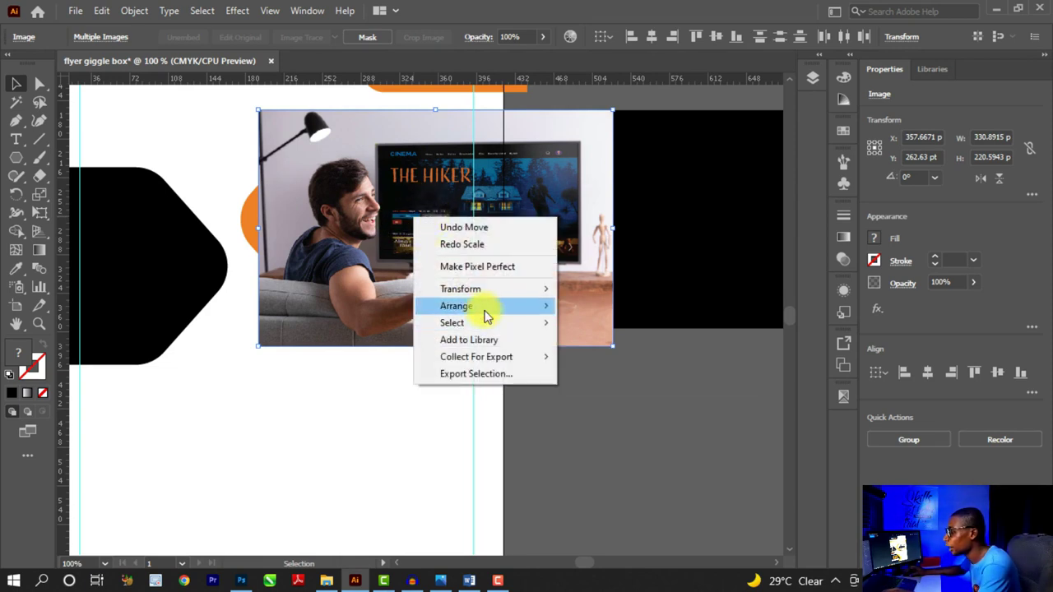
mouse_move(486, 311)
click(603, 357)
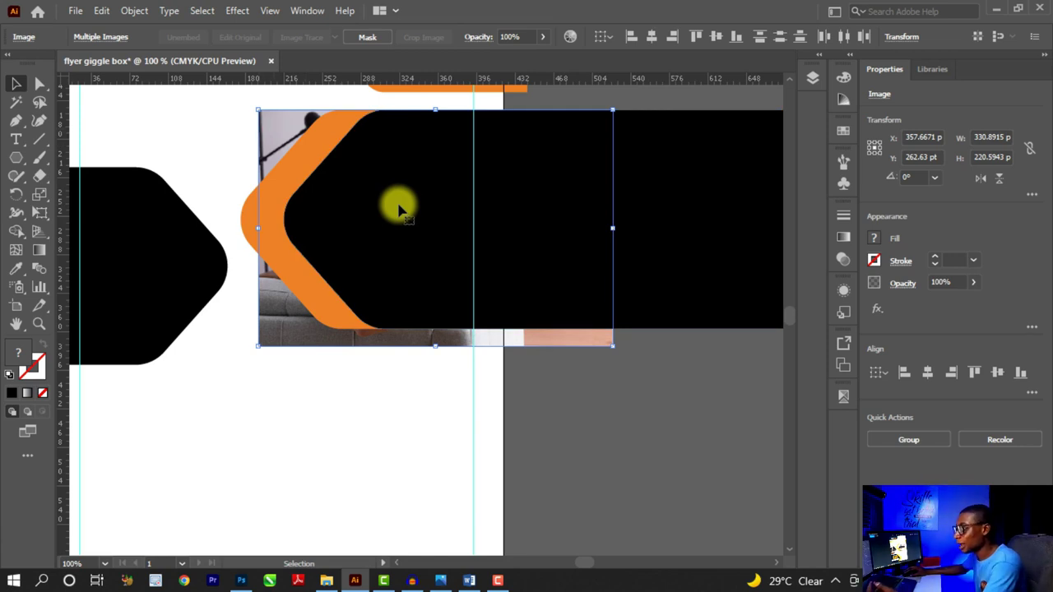
shift+click(409, 181)
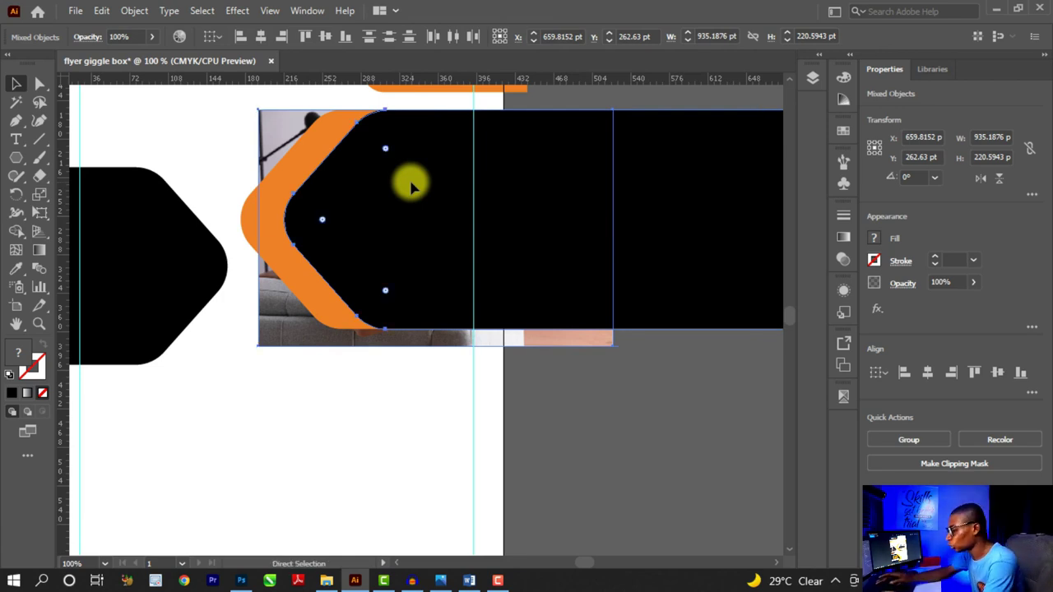
key(ctrl+7)
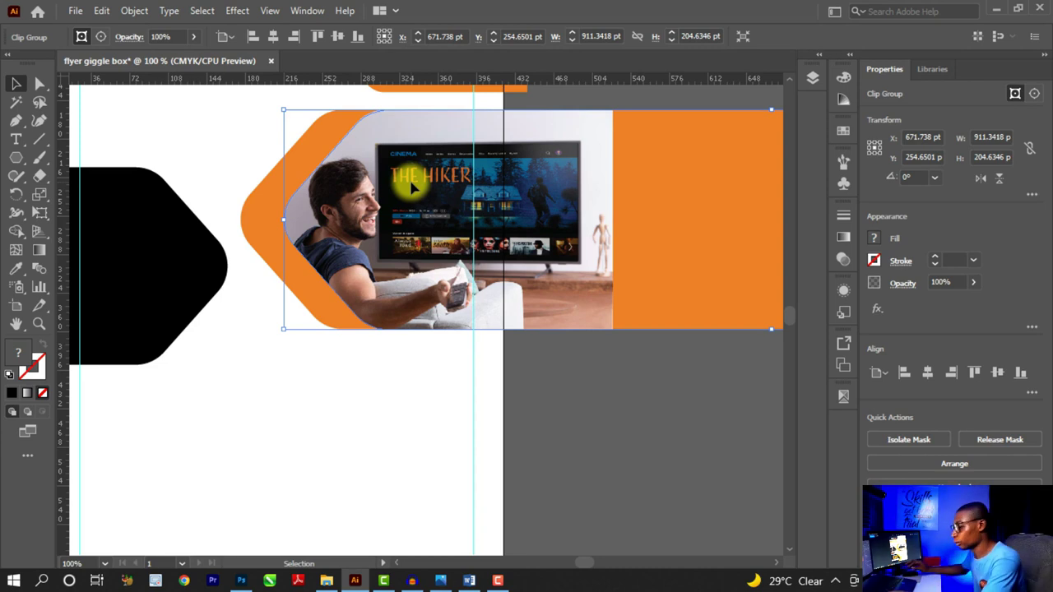
Undo the right hexagon's clipping mask and clip the photo with that hexagon again
key(a)
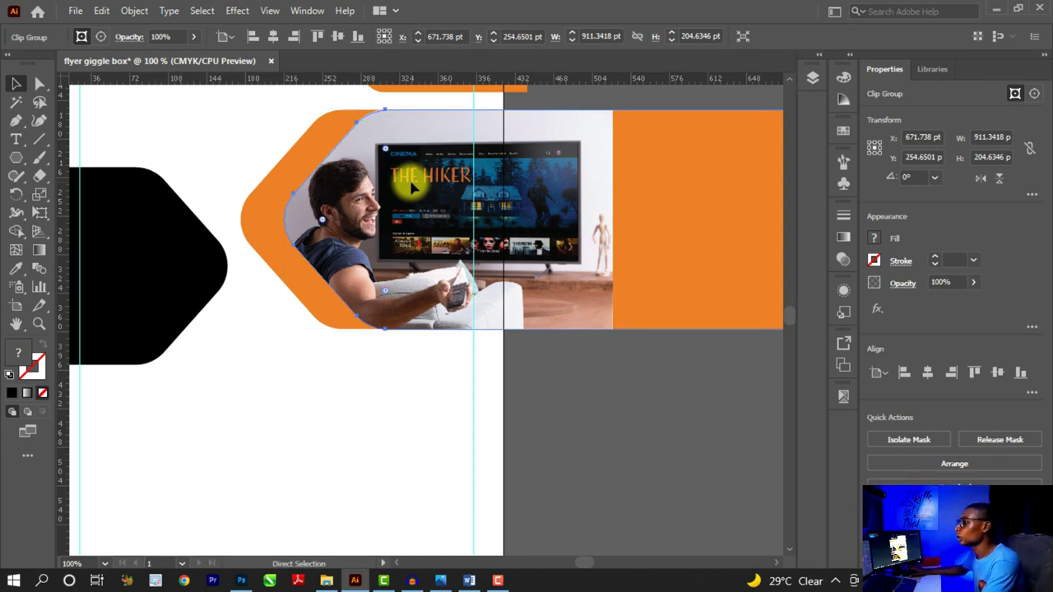
key(ctrl+z)
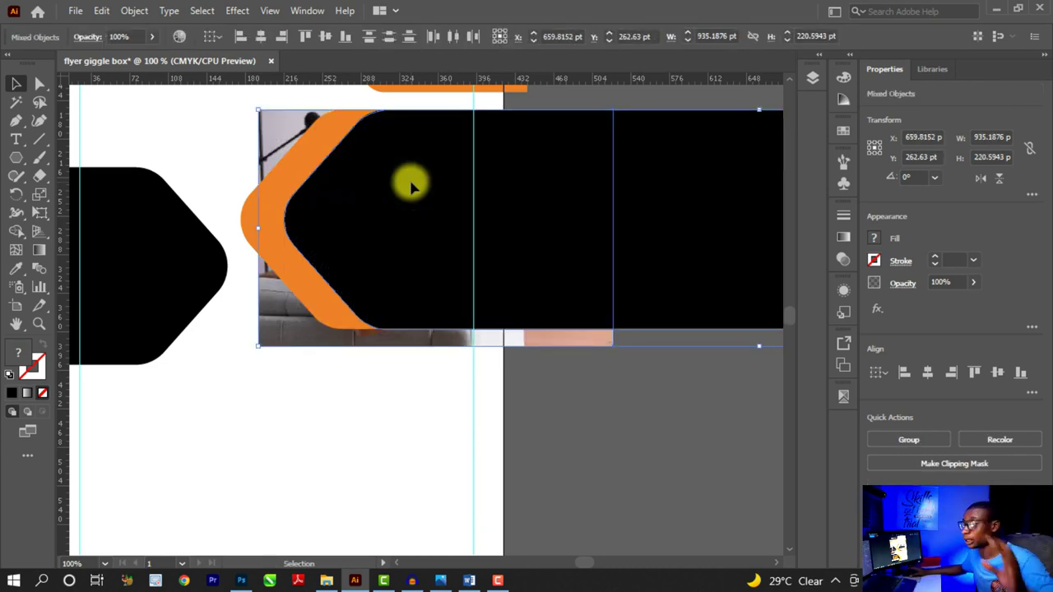
right_click(411, 185)
click(504, 323)
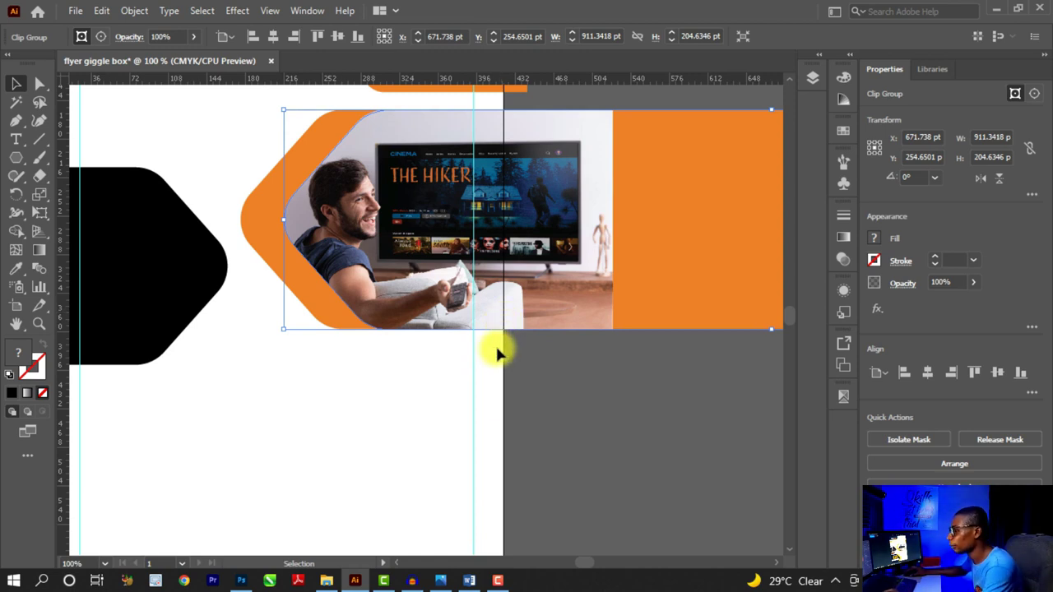
scroll(500, 348, down, 1)
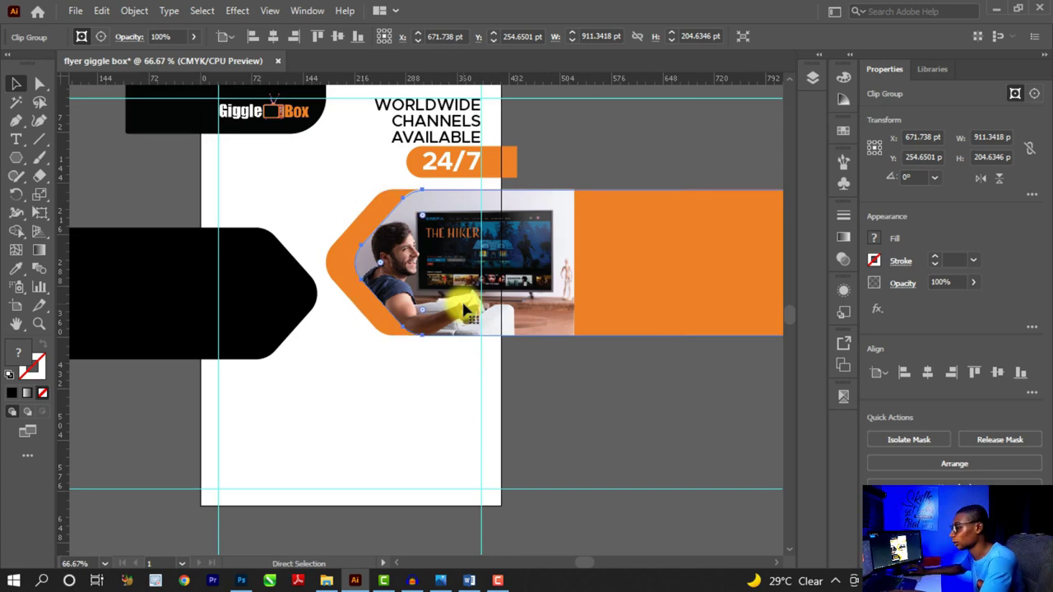
Release the right hexagon's clipping mask and move the THE HIKER photo behind the left black hexagon, at about X 132 pt, Y 303 pt
key(ctrl+alt+7)
click(515, 386)
drag(390, 344, 229, 375)
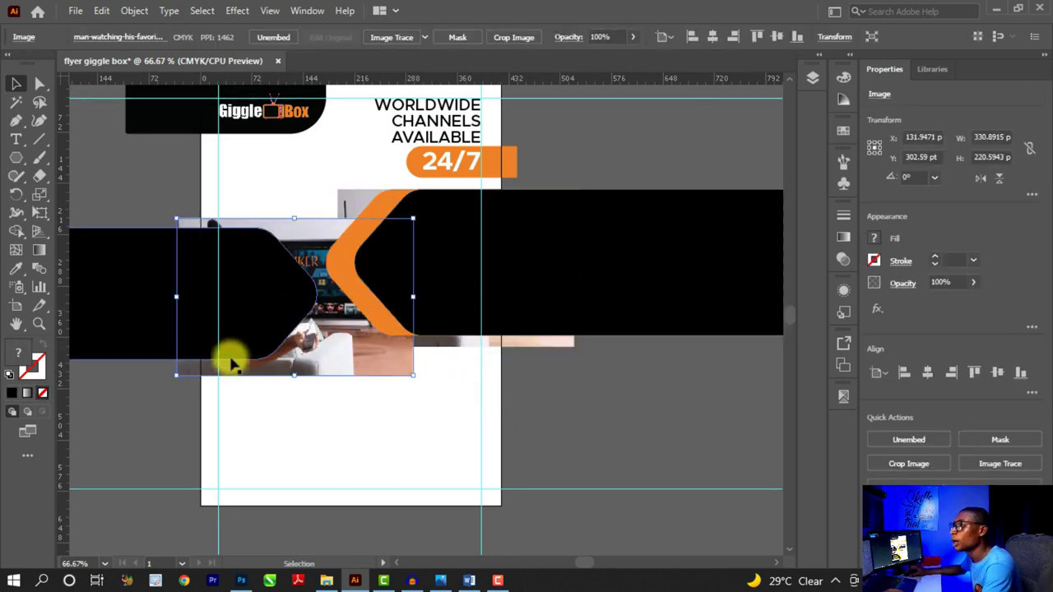
key(ctrl+plus)
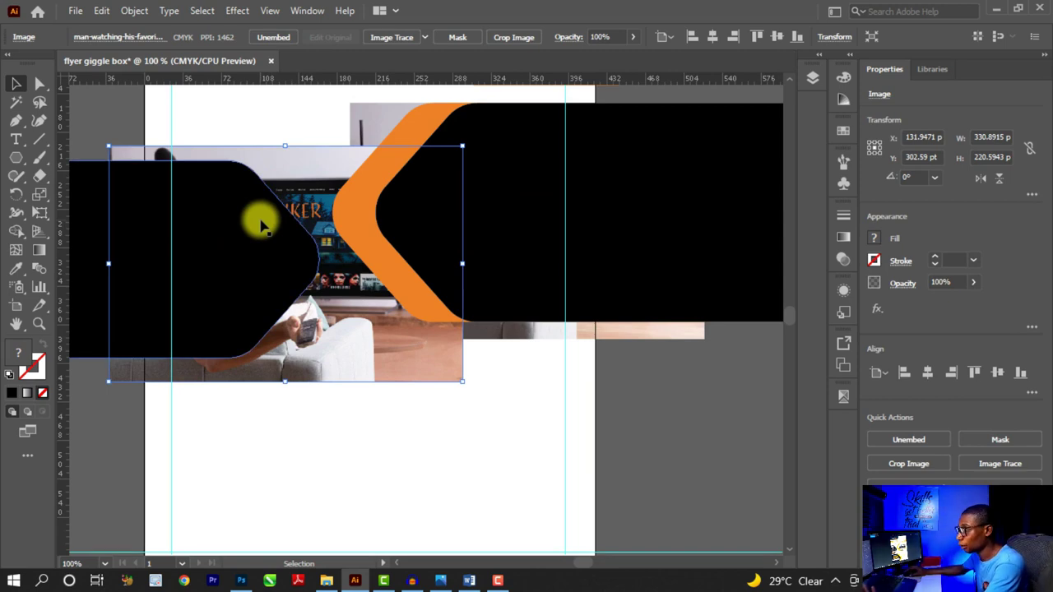
key(ctrl+minus)
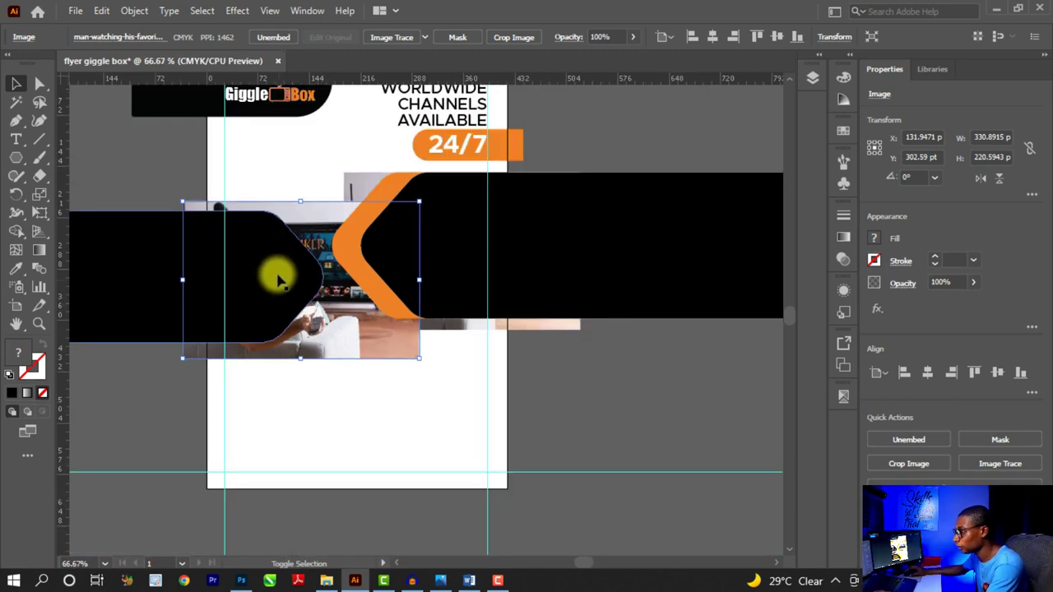
Clip the THE HIKER photo with the left black hexagon using a clipping mask
shift+click(279, 280)
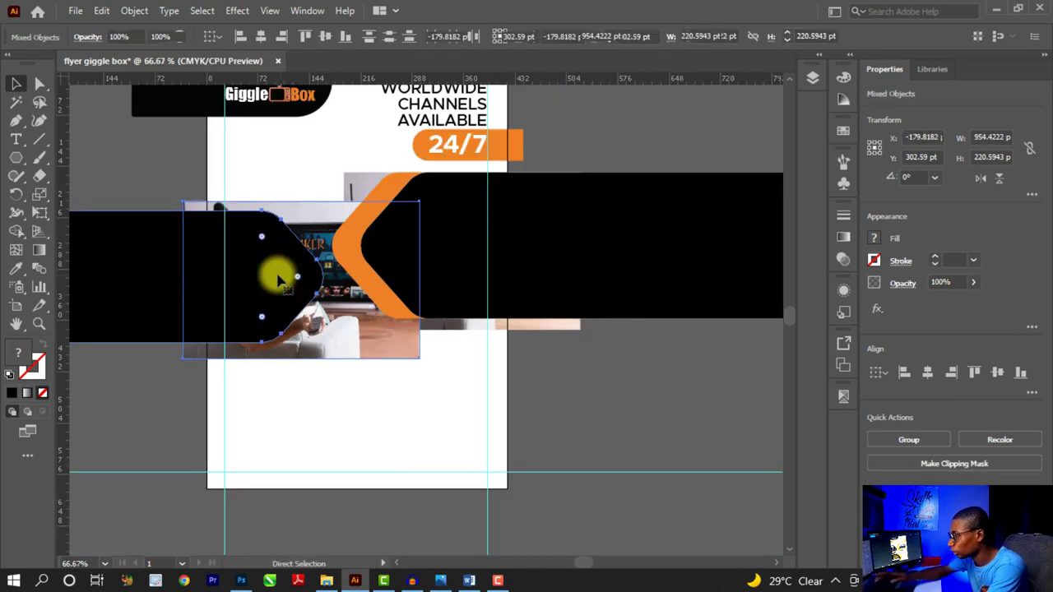
key(ctrl+7)
key(ctrl+plus)
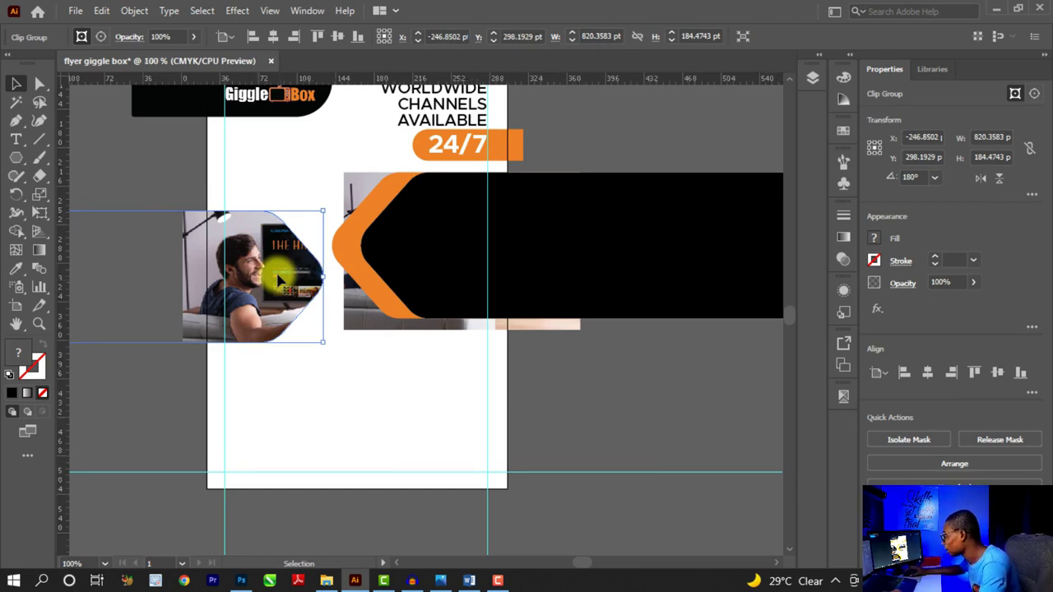
Select only the photo inside the left hexagon's mask and shift it left to about X 107 pt, Y 302 pt
click(39, 84)
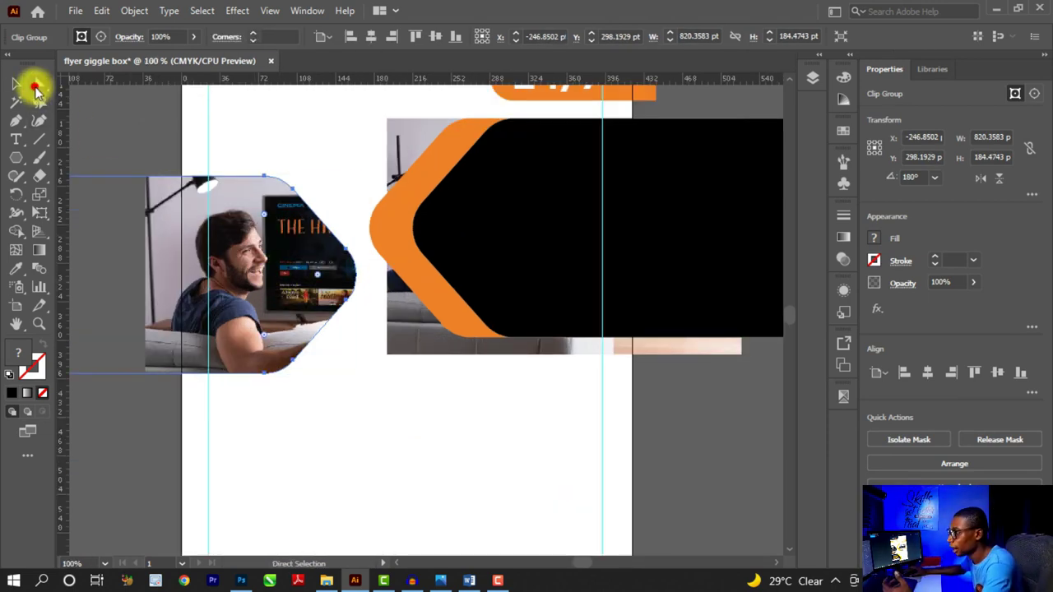
click(249, 232)
key(ctrl+minus)
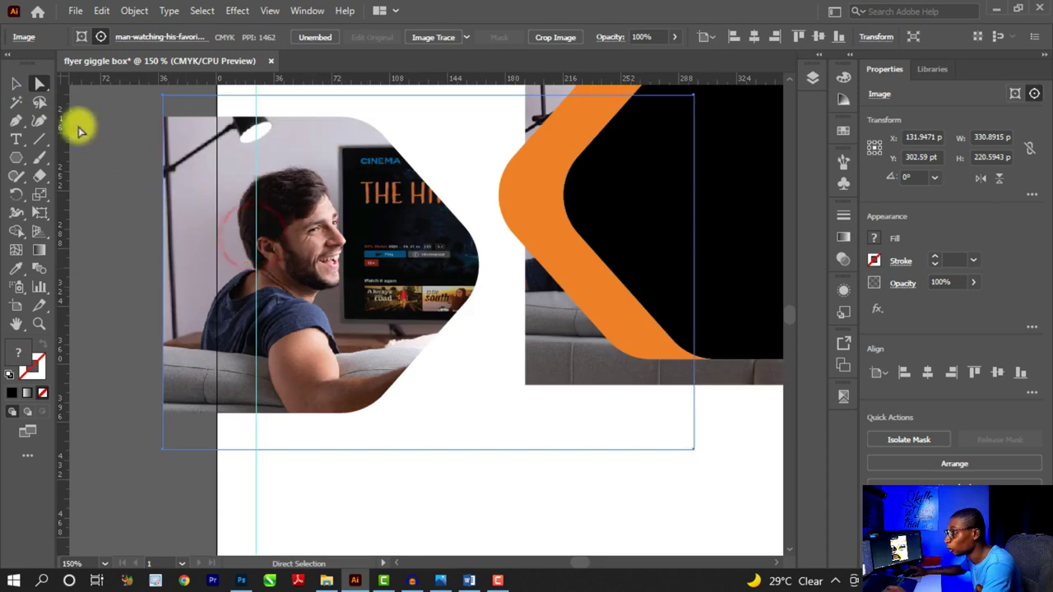
click(16, 84)
click(165, 121)
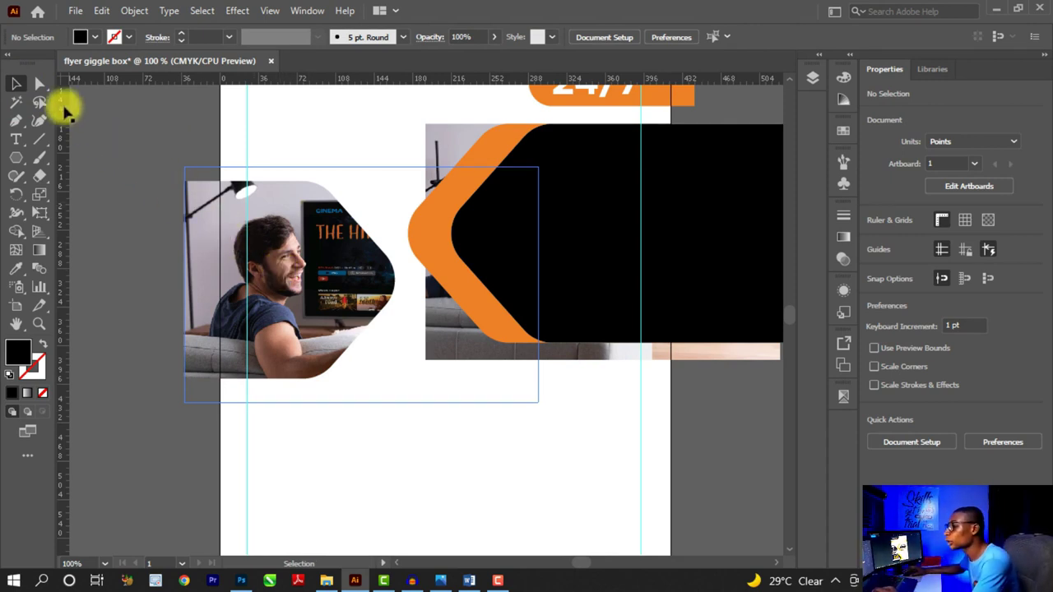
click(36, 85)
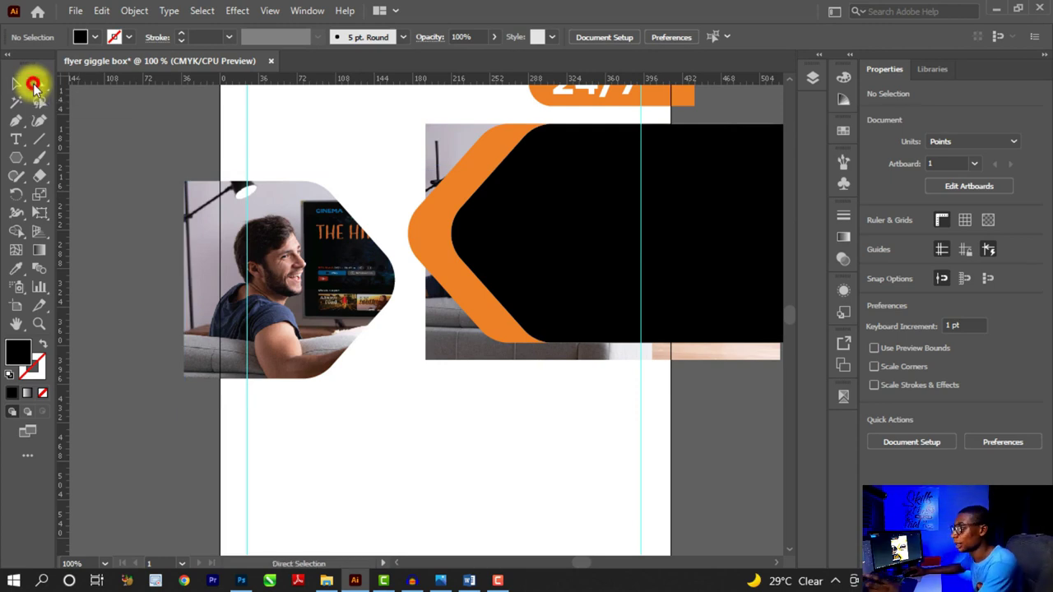
click(292, 253)
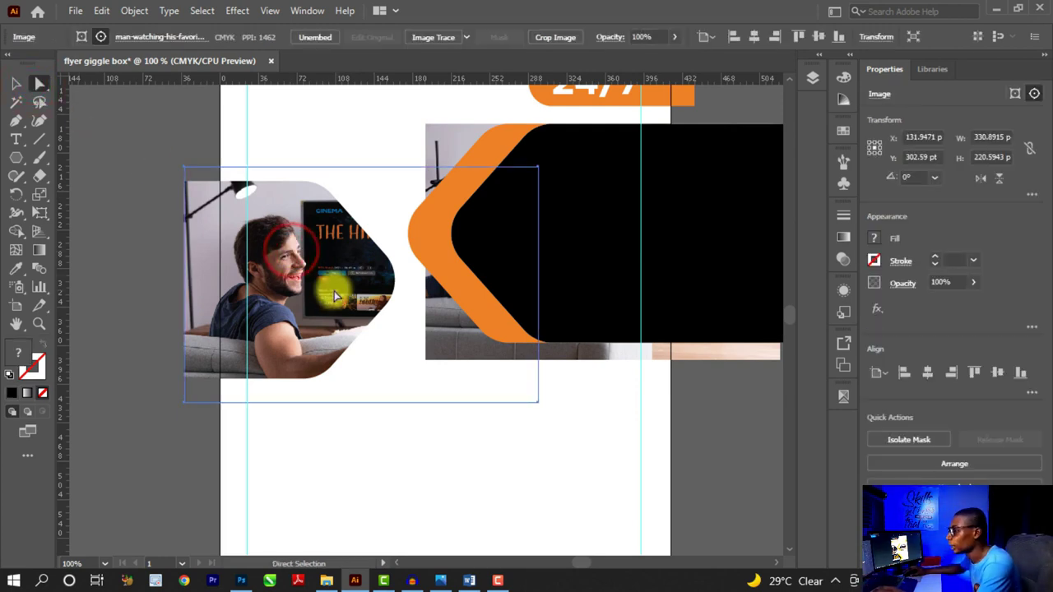
drag(334, 287, 306, 293)
Scale the photo inside the left hexagon's mask down to about 287 by 192 pt
click(17, 85)
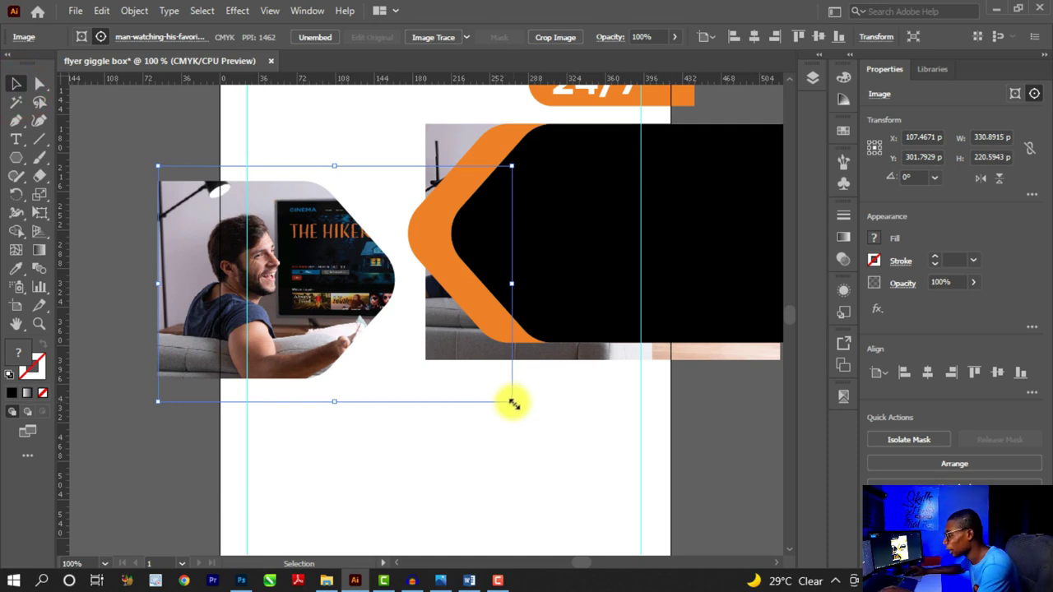
drag(512, 401, 483, 407)
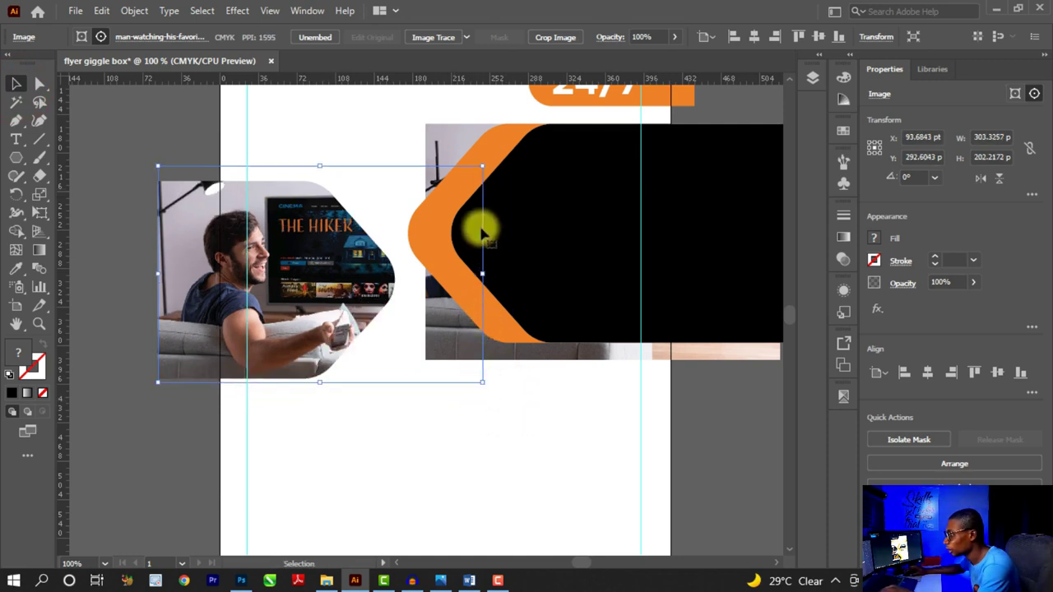
drag(482, 166, 465, 173)
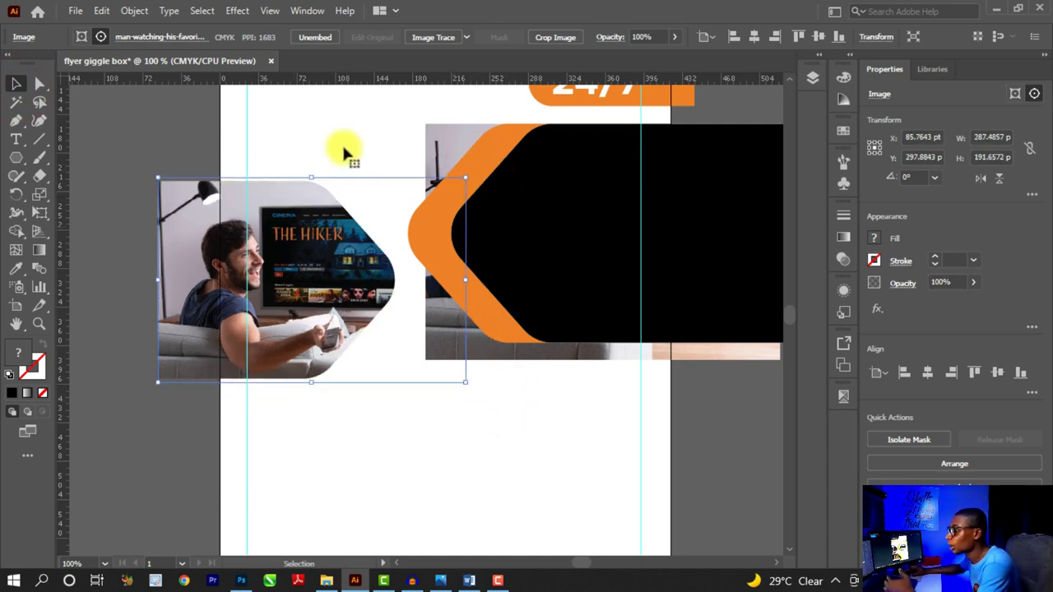
click(39, 84)
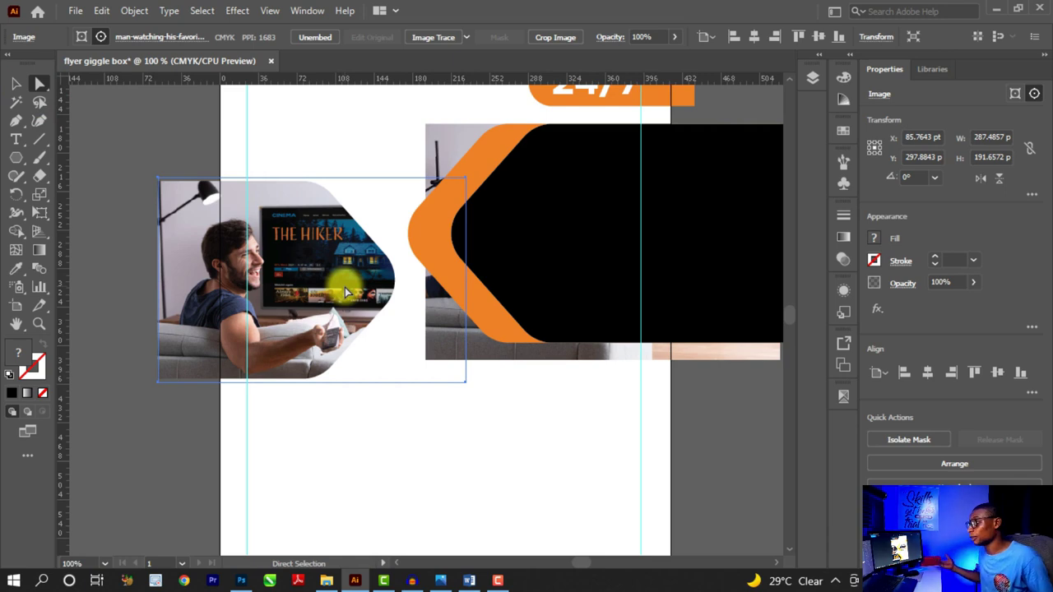
click(16, 83)
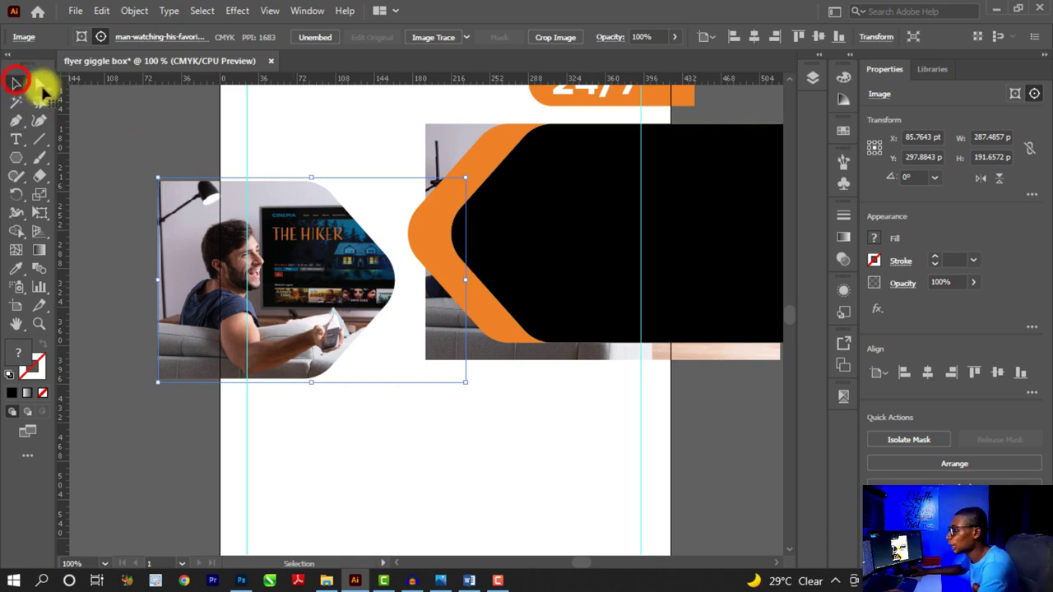
Reposition the SURVIVOR photo behind the right black hexagon's pointed end, at about X 341 pt, Y 255 pt
key(ctrl+minus)
key(ctrl+minus)
drag(372, 194, 559, 129)
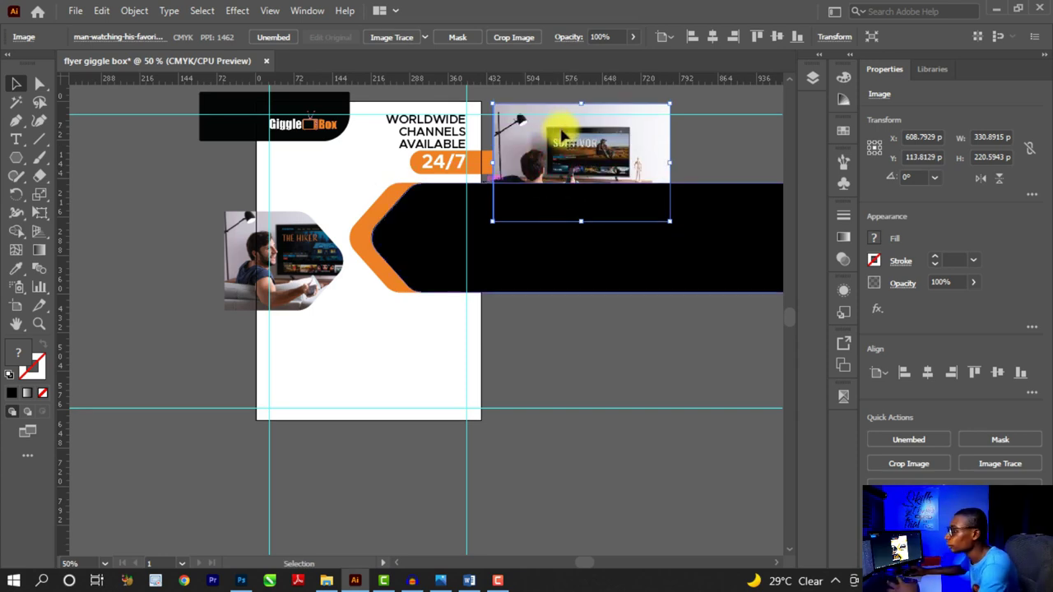
key(ctrl+plus)
drag(372, 260, 413, 247)
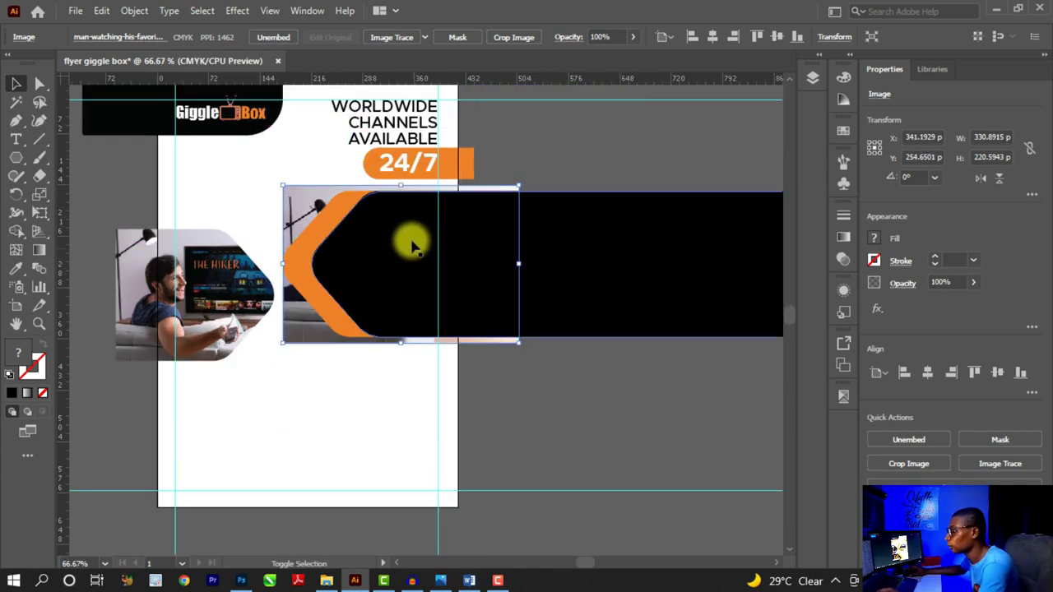
Clip the SURVIVOR photo with the right black hexagon using a clipping mask
shift+click(411, 244)
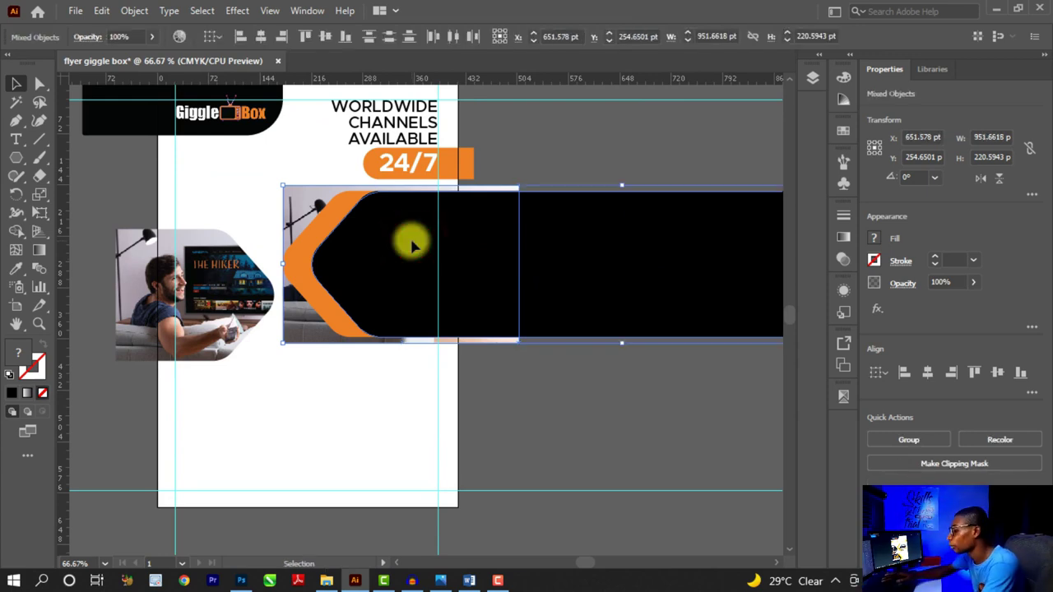
key(ctrl+7)
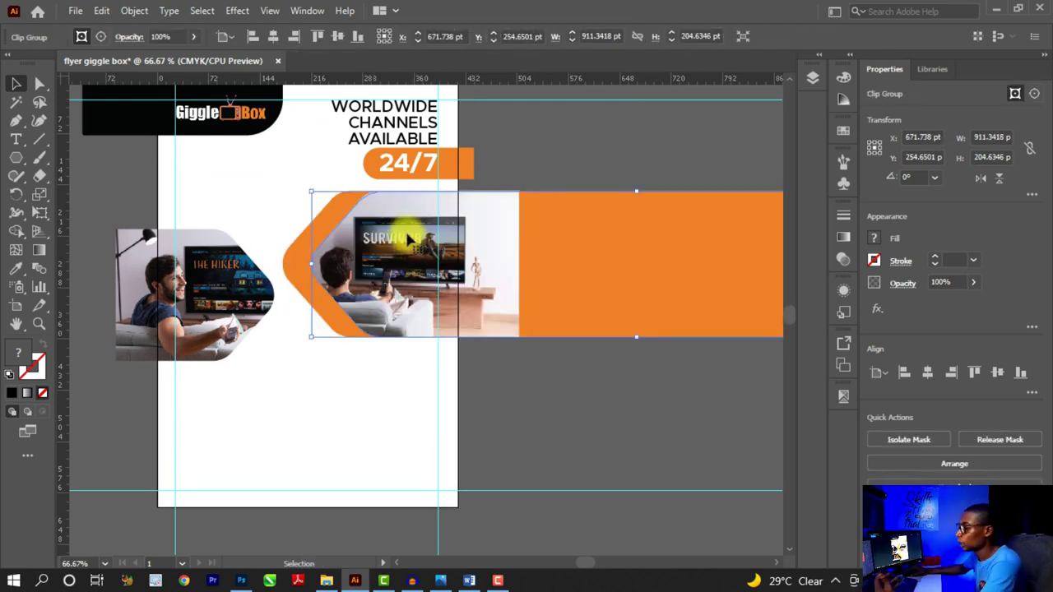
scroll(408, 239, up, 1)
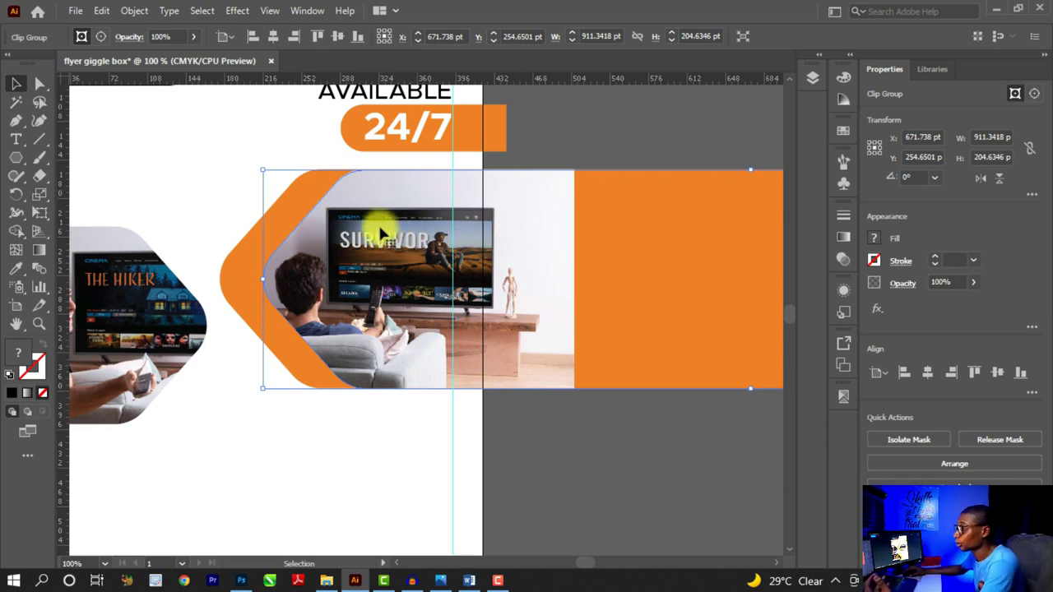
right_click(380, 227)
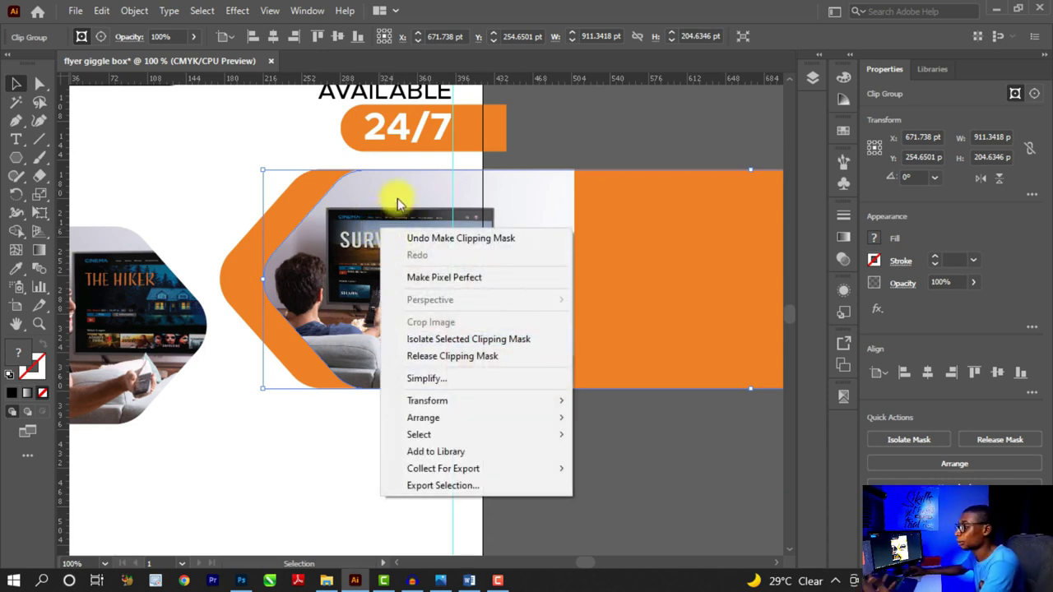
click(398, 200)
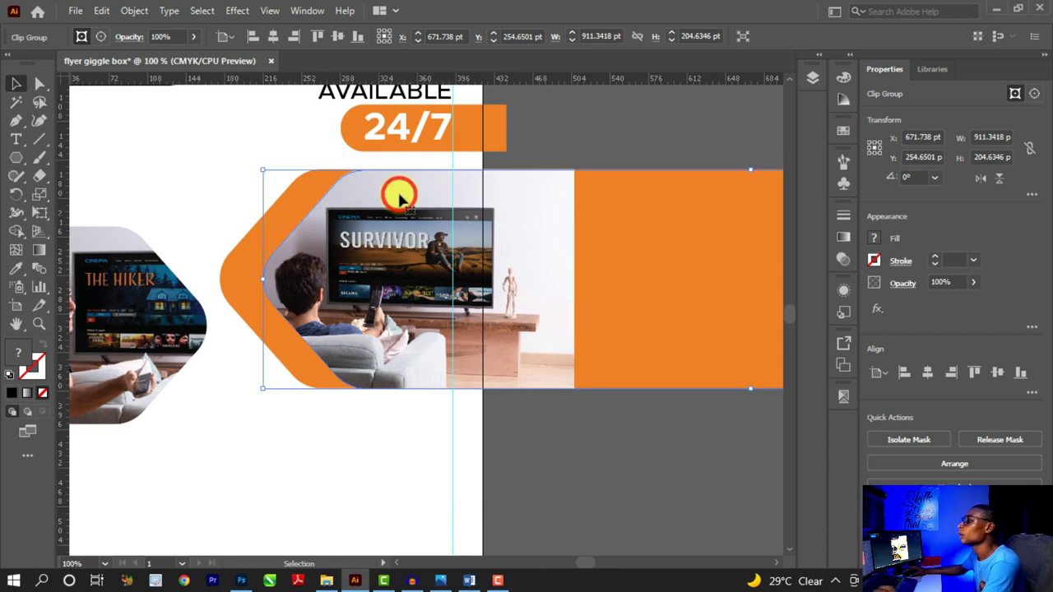
Select only the photo inside the right hexagon's mask and nudge it to about X 345 pt, Y 251 pt
click(45, 85)
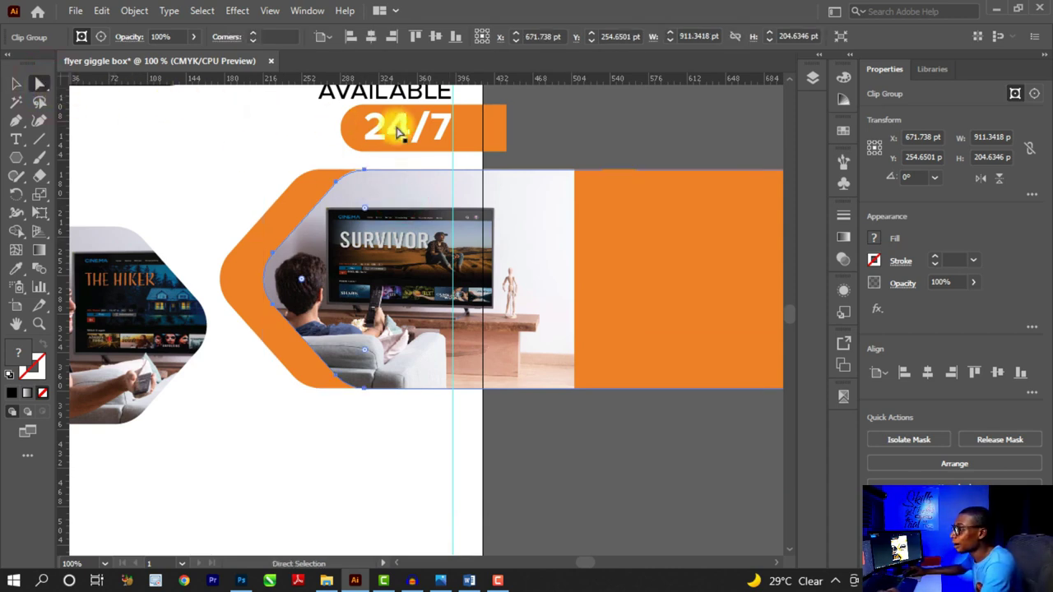
click(560, 148)
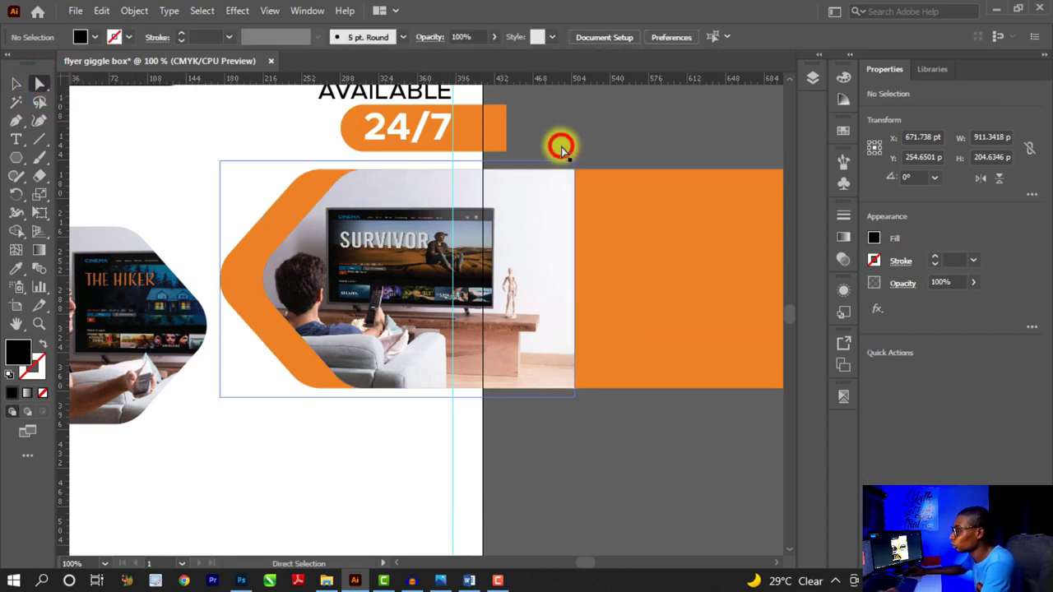
click(664, 129)
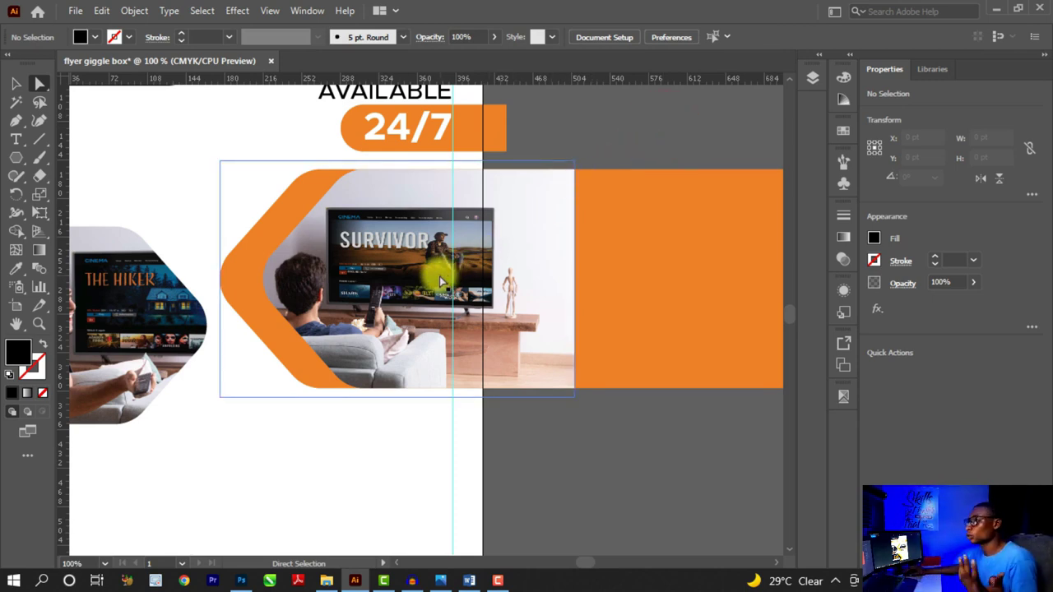
click(625, 141)
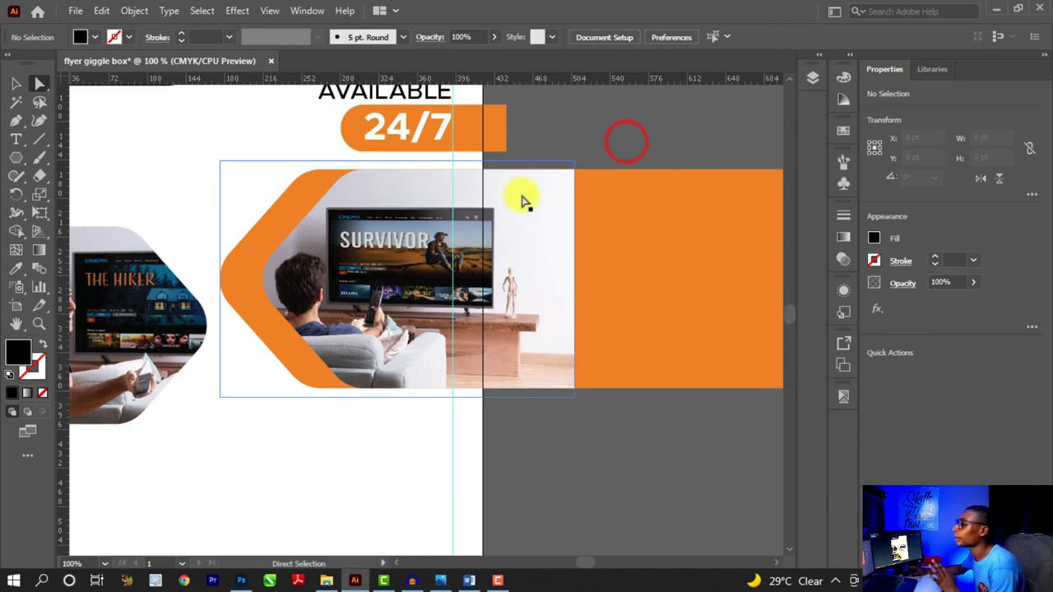
click(379, 274)
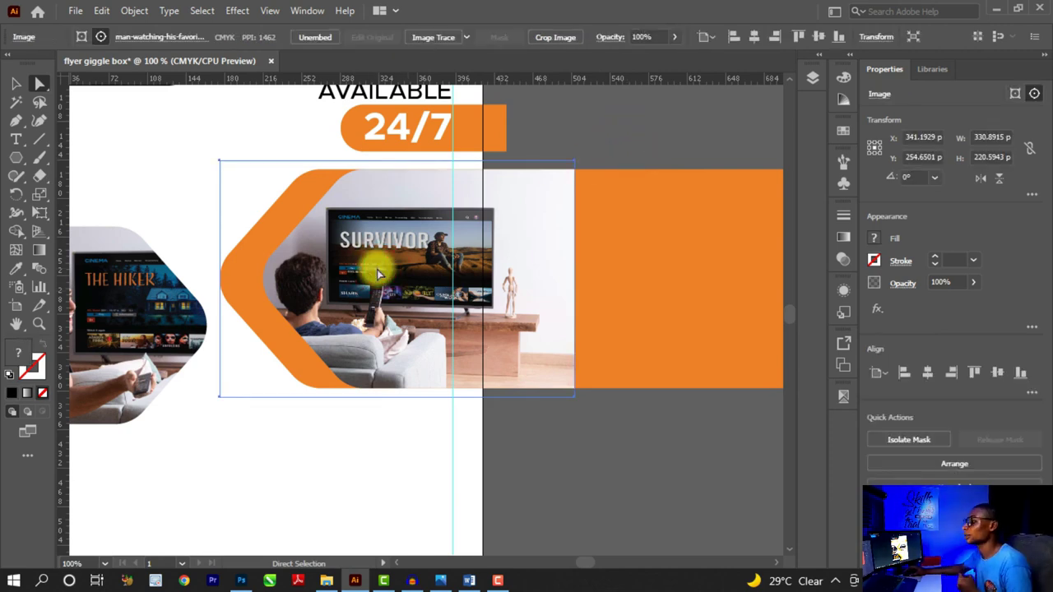
key(ctrl+plus)
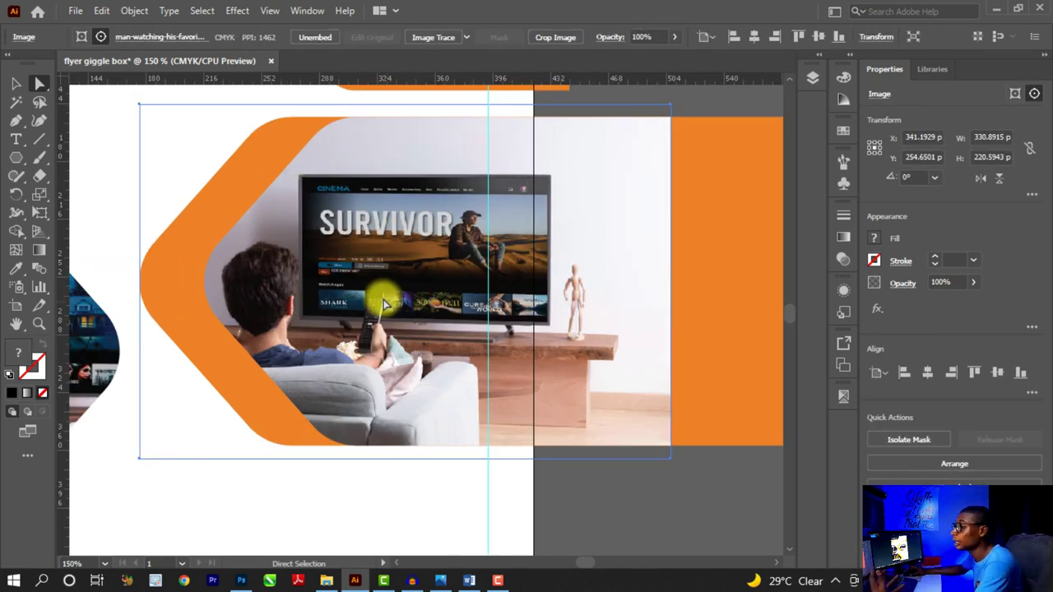
mouse_move(360, 329)
mouse_down()
mouse_move(345, 335)
mouse_move(363, 338)
mouse_move(354, 339)
mouse_up()
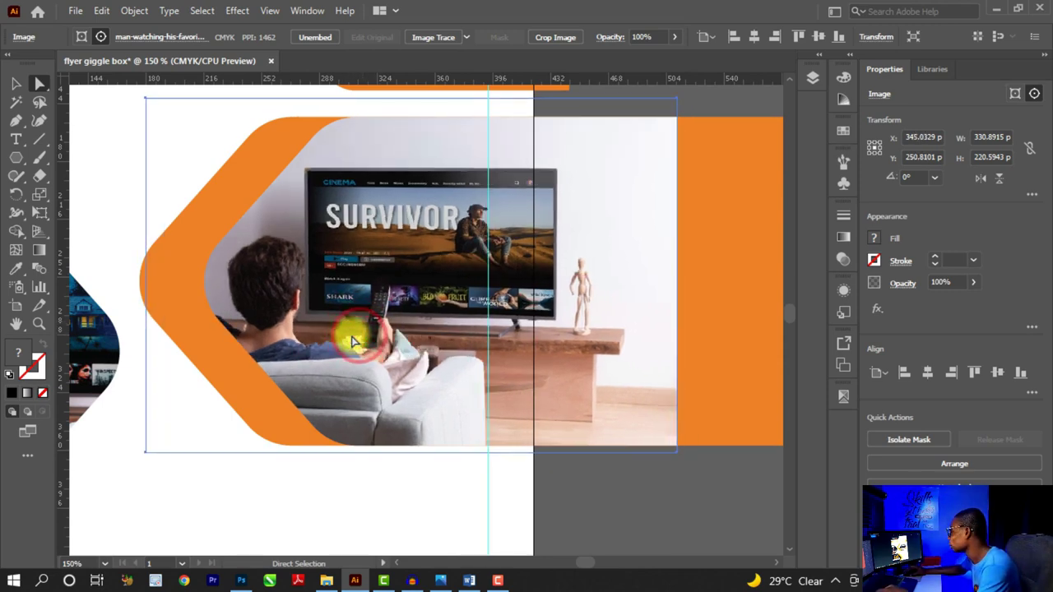
Scale the photo inside the right hexagon's mask down proportionally to about 319 by 213 pt
key(ctrl+minus)
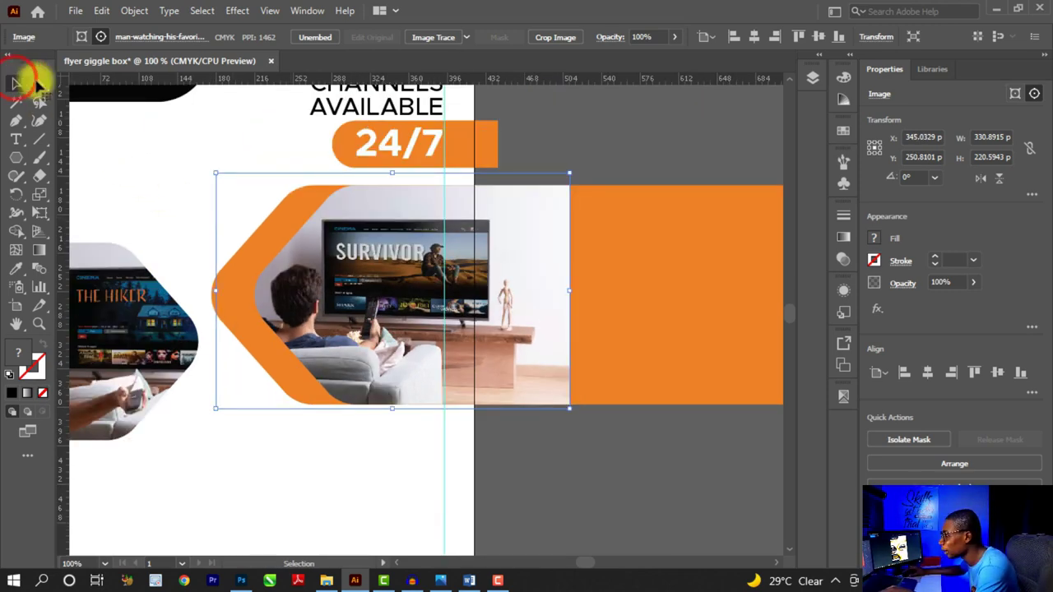
key(ctrl+plus)
mouse_move(592, 150)
mouse_down()
mouse_move(564, 161)
mouse_move(573, 153)
mouse_up()
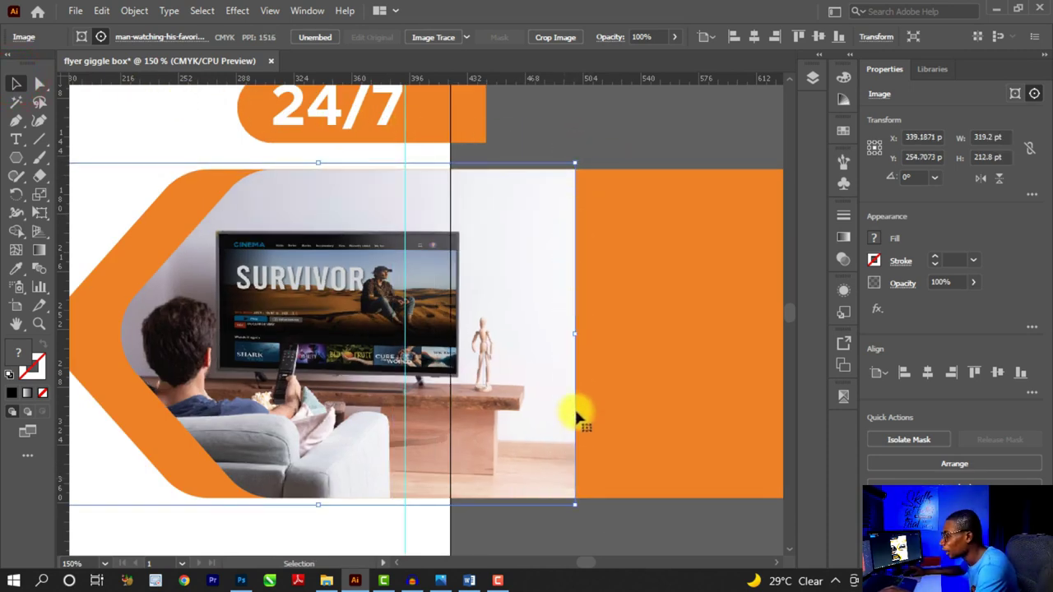
Scale the photo inside the right hexagon's mask to about 316 by 211 pt and shift it to about X 326 pt, Y 255 pt
drag(574, 504, 571, 508)
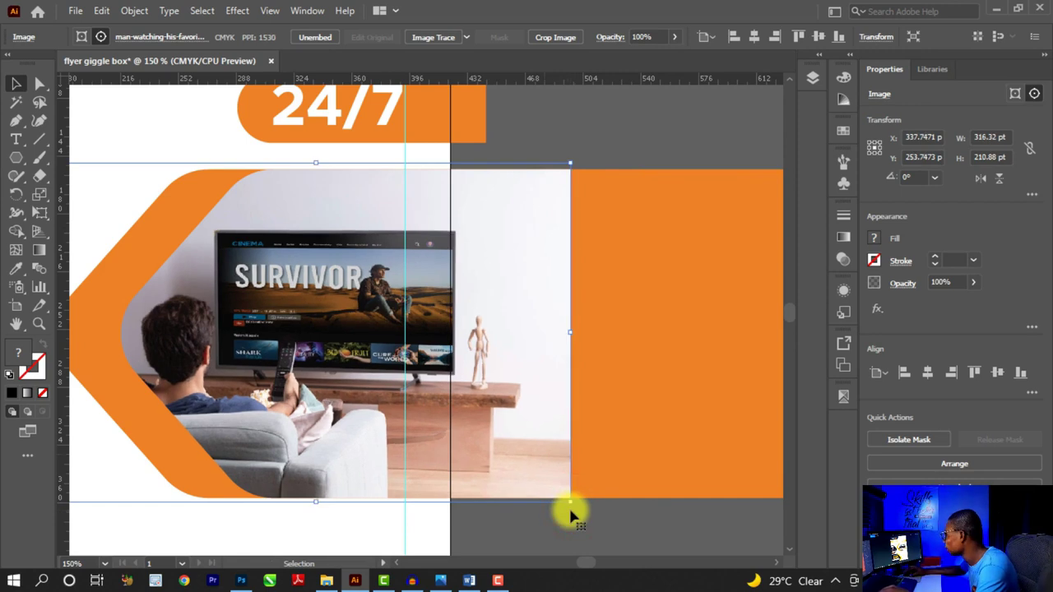
key(ctrl+minus)
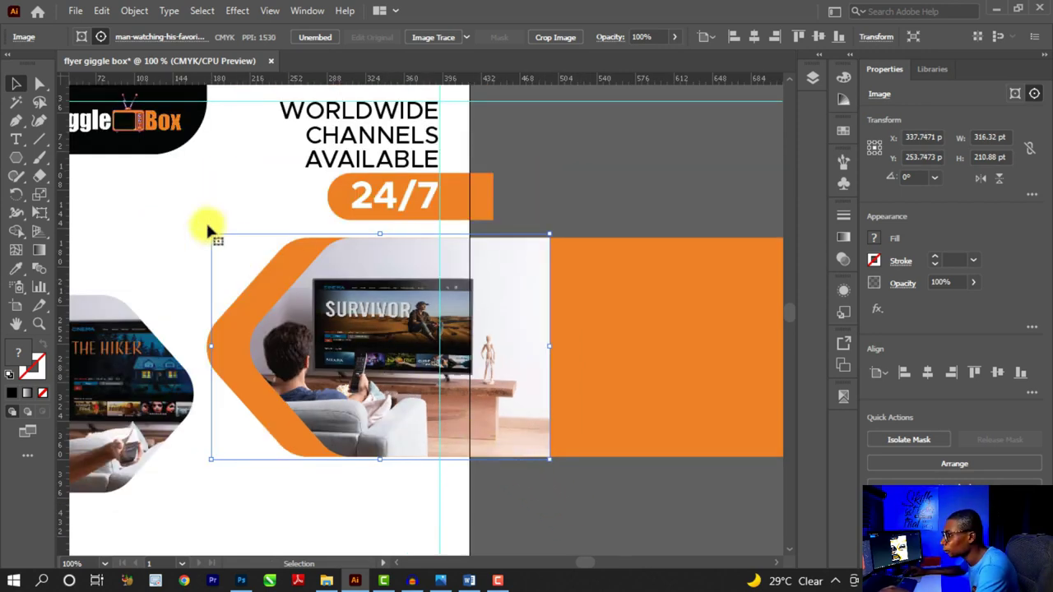
click(39, 83)
click(398, 294)
drag(386, 329, 377, 331)
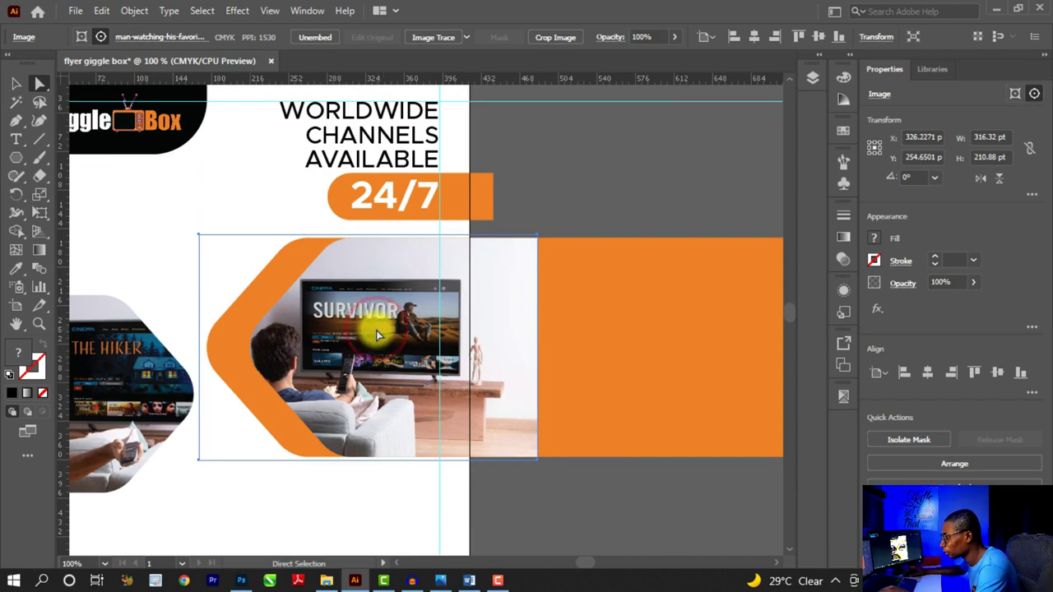
key(ctrl+minus)
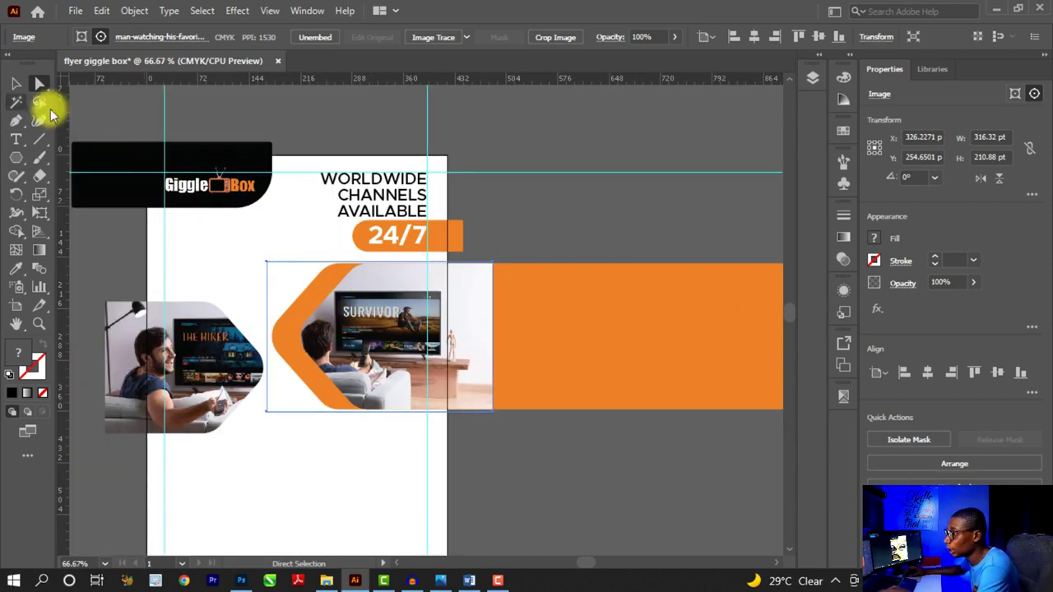
click(18, 86)
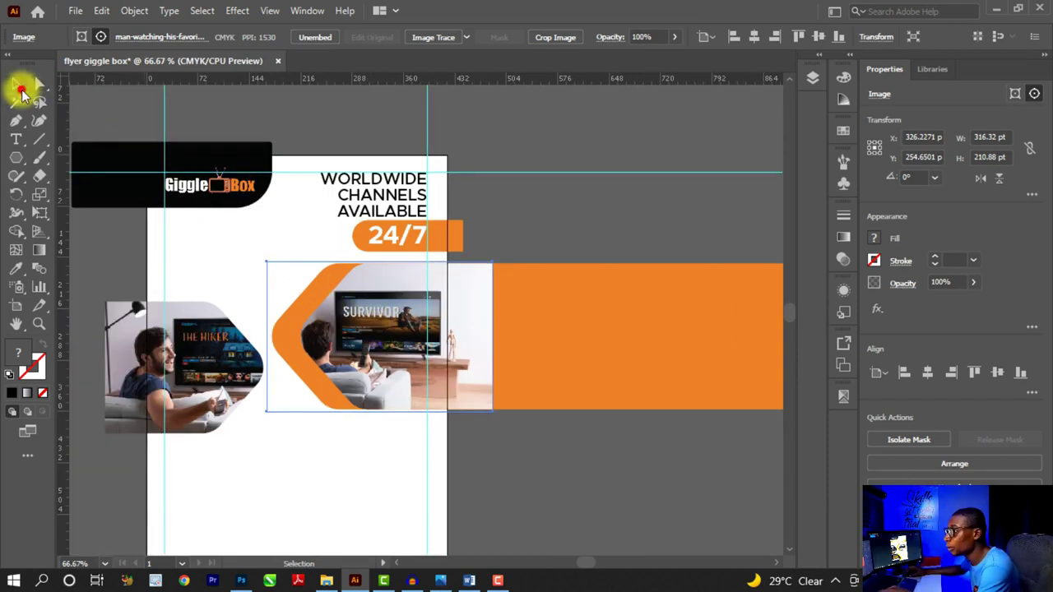
click(496, 143)
Add a 7 pt black stroke around the clipped THE HIKER hexagon
scroll(222, 370, up, 1)
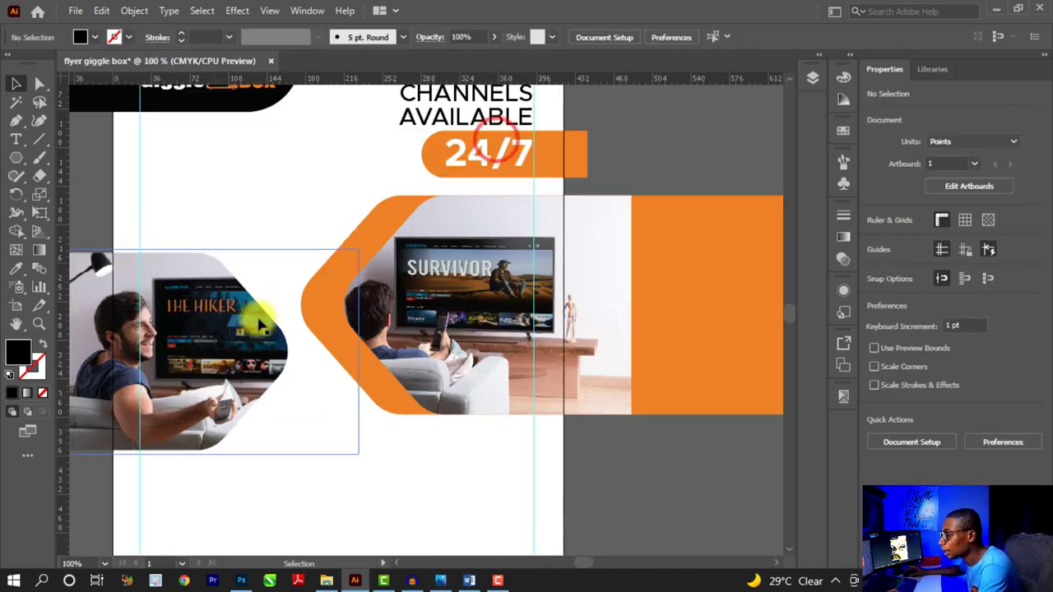
click(243, 352)
scroll(261, 360, down, 1)
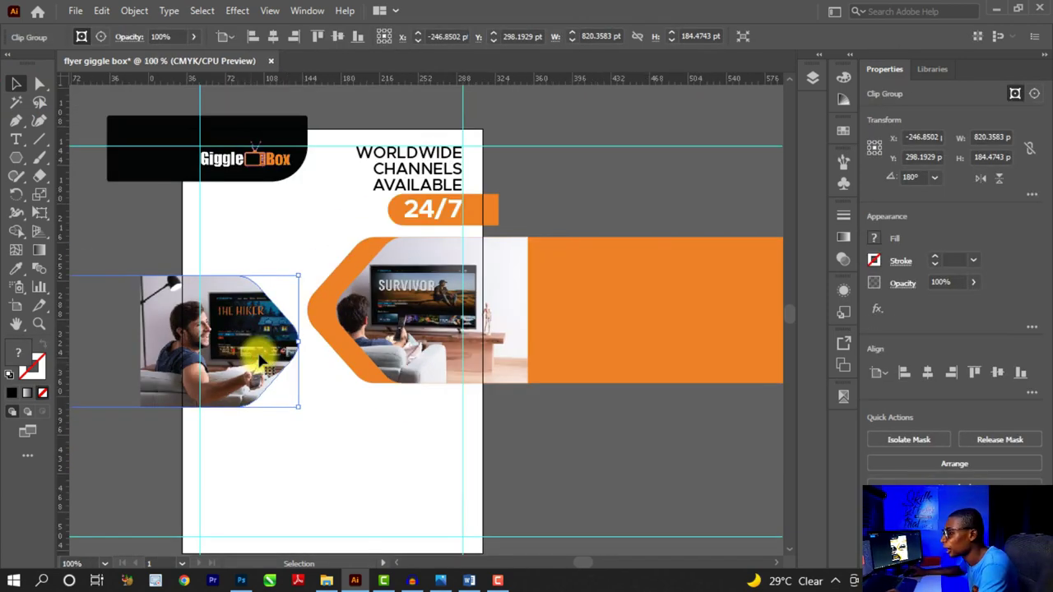
scroll(261, 361, up, 1)
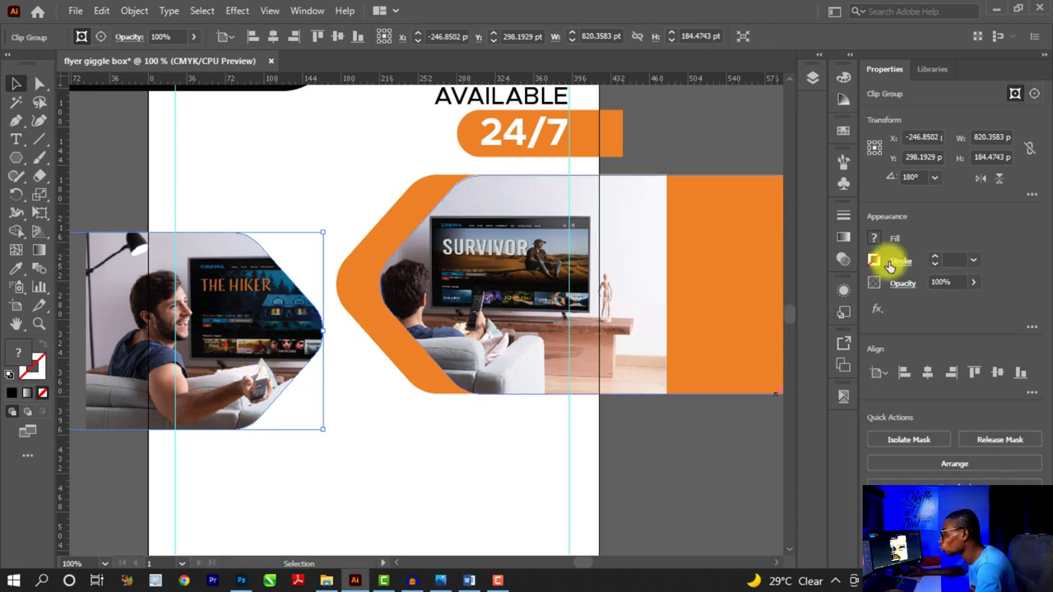
click(952, 259)
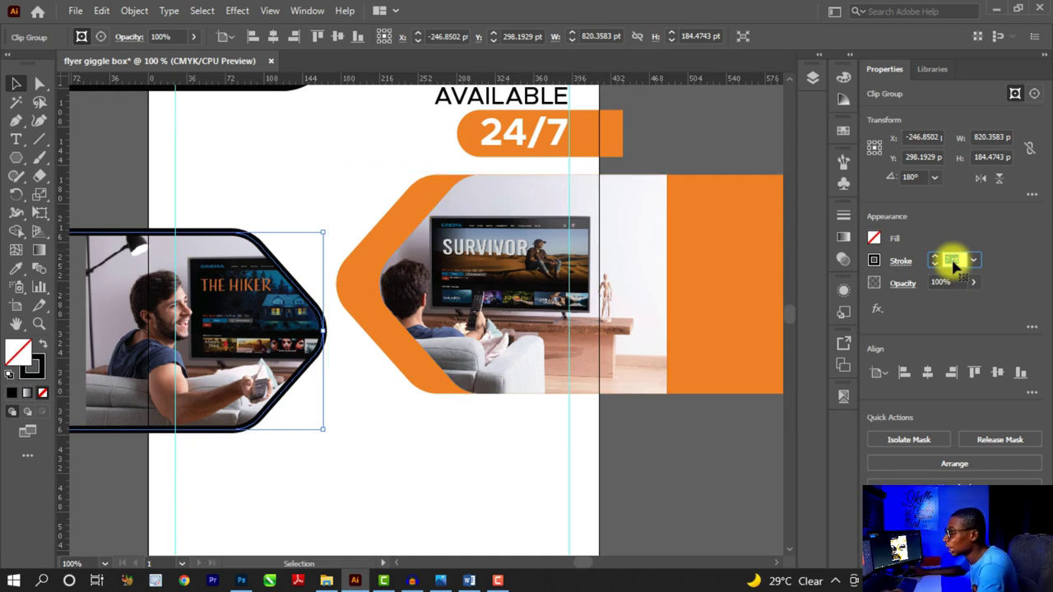
click(115, 191)
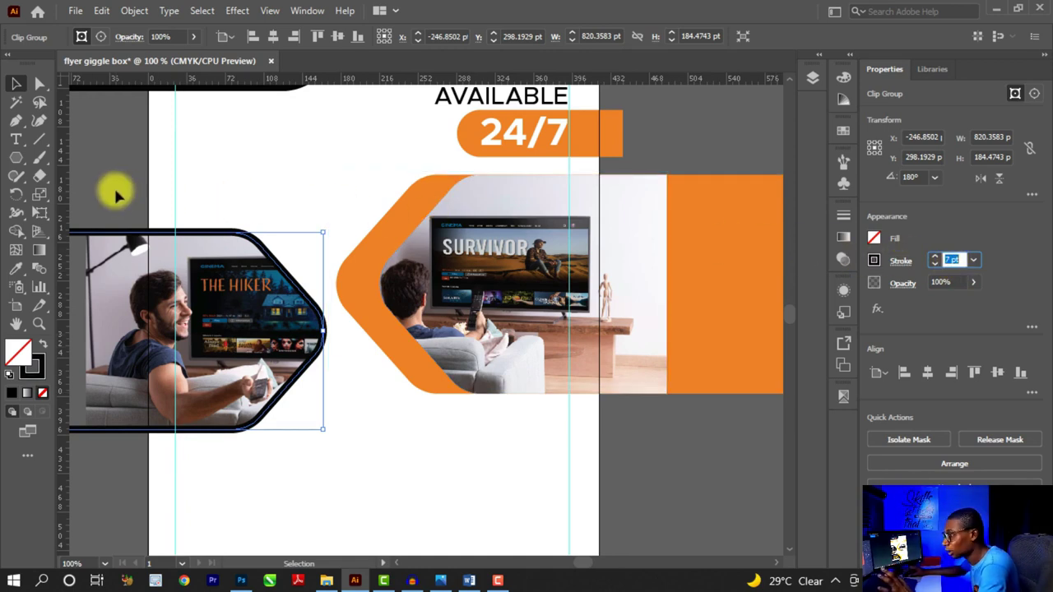
scroll(336, 283, down, 1)
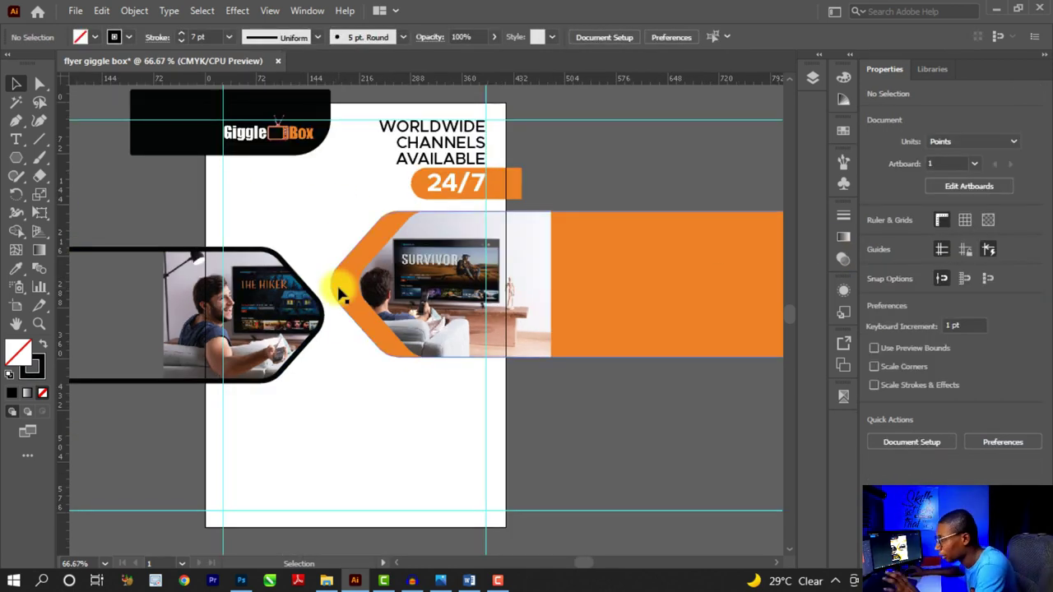
scroll(338, 289, down, 1)
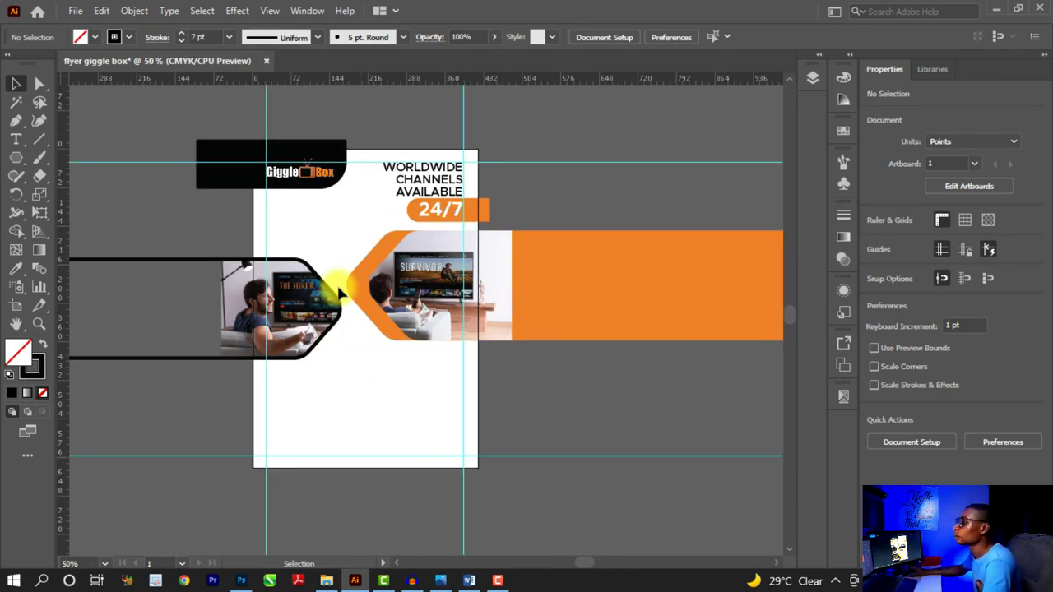
Switch to Word, copy the lines from CHANNELS AVAILABLE through Catch Up Available, and return to Illustrator
click(471, 578)
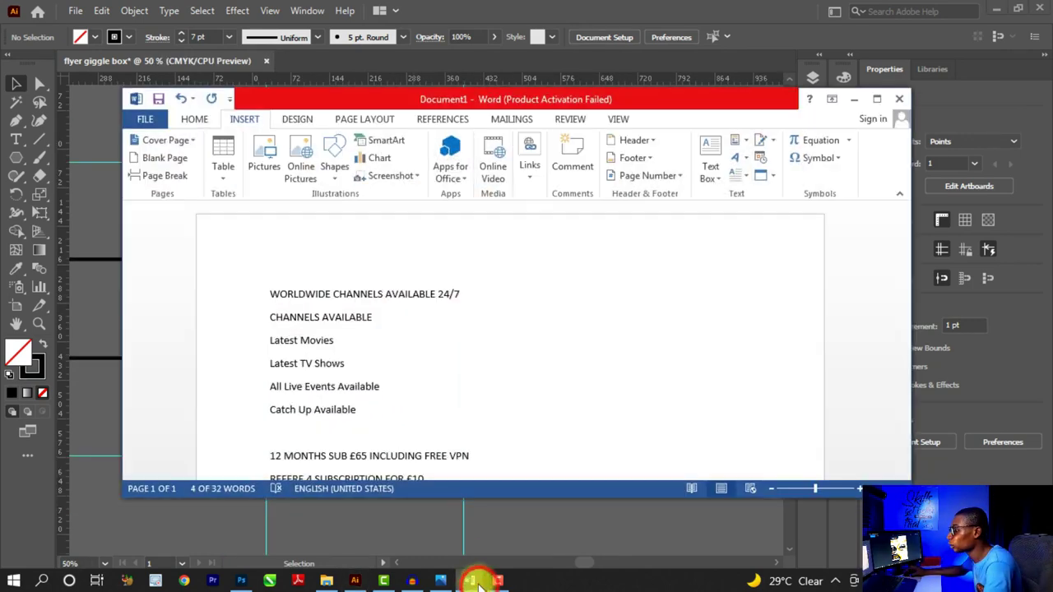
drag(285, 316, 357, 408)
key(ctrl+c)
click(354, 580)
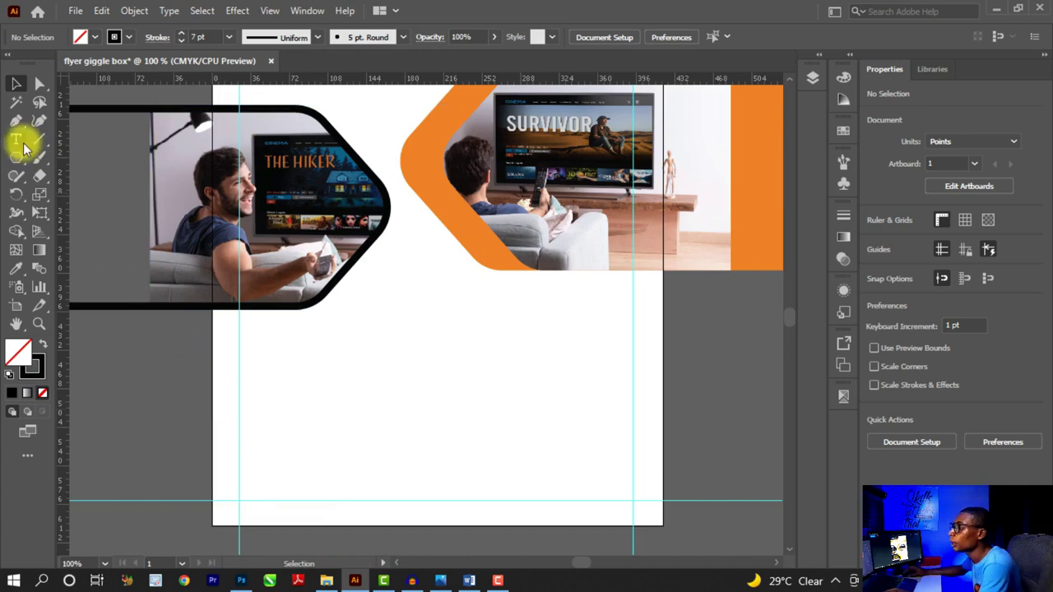
Create a text object below the left hexagon and paste the copied channel list into it
click(16, 139)
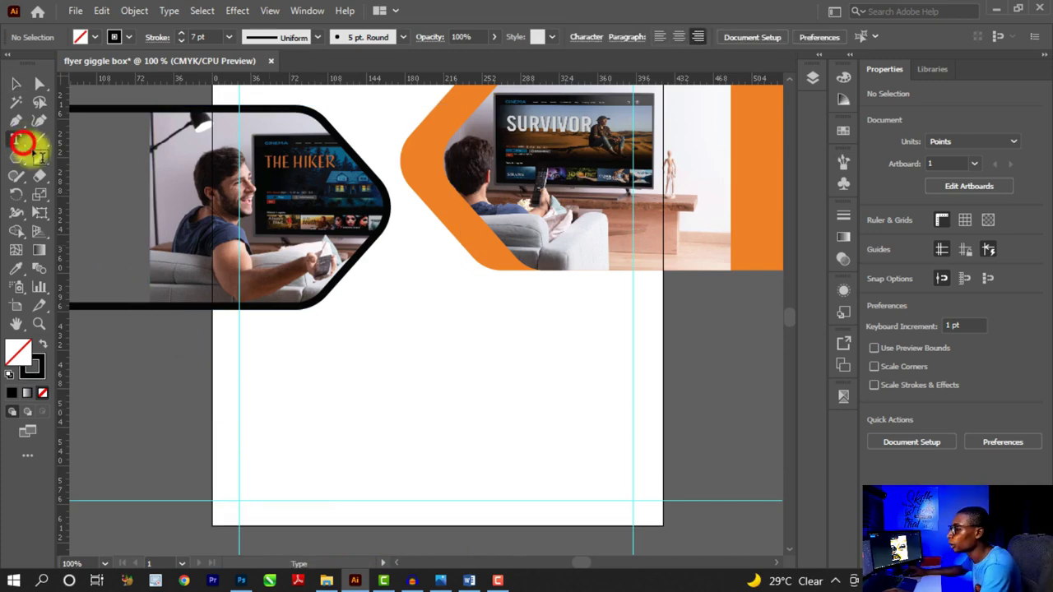
key(ctrl+minus)
click(343, 380)
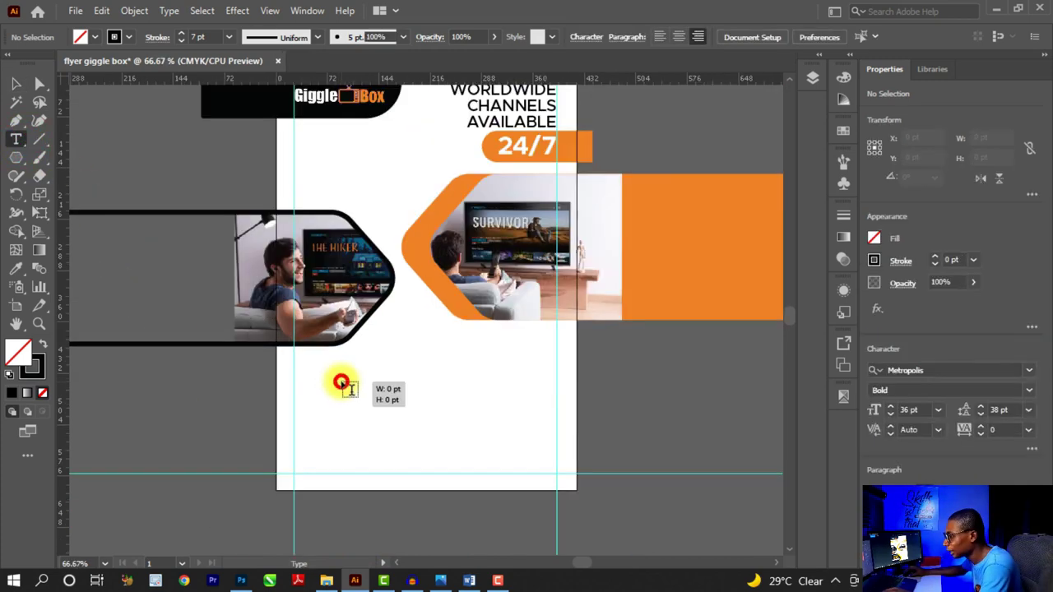
key(ctrl+plus)
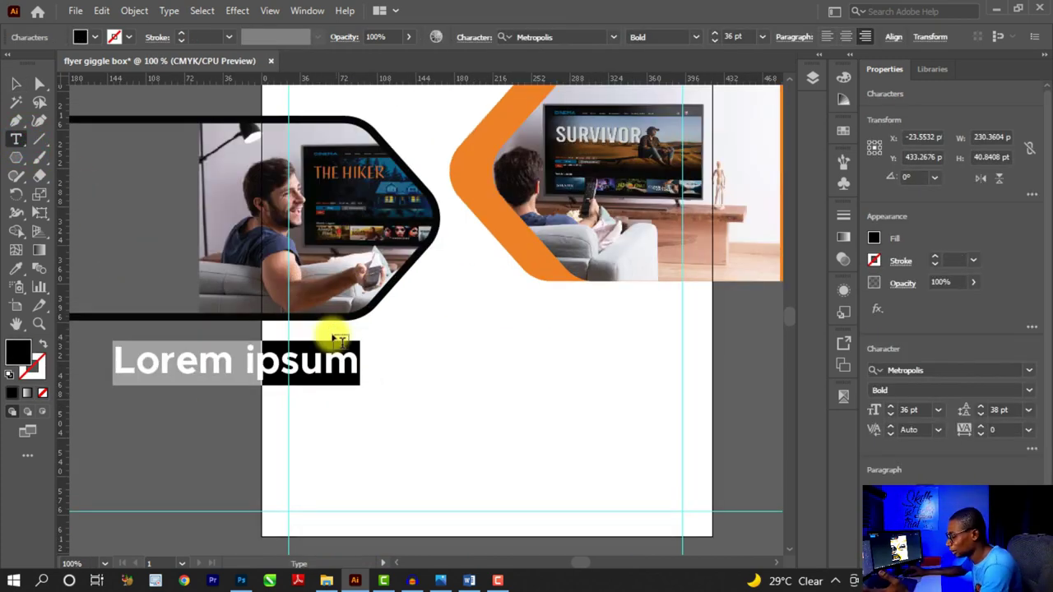
key(ctrl+v)
key(ctrl+minus)
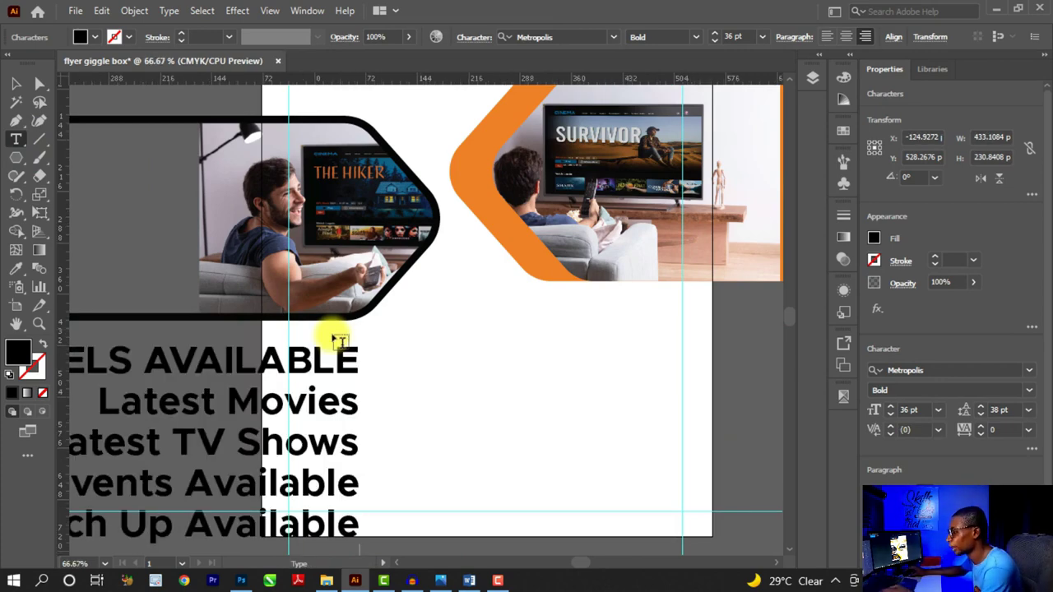
Left-align the channel list and move it up under the logo header, starting at the left margin guide
click(17, 83)
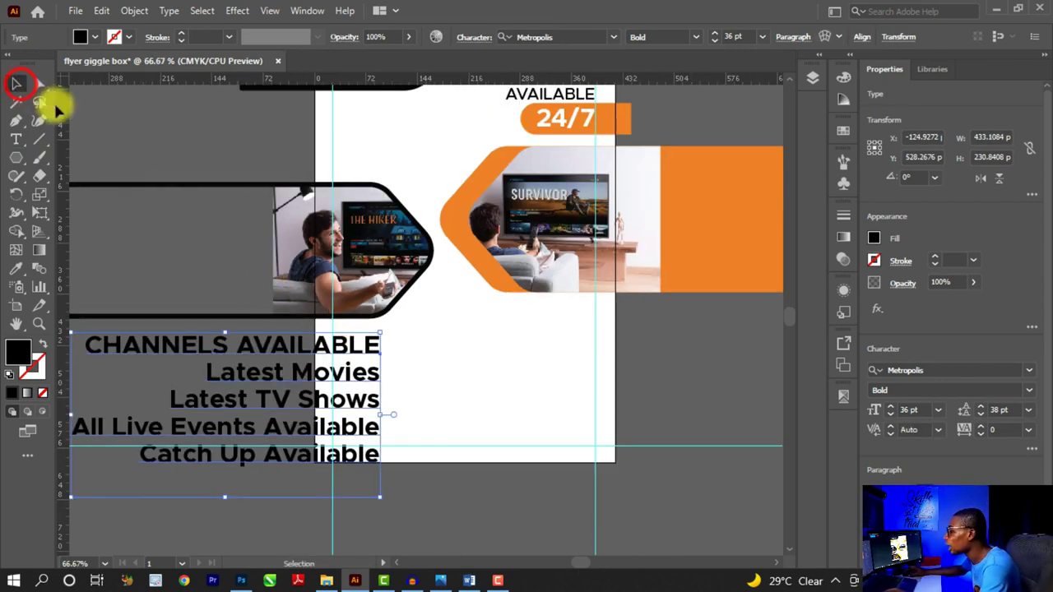
click(857, 492)
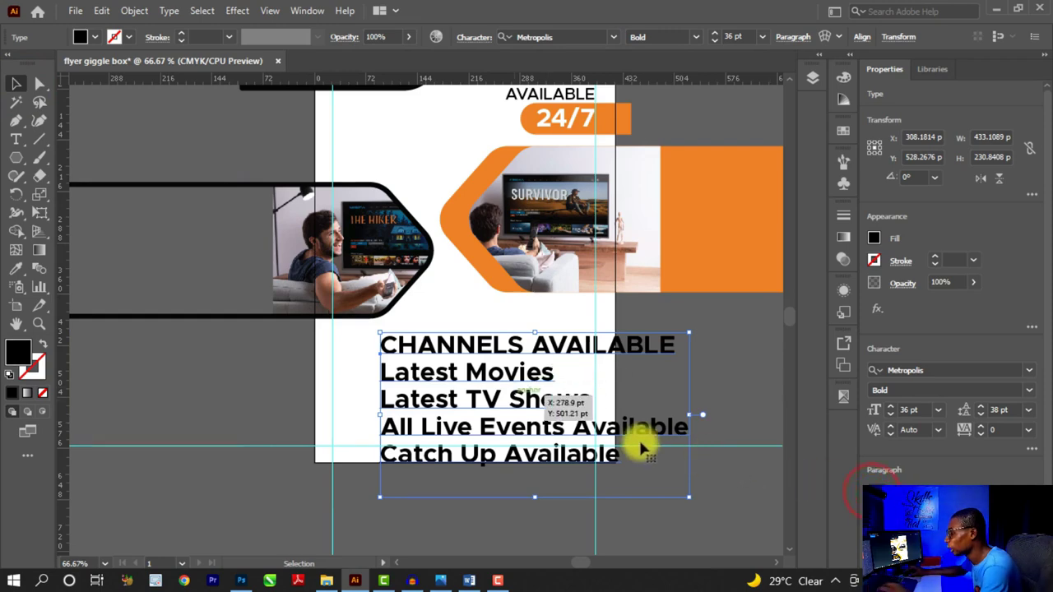
key(ctrl+minus)
drag(520, 416, 455, 202)
key(ctrl+plus)
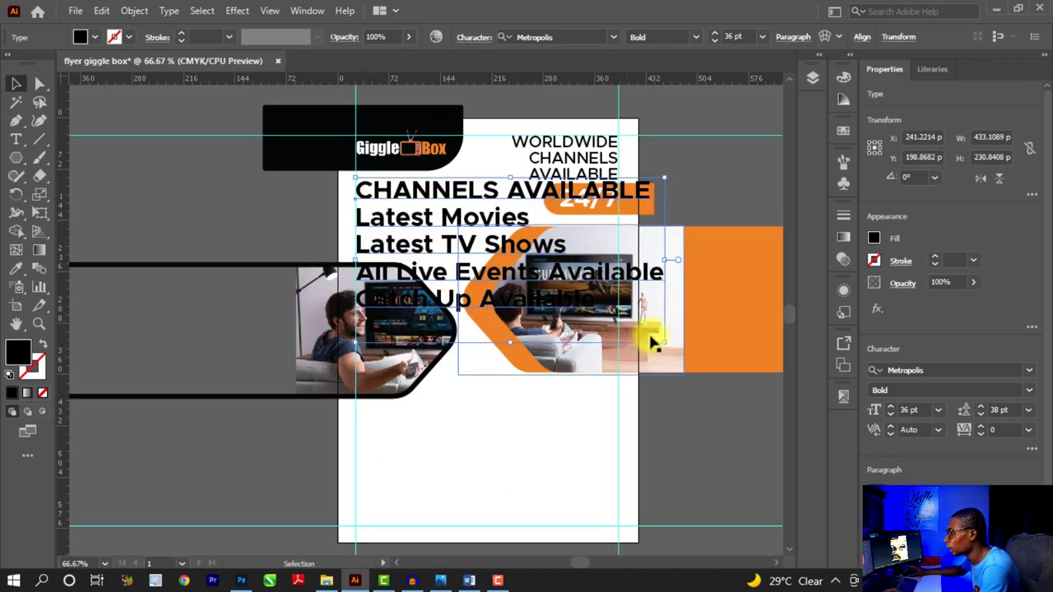
Scale the channel list down to about 164 by 87 pt and place it at about X 108 pt, Y 139 pt
drag(663, 346, 460, 283)
key(ctrl+plus)
key(ctrl+plus)
key(ctrl+plus)
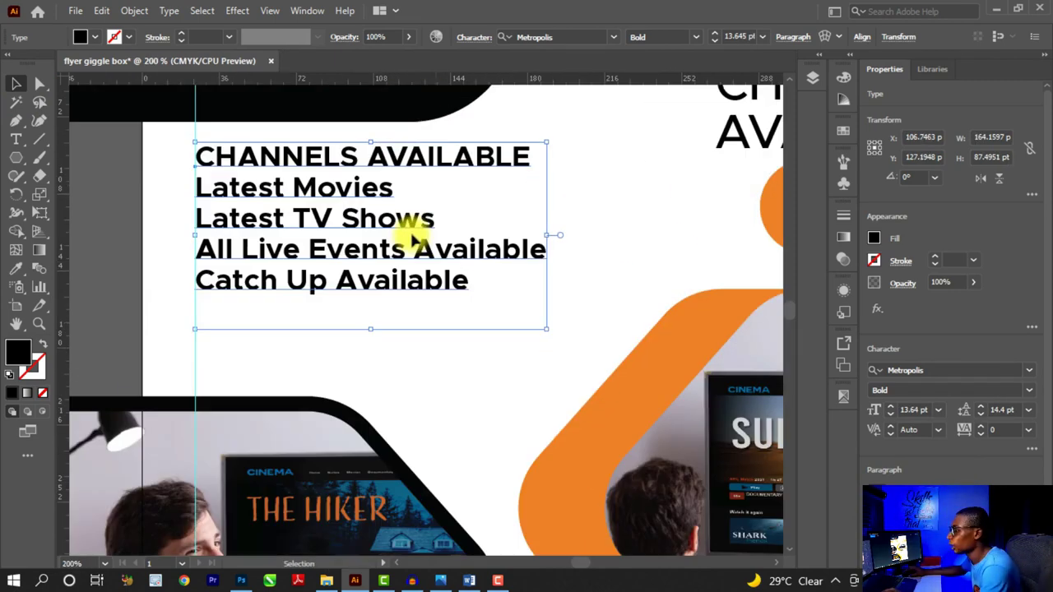
drag(411, 236, 414, 261)
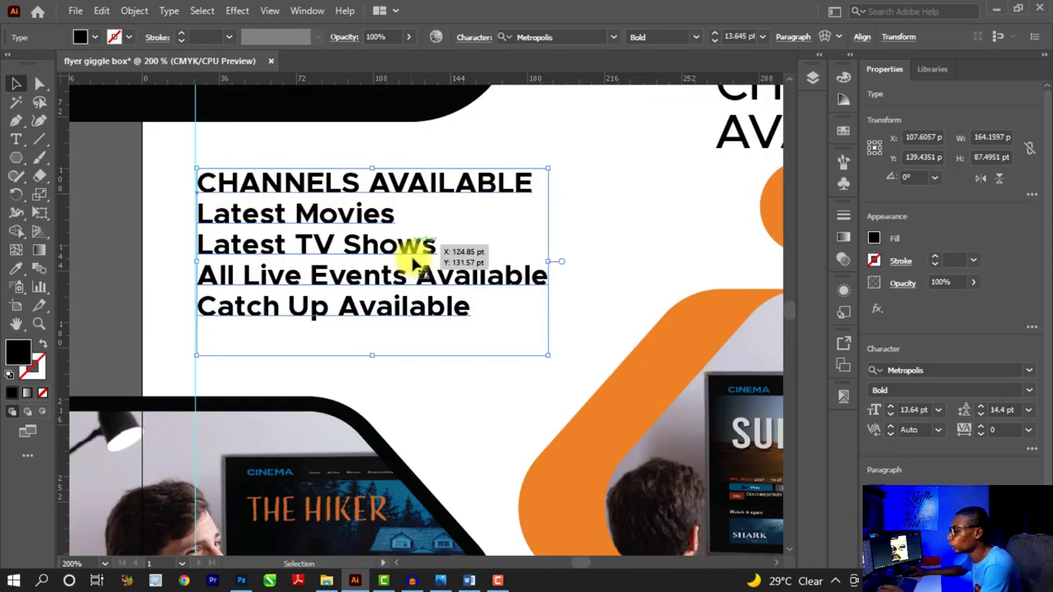
Set the four lines below the CHANNELS AVAILABLE heading to the Metropolis Medium font style
key(t)
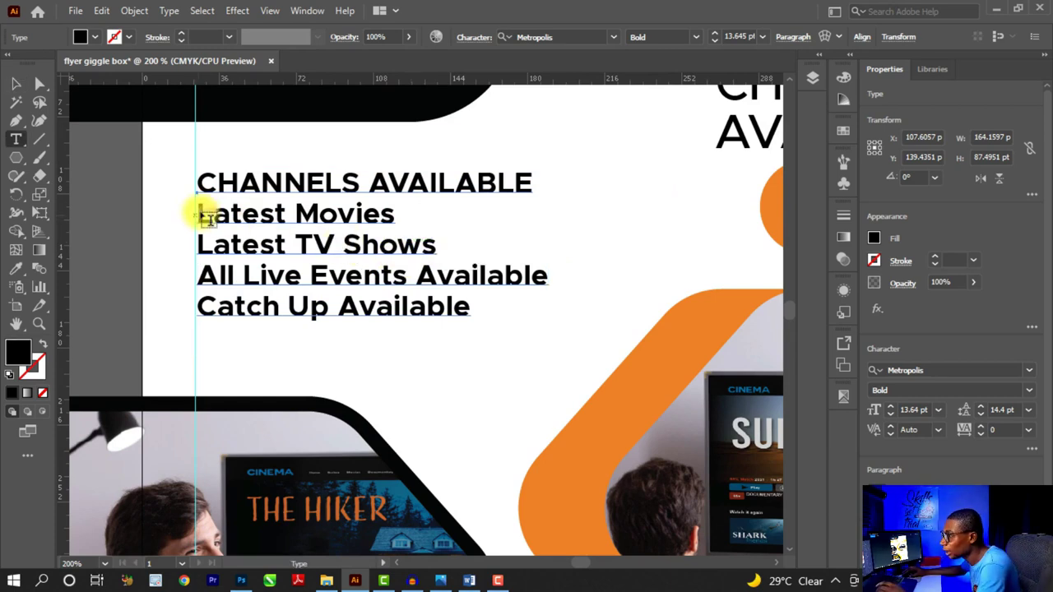
drag(200, 212, 509, 322)
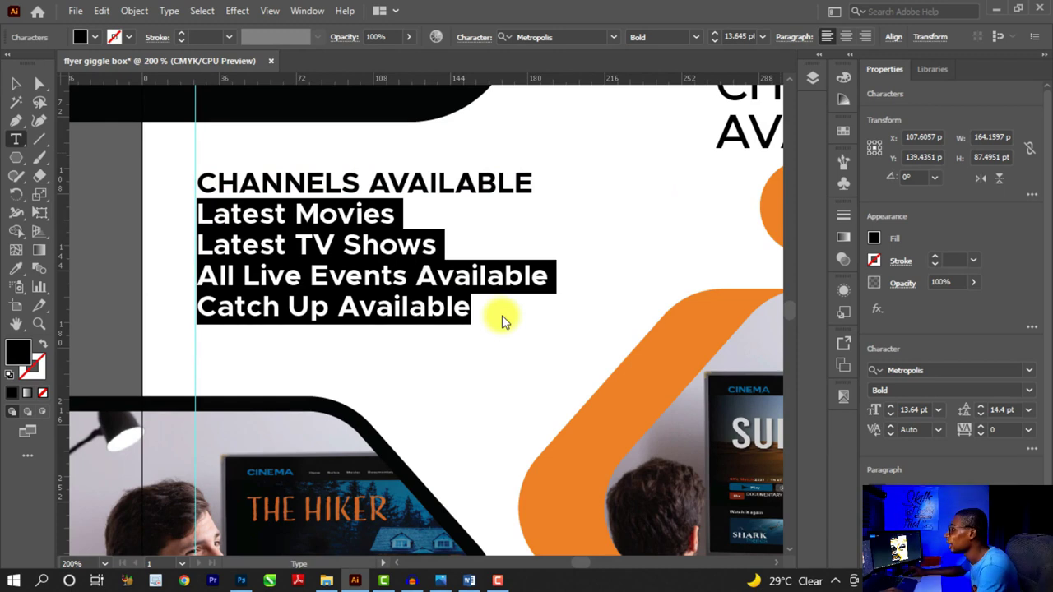
click(1028, 391)
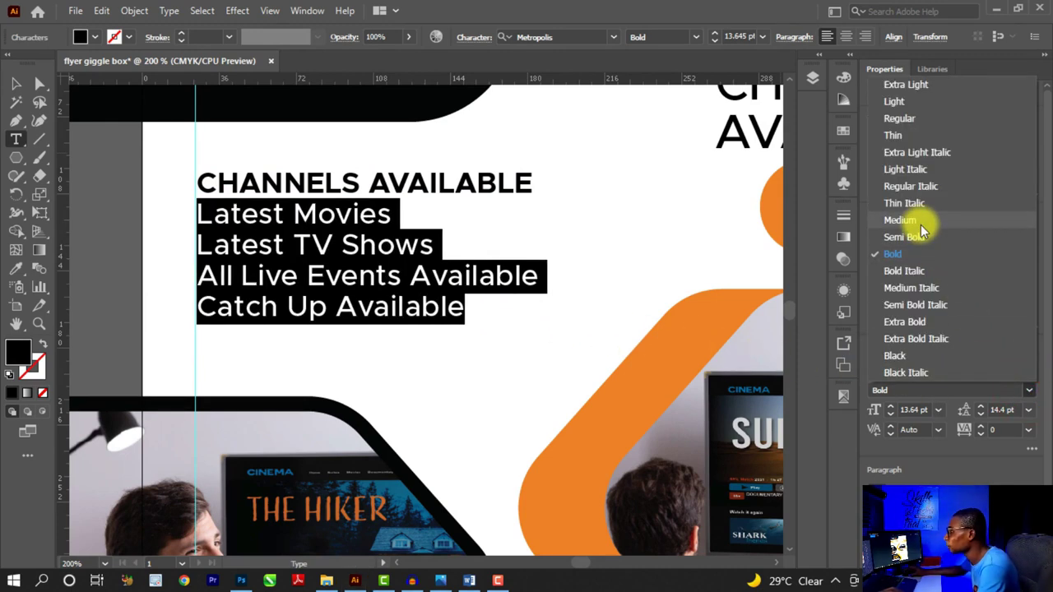
click(920, 226)
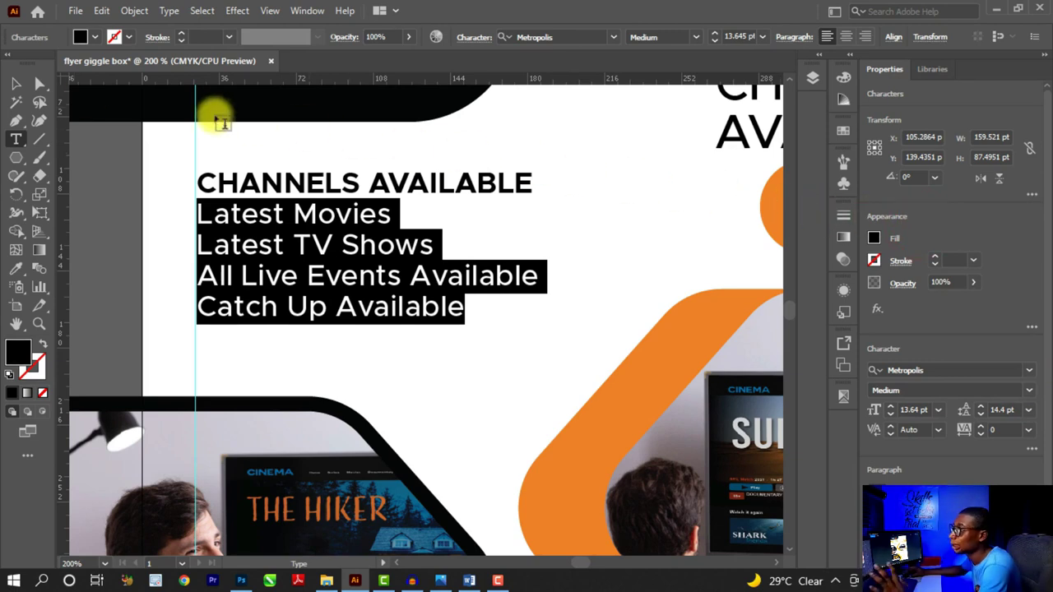
click(15, 83)
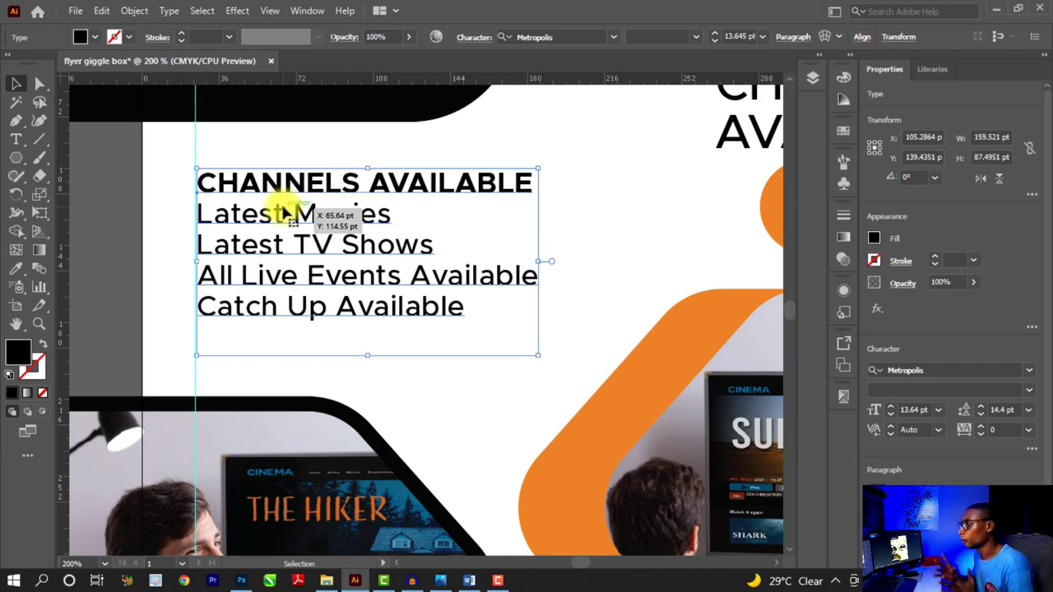
Shift the channel list horizontally to about X 111 pt, leaving a gap after the left margin guide, and deselect it
drag(312, 187, 327, 188)
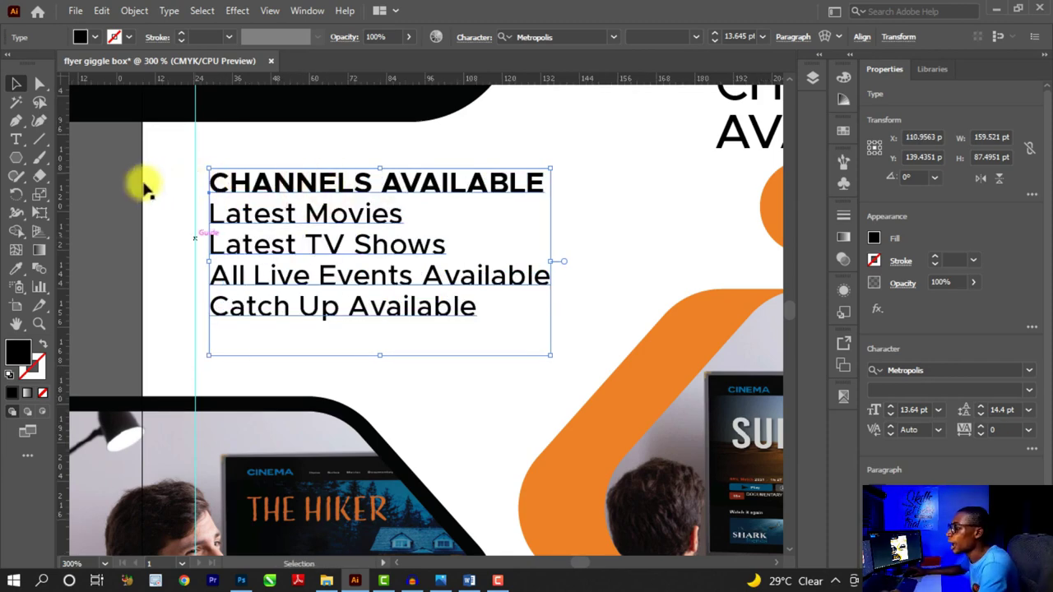
key(ctrl+equal)
click(103, 183)
Draw a bullet circle about 3.9 pt across between the left margin guide and the Latest Movies line
drag(16, 157, 39, 192)
scroll(197, 177, up, 4)
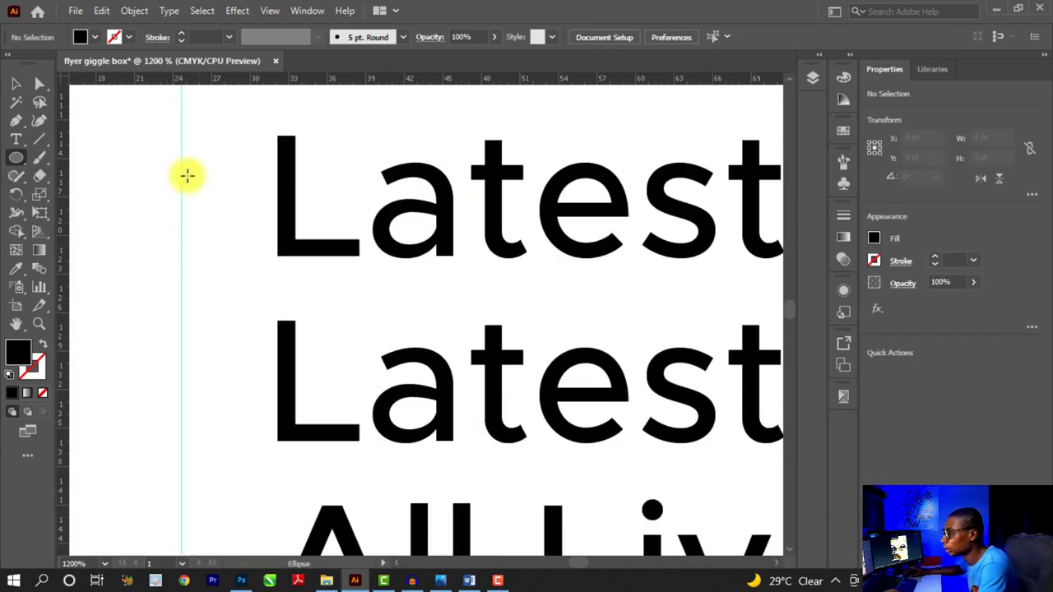
drag(192, 175, 226, 227)
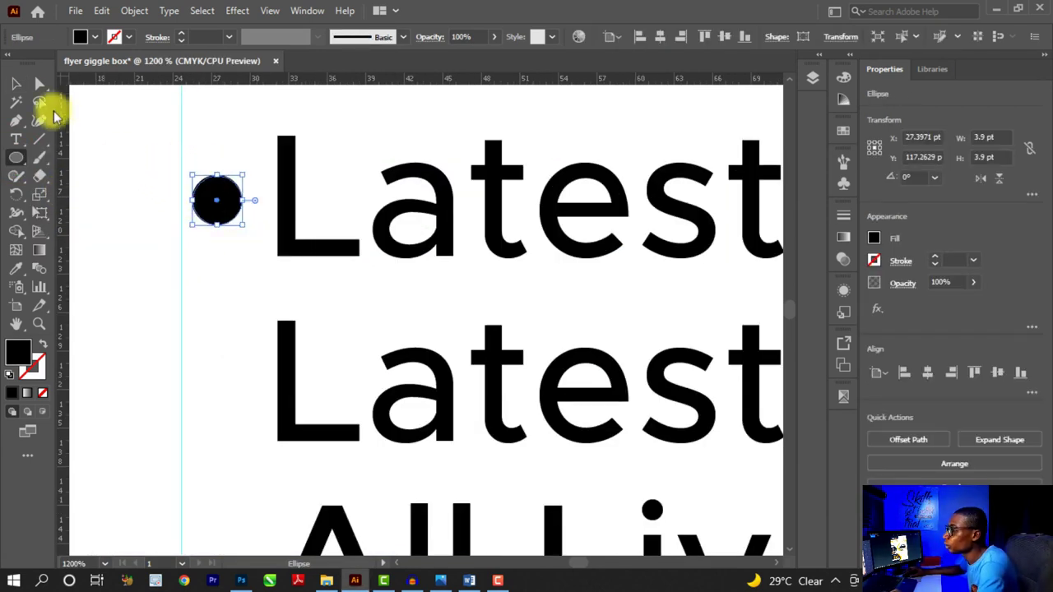
click(16, 83)
Fill the bullet circle with the orange sampled from the right hexagon using the Eyedropper
scroll(238, 299, down, 5)
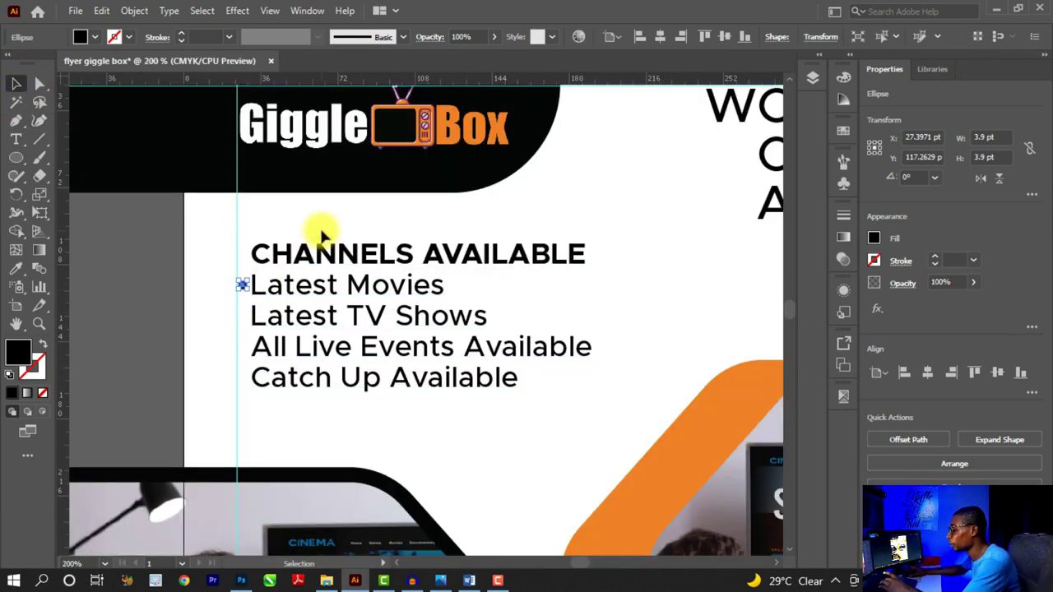
key(i)
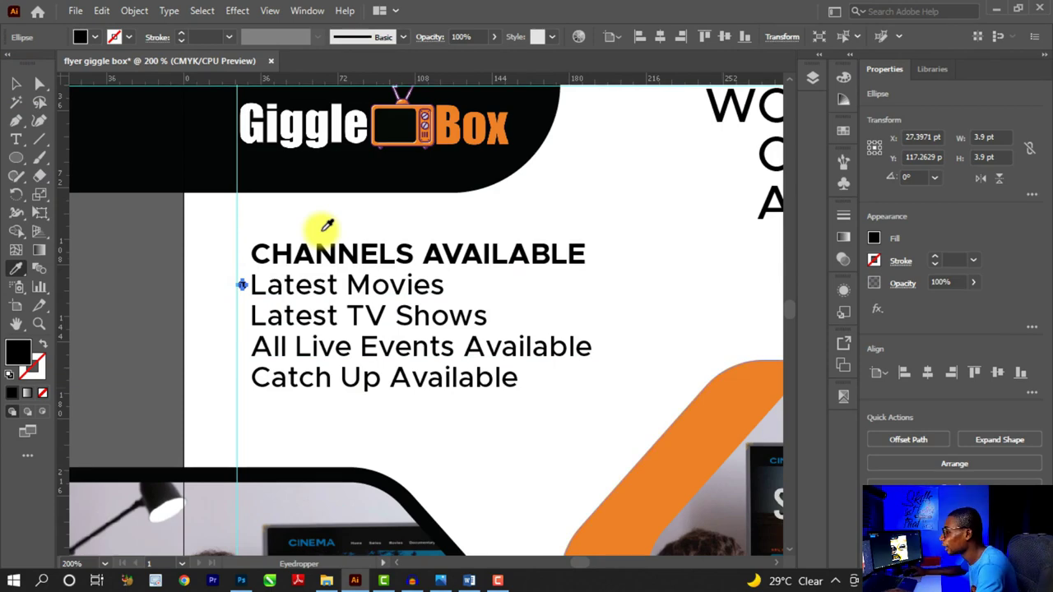
scroll(511, 297, down, 1)
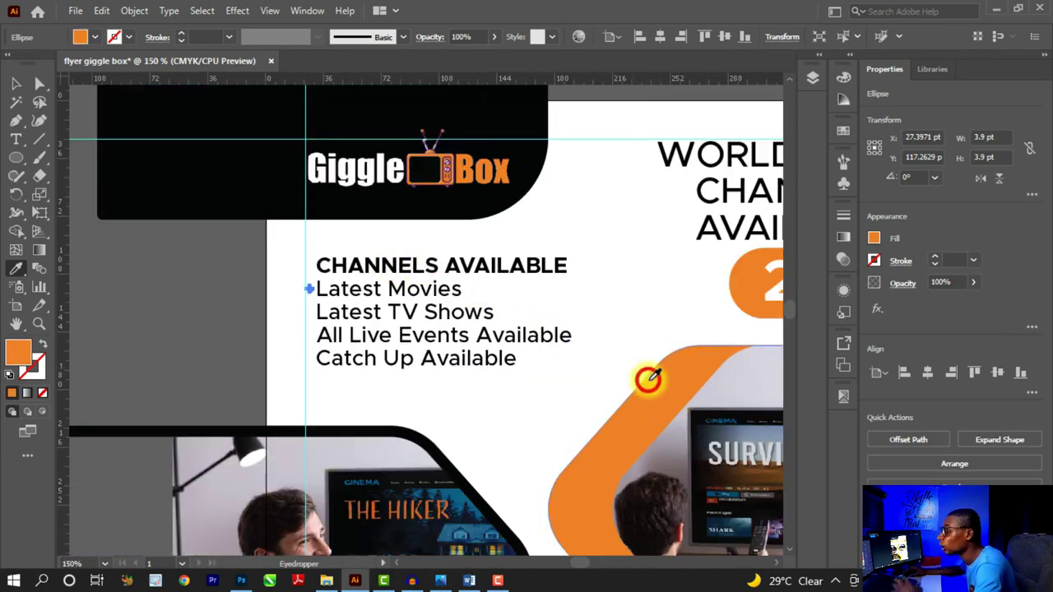
click(17, 84)
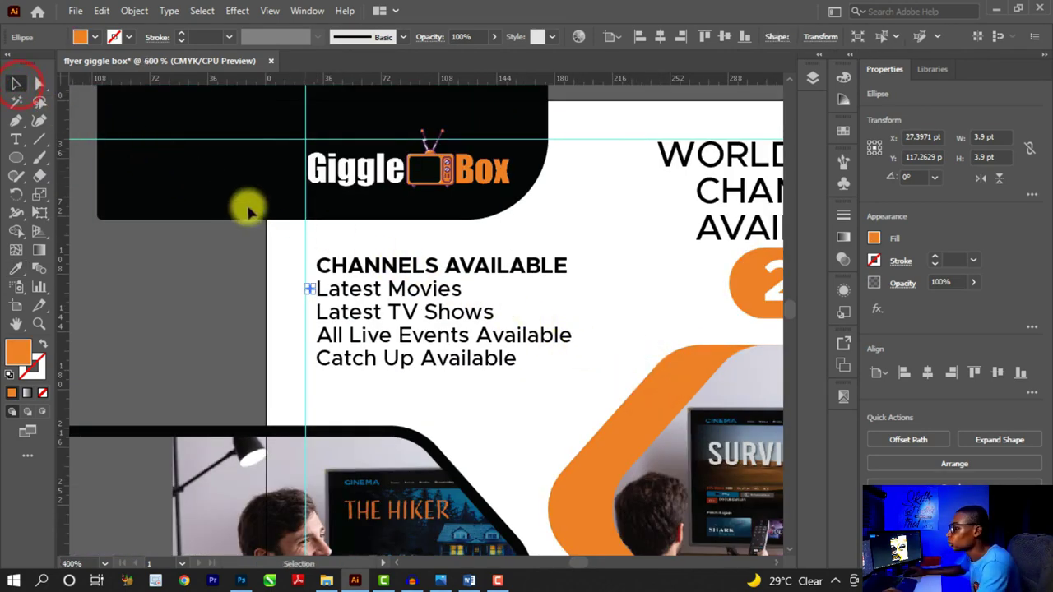
Duplicate the orange bullet circle beside the Latest TV Shows, All Live Events Available and Catch Up Available lines
scroll(315, 243, up, 1)
drag(315, 243, 322, 329)
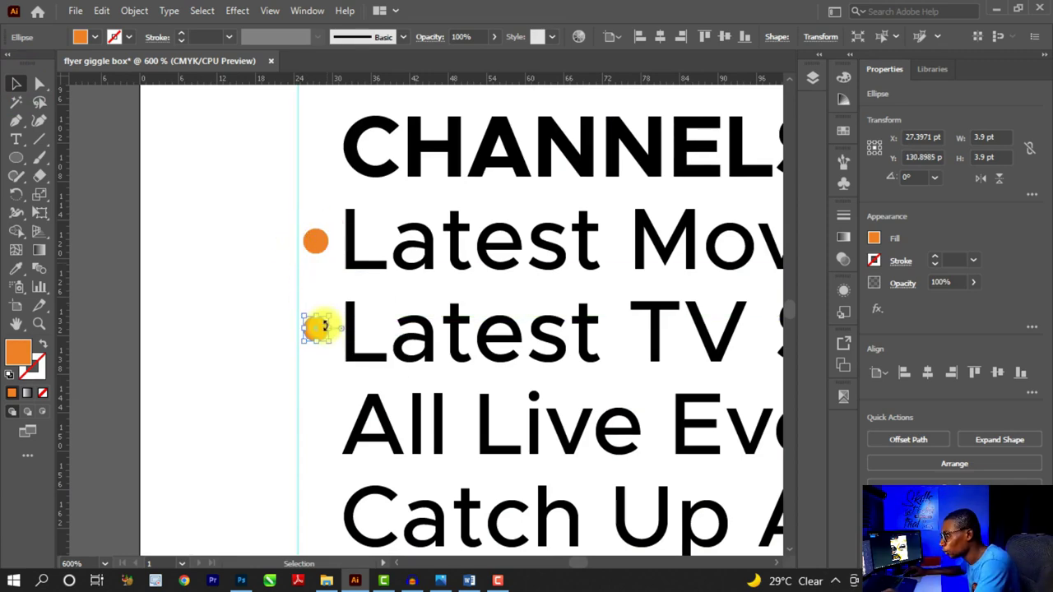
scroll(321, 319, down, 1)
scroll(317, 312, up, 1)
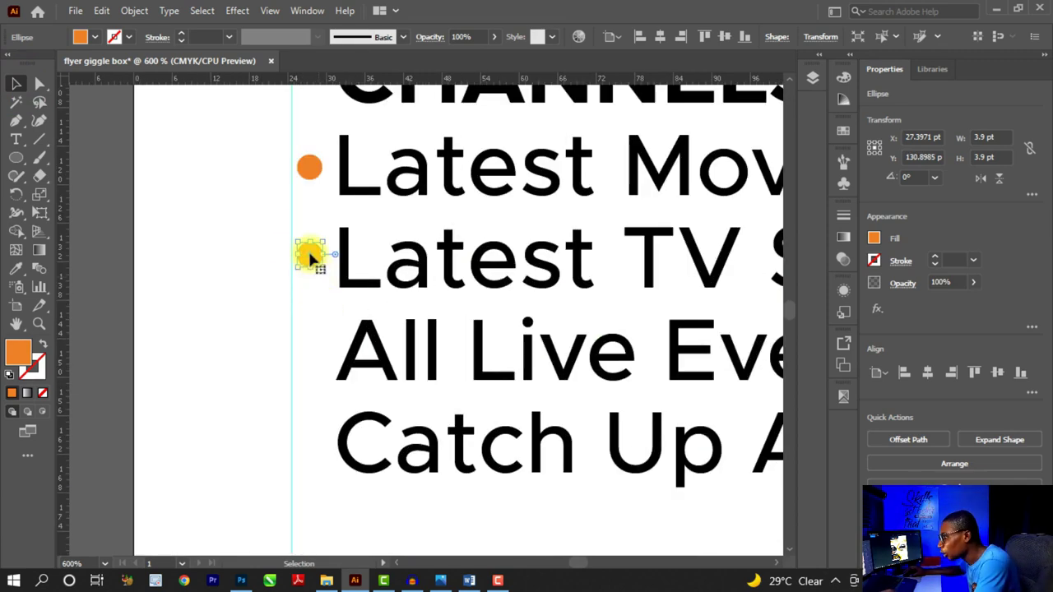
drag(311, 258, 306, 440)
scroll(246, 329, down, 4)
click(175, 287)
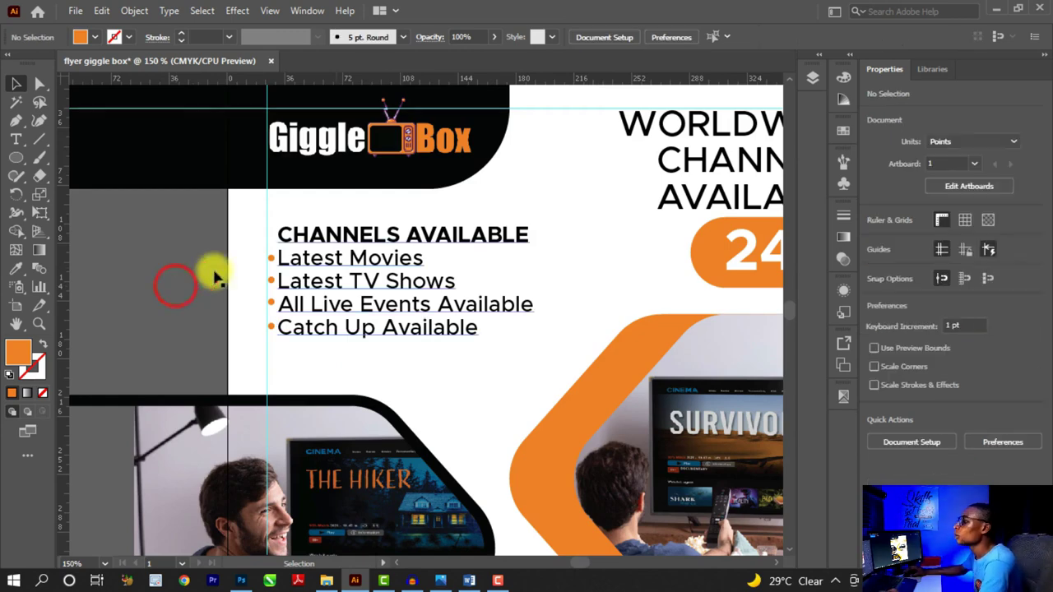
Draw an orange rectangle about 210 × 23 pt over the CHANNELS AVAILABLE heading, starting beyond the artboard's left edge
scroll(313, 236, down, 3)
scroll(319, 236, up, 2)
scroll(320, 236, up, 3)
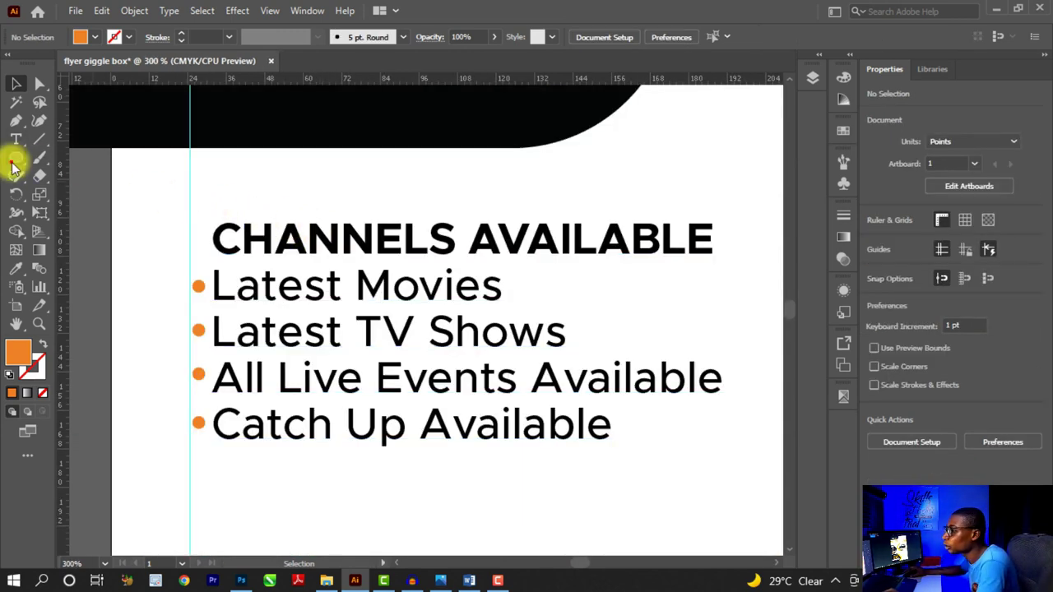
drag(16, 157, 75, 159)
scroll(113, 209, down, 1)
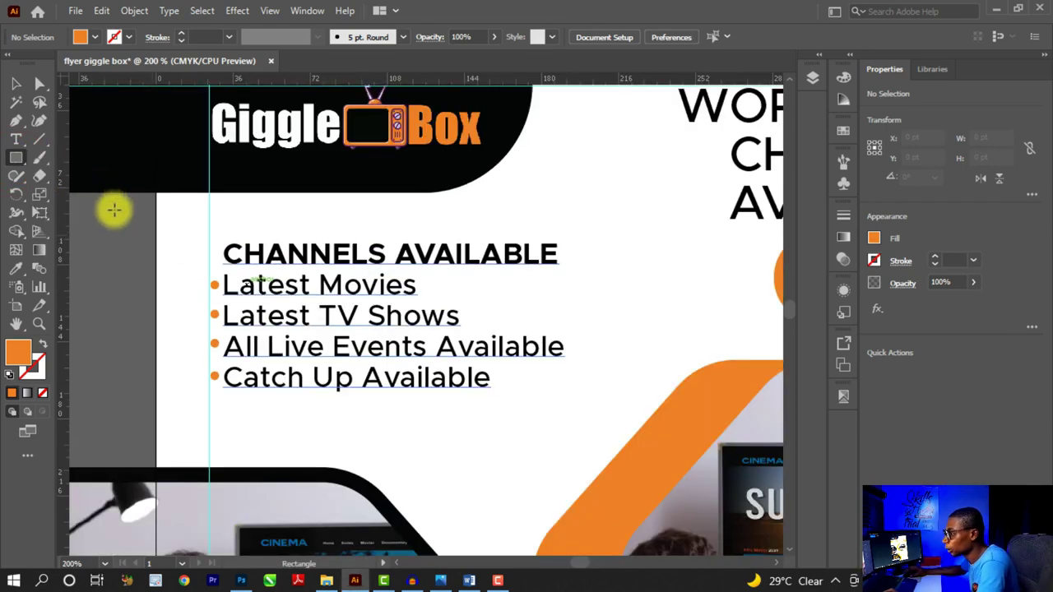
drag(121, 221, 572, 267)
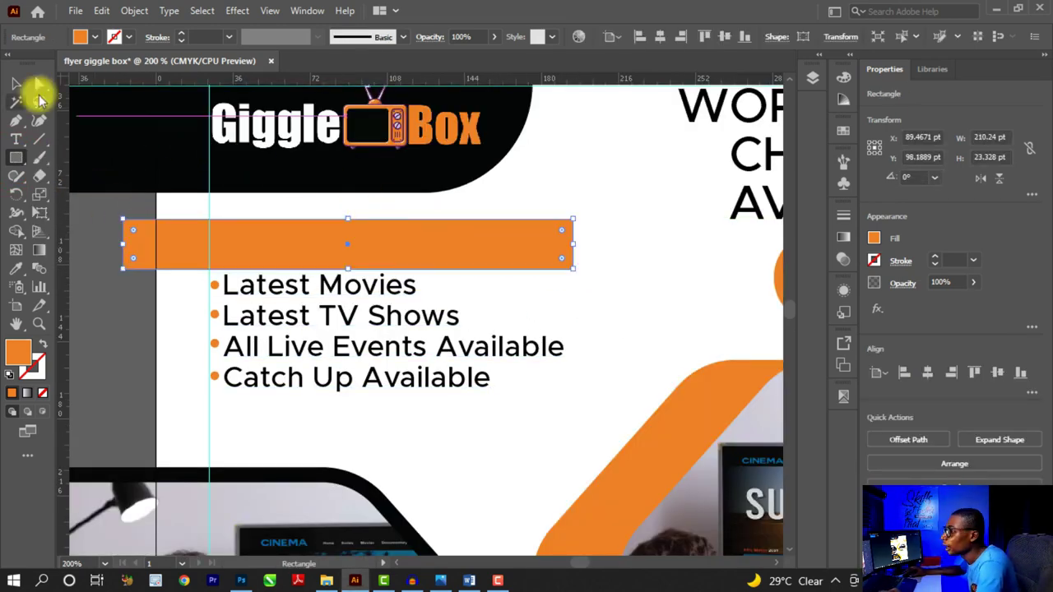
Reduce the orange heading bar's height to about 19.4 pt by lowering its upper edge
click(15, 83)
key(ctrl+=)
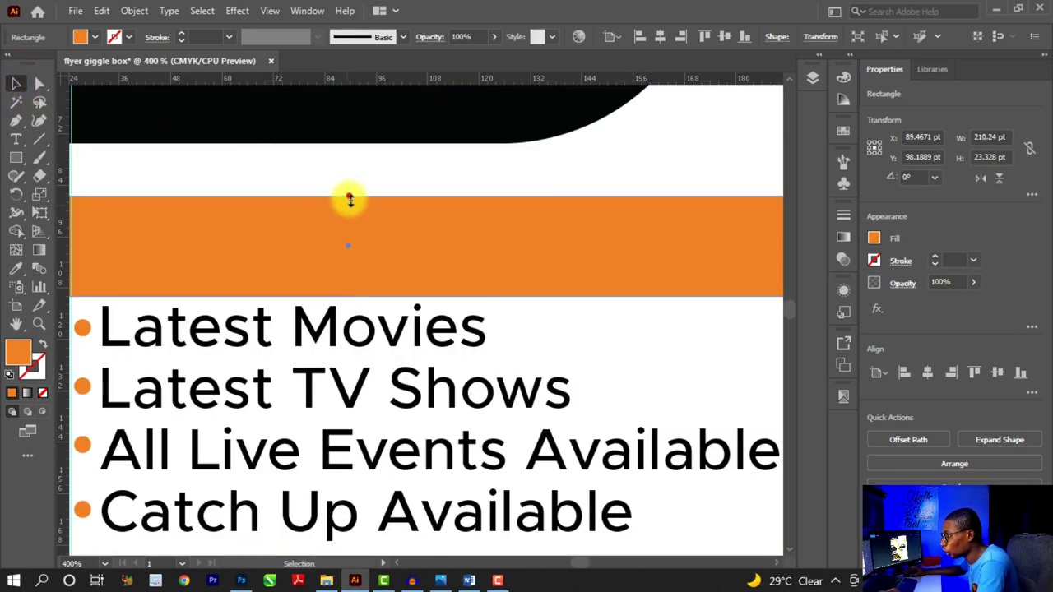
drag(348, 200, 348, 212)
Round the orange bar's two right-hand corners fully and arrange the bar behind the heading text
scroll(530, 233, down, 2)
scroll(530, 233, up, 4)
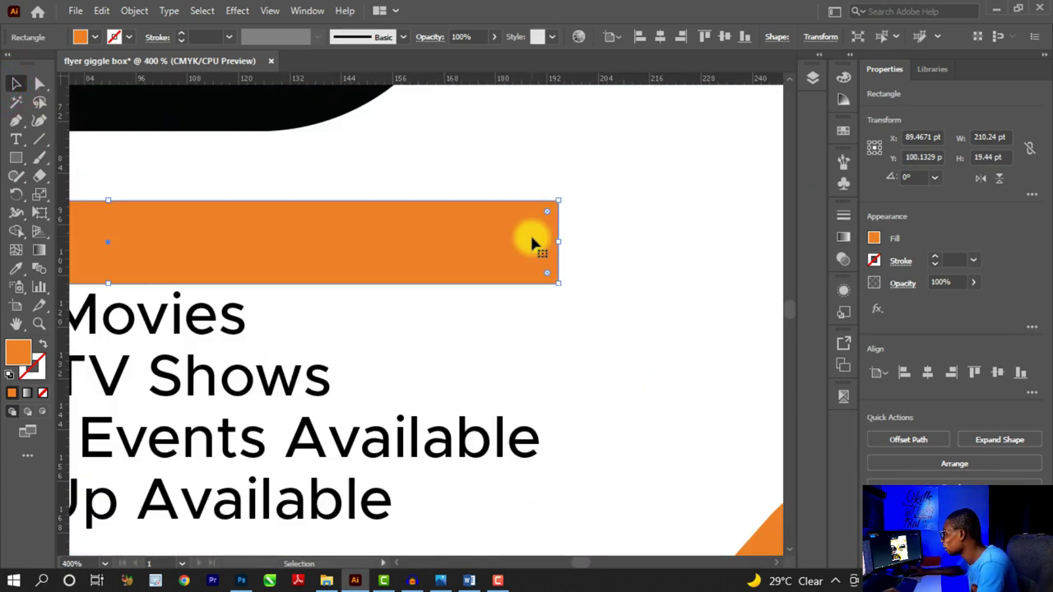
drag(546, 272, 469, 256)
key(ctrl+minus)
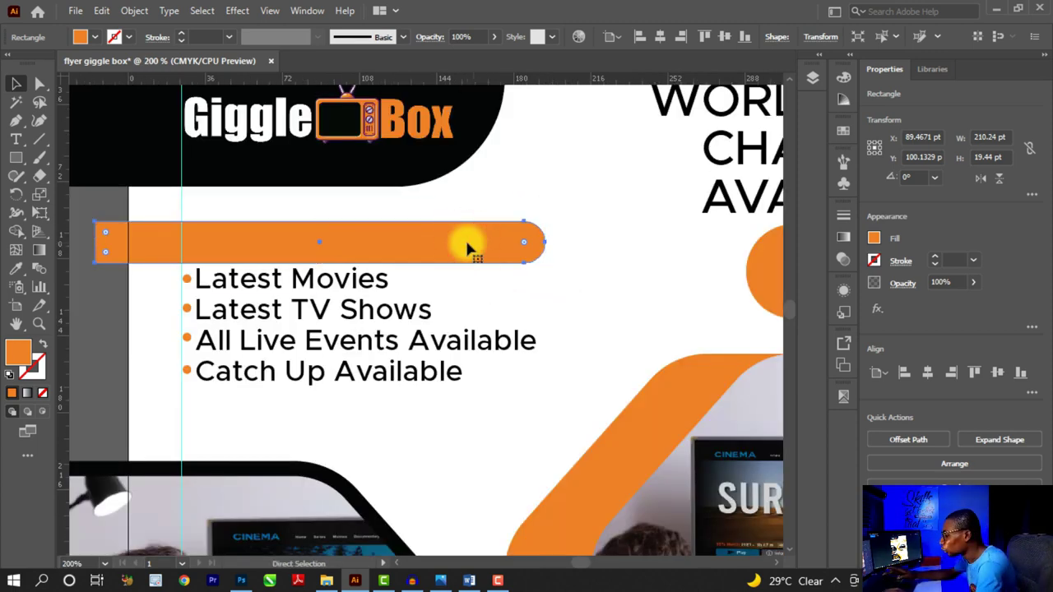
key(ctrl+bracketleft)
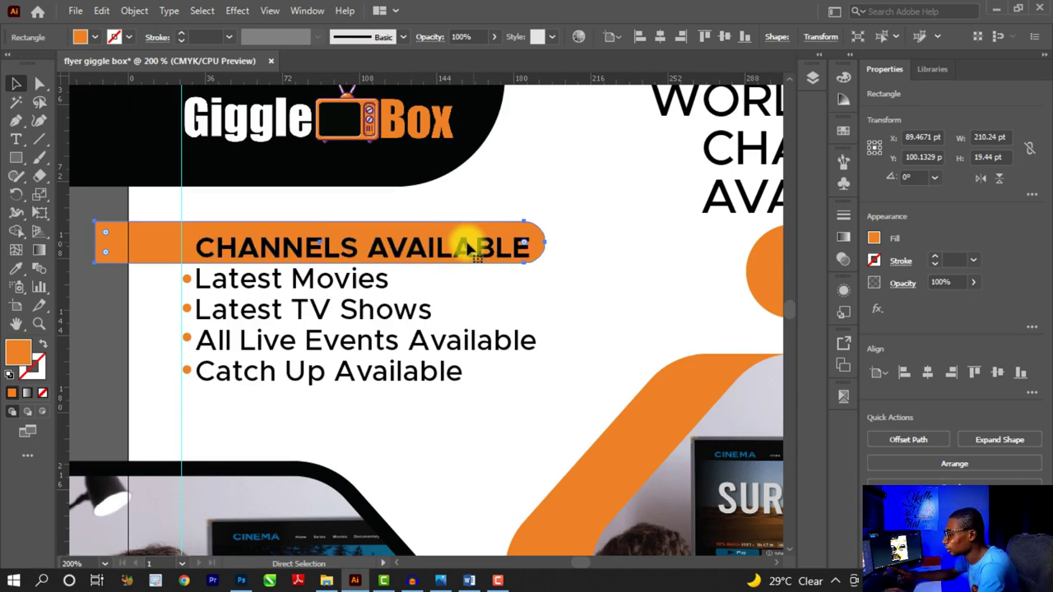
Recolor the CHANNELS AVAILABLE heading text white
key(t)
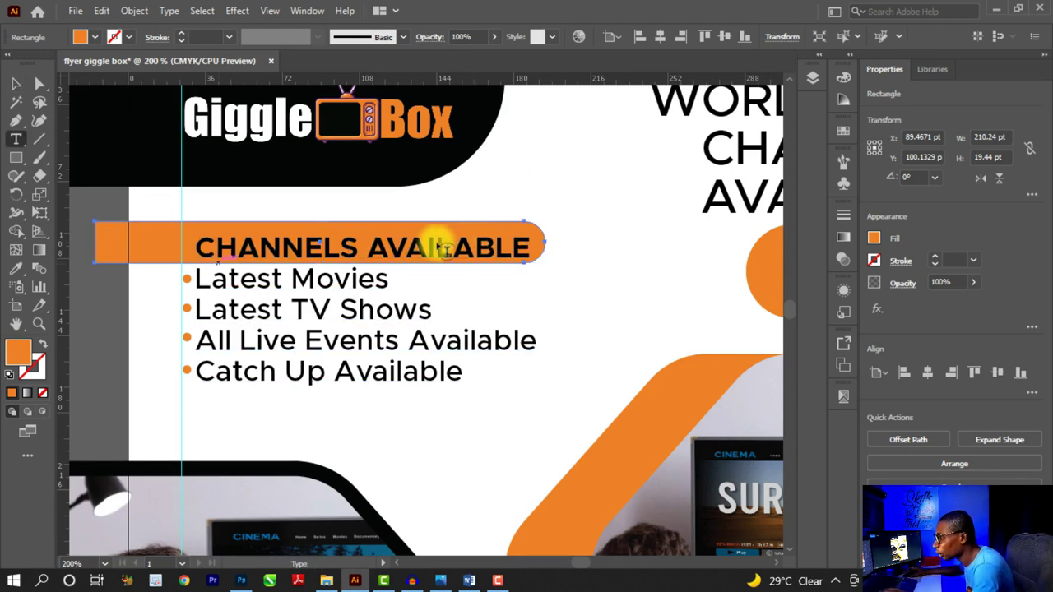
drag(205, 246, 536, 244)
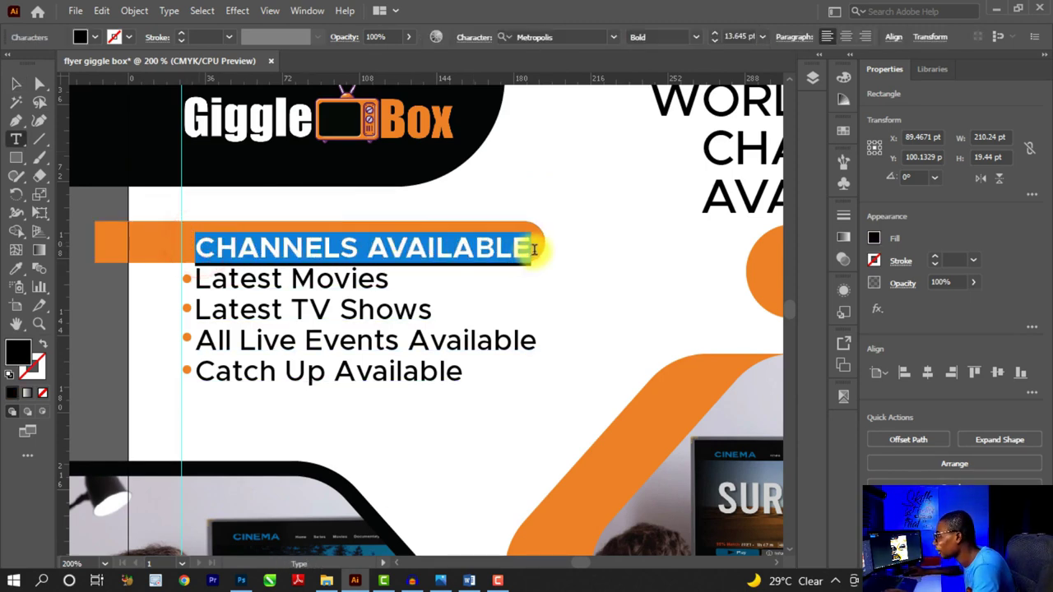
click(843, 132)
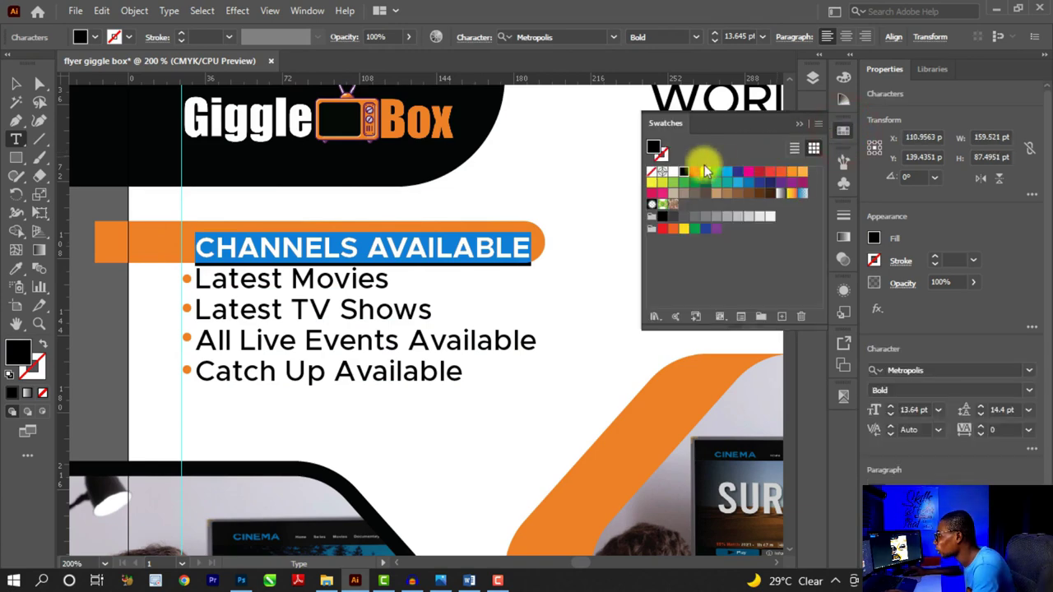
click(673, 175)
click(799, 123)
click(16, 83)
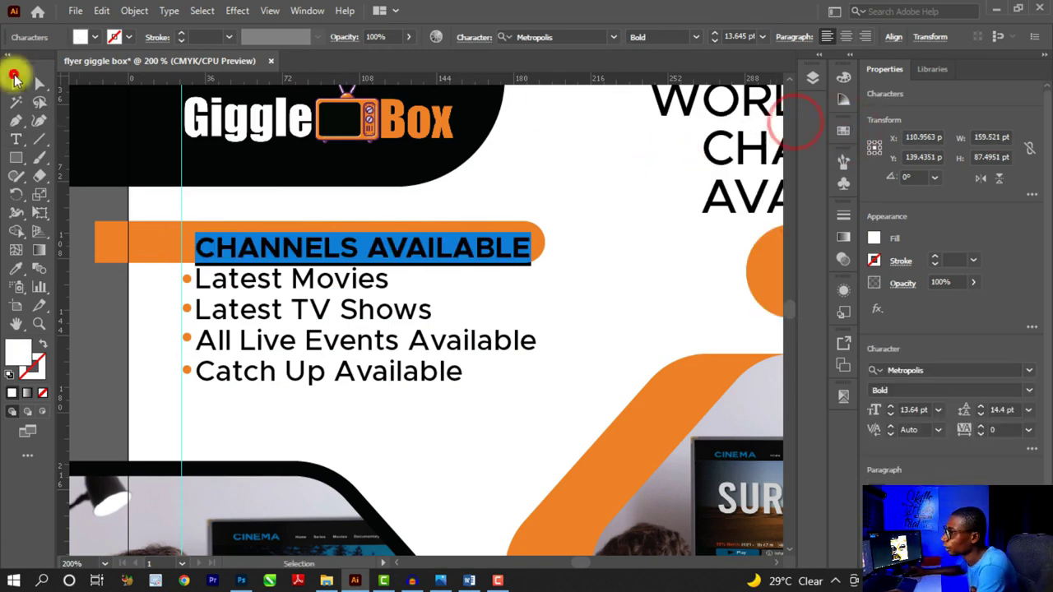
Nudge the orange heading bar down to about Y 101.1 pt behind the CHANNELS AVAILABLE text
click(134, 242)
key(ctrl+equal)
key(ctrl+equal)
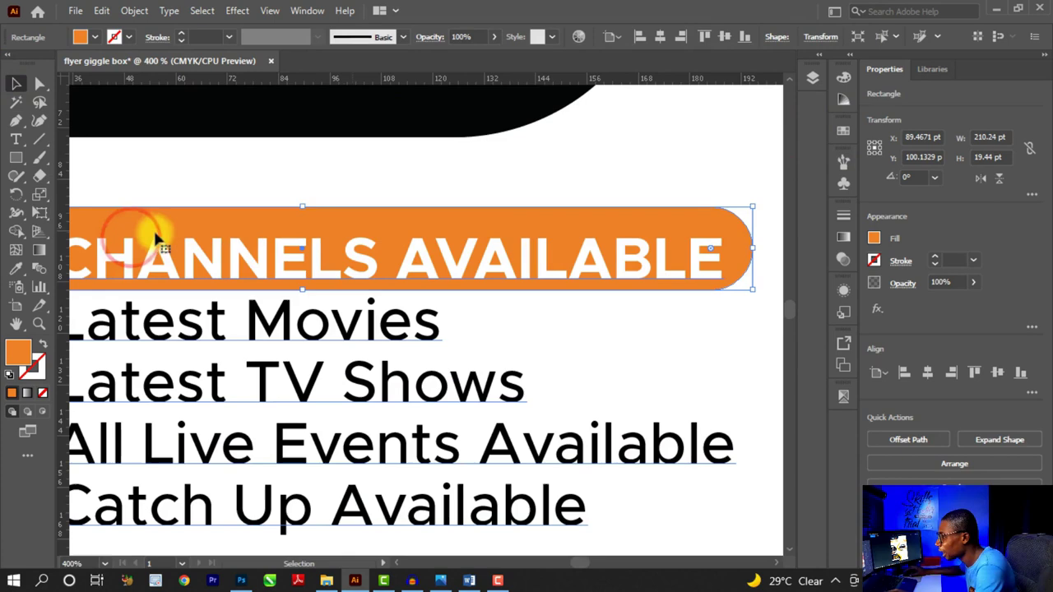
click(302, 206)
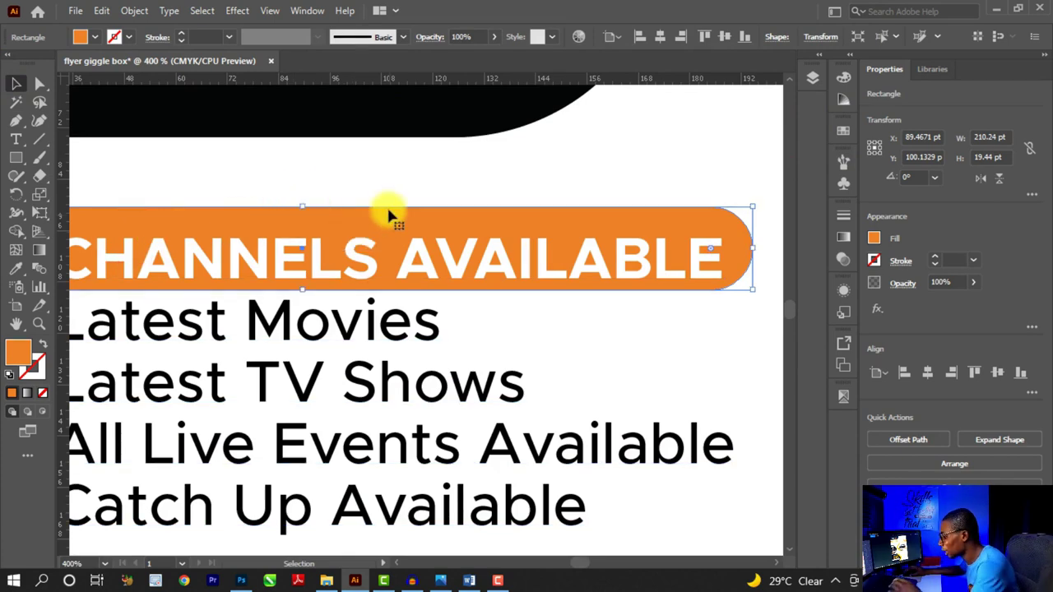
key(ctrl+minus)
key(ctrl+minus)
key(ctrl+minus)
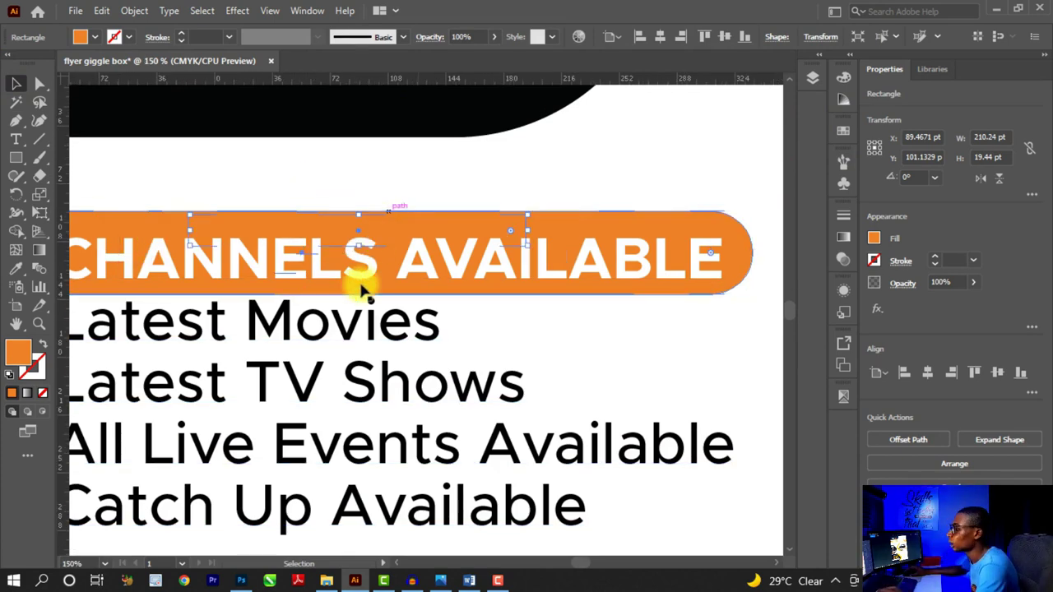
Set the leading of the Latest Movies line to 17 pt to separate the list from the heading bar
key(t)
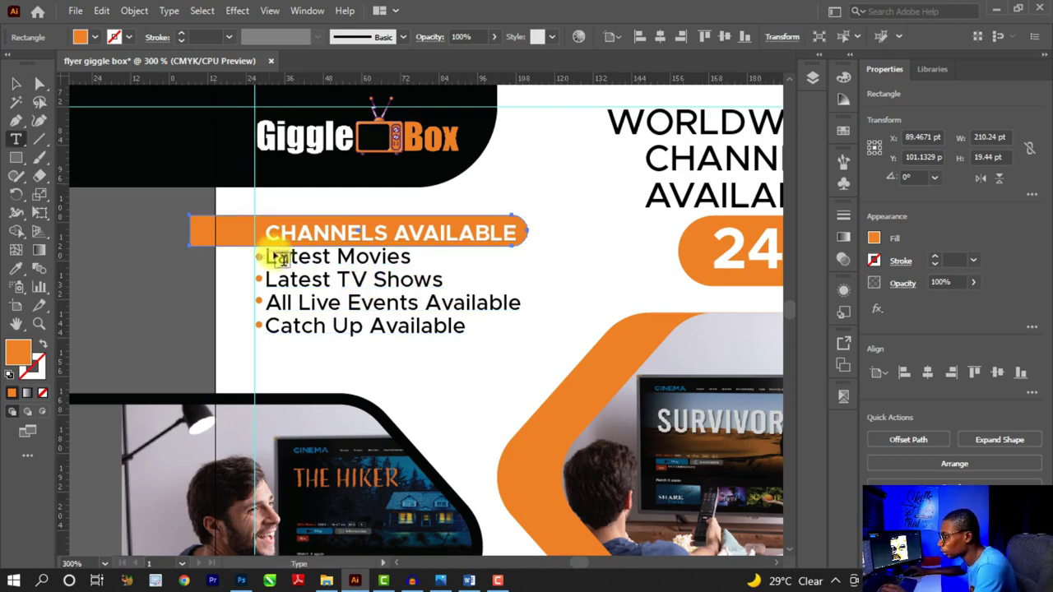
scroll(272, 251, up, 2)
drag(274, 253, 579, 260)
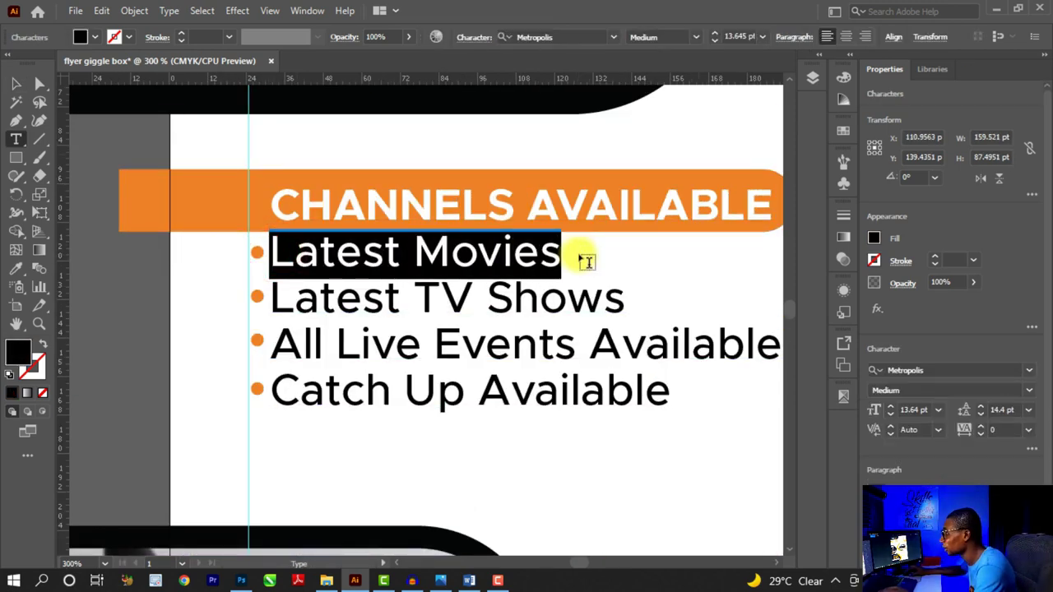
key(ctrl+minus)
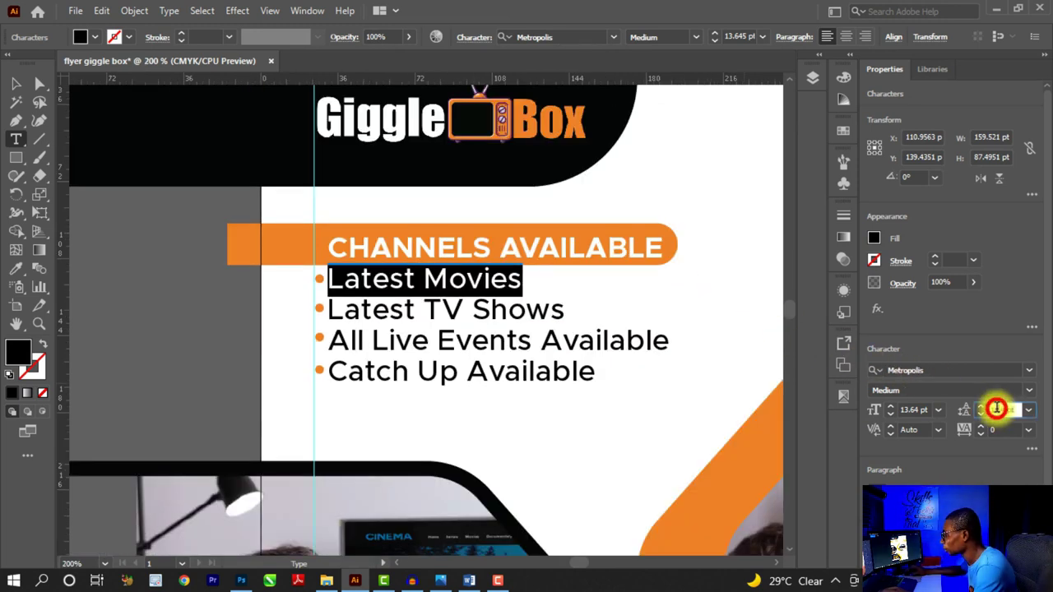
click(996, 408)
scroll(996, 409, up, 2)
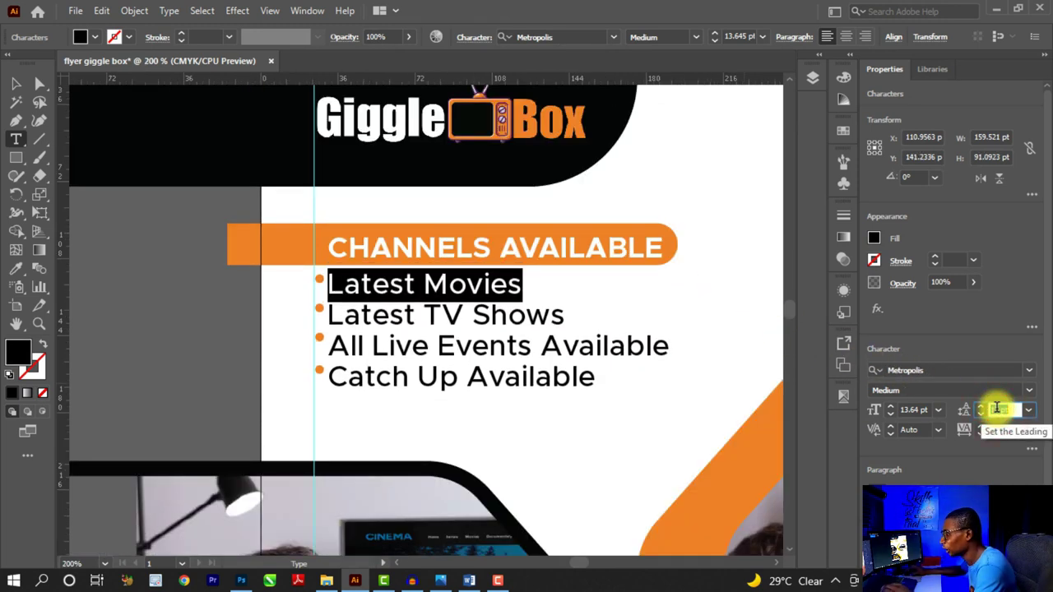
scroll(995, 408, down, 1)
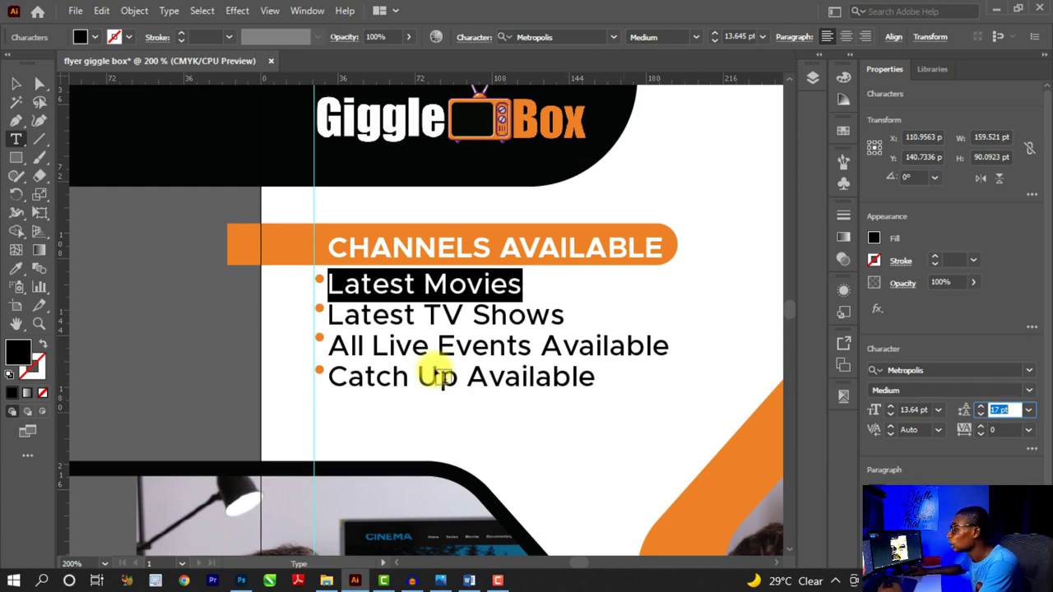
Try a leading of 18 pt on the Latest Movies line and return it to 17 pt
click(414, 284)
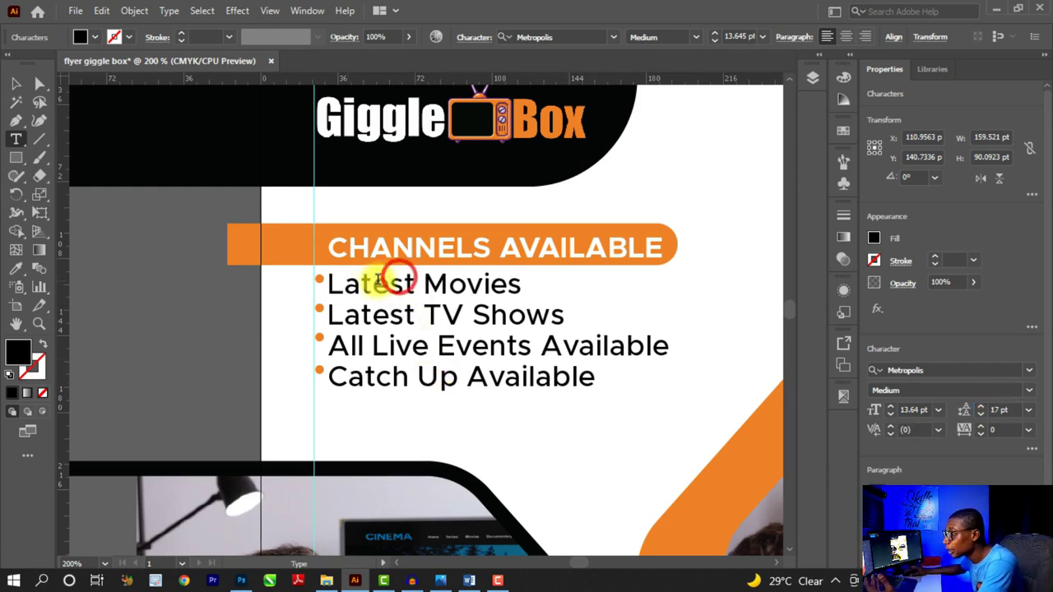
drag(329, 284, 543, 287)
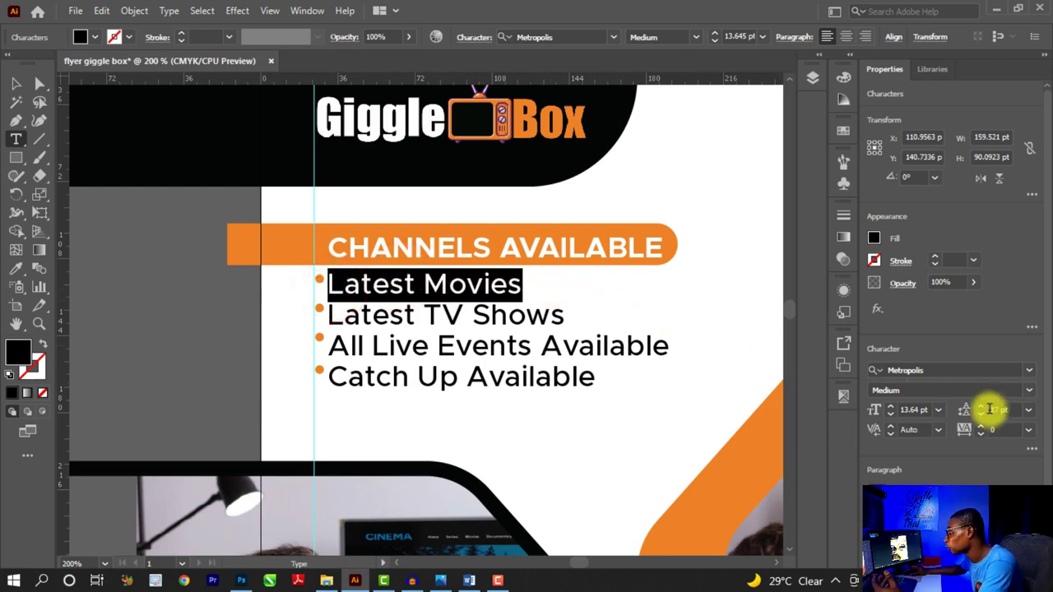
key(Up)
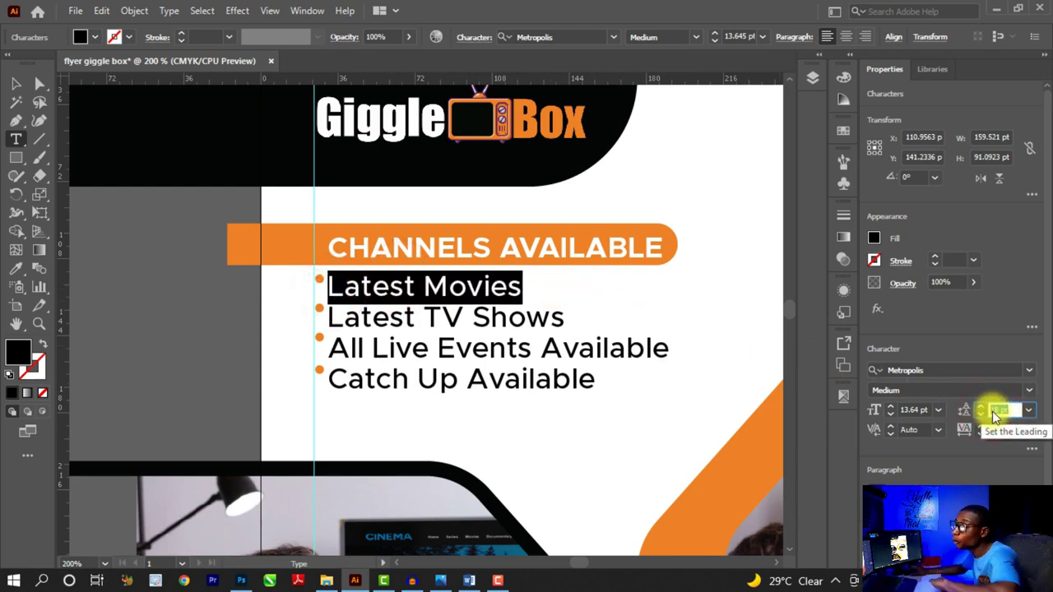
key(Down)
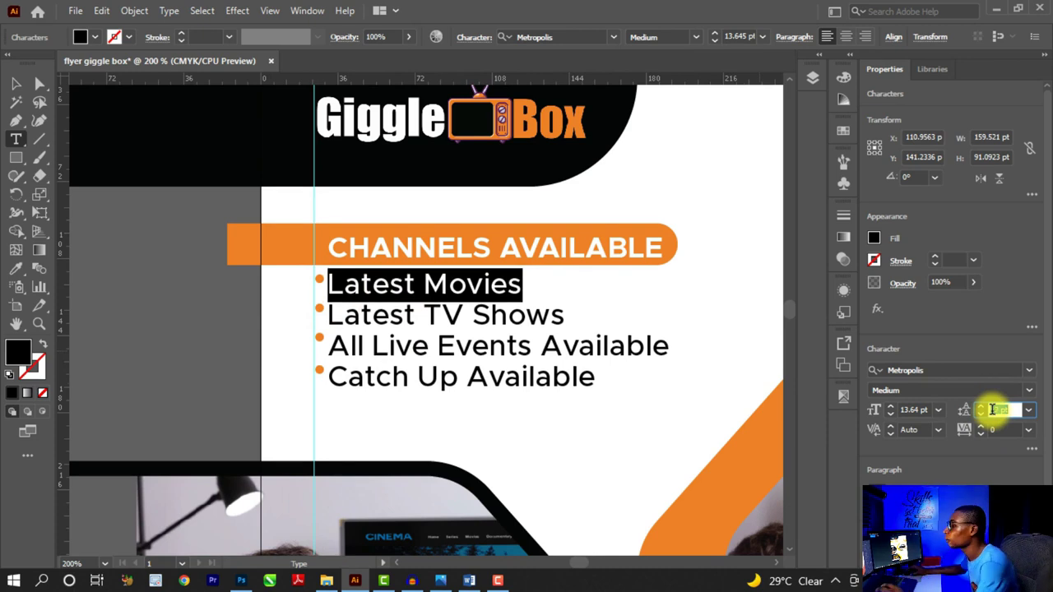
click(406, 299)
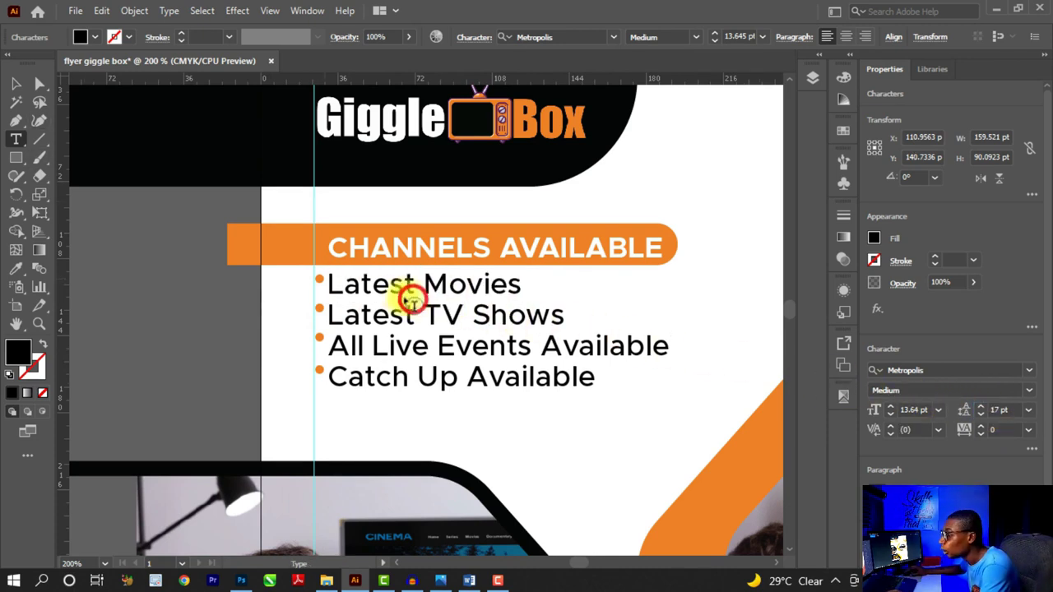
drag(329, 284, 673, 413)
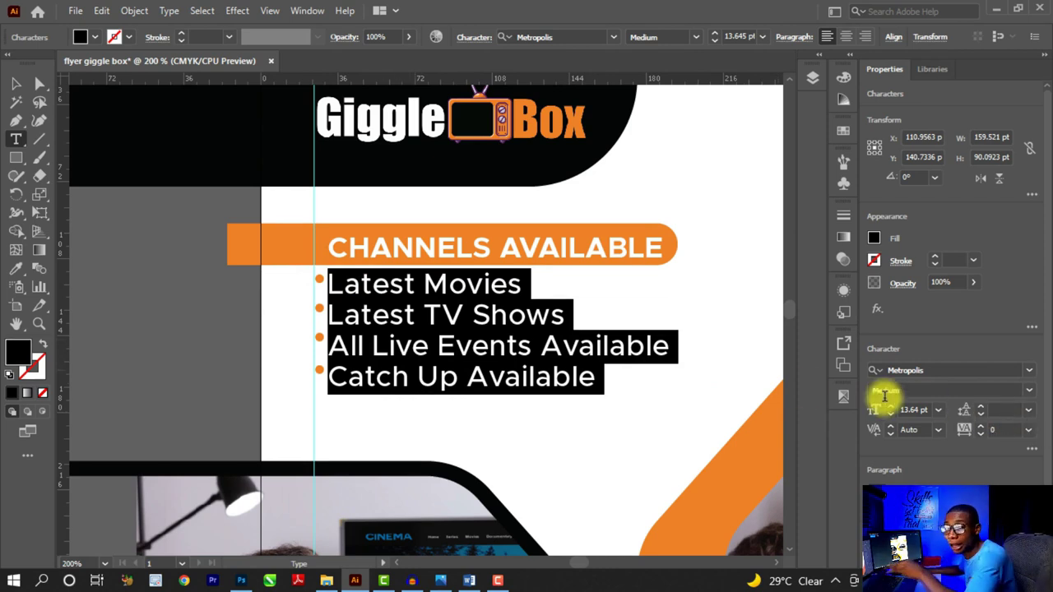
click(489, 345)
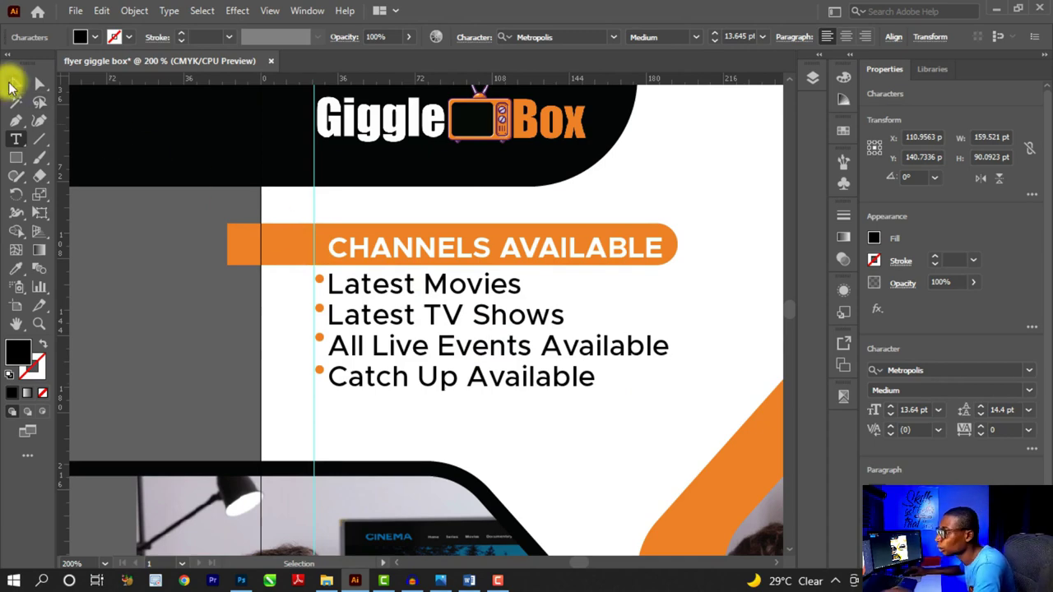
Move the four bullet circles down together to about Y 141.5 pt, level with their channel lines, and deselect them
click(15, 83)
scroll(319, 341, up, 1)
click(318, 248)
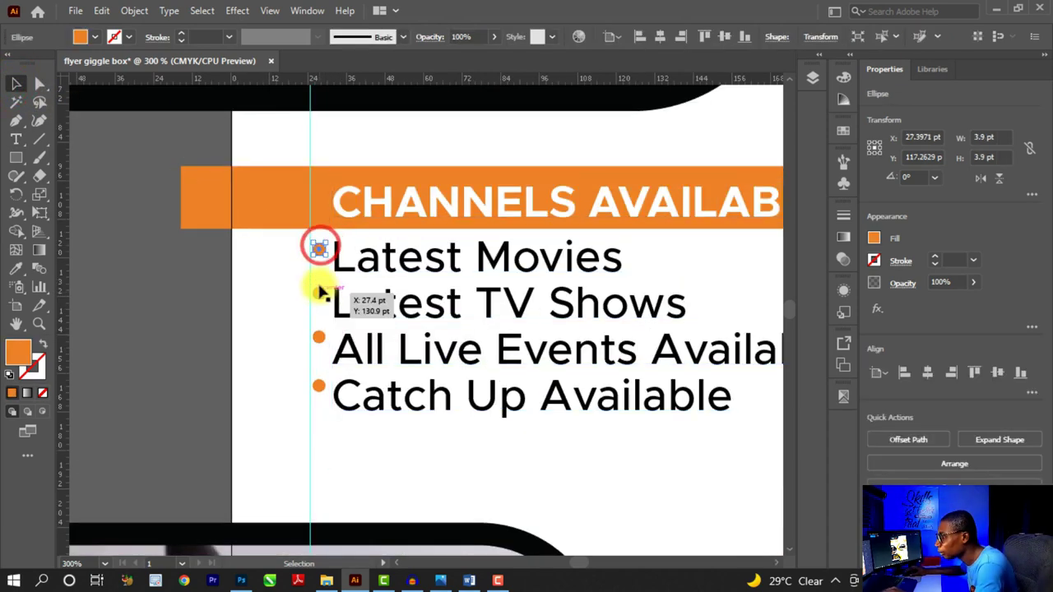
shift+click(318, 294)
shift+click(316, 341)
shift+click(318, 385)
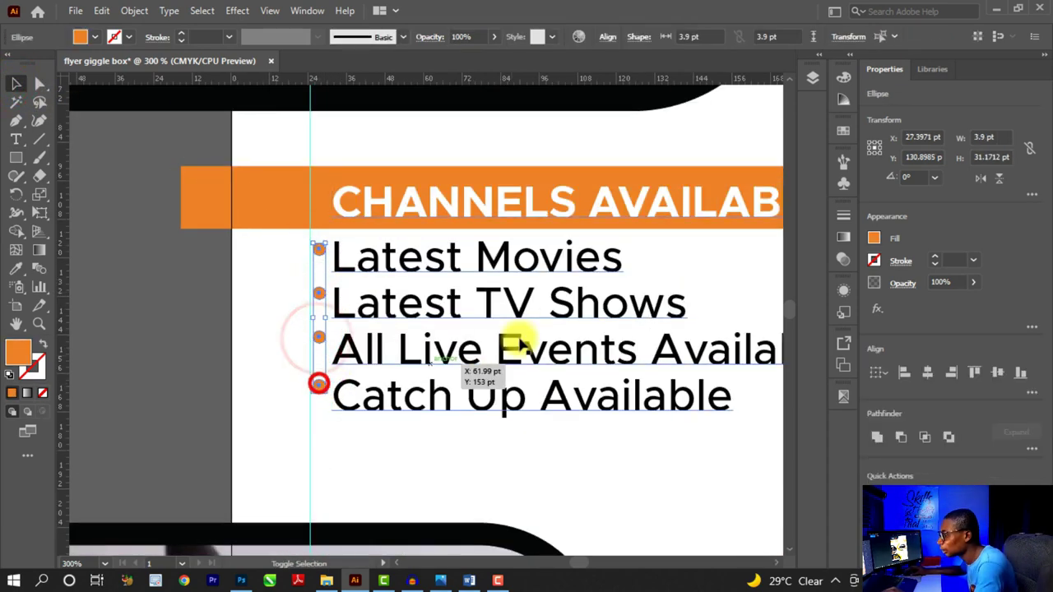
scroll(520, 345, down, 1)
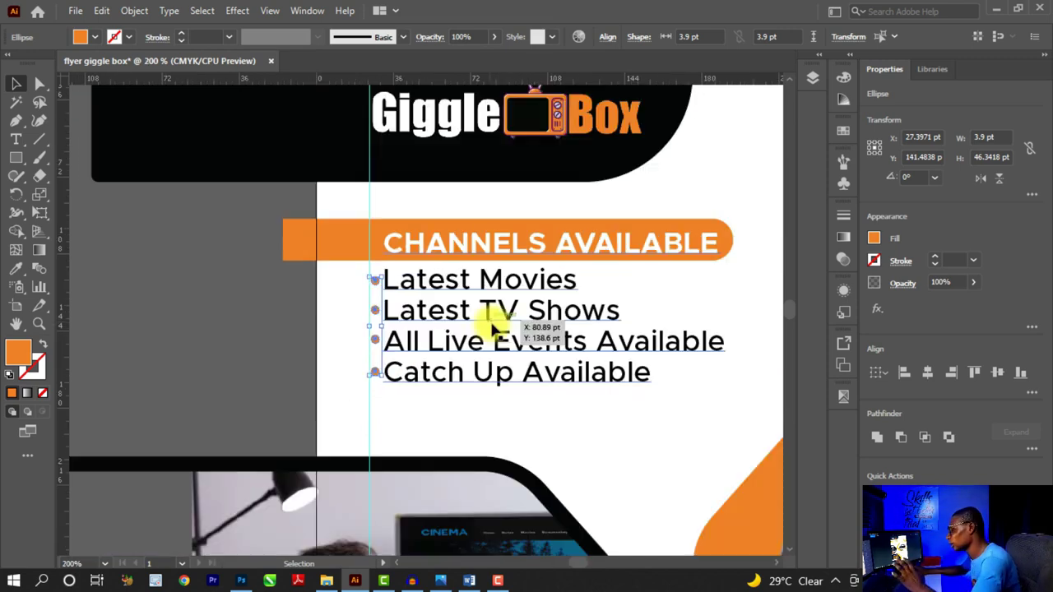
scroll(432, 325, down, 1)
click(243, 355)
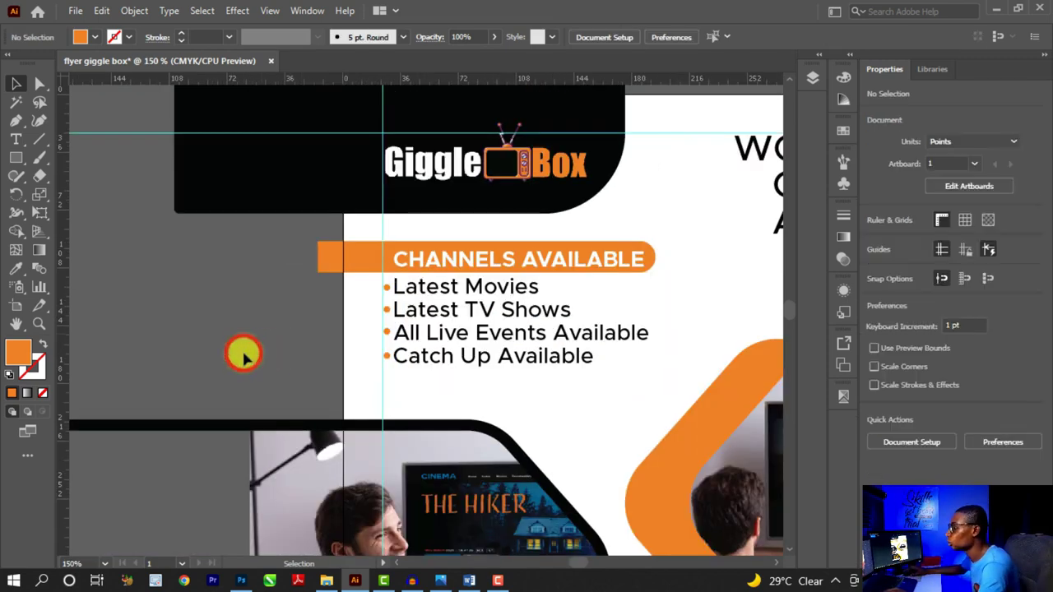
scroll(510, 271, down, 2)
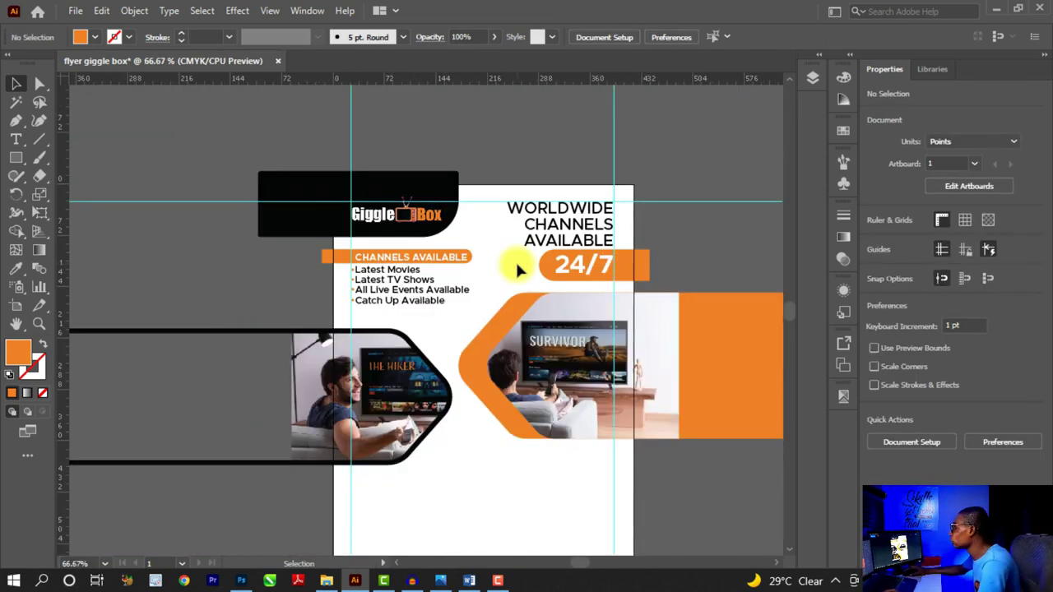
scroll(516, 265, down, 1)
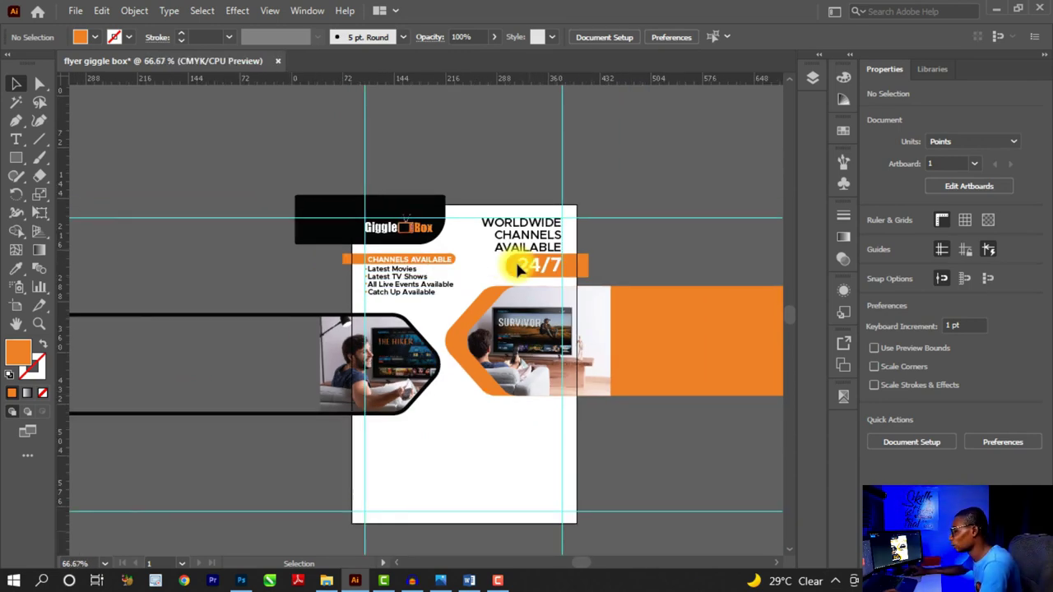
Duplicate the orange hexagon together with its clipped Survivor photo to the empty area below the artboard
scroll(518, 270, down, 1)
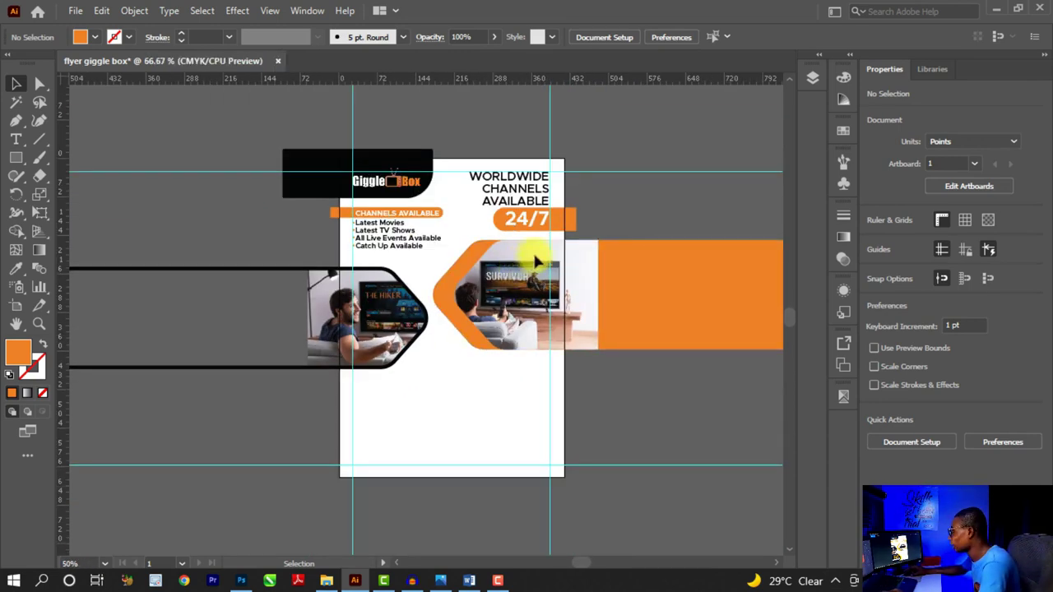
scroll(592, 231, up, 1)
click(615, 218)
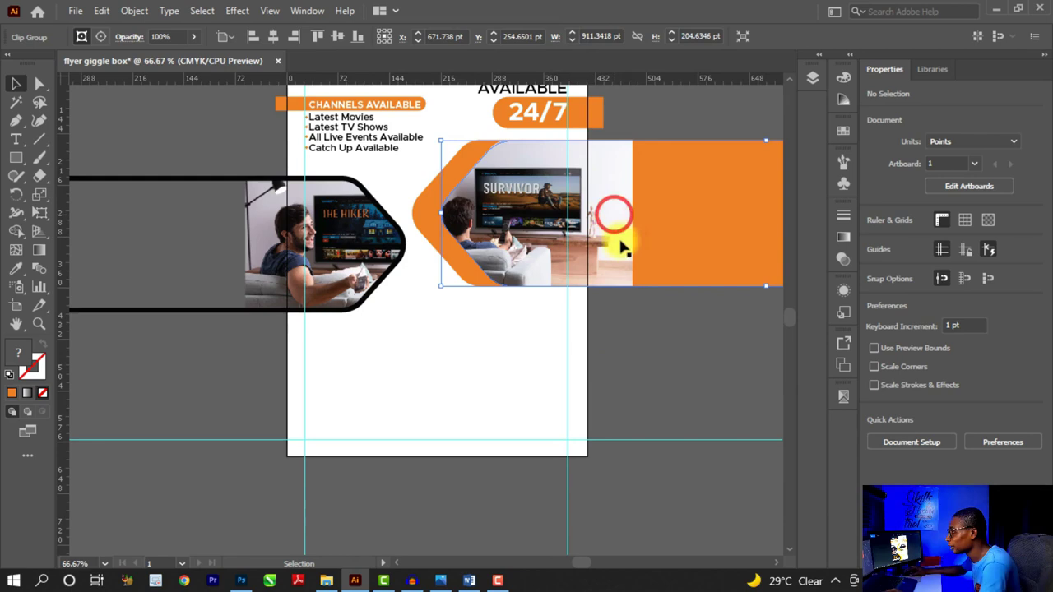
click(638, 322)
drag(675, 114, 631, 257)
scroll(596, 202, down, 1)
drag(587, 194, 436, 368)
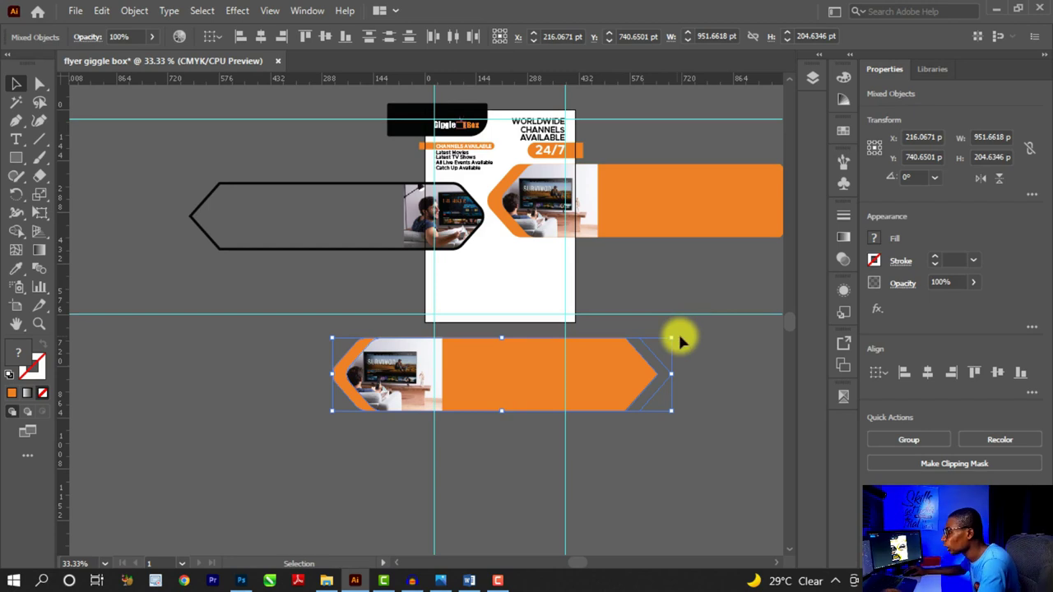
Rotate the duplicated hexagon pair 180° and place it across the flyer's lower-left edge at about X -174.2 pt, Y 515.3 pt
drag(680, 336, 337, 434)
key(ctrl+equal)
drag(610, 393, 400, 263)
key(ctrl+equal)
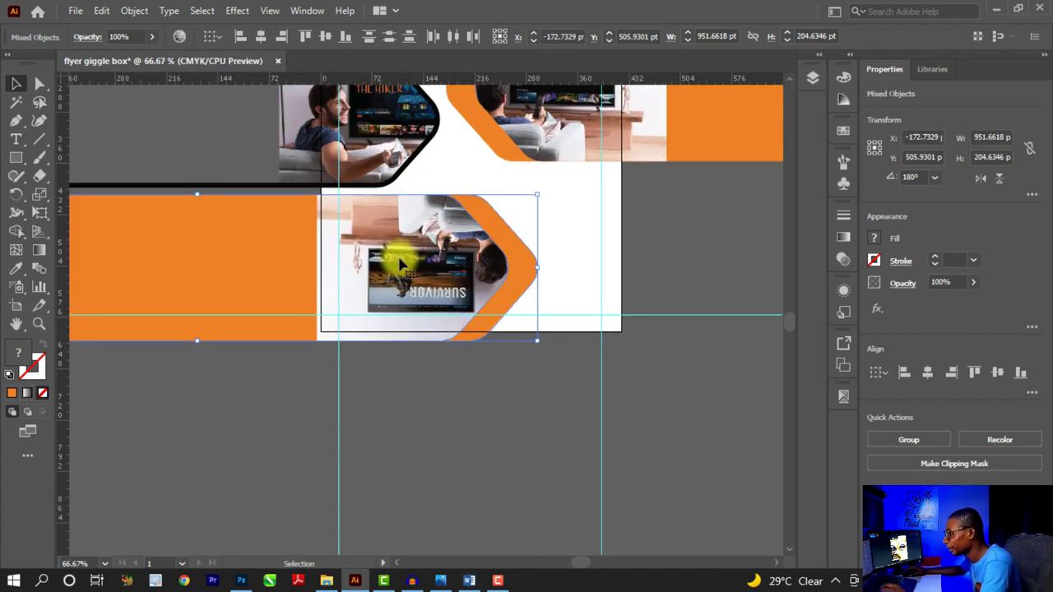
key(ctrl+equal)
drag(430, 246, 423, 242)
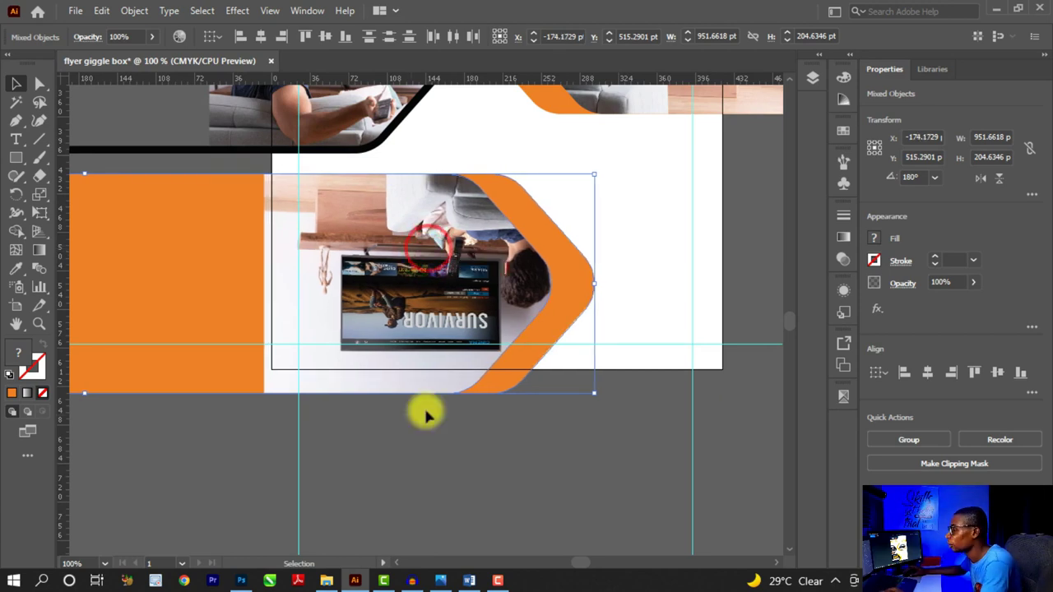
Release the clipping mask on the rotated duplicate and delete its upside-down photo
click(426, 415)
click(426, 234)
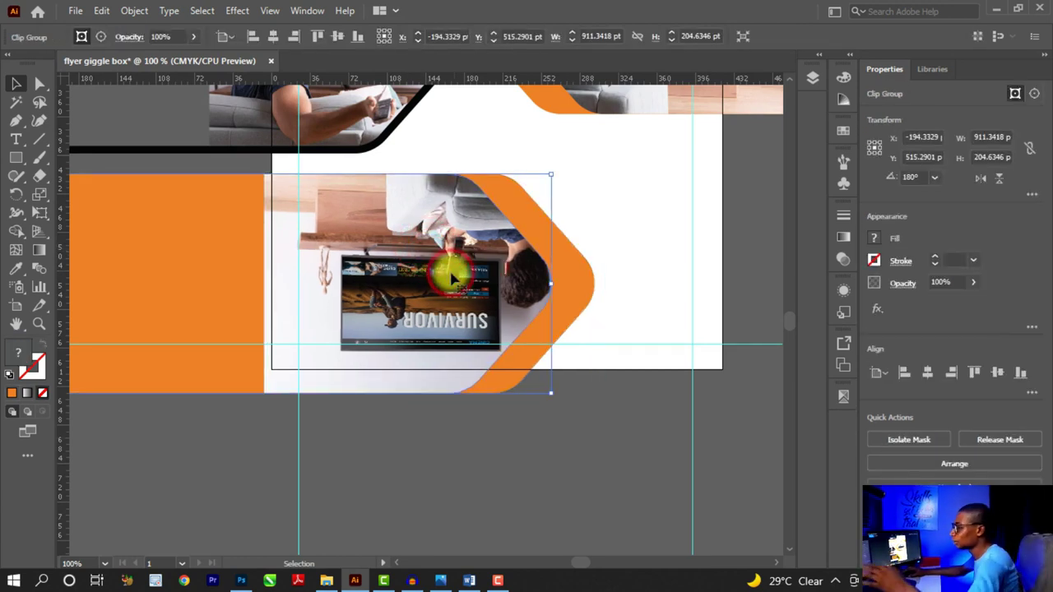
right_click(454, 274)
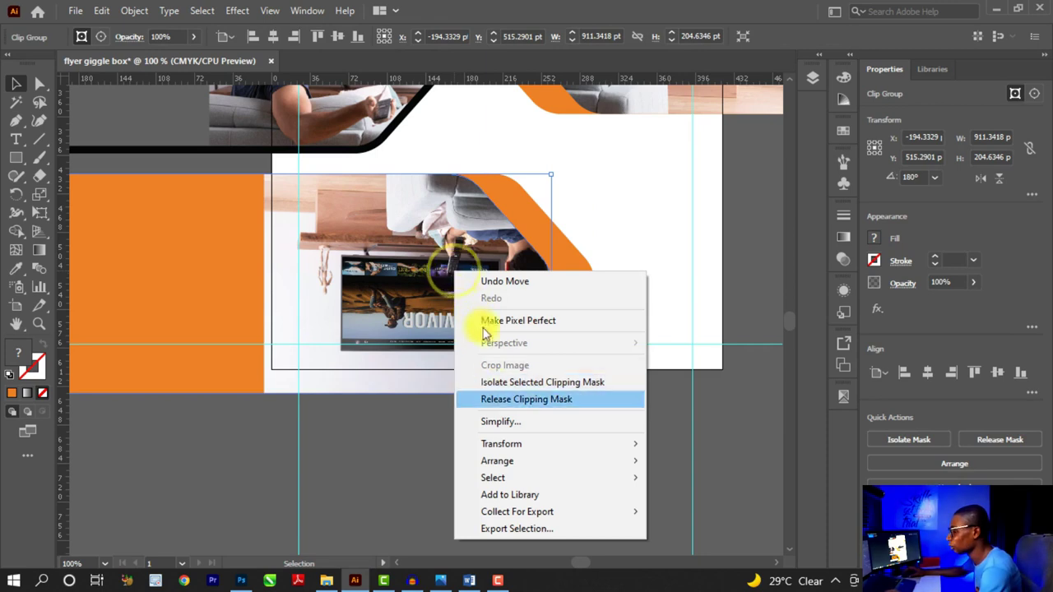
click(518, 401)
click(470, 444)
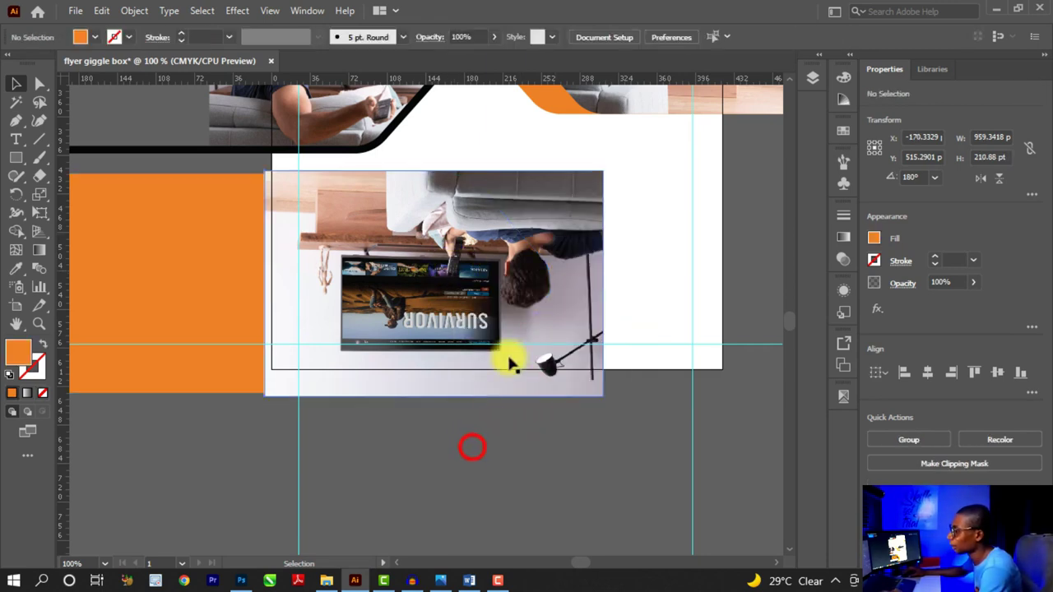
click(565, 212)
key(Delete)
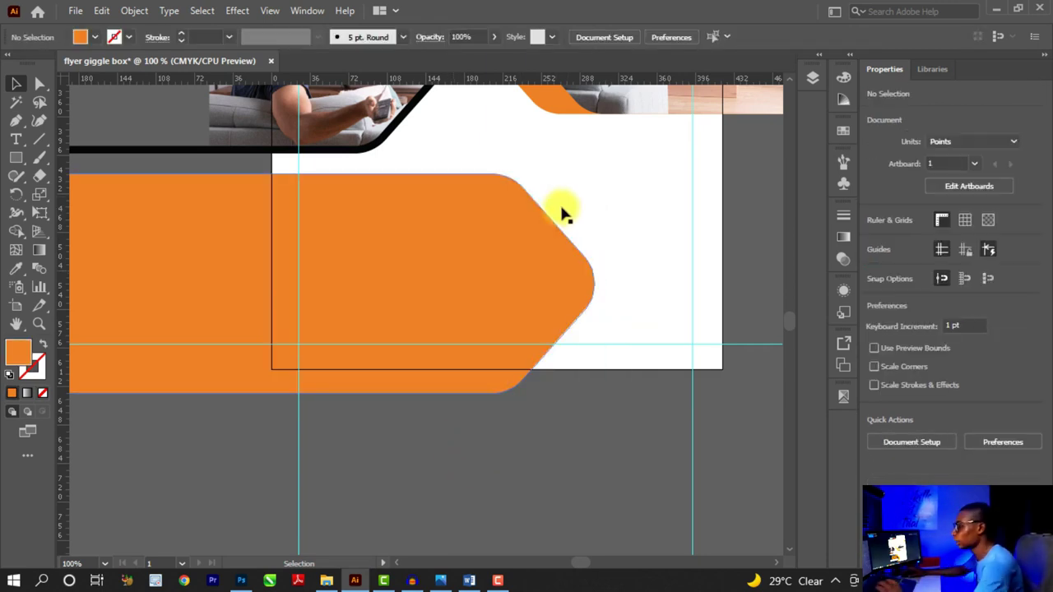
Fill the released inner hexagon with black over the lower orange hexagon and deselect it
click(491, 201)
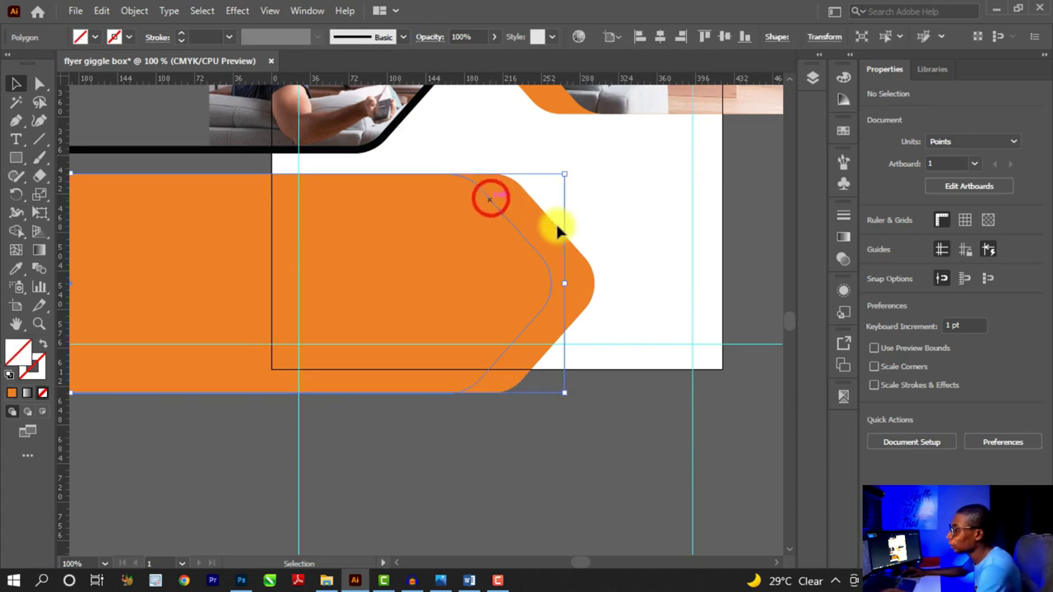
click(843, 130)
click(684, 173)
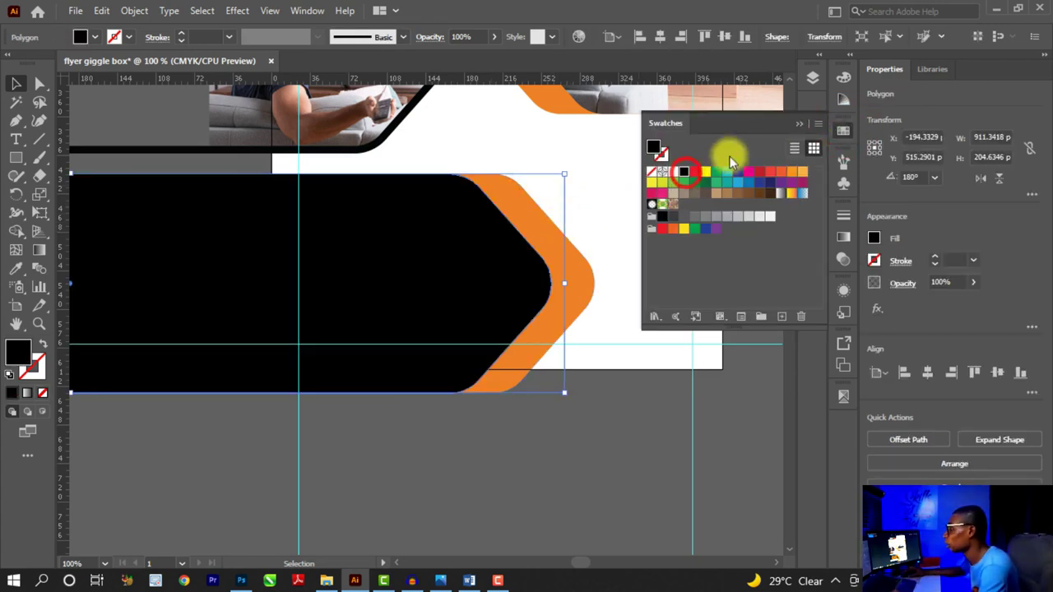
click(802, 125)
scroll(500, 294, down, 3)
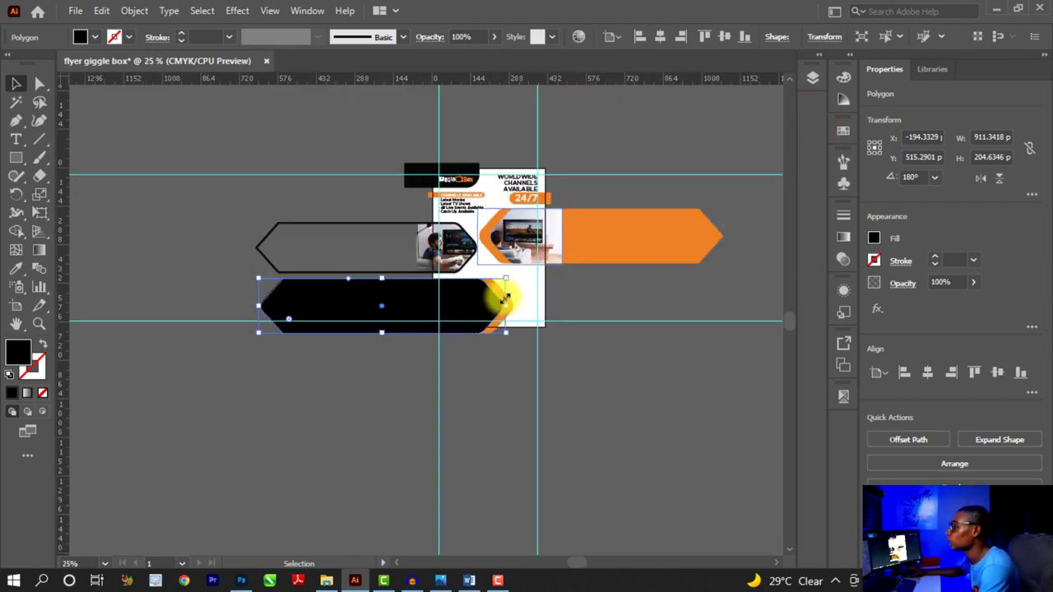
scroll(503, 301, up, 2)
click(471, 407)
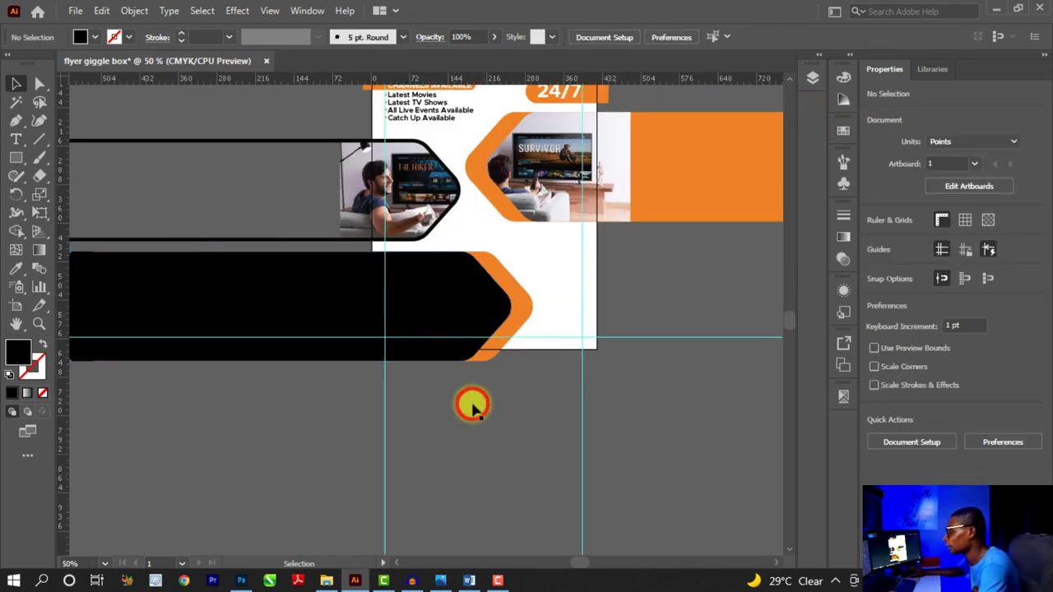
scroll(471, 407, up, 1)
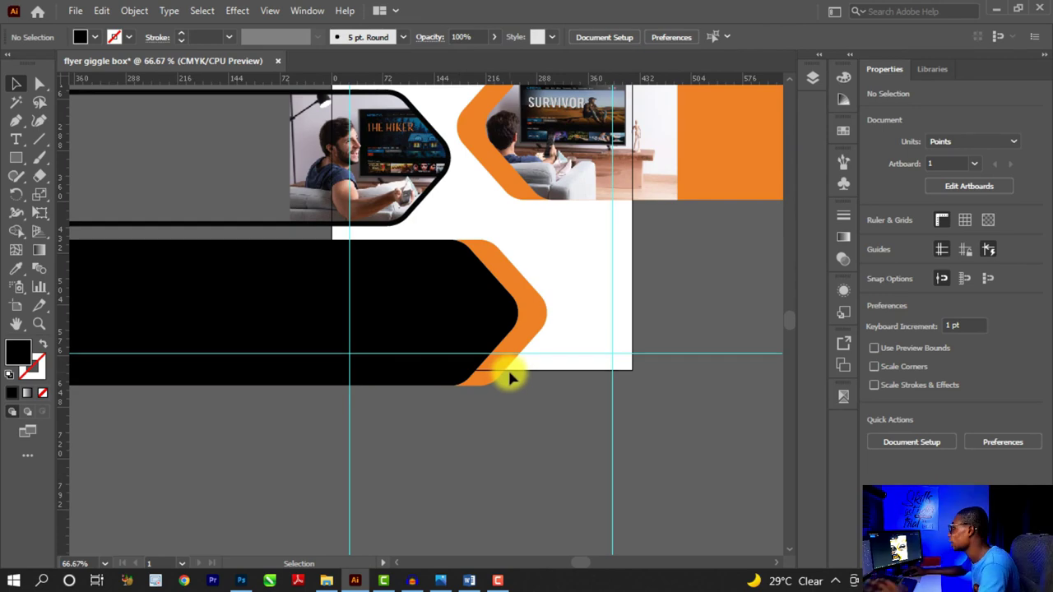